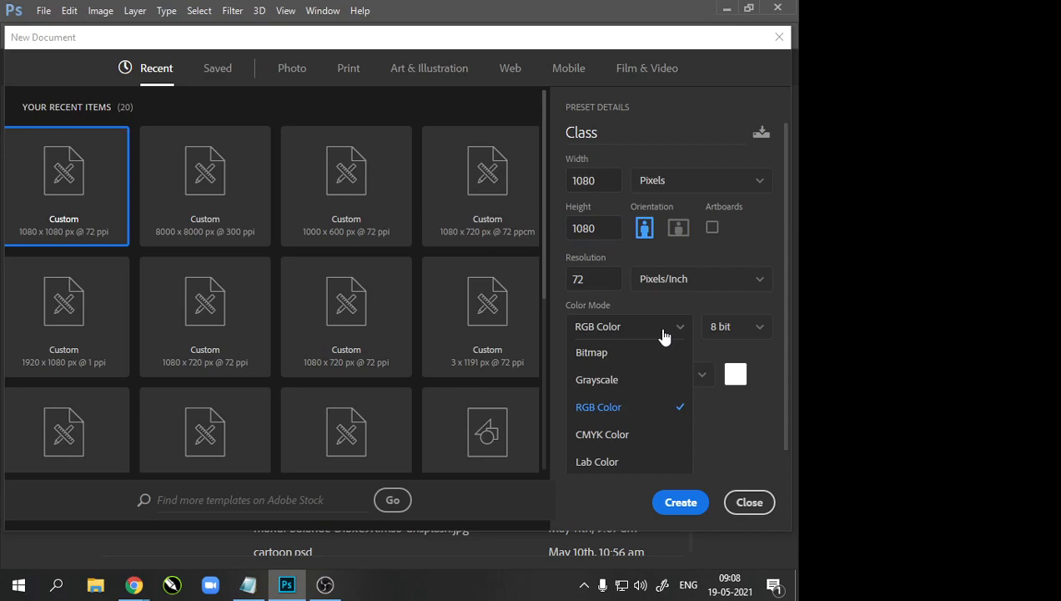
# Step: Create the new document Class at 1080 x 1080 pixels and 72 pixels/inch, keeping RGB Color mode and a white background
pyautogui.click(664, 335)
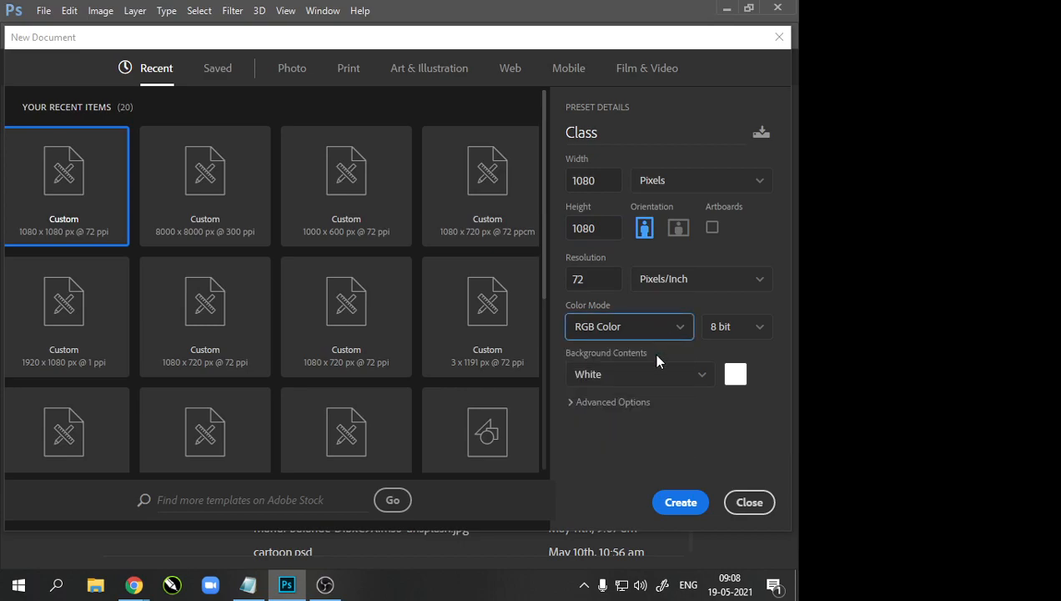
pyautogui.click(679, 505)
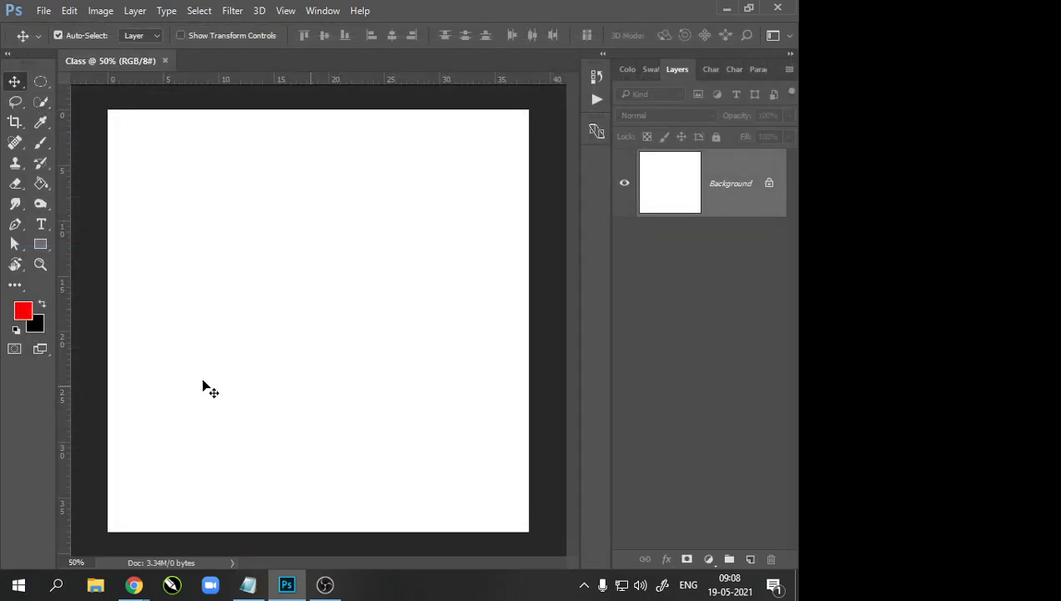
pyautogui.scroll(1, 243, 367)
pyautogui.scroll(-2, 248, 365)
pyautogui.scroll(4, 248, 365)
pyautogui.scroll(-2, 249, 365)
pyautogui.scroll(2, 248, 365)
pyautogui.scroll(-1, 248, 365)
pyautogui.scroll(-1, 247, 357)
pyautogui.scroll(1, 250, 361)
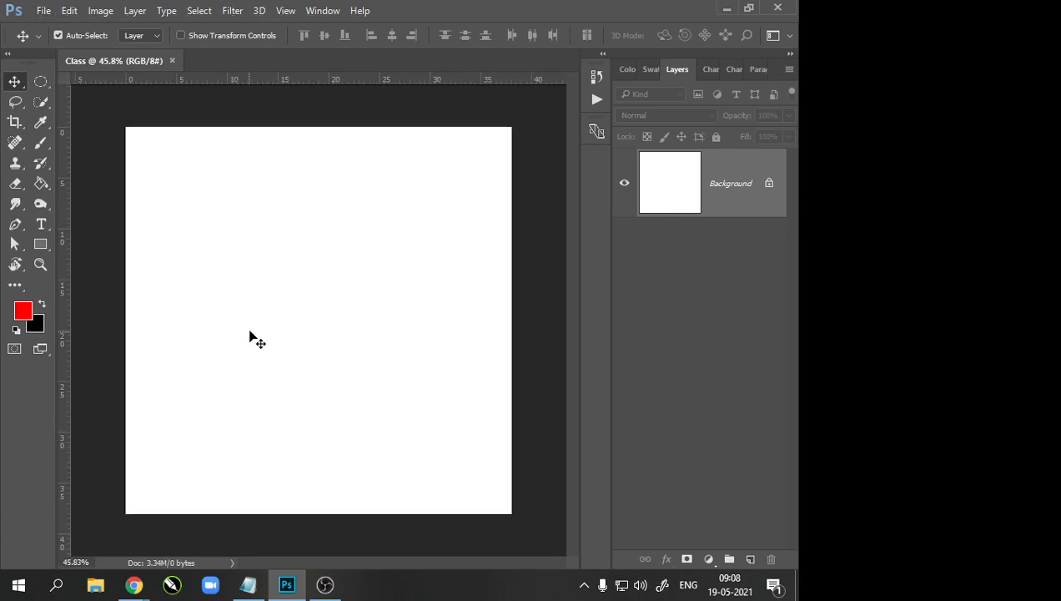
pyautogui.scroll(1, 205, 285)
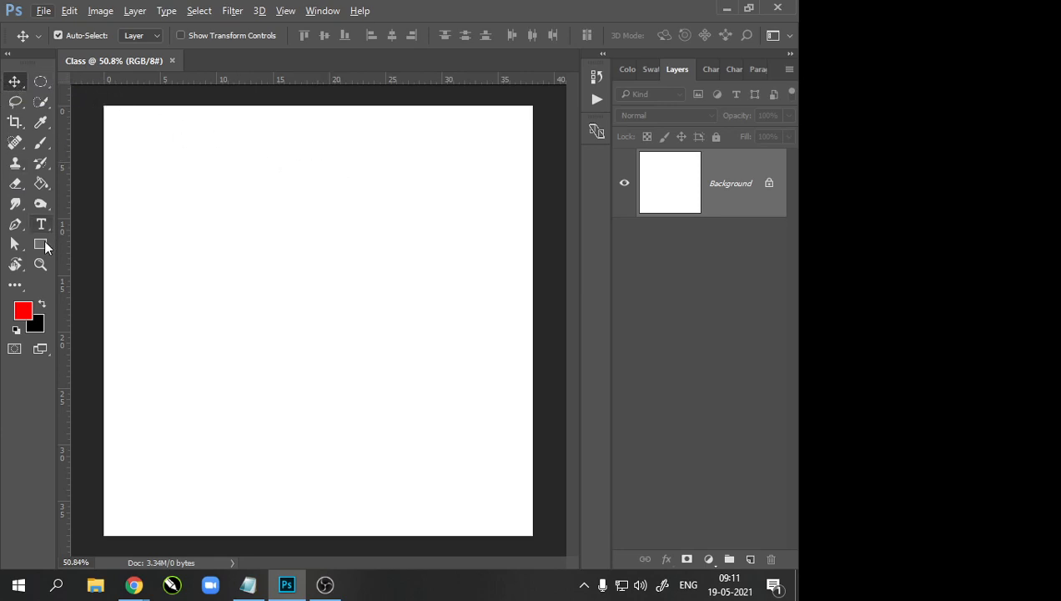
# Step: Draw a large red rectangle with the Rectangle tool and move it to the upper middle of the canvas
pyautogui.moveTo(51, 247); pyautogui.dragTo(65, 244)
pyautogui.moveTo(218, 151); pyautogui.dragTo(385, 278)
pyautogui.press('v')
pyautogui.moveTo(359, 233); pyautogui.dragTo(280, 262)
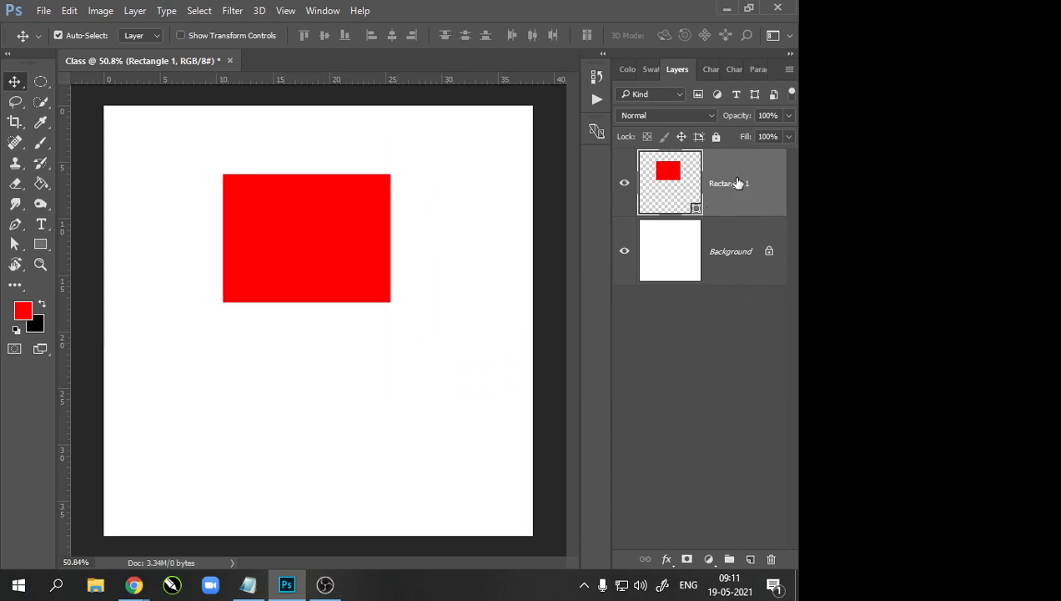
# Step: Unlock the Background layer and shift it down and to the right on the canvas
pyautogui.click(743, 240)
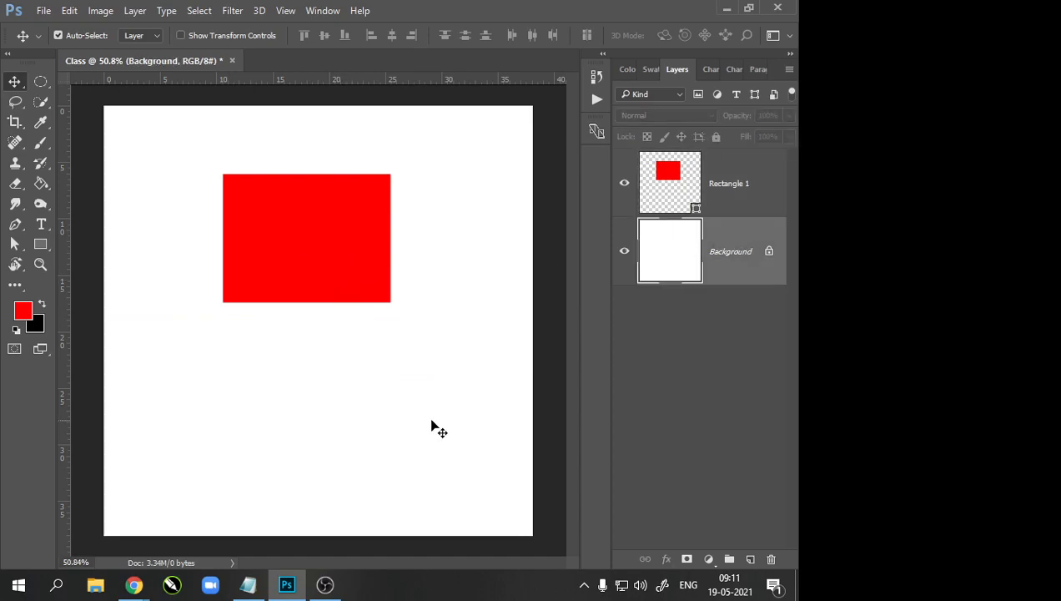
pyautogui.moveTo(400, 398); pyautogui.dragTo(293, 421)
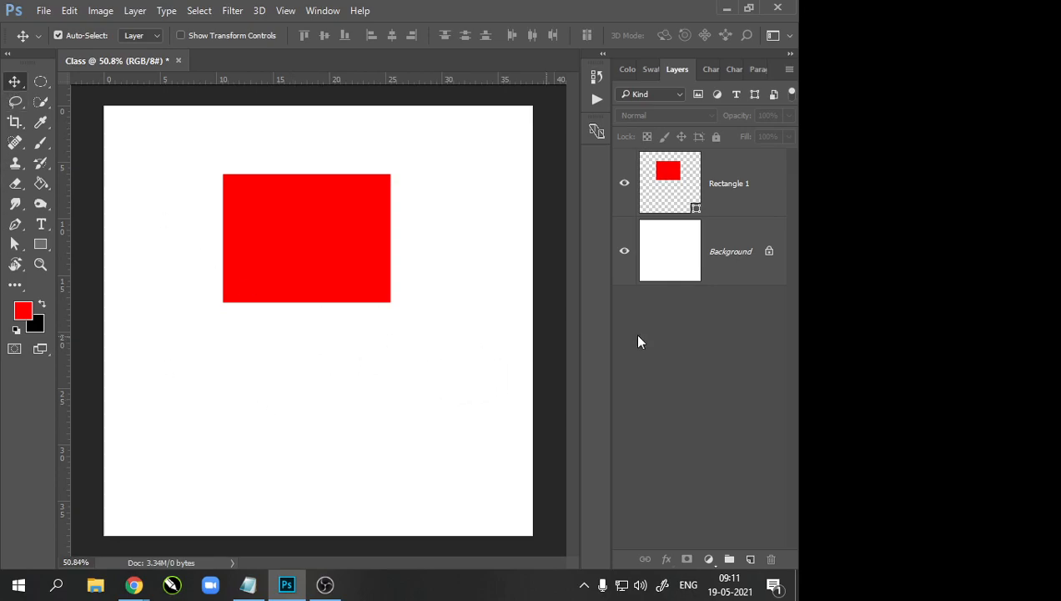
pyautogui.click(769, 256)
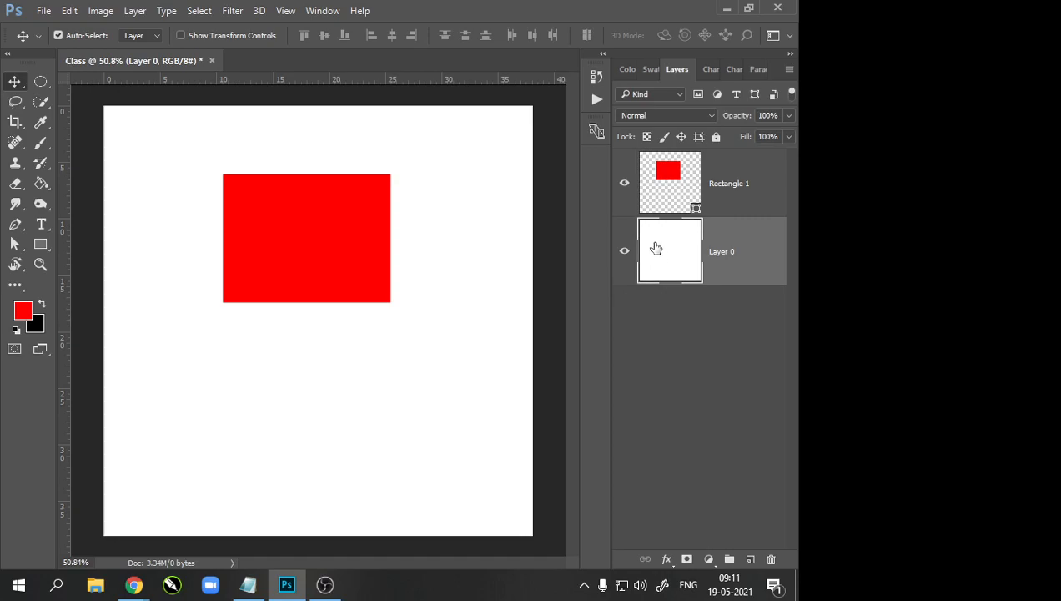
pyautogui.scroll(-1, 217, 317)
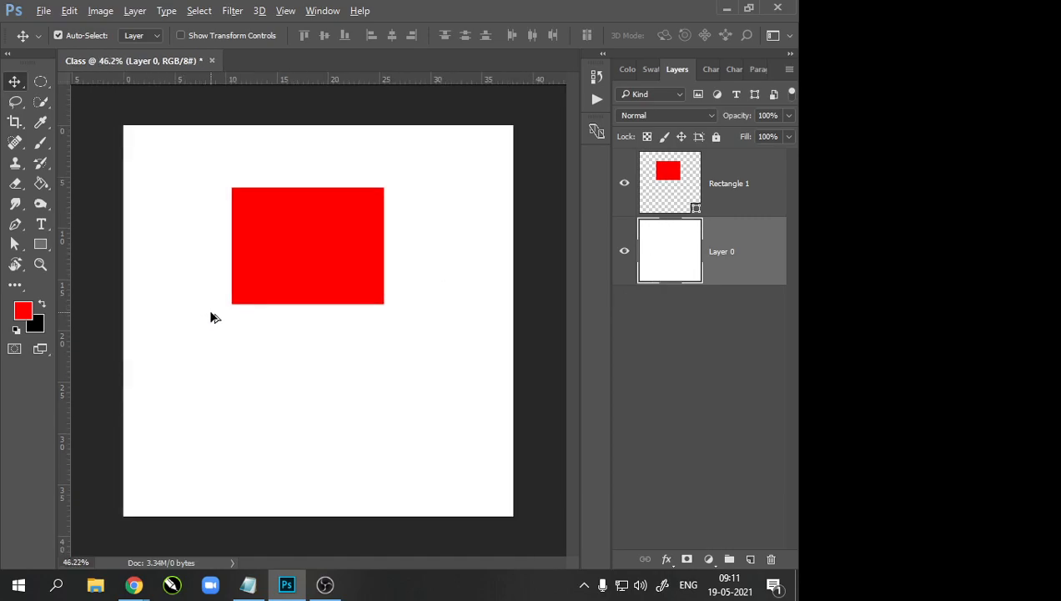
pyautogui.scroll(-1, 213, 317)
pyautogui.moveTo(422, 404); pyautogui.dragTo(432, 438)
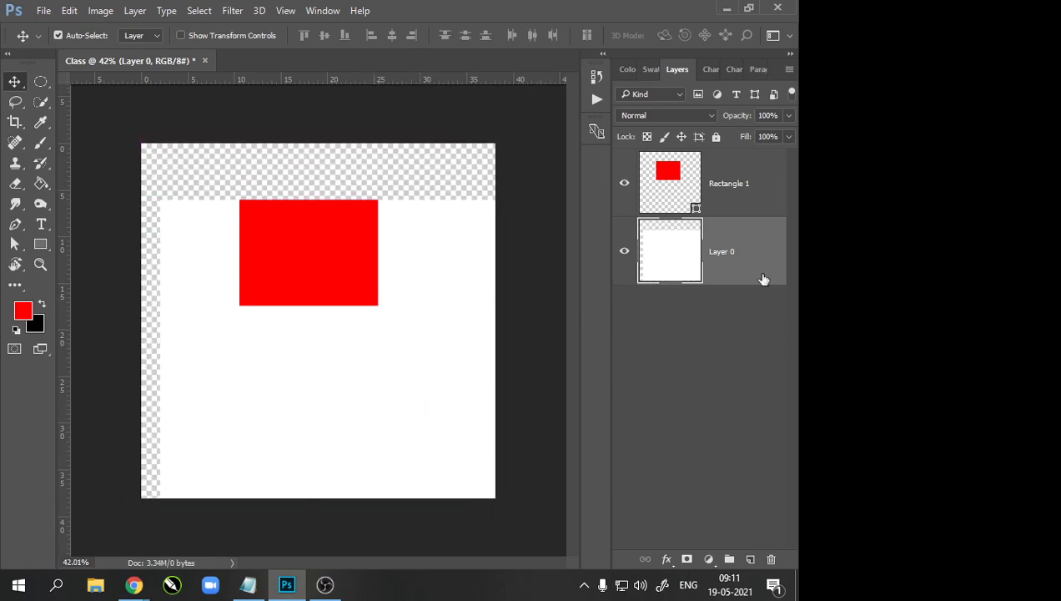
# Step: Draw two small red rectangles on one shape layer using Combine Shapes, the first about 122 by 175 px
pyautogui.click(40, 244)
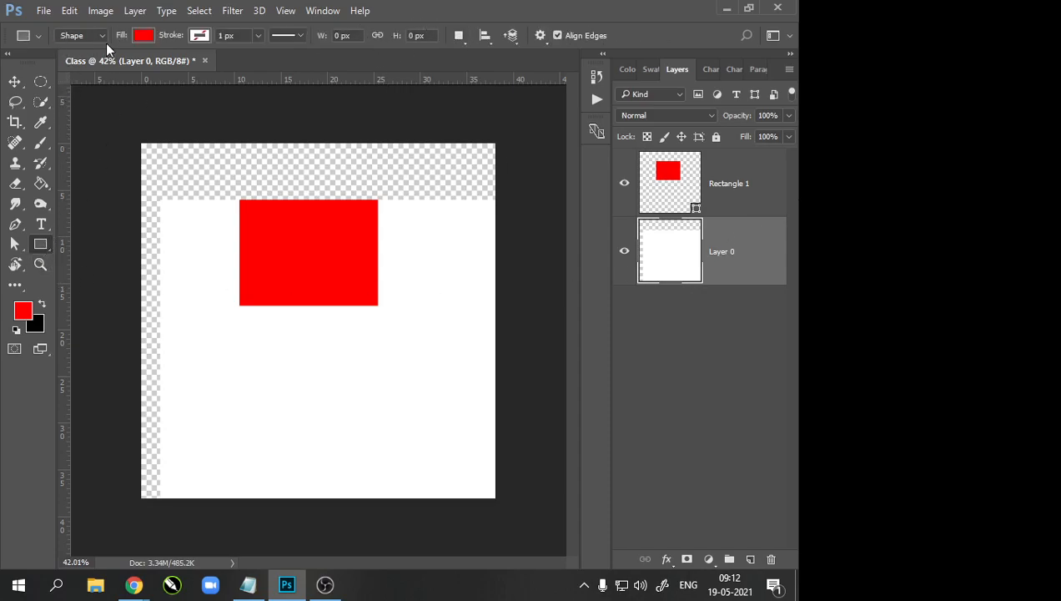
pyautogui.click(460, 36)
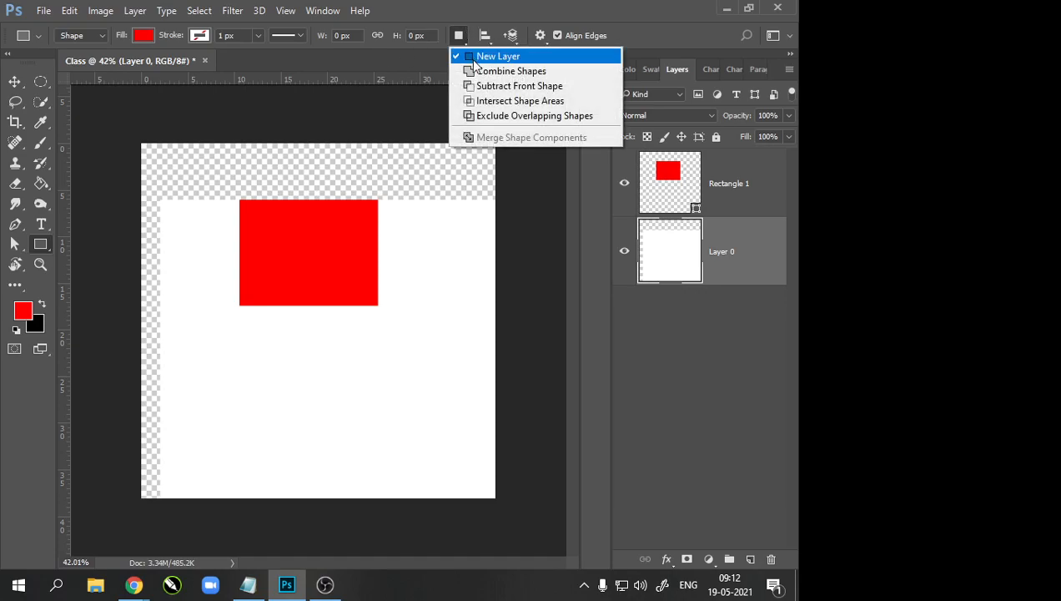
pyautogui.click(477, 71)
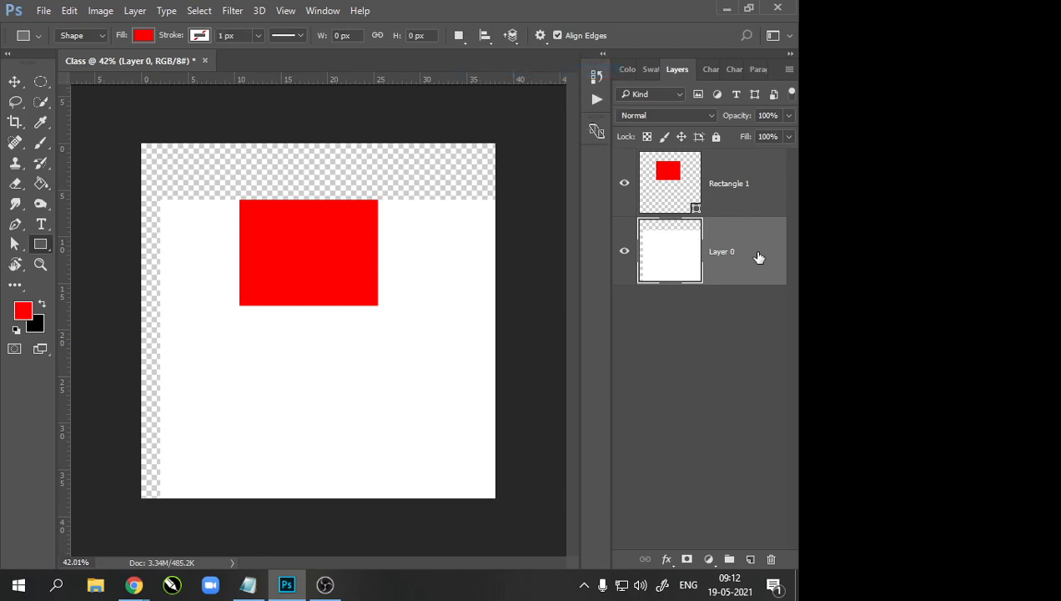
pyautogui.click(460, 33)
pyautogui.click(488, 71)
pyautogui.click(460, 36)
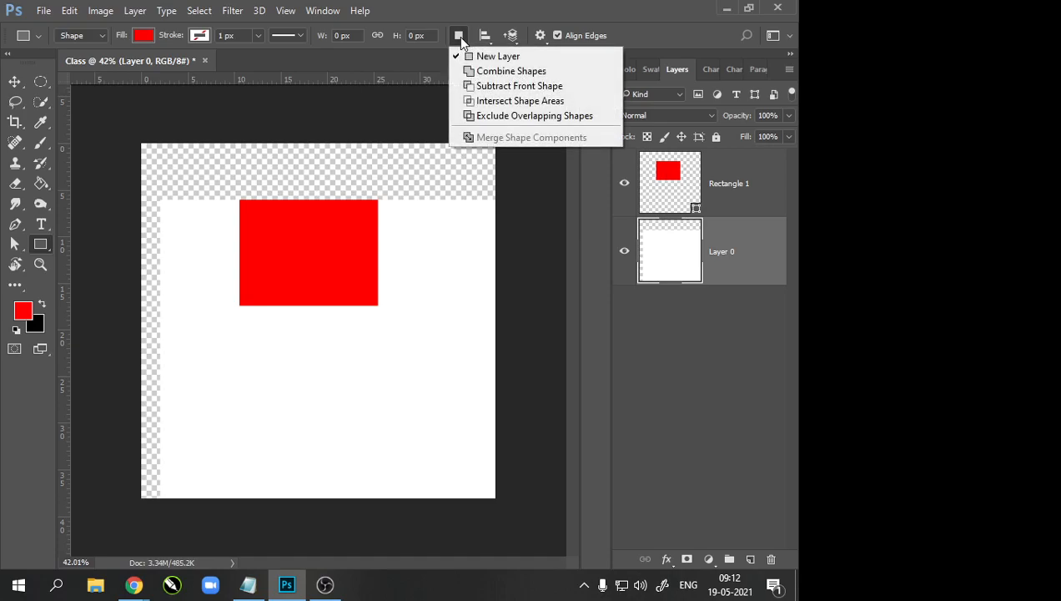
pyautogui.click(492, 71)
pyautogui.moveTo(453, 291); pyautogui.dragTo(493, 349)
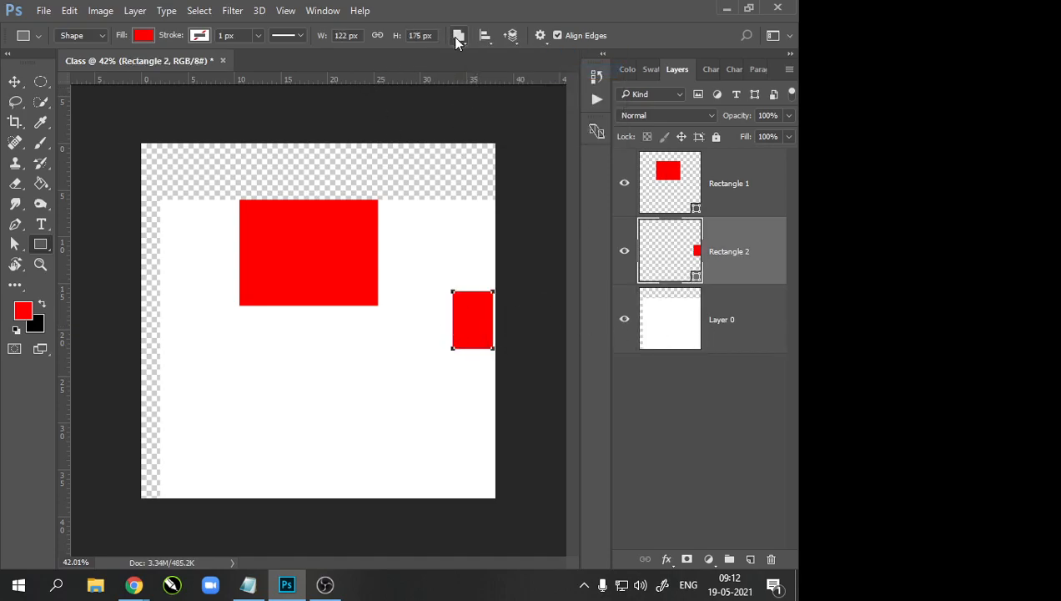
pyautogui.moveTo(397, 348); pyautogui.dragTo(426, 417)
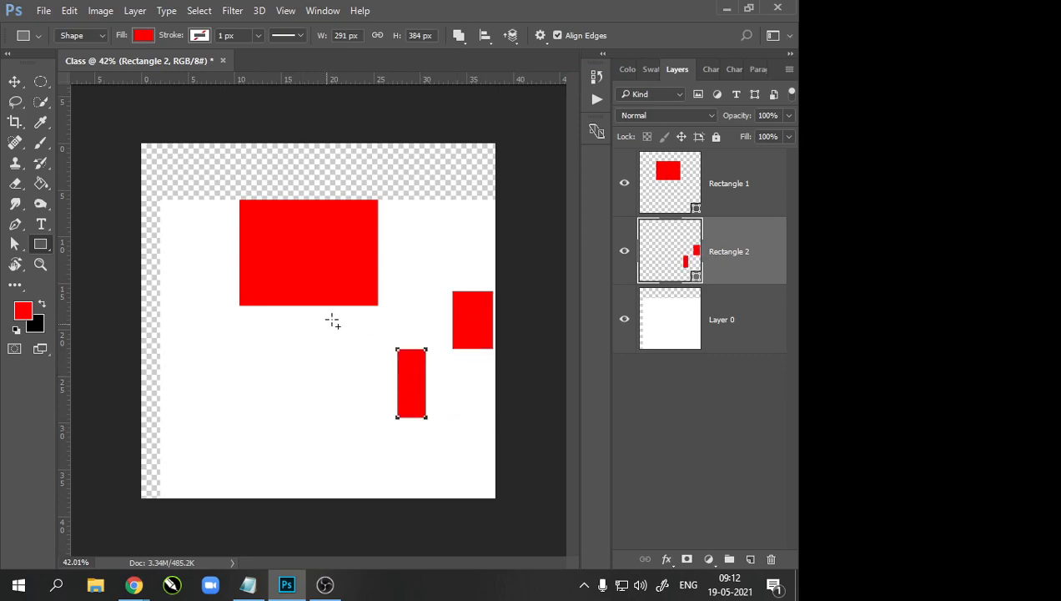
pyautogui.scroll(-1, 330, 324)
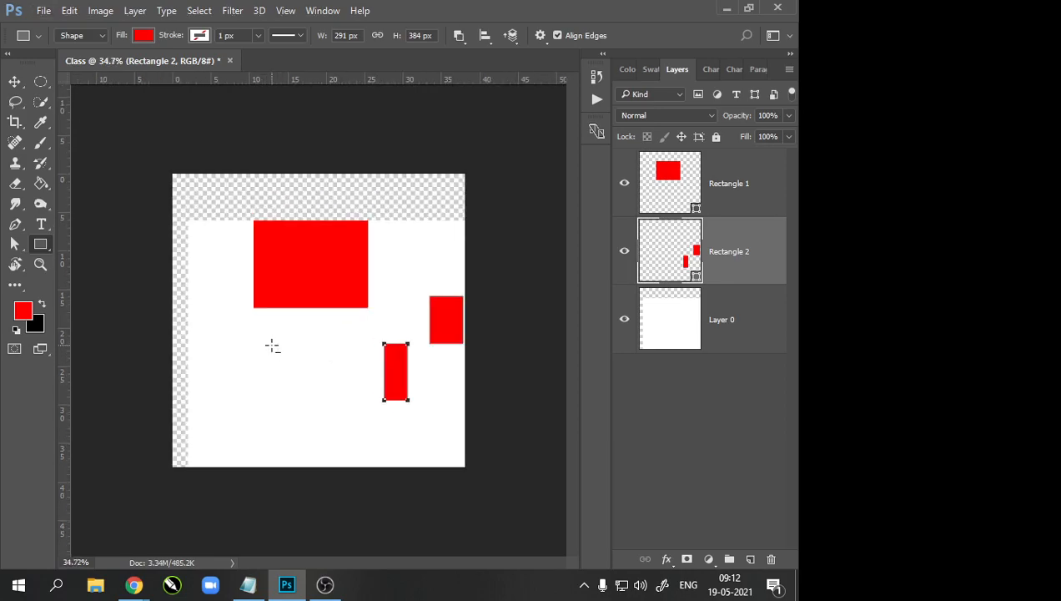
pyautogui.scroll(1, 375, 378)
pyautogui.scroll(-2, 284, 336)
pyautogui.scroll(3, 419, 375)
pyautogui.scroll(-1, 417, 371)
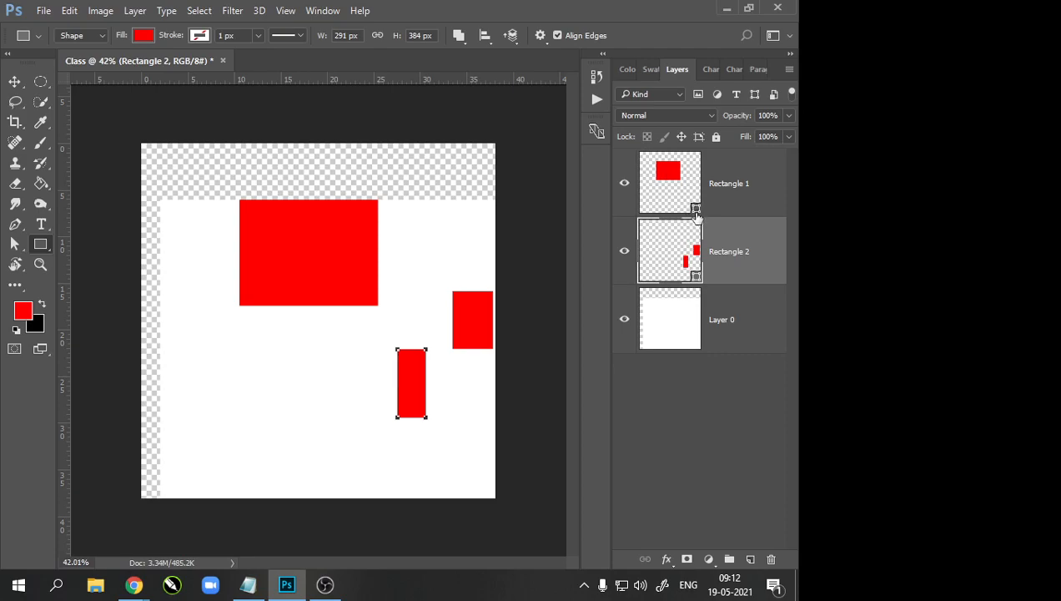
pyautogui.scroll(1, 311, 348)
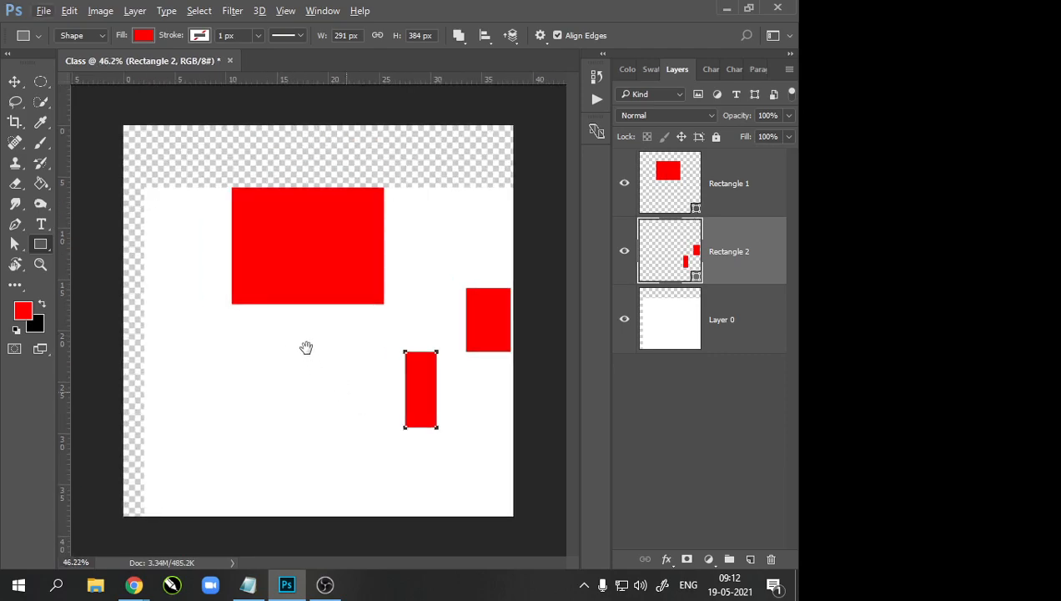
# Step: Move the combined small rectangles down and to the left, below the large red rectangle
pyautogui.press('v')
pyautogui.scroll(-1, 297, 304)
pyautogui.scroll(1, 310, 322)
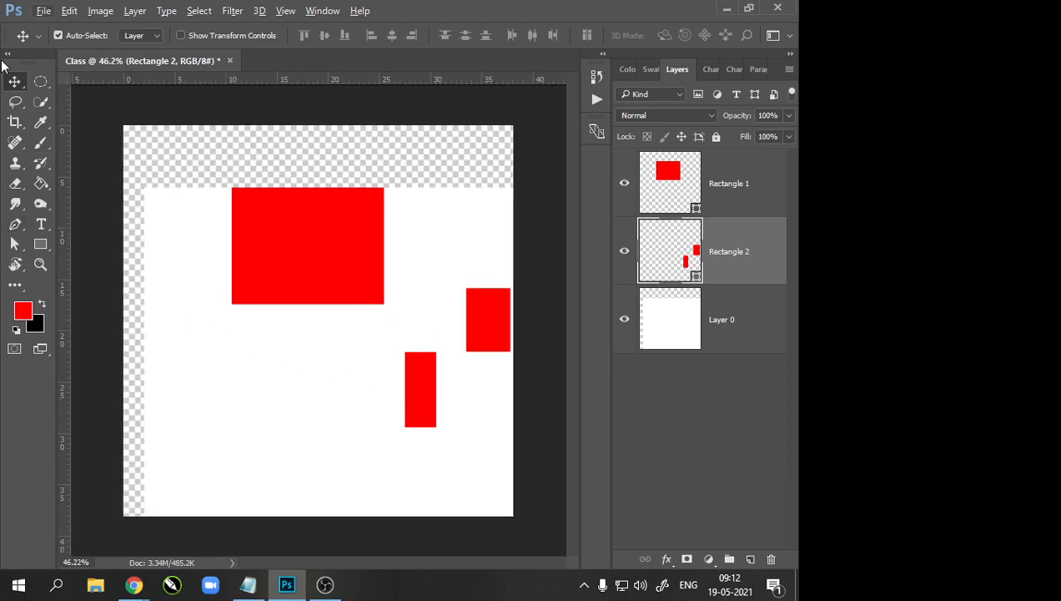
pyautogui.moveTo(427, 392); pyautogui.dragTo(351, 406)
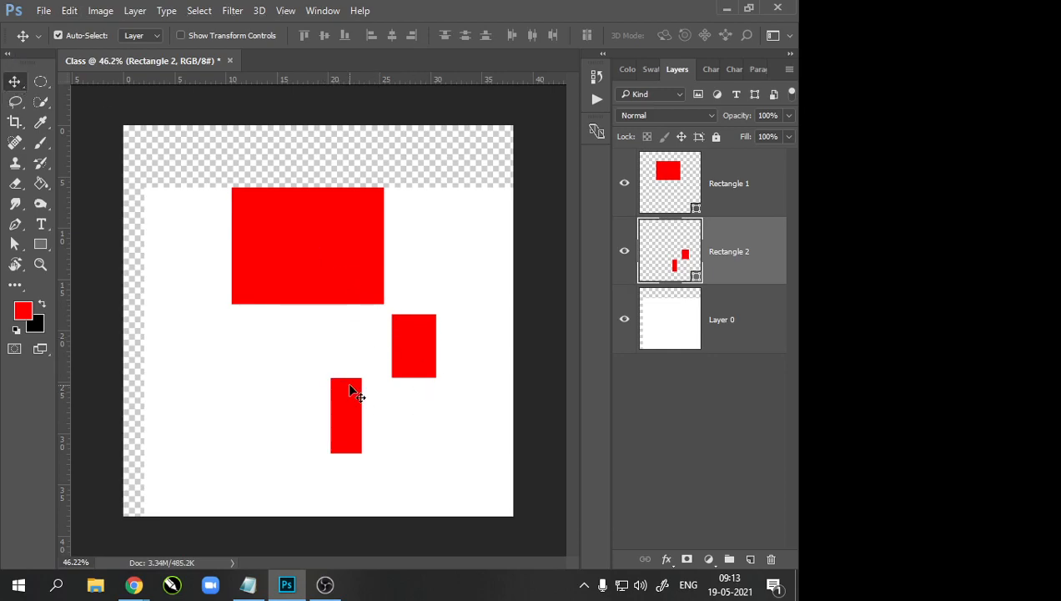
pyautogui.moveTo(351, 434); pyautogui.dragTo(318, 440)
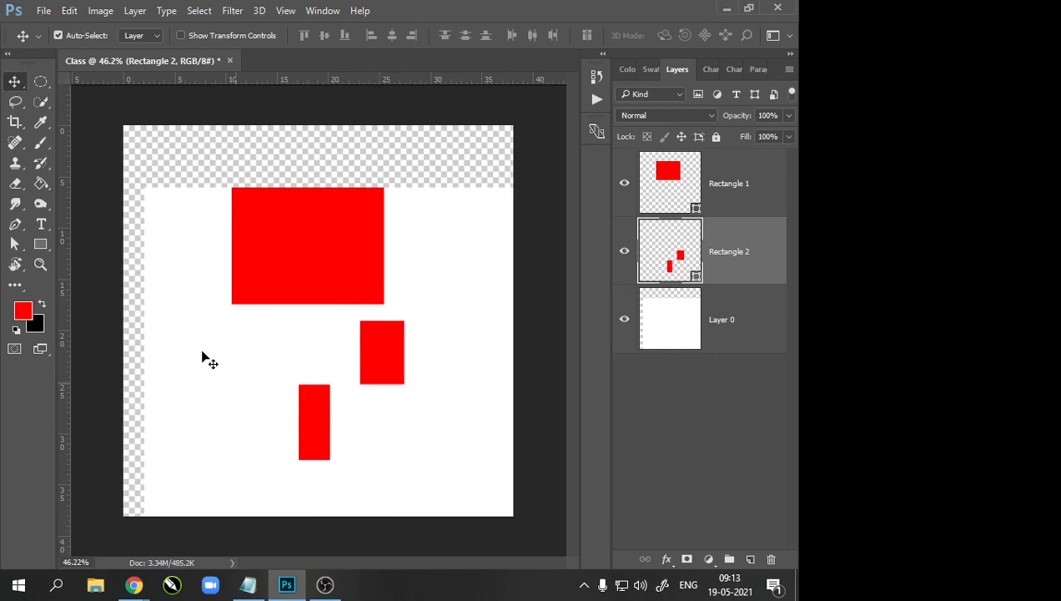
# Step: Start Free Transform on the Rectangle 2 layer and stretch its shapes to about 140.21% width
pyautogui.click(70, 13)
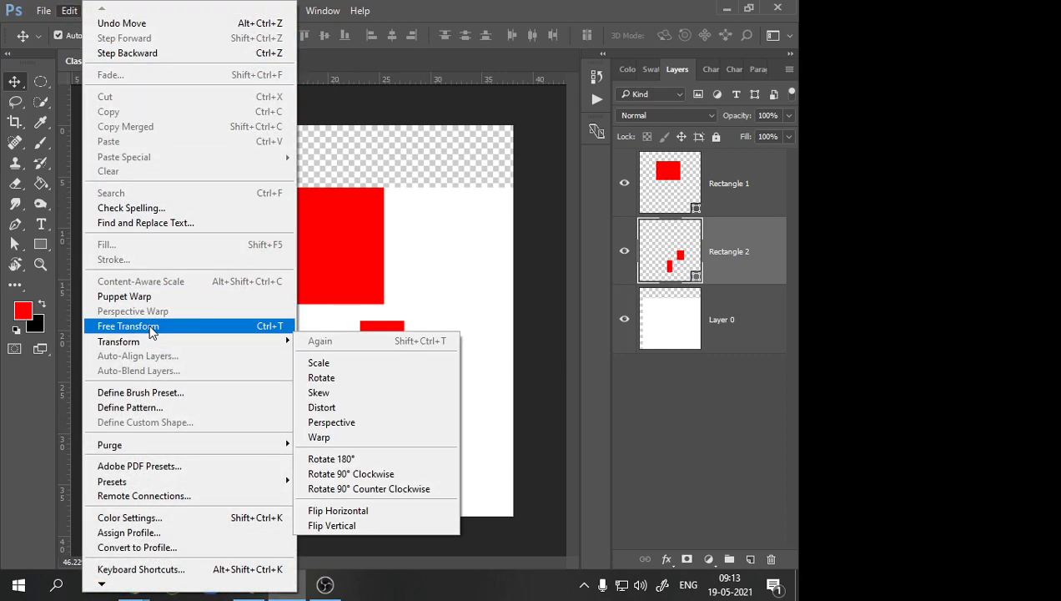
pyautogui.moveTo(125, 342)
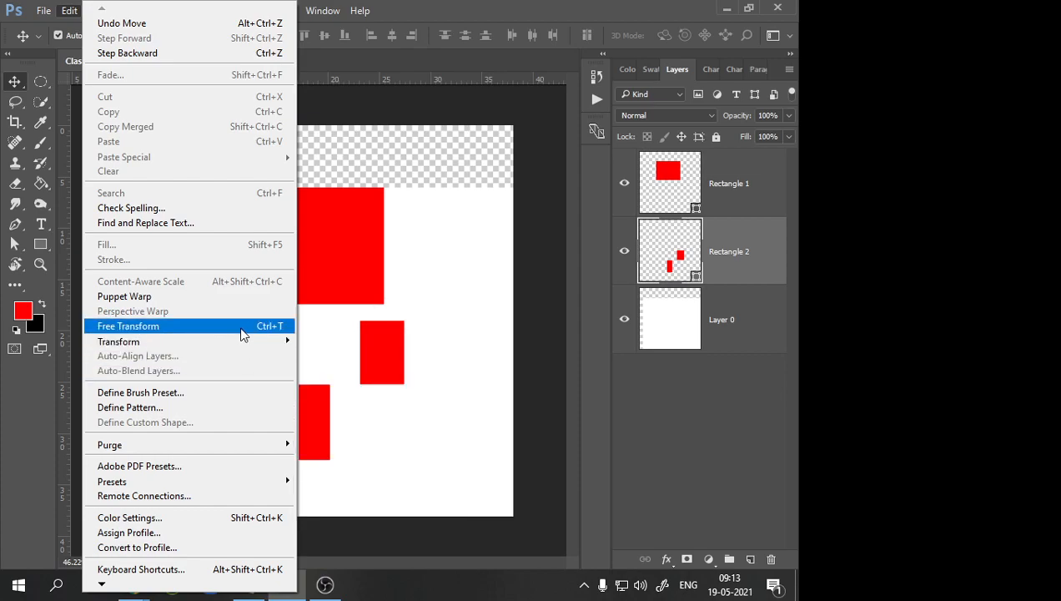
pyautogui.click(243, 334)
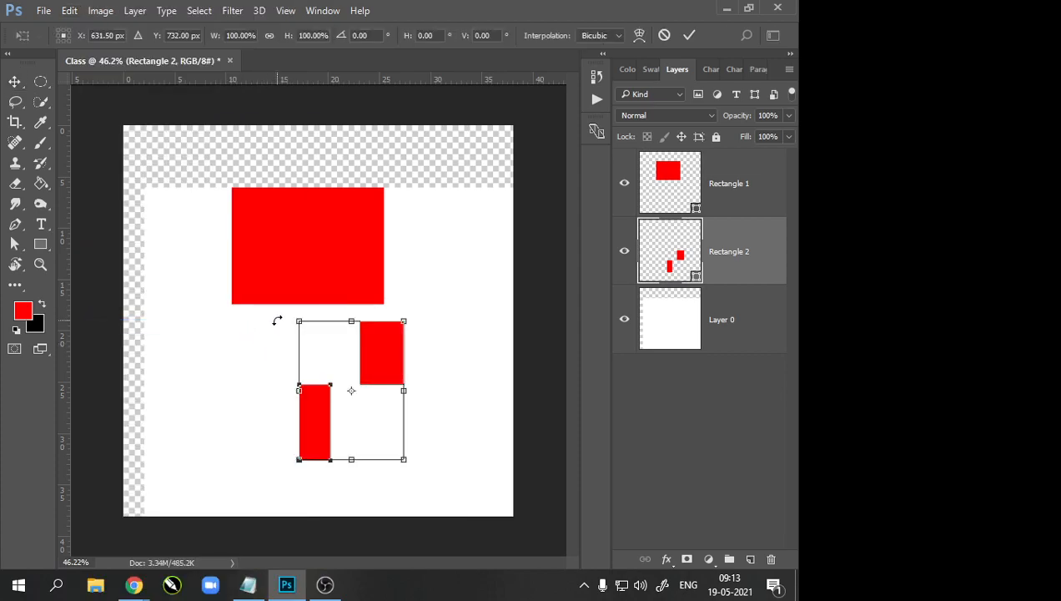
pyautogui.scroll(-2, 261, 327)
pyautogui.scroll(1, 313, 348)
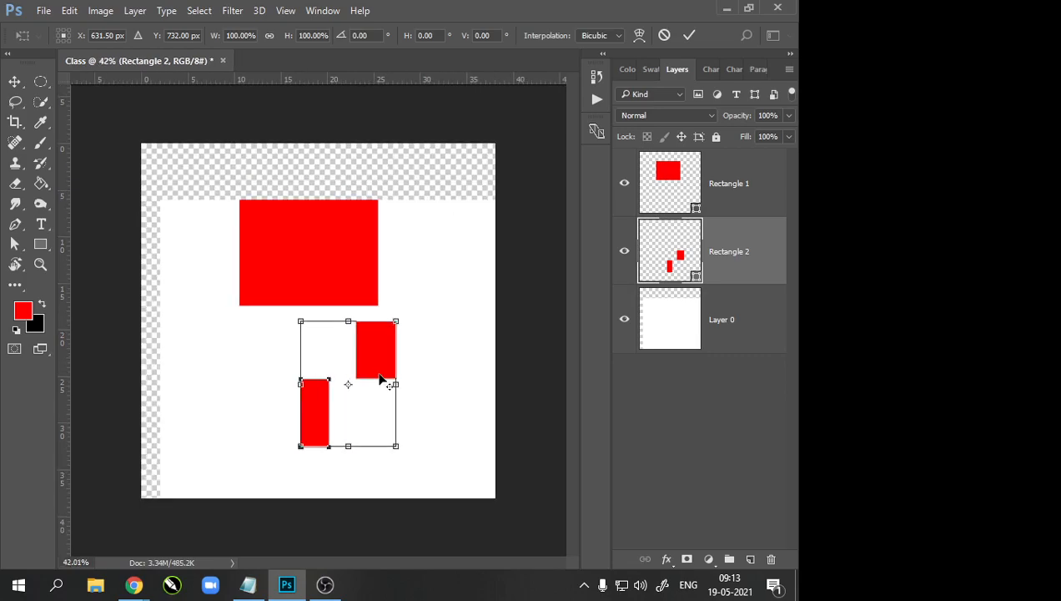
pyautogui.moveTo(397, 450)
pyautogui.mouseDown()
pyautogui.moveTo(435, 492)
pyautogui.moveTo(364, 401)
pyautogui.moveTo(444, 474)
pyautogui.moveTo(332, 367)
pyautogui.moveTo(441, 488)
pyautogui.moveTo(407, 435)
pyautogui.moveTo(386, 457)
pyautogui.moveTo(468, 331)
pyautogui.moveTo(328, 468)
pyautogui.moveTo(396, 454)
pyautogui.moveTo(407, 420)
pyautogui.moveTo(411, 444)
pyautogui.mouseUp()
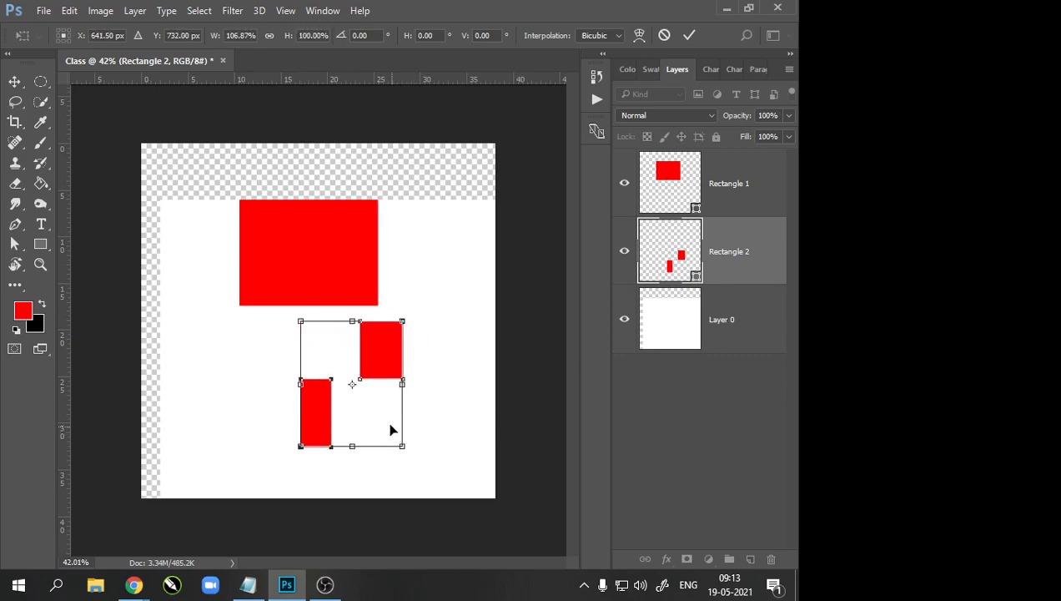
pyautogui.moveTo(403, 383); pyautogui.dragTo(409, 413)
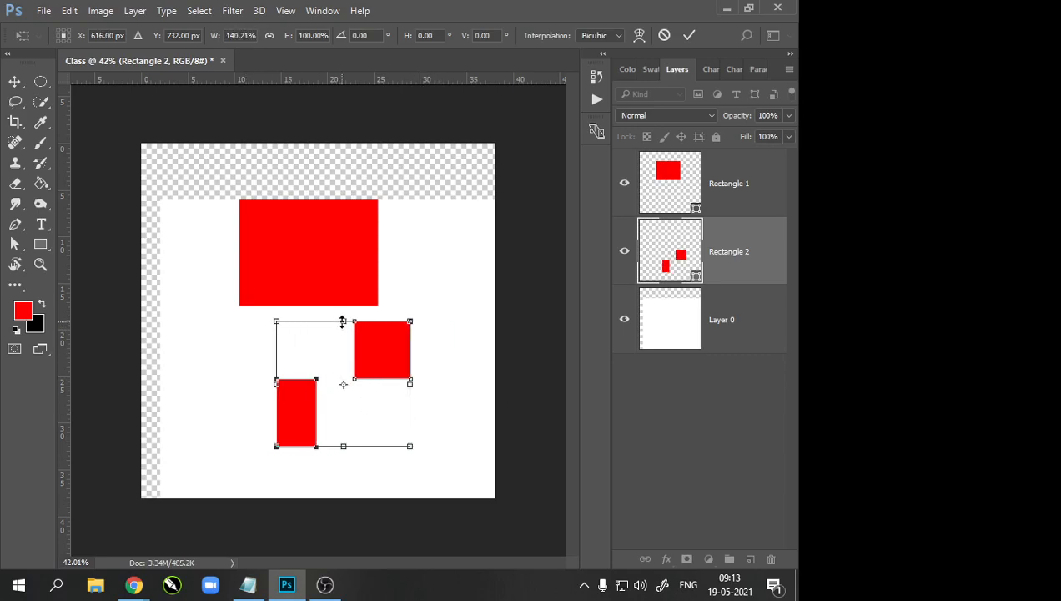
pyautogui.moveTo(343, 322)
pyautogui.mouseDown()
pyautogui.moveTo(344, 279)
pyautogui.moveTo(343, 367)
pyautogui.moveTo(339, 309)
pyautogui.moveTo(344, 322)
pyautogui.mouseUp()
# Step: Rotate the small shapes to about -173.08° and rescale them to about 125.33% width and 105.45% height
pyautogui.moveTo(424, 457); pyautogui.dragTo(319, 356)
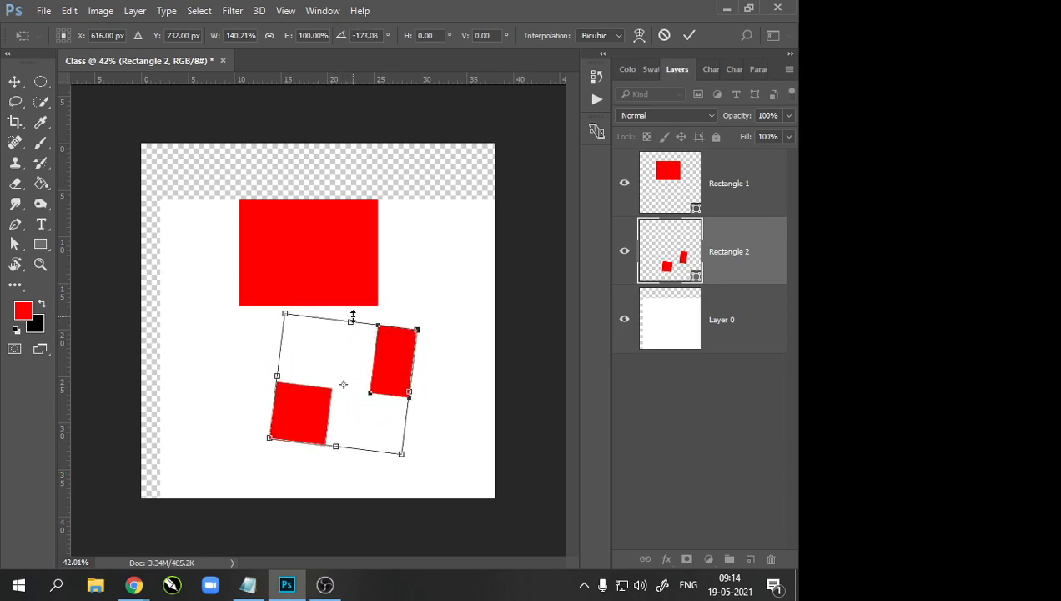
pyautogui.moveTo(426, 328)
pyautogui.mouseDown()
pyautogui.moveTo(319, 355)
pyautogui.moveTo(406, 321)
pyautogui.mouseUp()
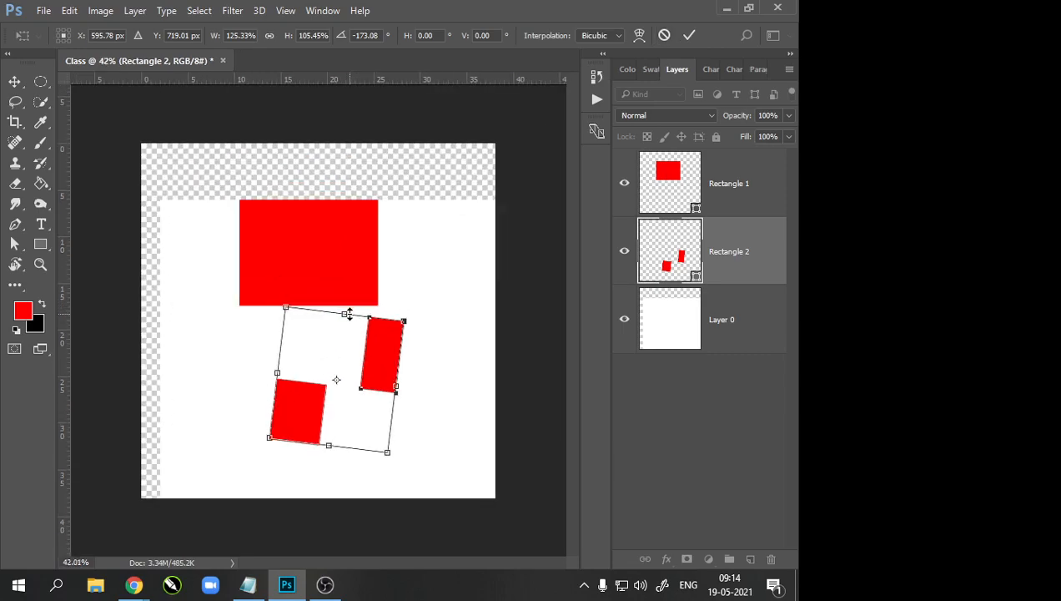
# Step: Move the small shapes to about X 714.93 px, Y 593.49 px and apply the transform
pyautogui.scroll(-1, 303, 339)
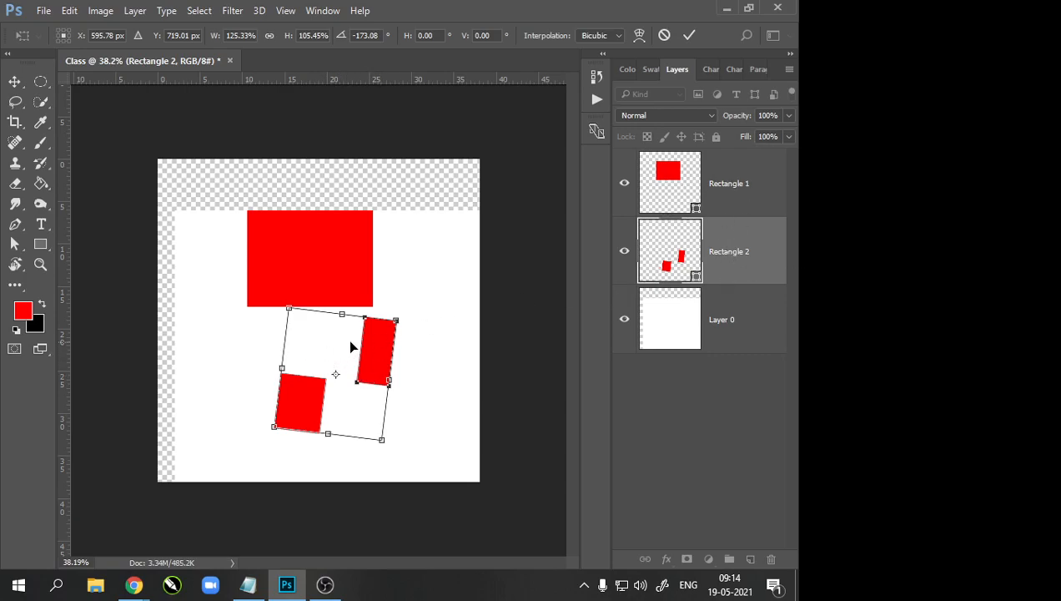
pyautogui.moveTo(326, 346); pyautogui.dragTo(365, 287)
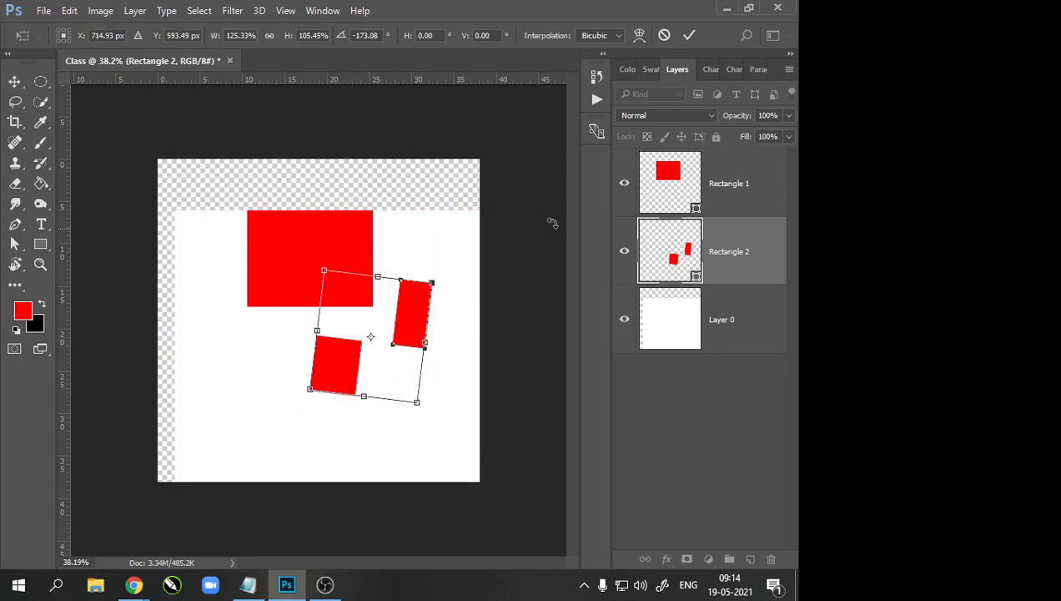
pyautogui.click(690, 35)
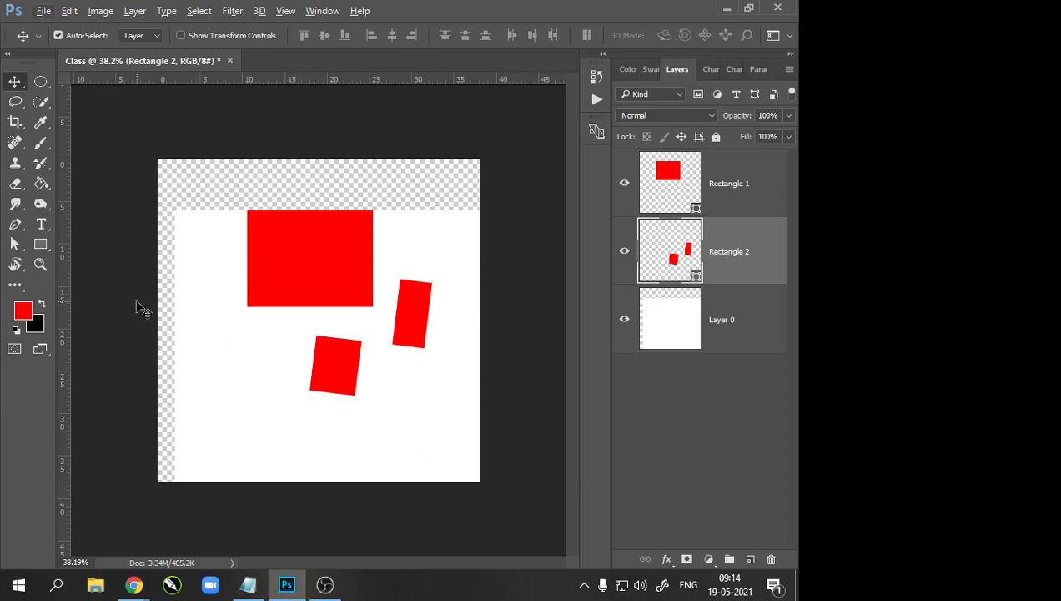
# Step: Move the two small shapes lower on the canvas and shift the large red rectangle up and to the right
pyautogui.moveTo(321, 366)
pyautogui.mouseDown()
pyautogui.moveTo(296, 394)
pyautogui.moveTo(272, 311)
pyautogui.moveTo(319, 303)
pyautogui.moveTo(325, 386)
pyautogui.mouseUp()
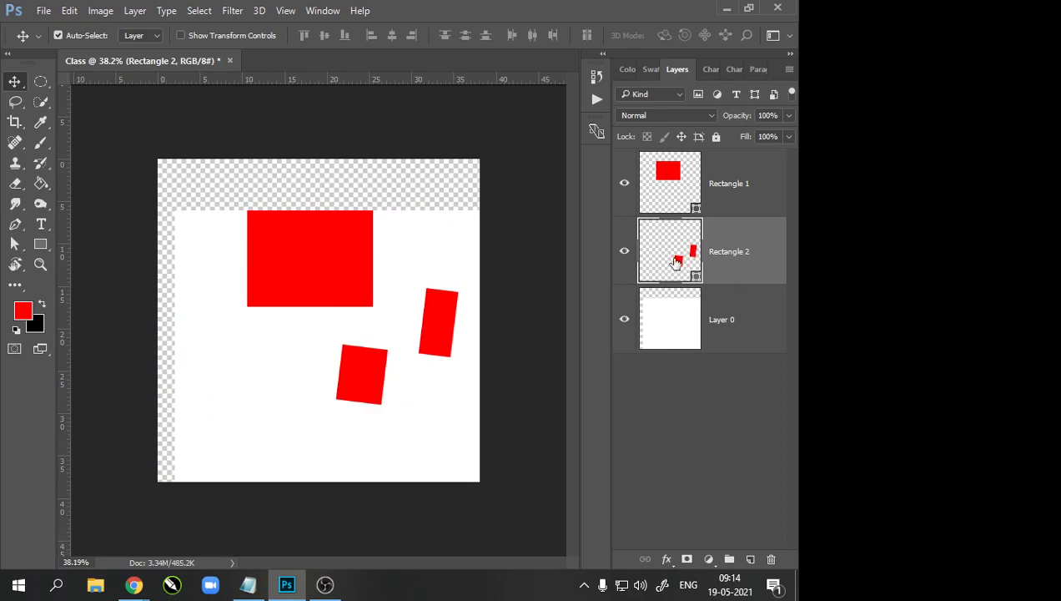
pyautogui.moveTo(380, 384); pyautogui.dragTo(338, 399)
pyautogui.click(726, 188)
pyautogui.moveTo(330, 273); pyautogui.dragTo(385, 241)
# Step: Move the white Layer 0 up and to the left until its left edge meets the canvas edge
pyautogui.click(644, 334)
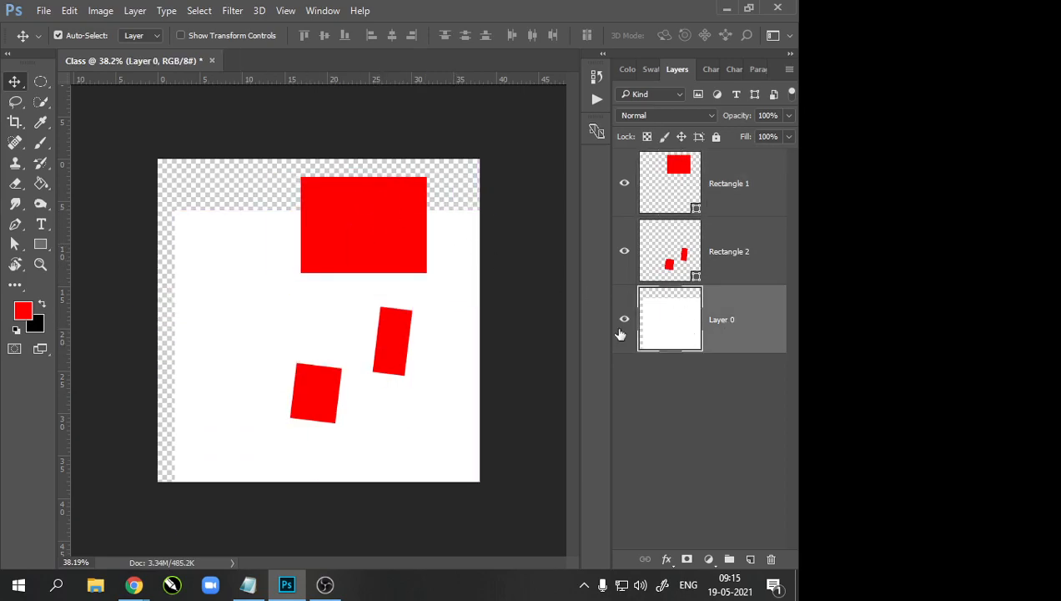
pyautogui.moveTo(260, 255); pyautogui.dragTo(296, 282)
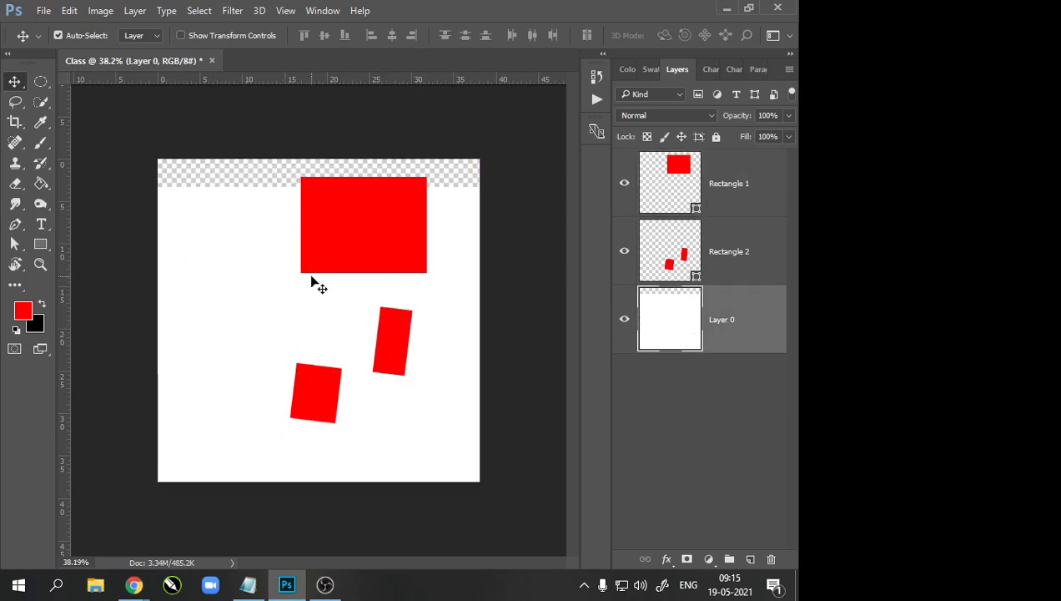
# Step: Delete the Rectangle 1 and Rectangle 2 shape layers, leaving only Layer 0 in the document
pyautogui.click(744, 266)
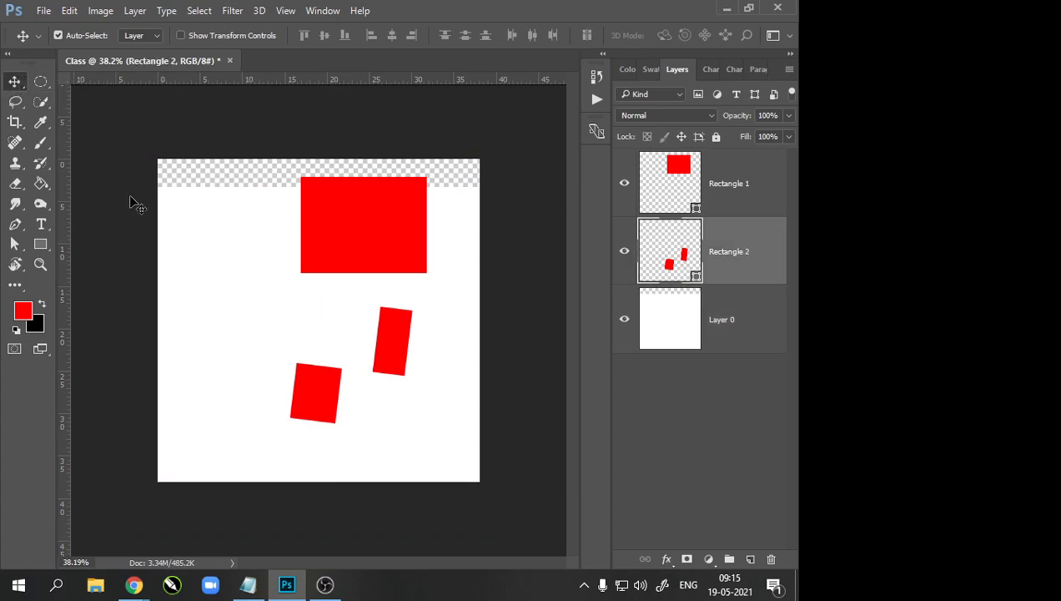
pyautogui.scroll(-1, 260, 260)
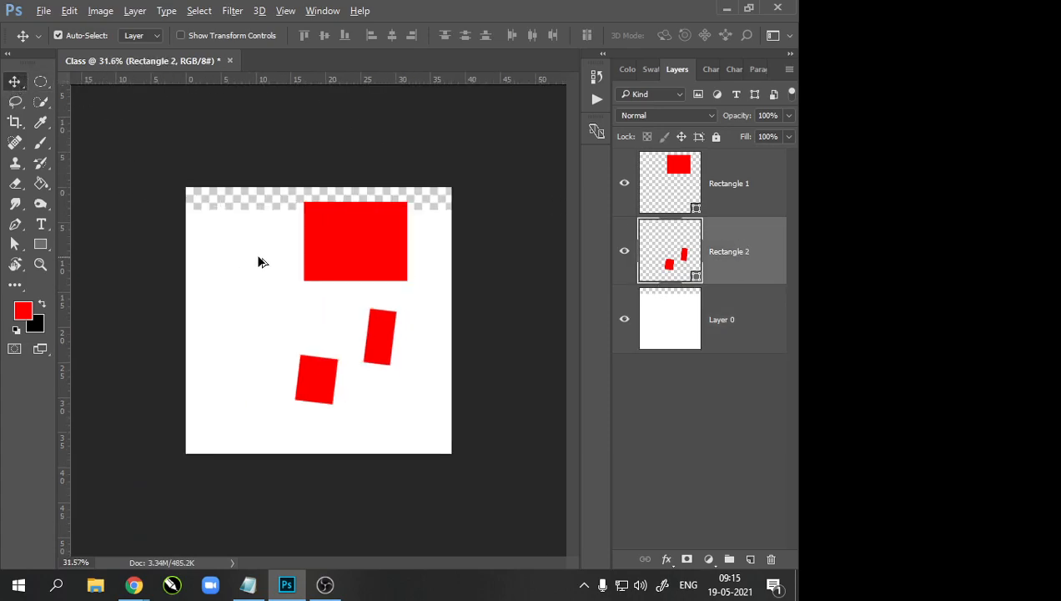
pyautogui.click(729, 192)
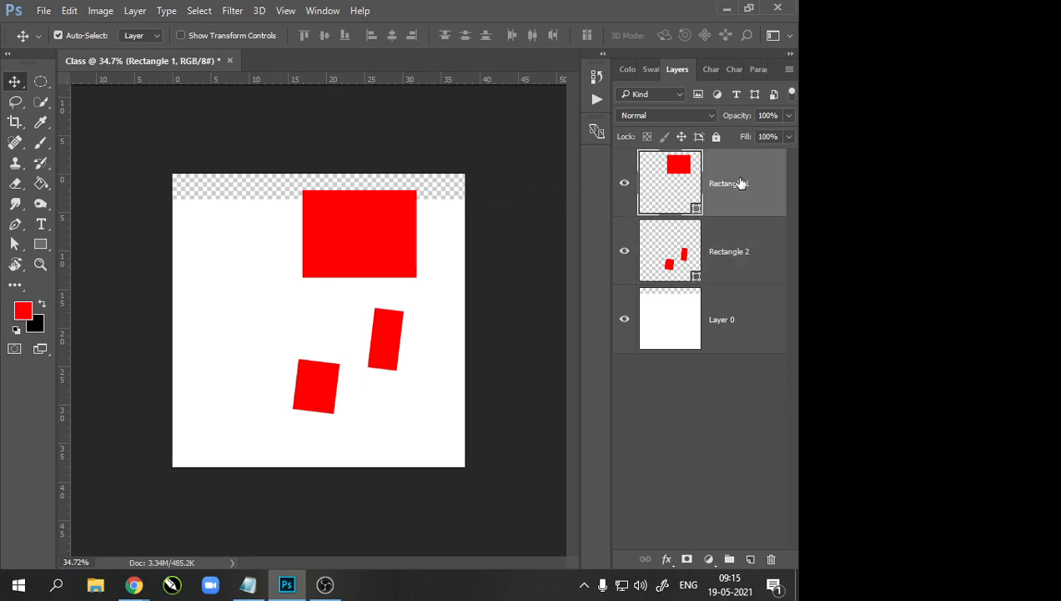
pyautogui.press('Delete')
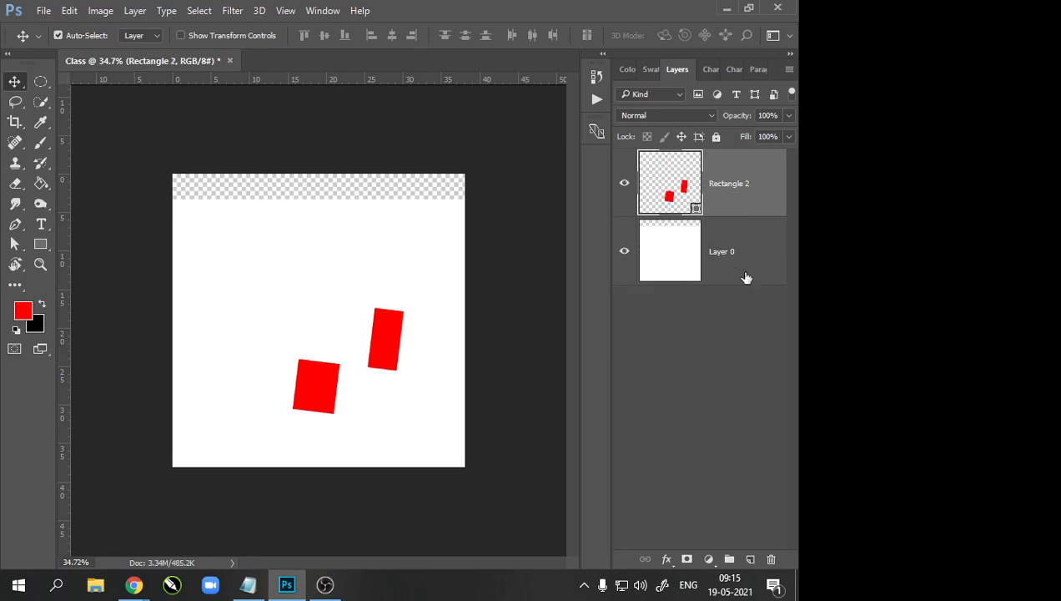
pyautogui.click(772, 561)
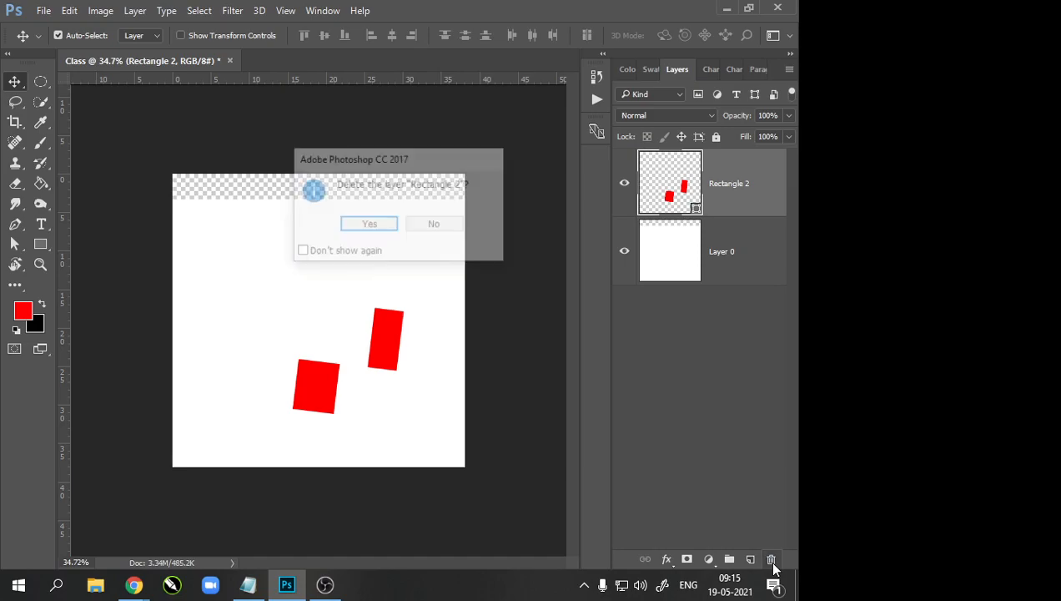
pyautogui.click(369, 225)
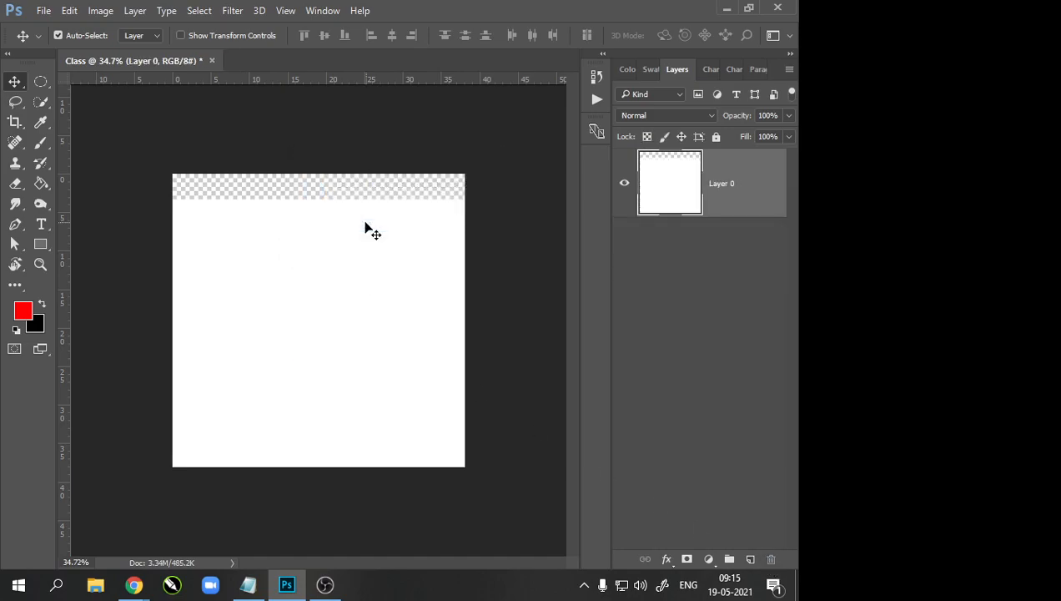
# Step: Shift the white Layer 0 to the right and erase its pixels using a selection loaded from the layer
pyautogui.moveTo(441, 362); pyautogui.dragTo(417, 346)
pyautogui.moveTo(320, 299); pyautogui.dragTo(353, 316)
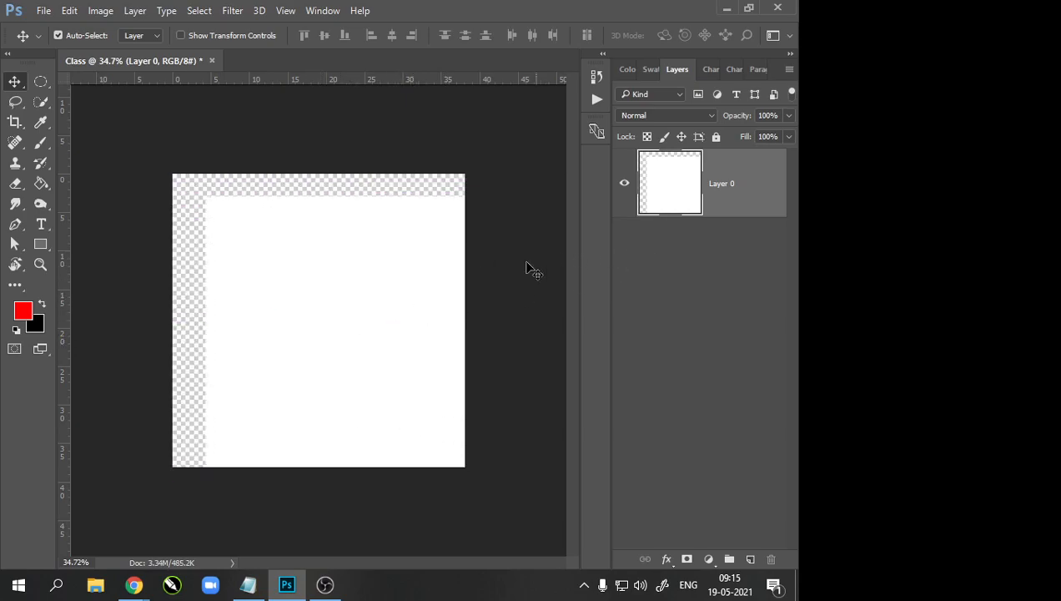
pyautogui.press('ctrl')
pyautogui.keyDown('ctrl'); pyautogui.click(674, 194); pyautogui.keyUp('ctrl')
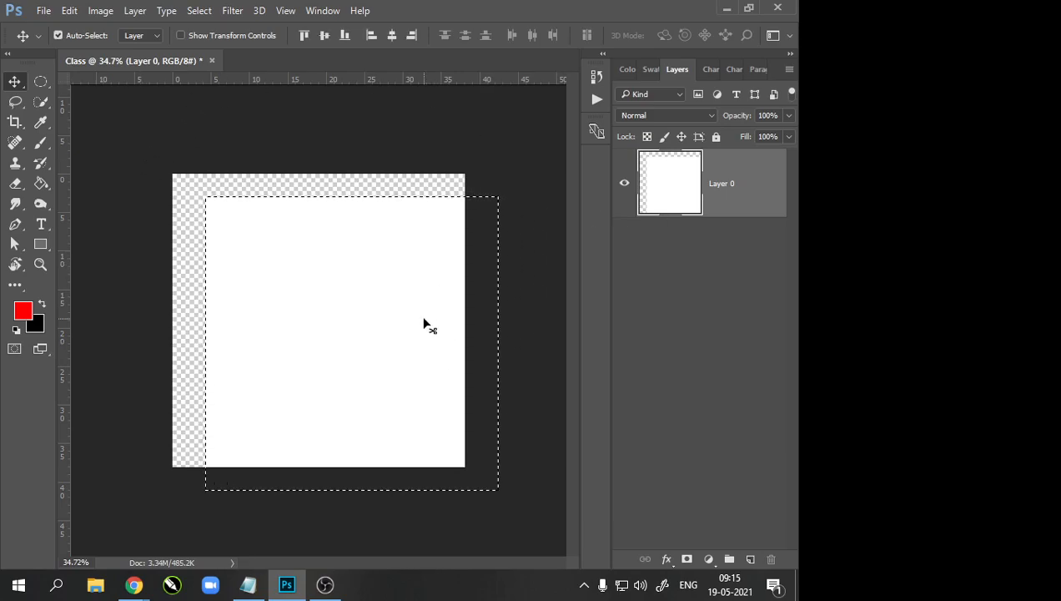
pyautogui.press('Delete')
pyautogui.hotkey('ctrl', 'd')
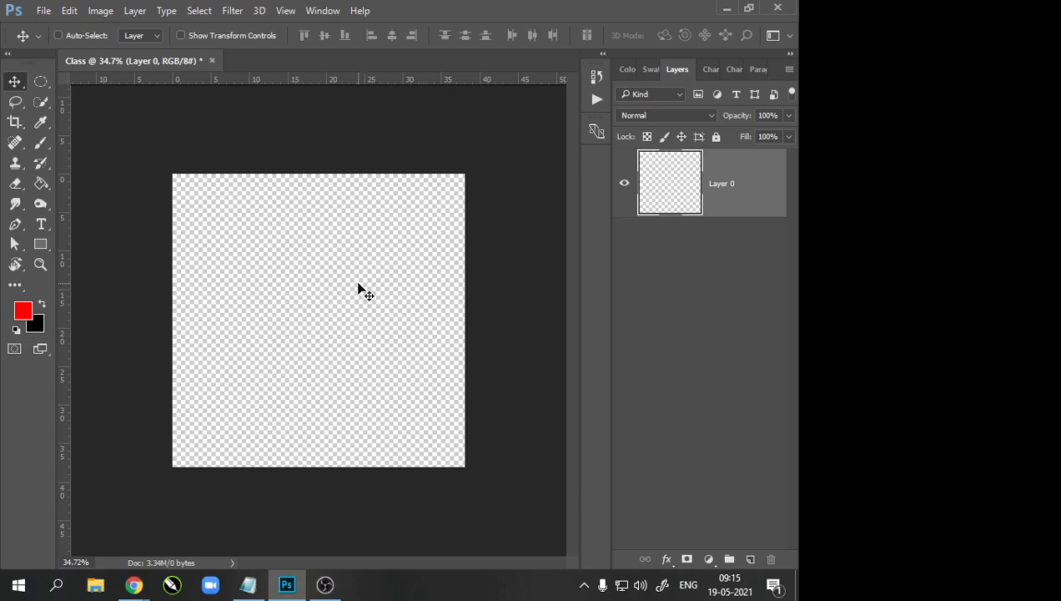
# Step: Undo the last deselection and deselect the layer-shaped outline again
pyautogui.hotkey('ctrl', 'z')
pyautogui.scroll(-1, 225, 249)
pyautogui.scroll(1, 226, 250)
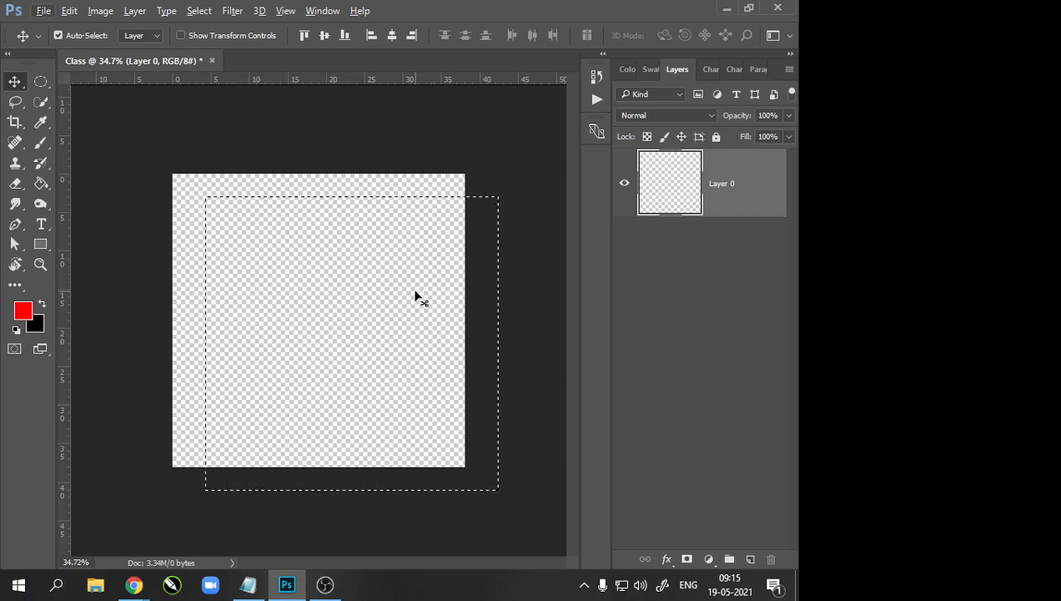
pyautogui.click(200, 11)
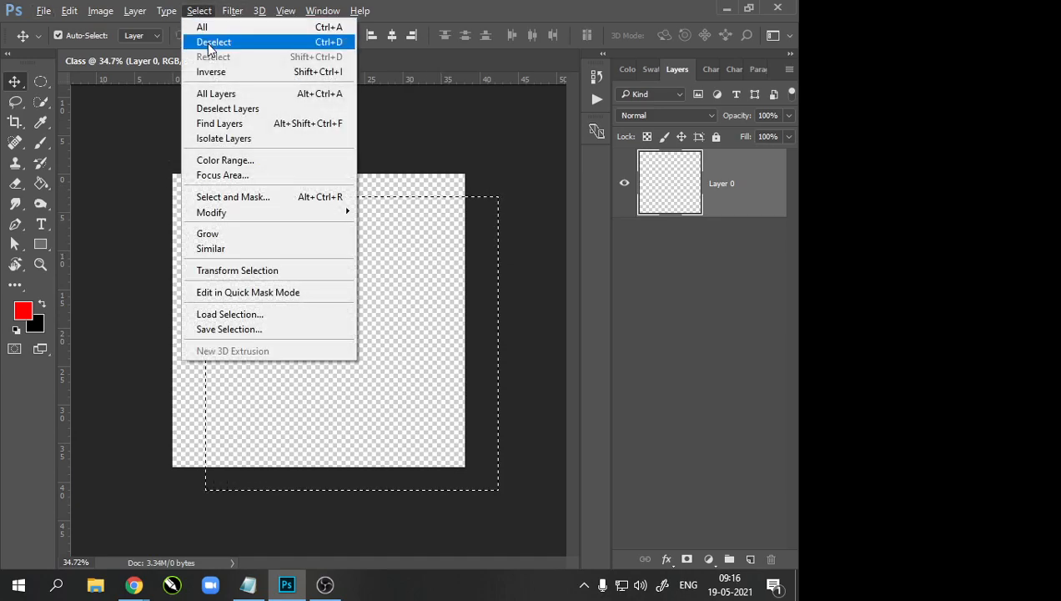
pyautogui.click(210, 43)
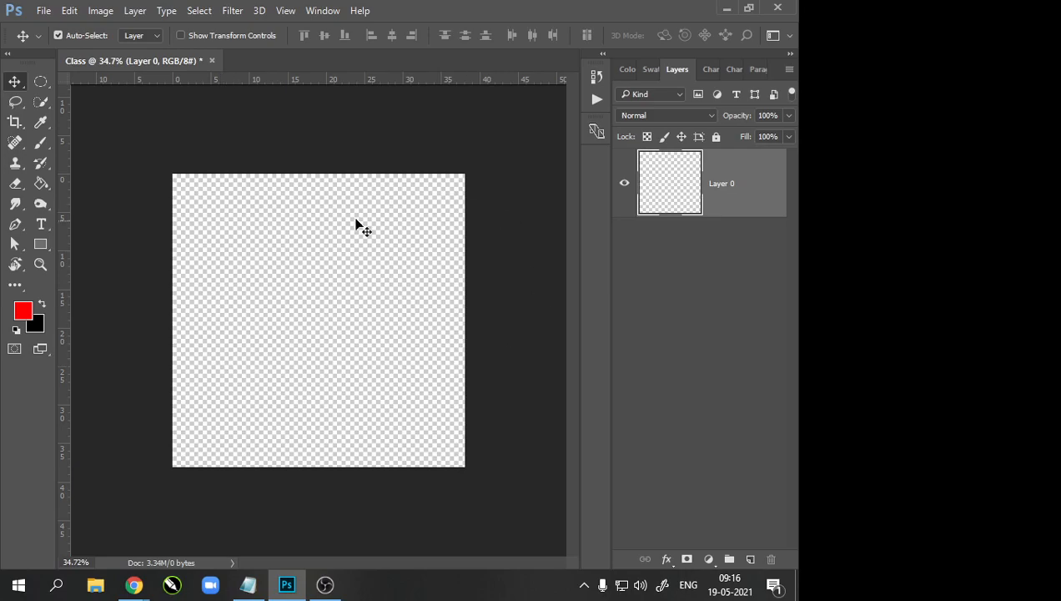
# Step: Try to move the empty Layer 0 on the canvas and to load a selection from its pixels
pyautogui.scroll(7, 320, 297)
pyautogui.scroll(-4, 314, 347)
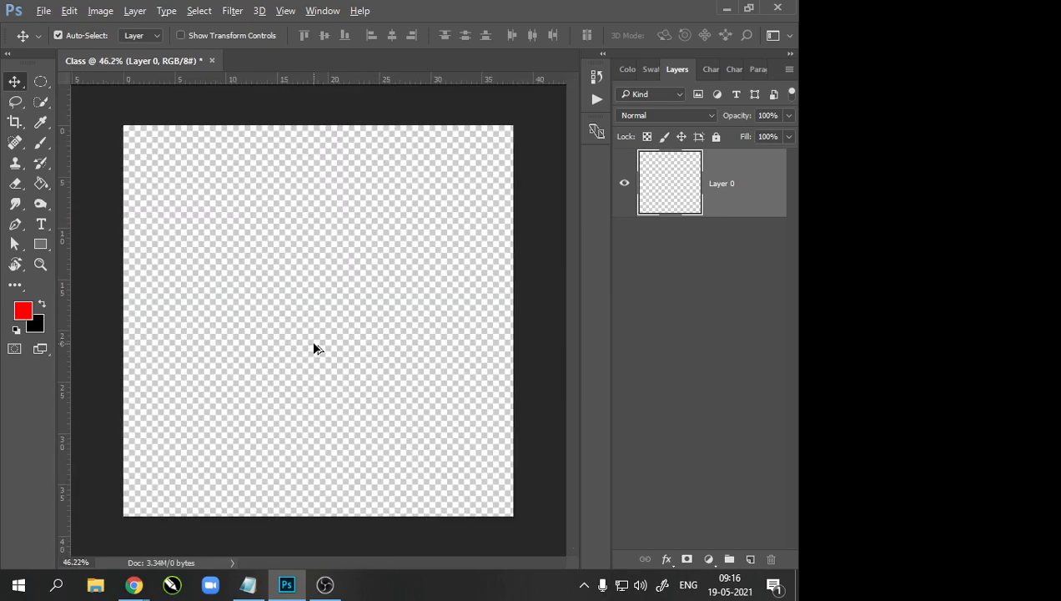
pyautogui.scroll(-1, 309, 327)
pyautogui.scroll(1, 297, 295)
pyautogui.moveTo(298, 283); pyautogui.dragTo(286, 340)
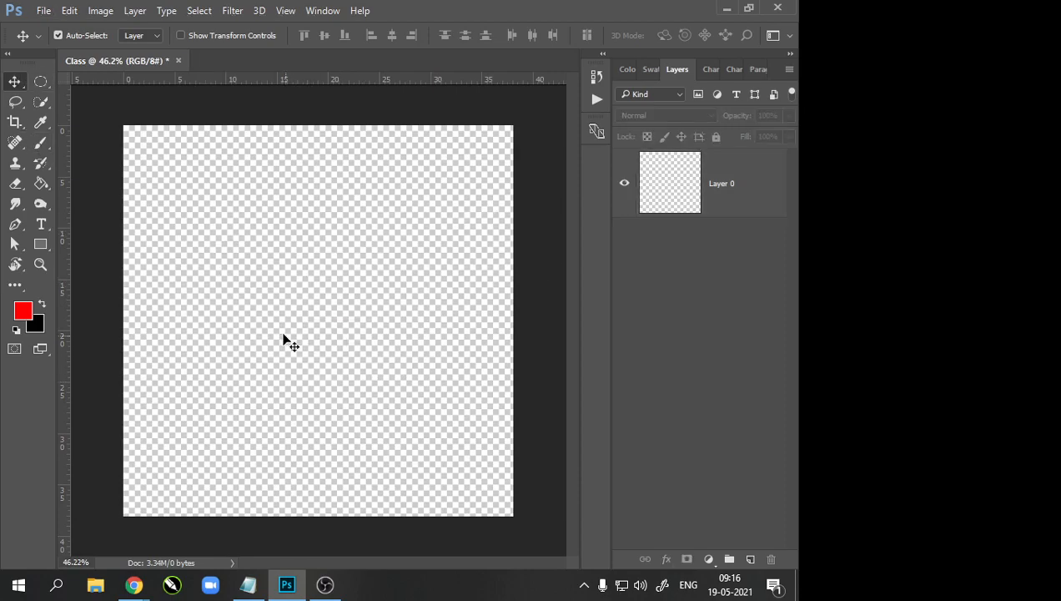
pyautogui.scroll(-1, 277, 328)
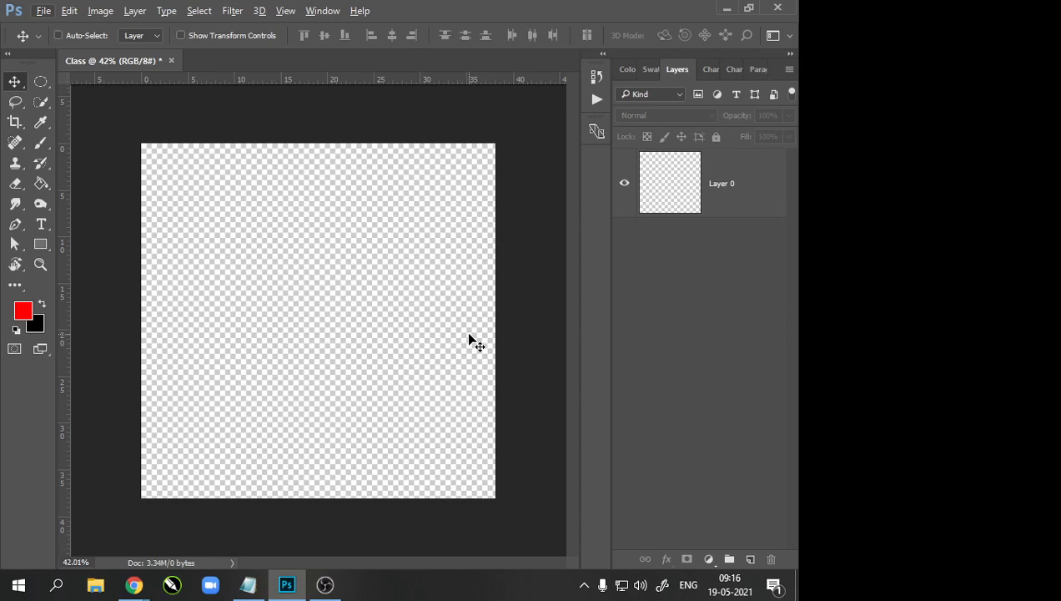
pyautogui.keyDown('ctrl'); pyautogui.click(671, 188); pyautogui.keyUp('ctrl')
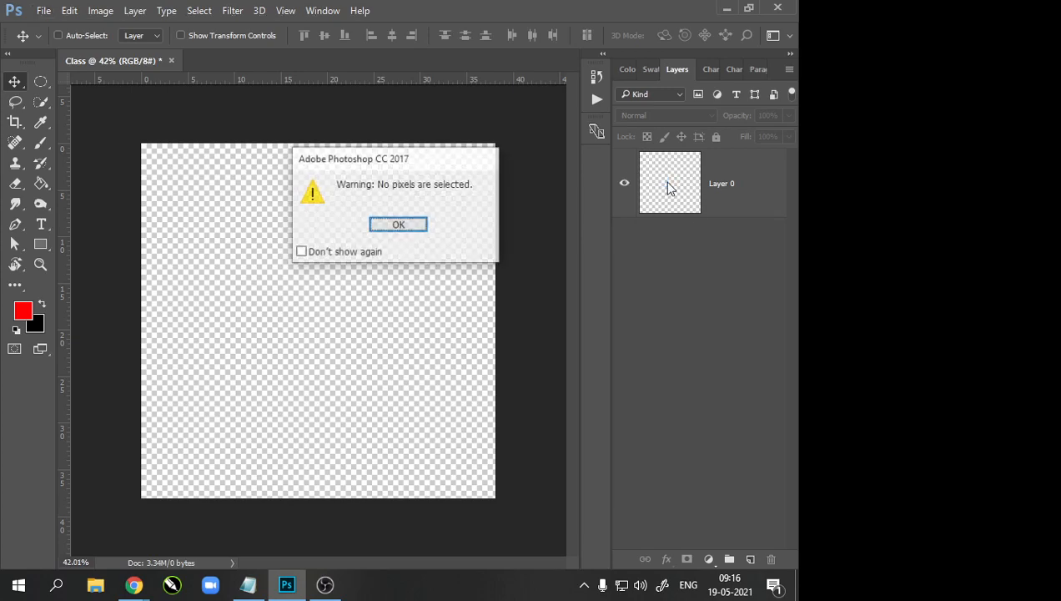
pyautogui.click(403, 224)
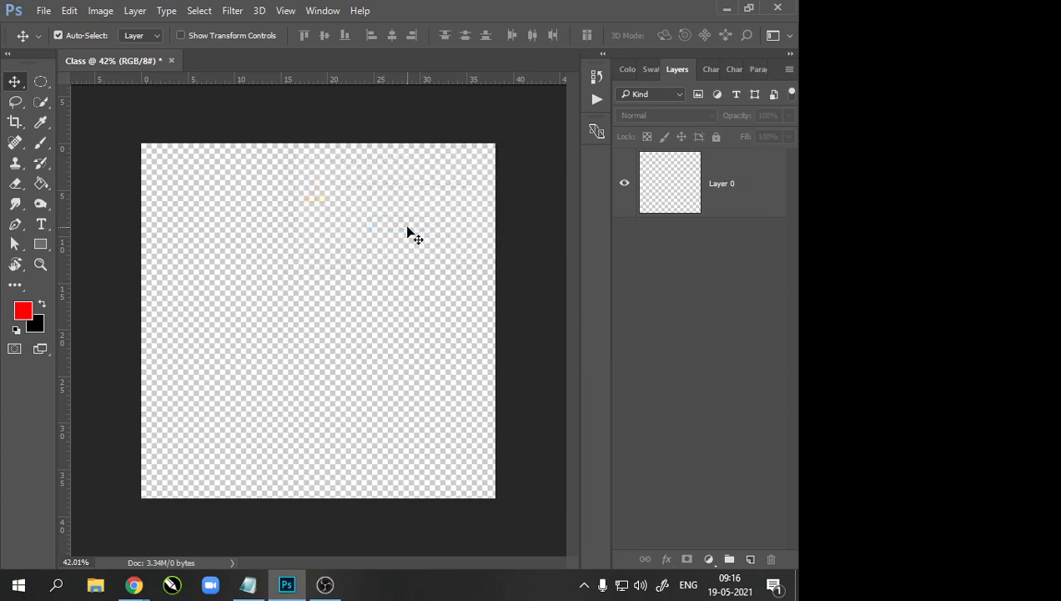
# Step: Draw a closed five-point shield-like path in the middle of the canvas with the Pen tool
pyautogui.click(18, 228)
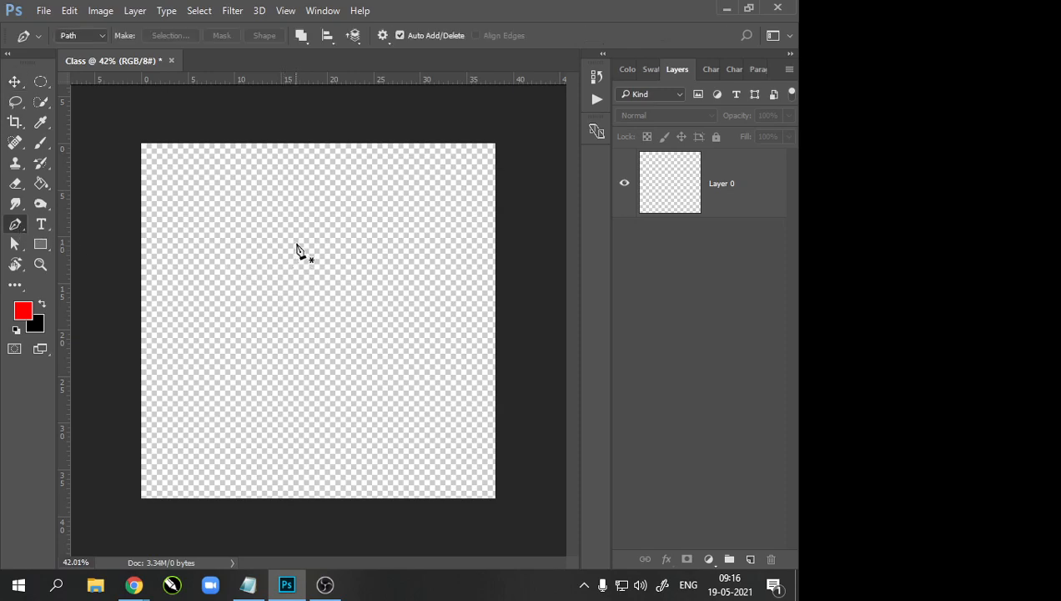
pyautogui.click(246, 198)
pyautogui.click(445, 202)
pyautogui.moveTo(415, 352); pyautogui.dragTo(386, 387)
pyautogui.click(328, 414)
pyautogui.moveTo(257, 336); pyautogui.dragTo(251, 292)
pyautogui.click(247, 199)
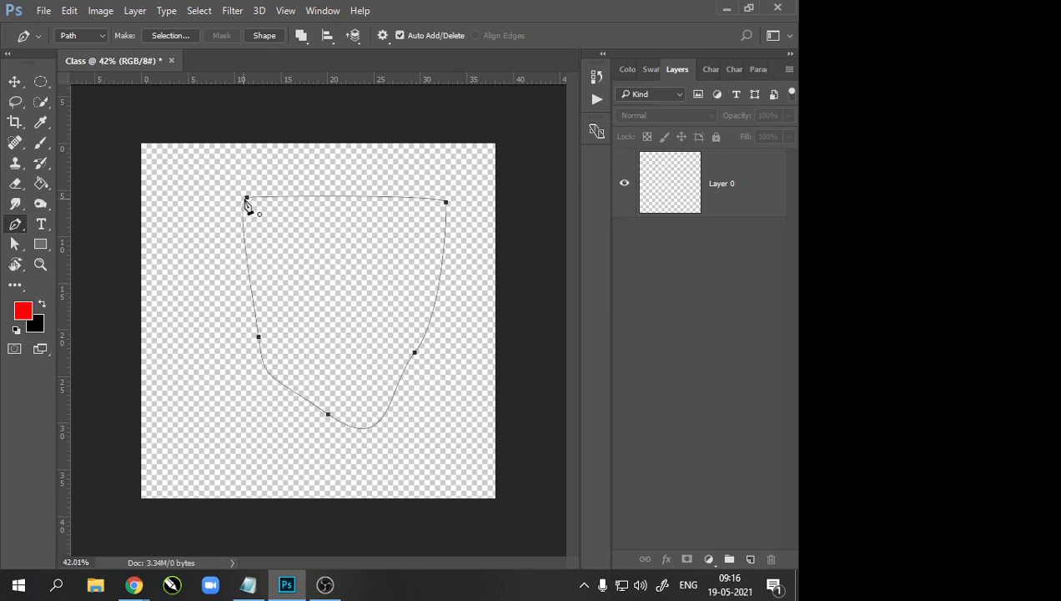
# Step: Try to load a selection from the empty Layer 0 while the closed path is active
pyautogui.press('super')
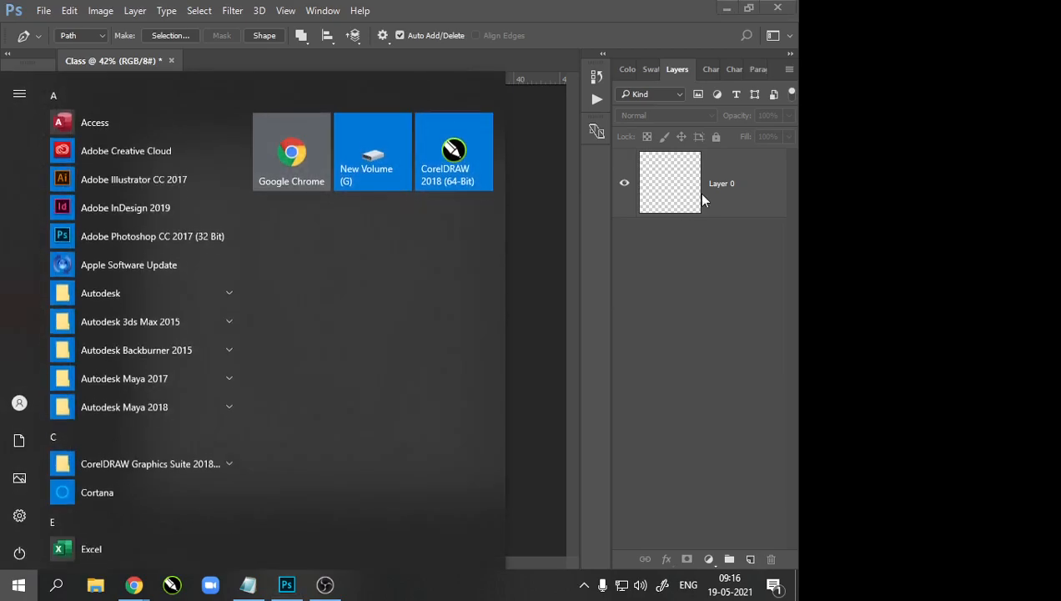
pyautogui.press('super')
pyautogui.keyDown('ctrl'); pyautogui.click(660, 192); pyautogui.keyUp('ctrl')
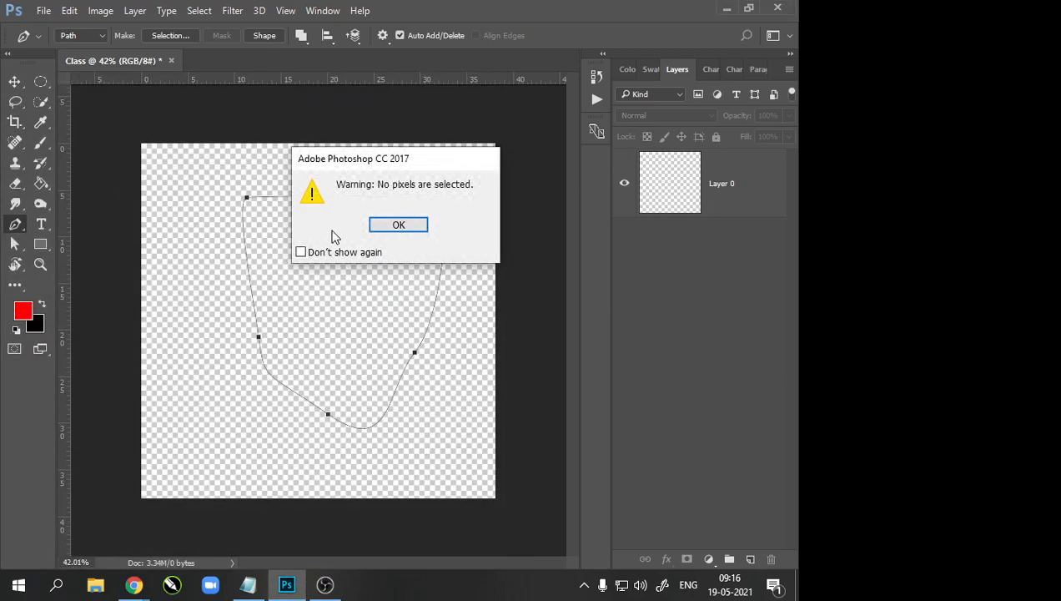
pyautogui.click(379, 230)
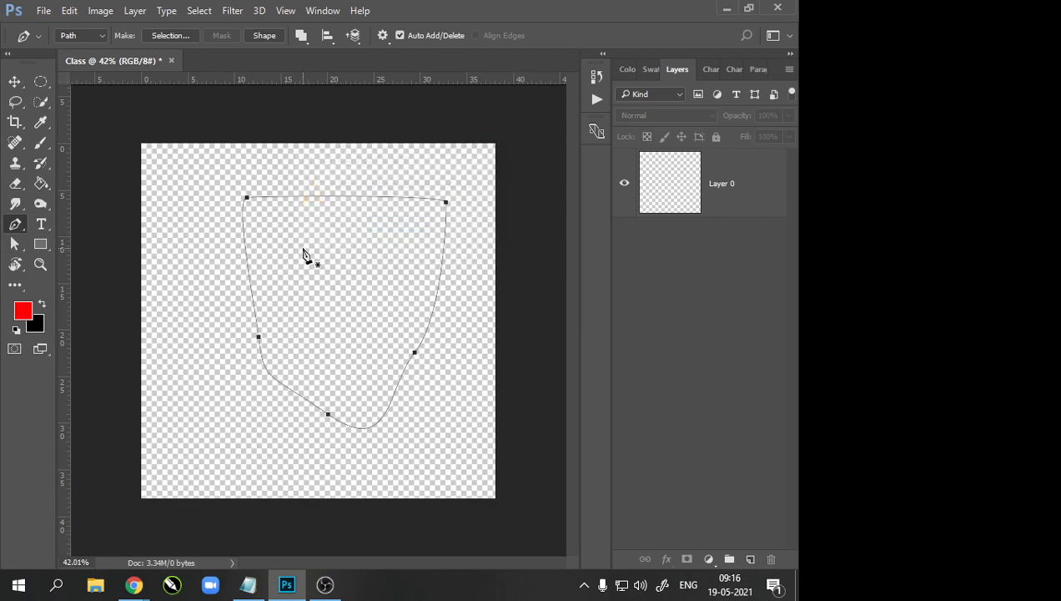
# Step: Convert the closed pen path into a selection, and deselect it with the Move tool active
pyautogui.hotkey('ctrl', 'Return')
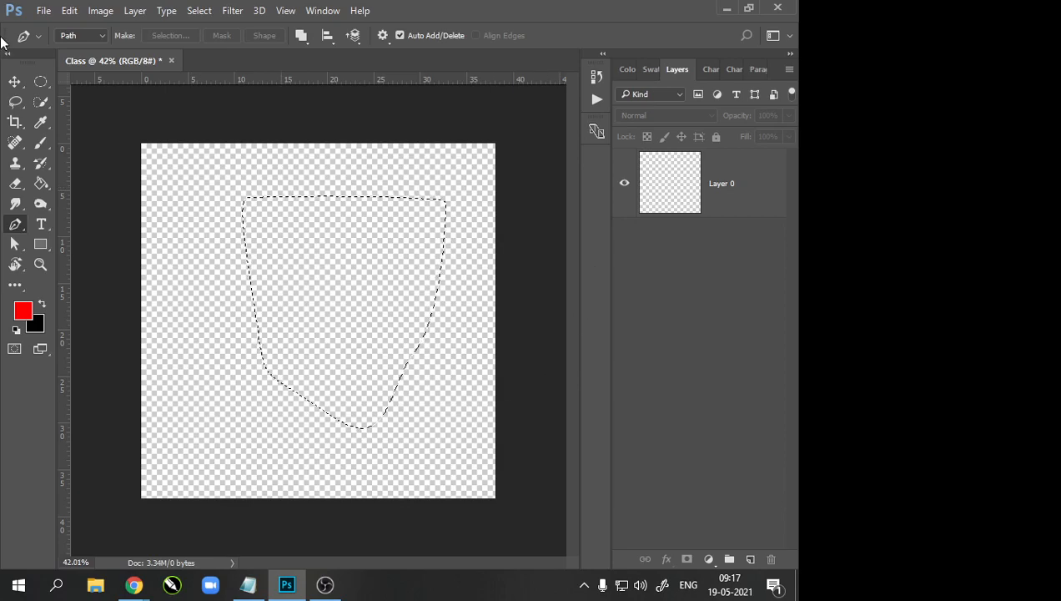
pyautogui.click(19, 82)
pyautogui.scroll(-2, 307, 318)
pyautogui.scroll(2, 307, 315)
pyautogui.scroll(-1, 307, 314)
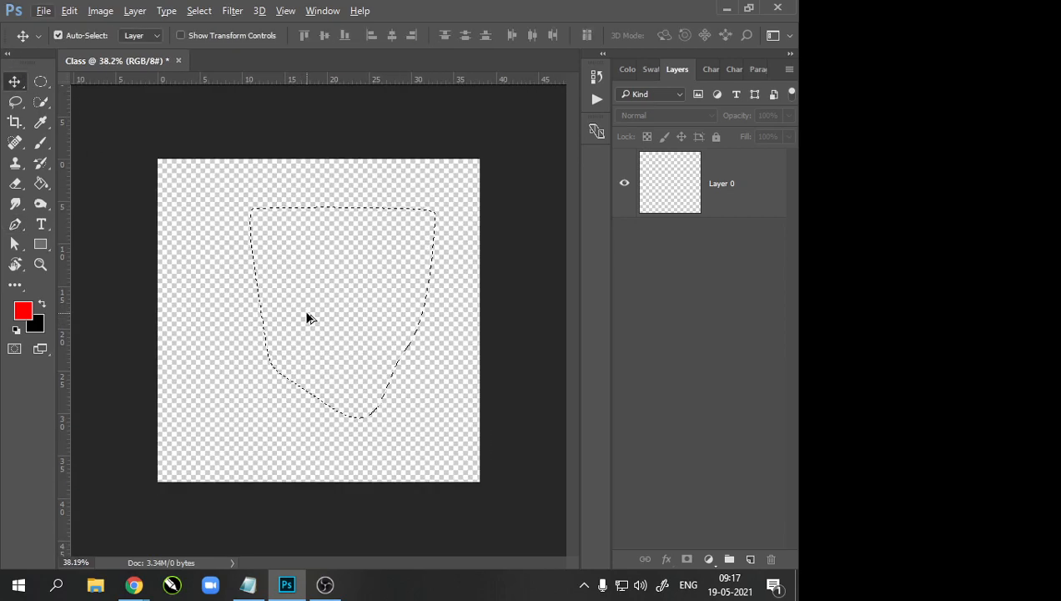
pyautogui.hotkey('ctrl', 'd')
# Step: Draw a red rectangle shape about 485 × 396 px slightly above the canvas centre
pyautogui.click(39, 244)
pyautogui.moveTo(240, 228); pyautogui.dragTo(387, 349)
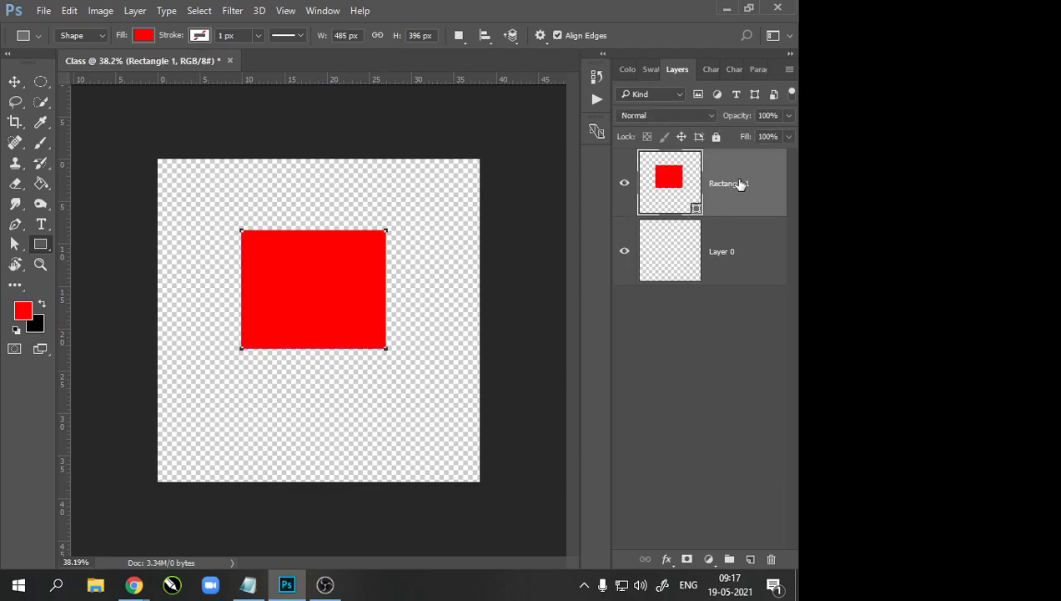
# Step: Load the Rectangle 1 shape as a selection, move the rectangle slightly up and to the left, and deselect it
pyautogui.click(15, 81)
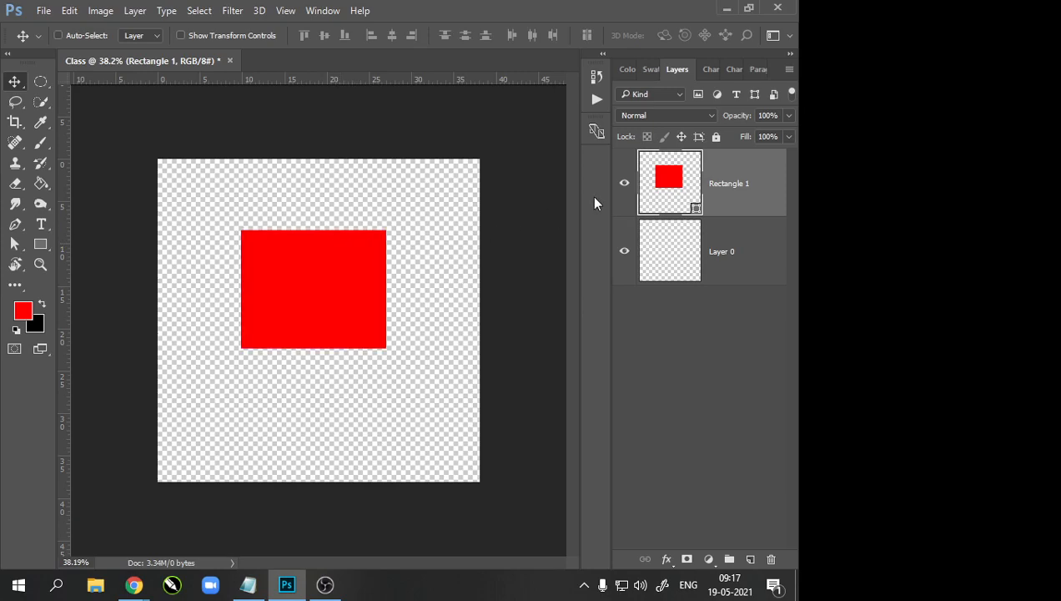
pyautogui.keyDown('ctrl'); pyautogui.click(649, 185); pyautogui.keyUp('ctrl')
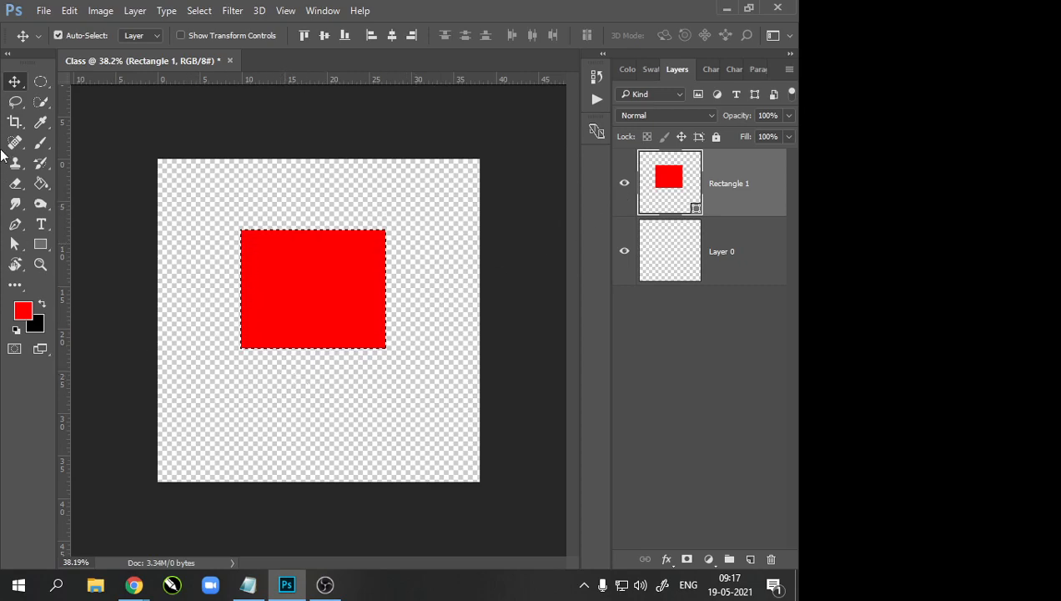
pyautogui.moveTo(346, 299); pyautogui.dragTo(297, 276)
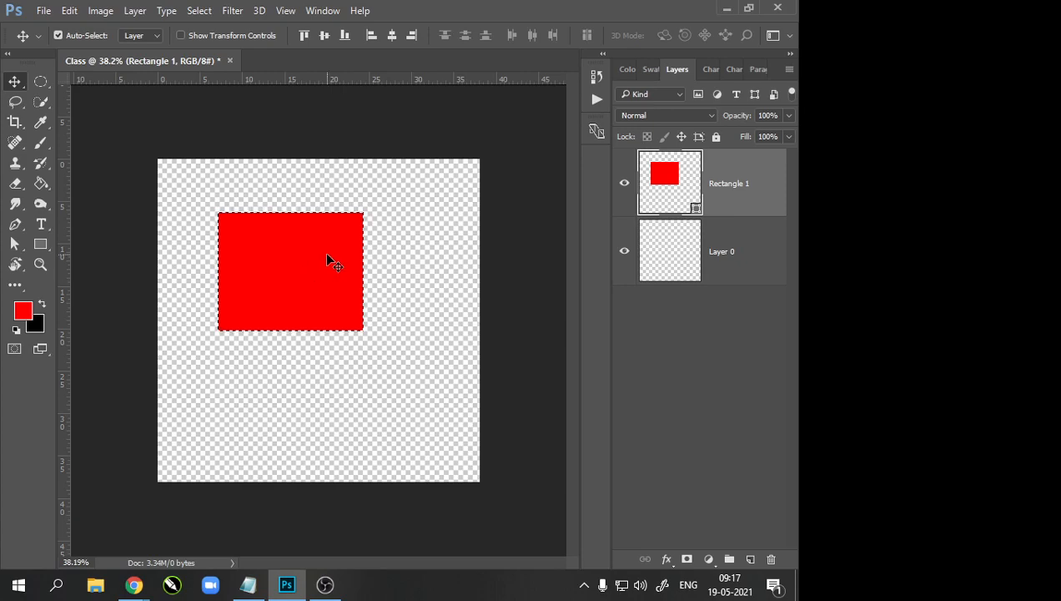
pyautogui.moveTo(294, 282); pyautogui.dragTo(302, 281)
pyautogui.hotkey('ctrl', 'd')
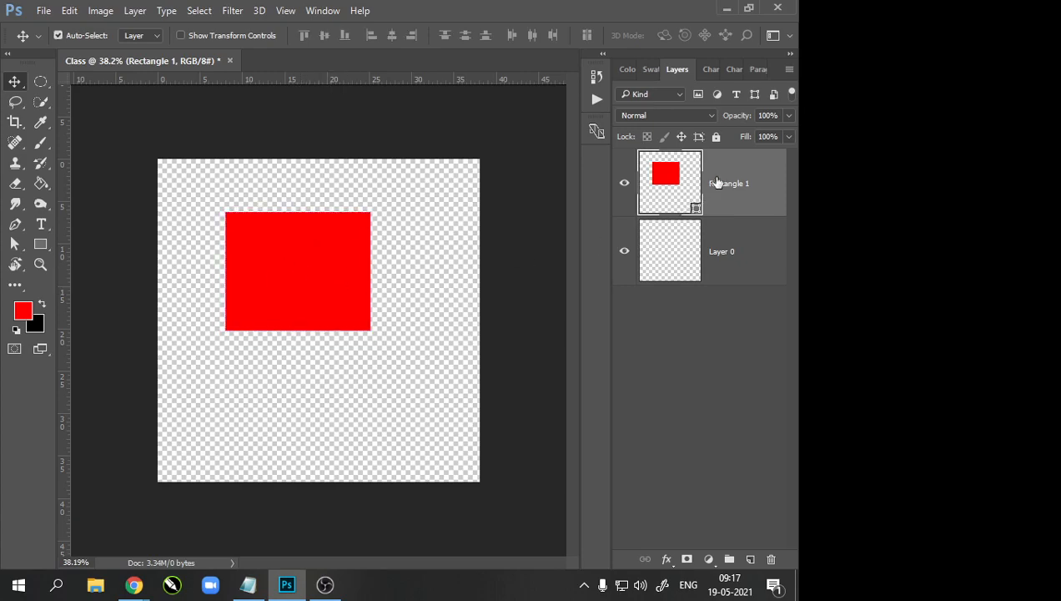
# Step: Set the Rectangle tool to Combine Shapes and draw a red rectangle about 359 × 357 px overlapping the first one's lower-right corner
pyautogui.click(40, 245)
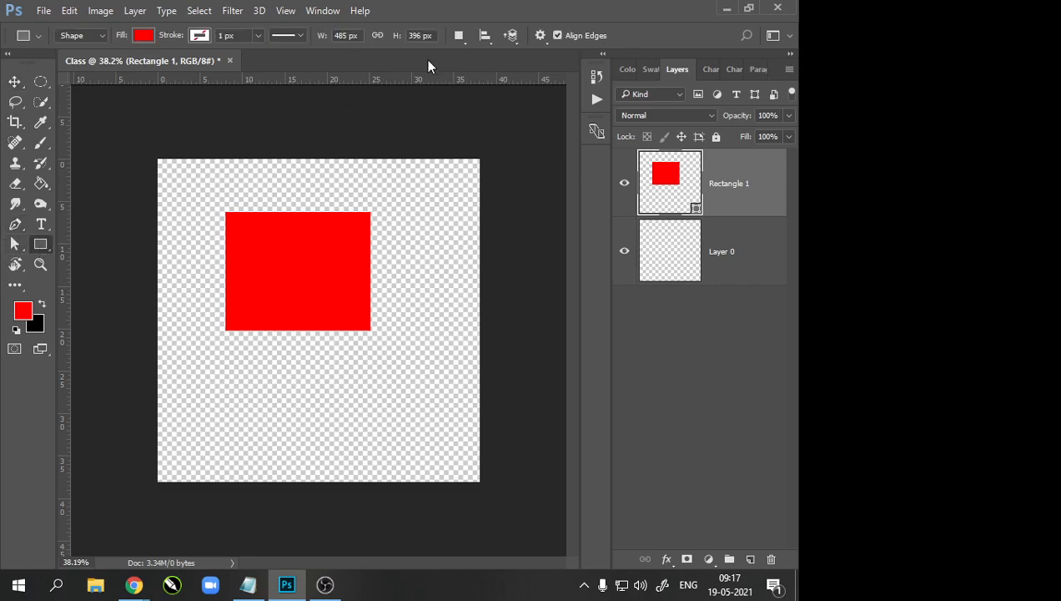
pyautogui.rightClick(40, 247)
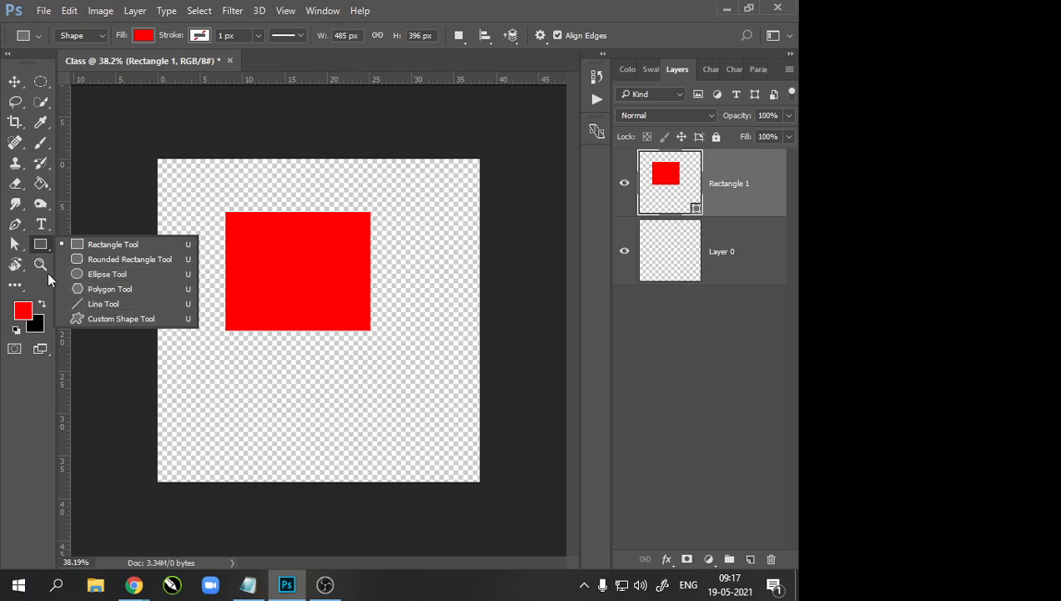
pyautogui.click(41, 250)
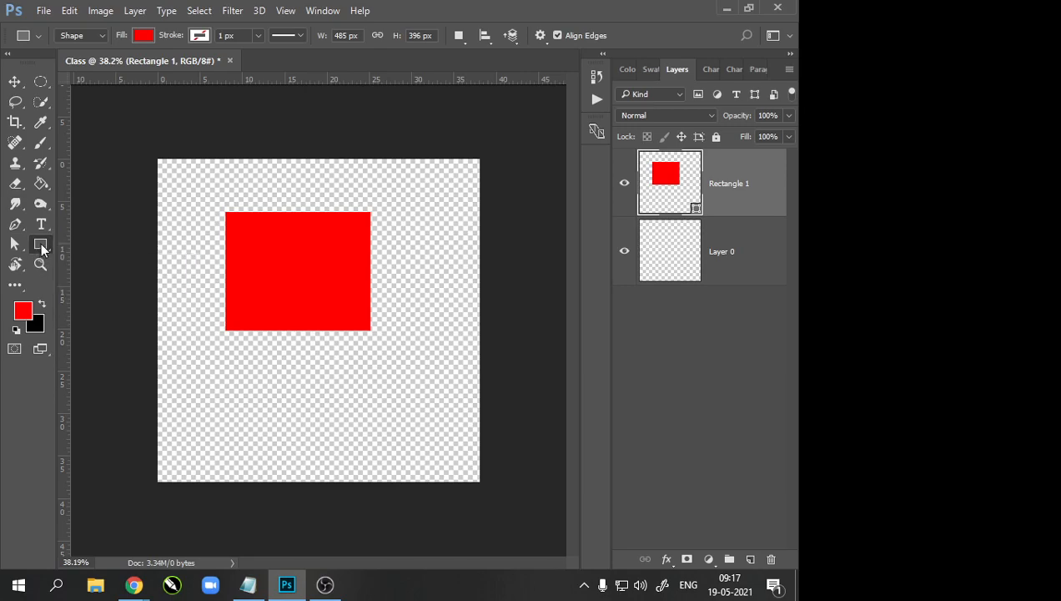
pyautogui.click(459, 38)
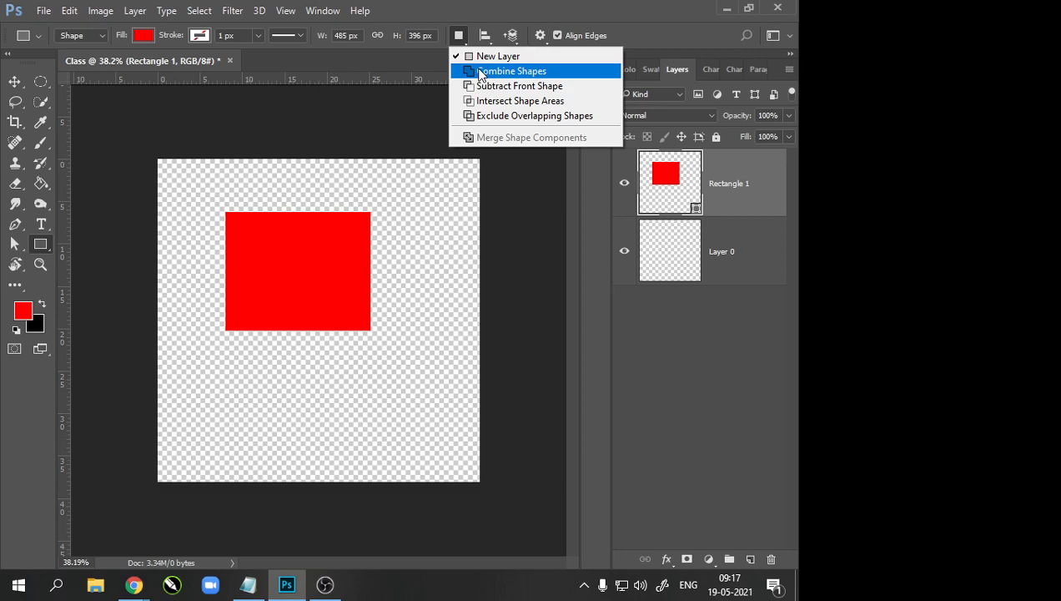
pyautogui.click(479, 72)
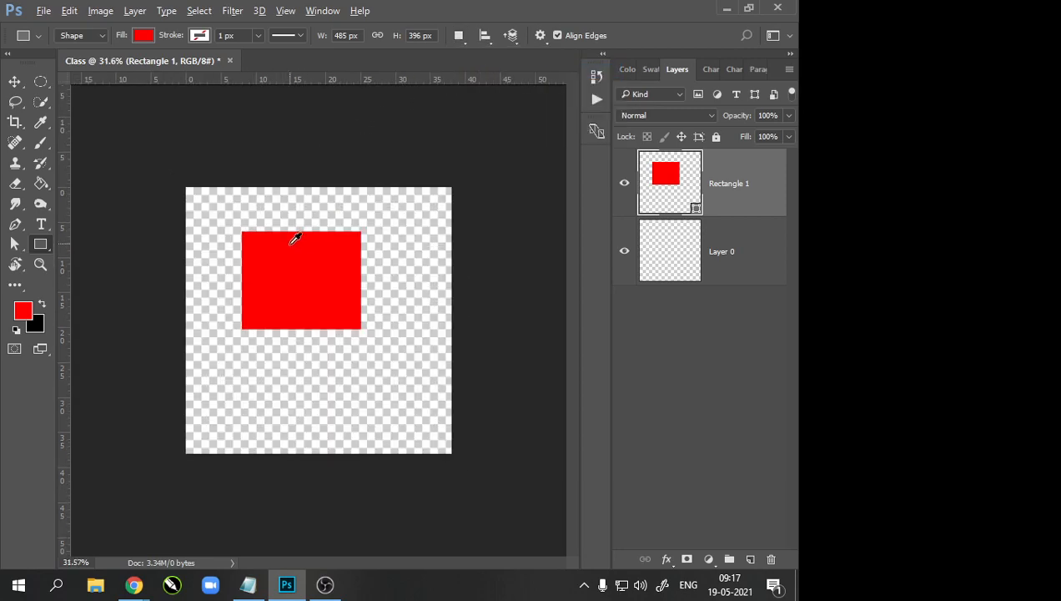
pyautogui.click(458, 35)
pyautogui.click(484, 69)
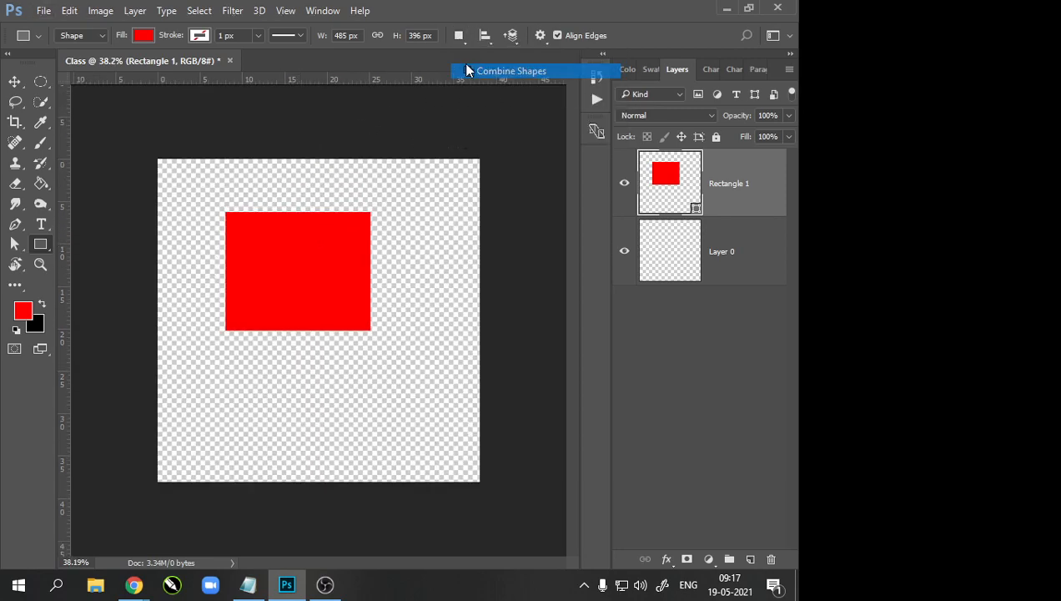
pyautogui.click(458, 35)
pyautogui.click(474, 70)
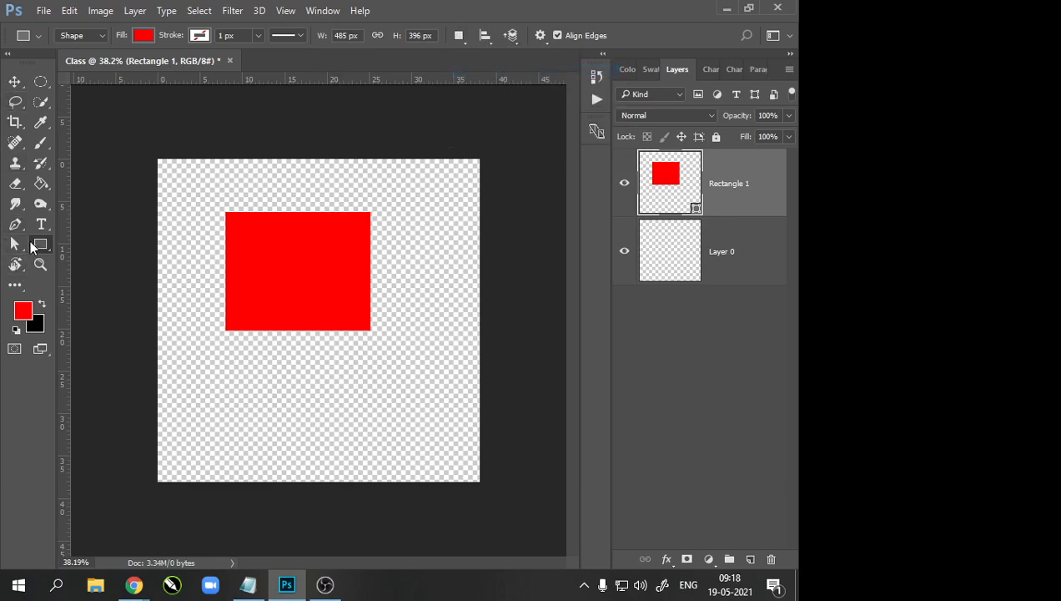
pyautogui.moveTo(288, 264); pyautogui.dragTo(395, 370)
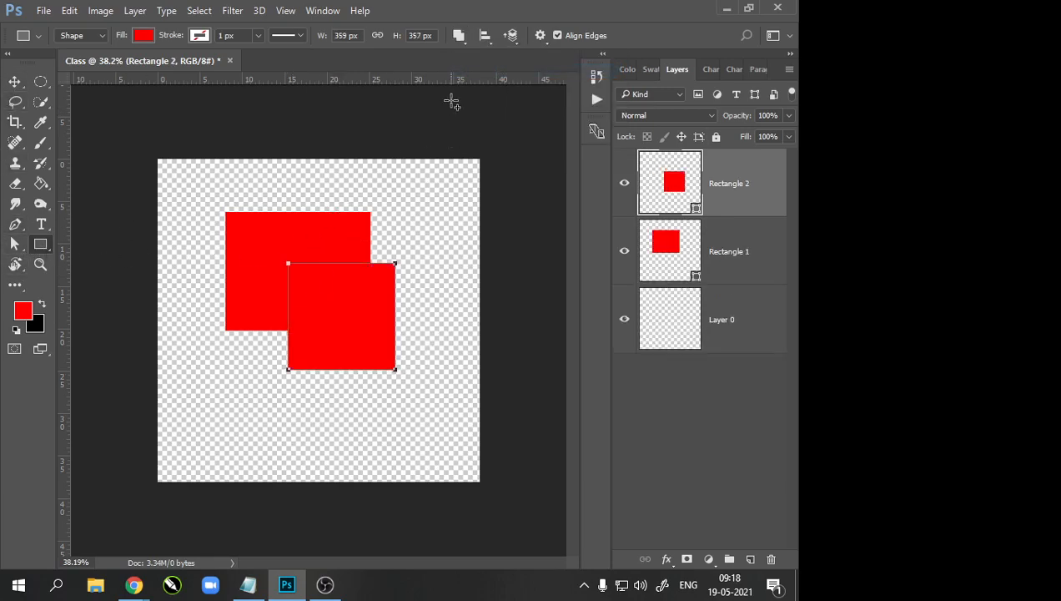
# Step: Add six more rectangles of varied sizes around the canvas to the Rectangle 2 shape layer
pyautogui.moveTo(417, 204); pyautogui.dragTo(466, 294)
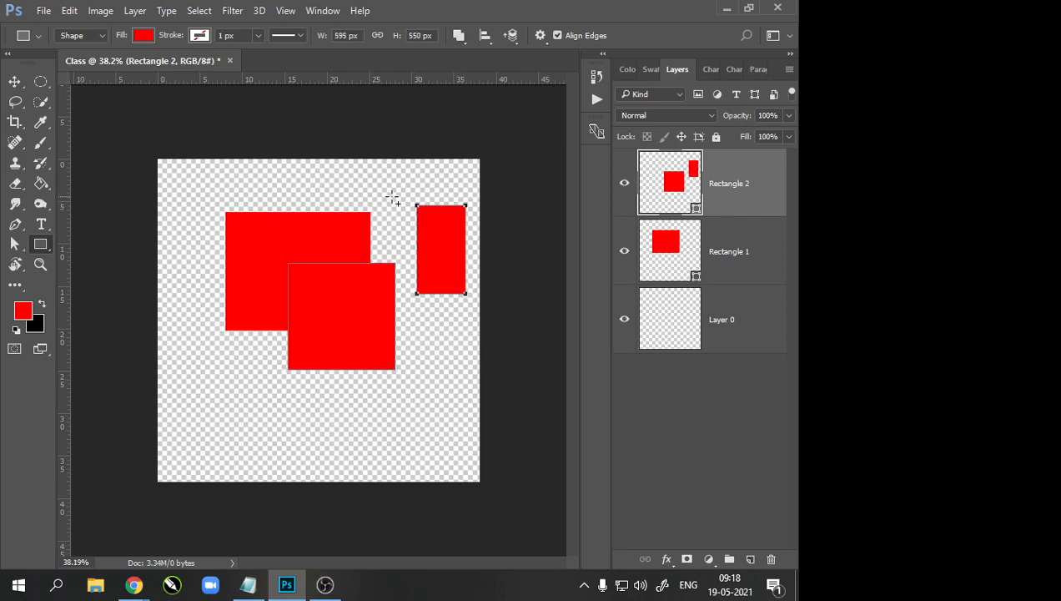
pyautogui.moveTo(378, 169); pyautogui.dragTo(449, 276)
pyautogui.moveTo(264, 160); pyautogui.dragTo(312, 208)
pyautogui.moveTo(187, 387); pyautogui.dragTo(310, 449)
pyautogui.moveTo(384, 404); pyautogui.dragTo(472, 441)
pyautogui.moveTo(431, 318); pyautogui.dragTo(461, 350)
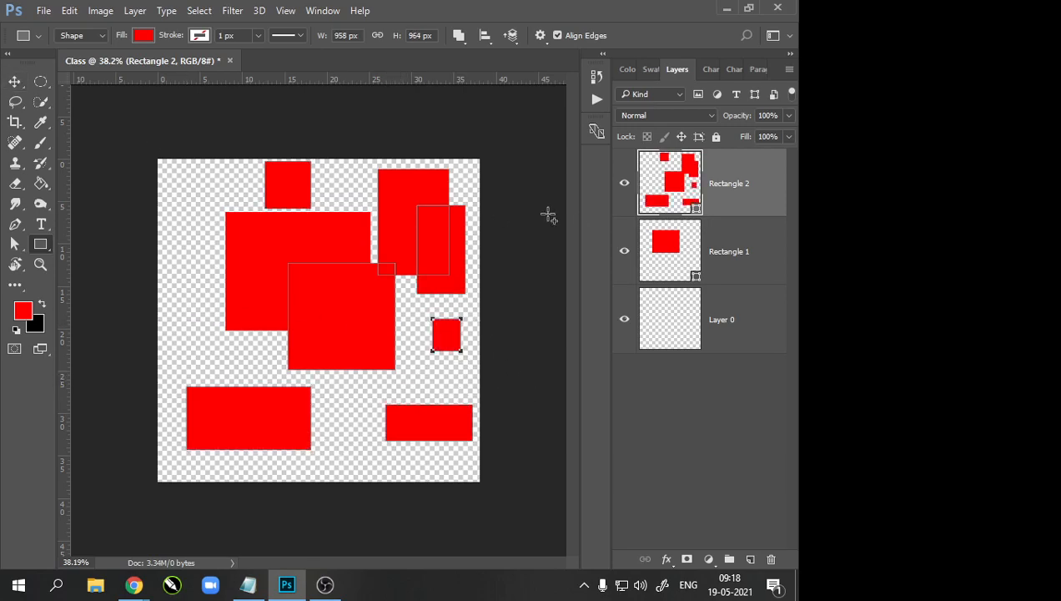
# Step: Hide the Rectangle 1 layer to view Rectangle 2 on its own, and show it again with the Move tool active
pyautogui.click(624, 252)
pyautogui.scroll(-2, 218, 247)
pyautogui.scroll(1, 200, 244)
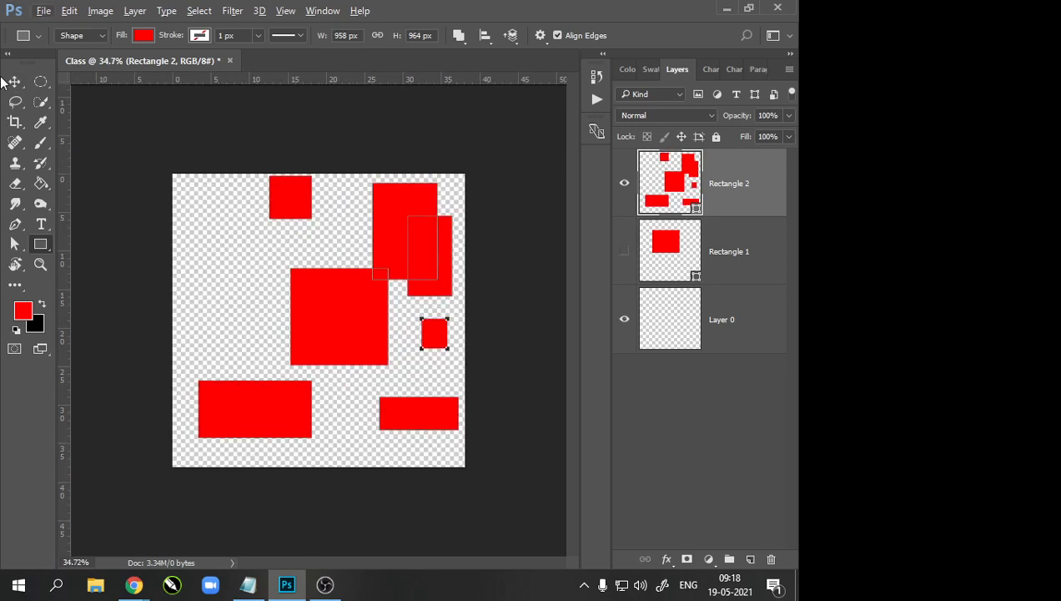
pyautogui.press('v')
pyautogui.scroll(-1, 178, 241)
pyautogui.click(624, 253)
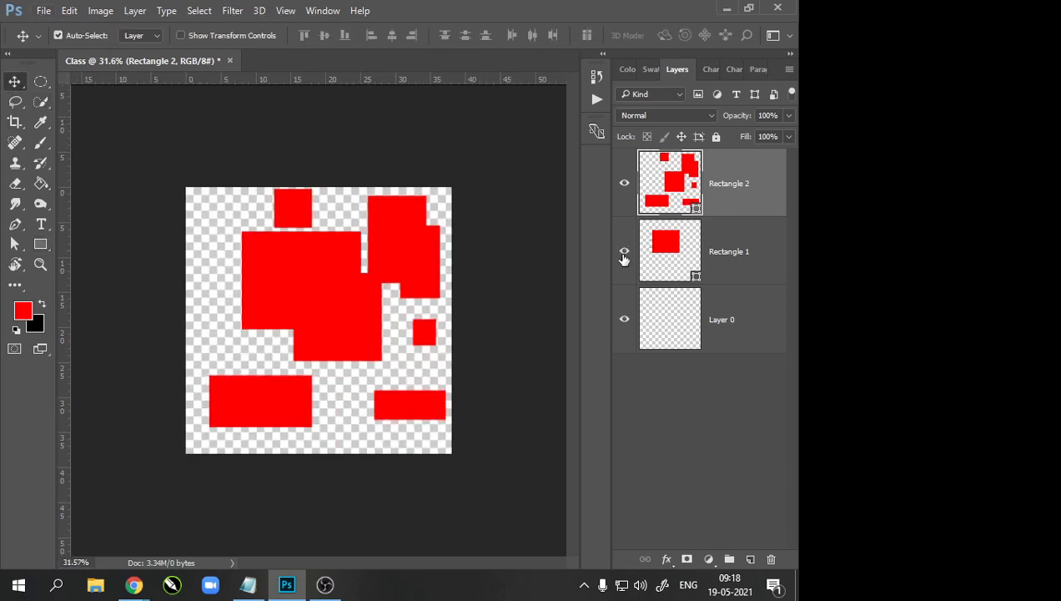
# Step: Make Rectangle 2 the active layer and load its shapes as a selection
pyautogui.click(738, 258)
pyautogui.click(735, 200)
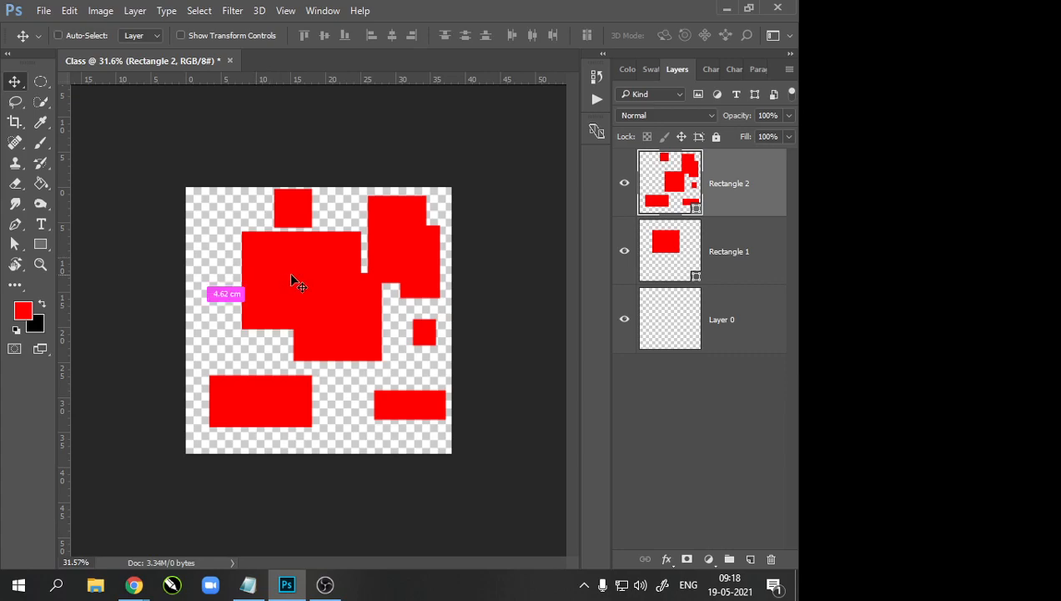
pyautogui.keyDown('ctrl'); pyautogui.click(674, 193); pyautogui.keyUp('ctrl')
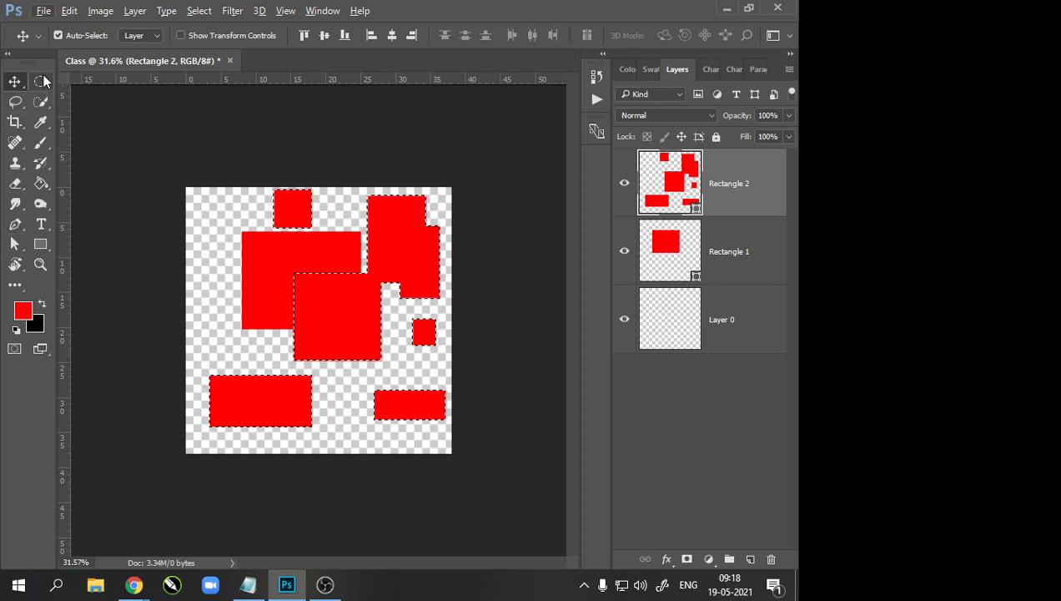
# Step: Move the selected Rectangle 2 shapes slightly down and to the left
pyautogui.scroll(-2, 253, 251)
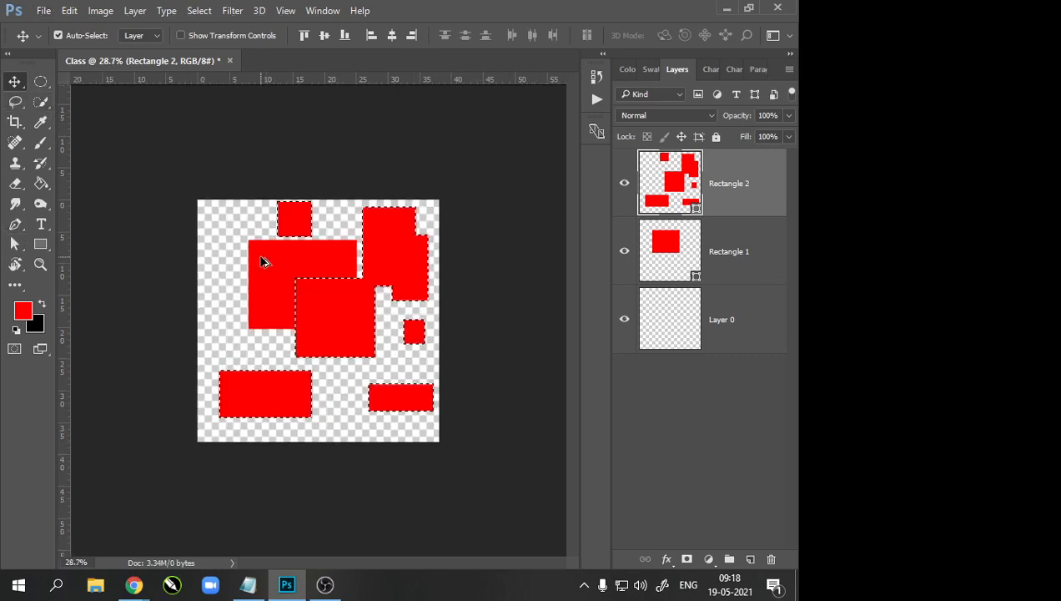
pyautogui.scroll(3, 263, 262)
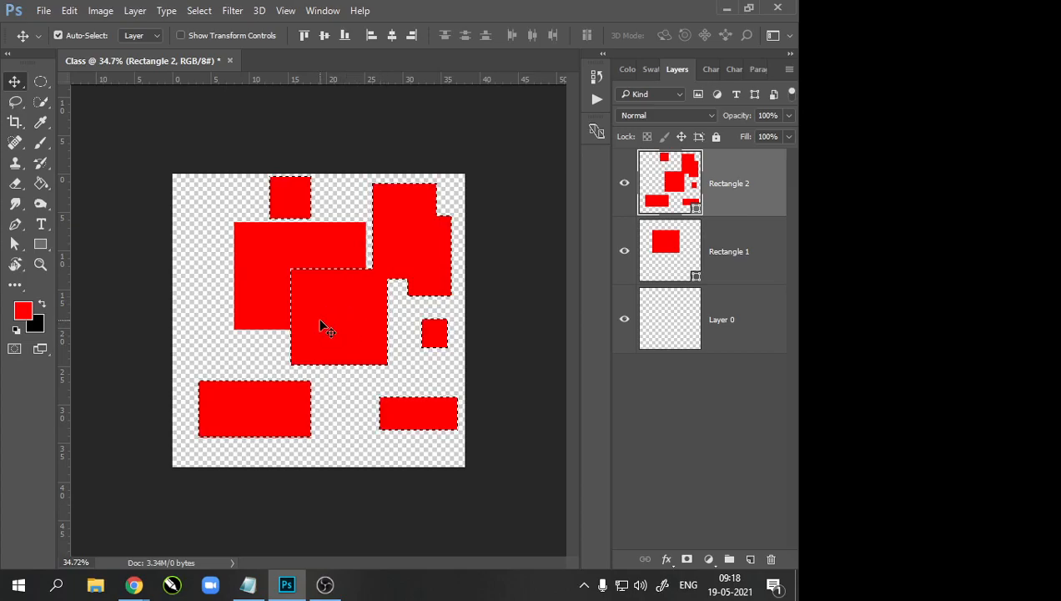
pyautogui.scroll(-1, 322, 325)
pyautogui.scroll(2, 347, 334)
pyautogui.scroll(-2, 306, 307)
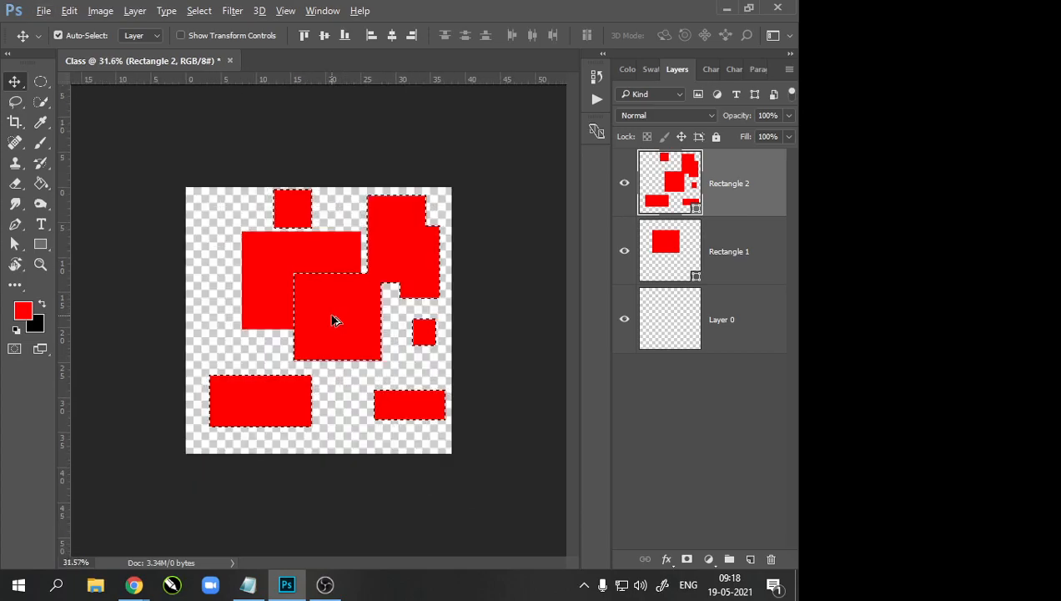
pyautogui.scroll(1, 333, 319)
pyautogui.scroll(-1, 336, 321)
pyautogui.scroll(-1, 339, 318)
pyautogui.scroll(1, 338, 316)
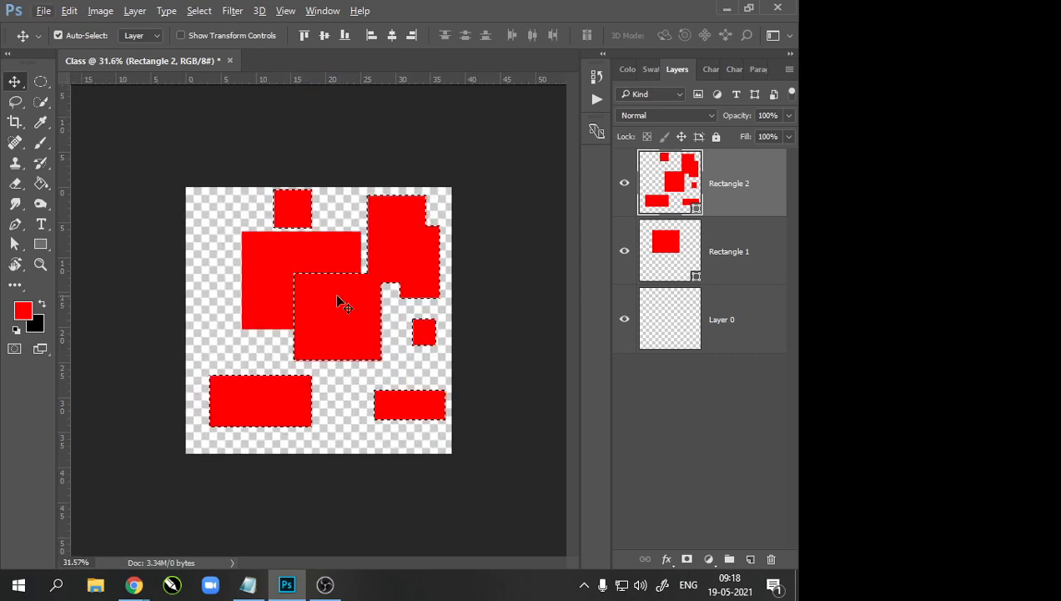
pyautogui.scroll(1, 327, 326)
pyautogui.scroll(-1, 327, 323)
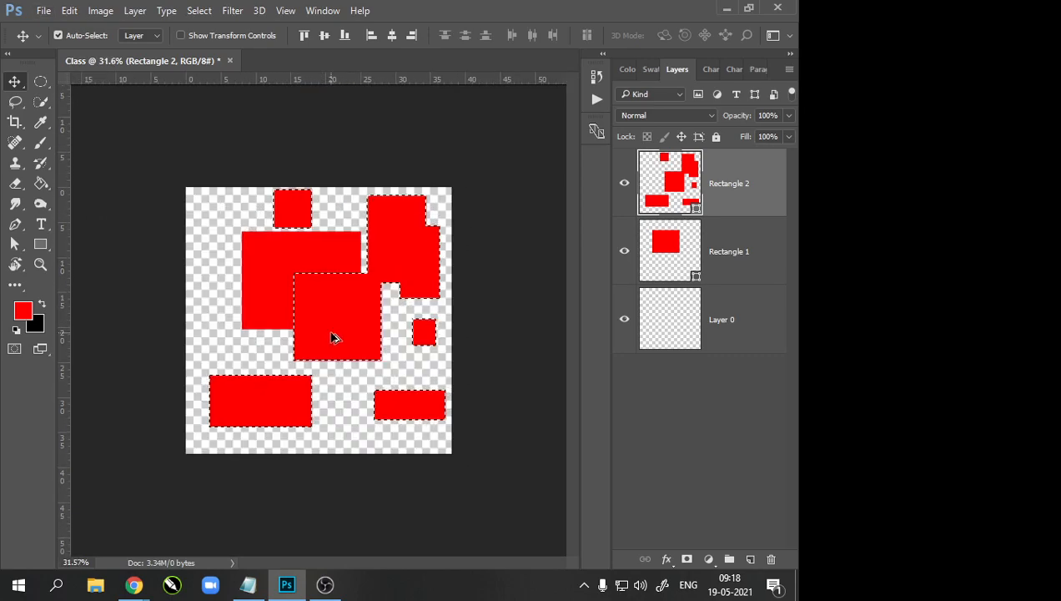
pyautogui.scroll(2, 334, 327)
pyautogui.scroll(-1, 294, 335)
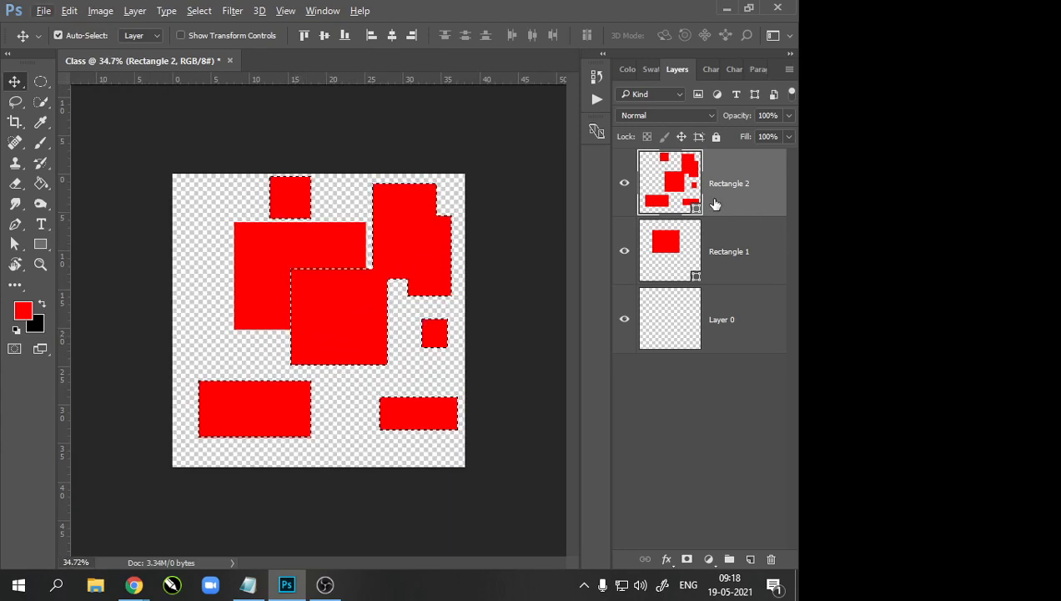
pyautogui.moveTo(314, 296)
pyautogui.mouseDown()
pyautogui.moveTo(286, 336)
pyautogui.moveTo(244, 242)
pyautogui.moveTo(404, 282)
pyautogui.moveTo(315, 362)
pyautogui.moveTo(297, 310)
pyautogui.moveTo(317, 341)
pyautogui.moveTo(294, 329)
pyautogui.moveTo(330, 308)
pyautogui.moveTo(319, 305)
pyautogui.mouseUp()
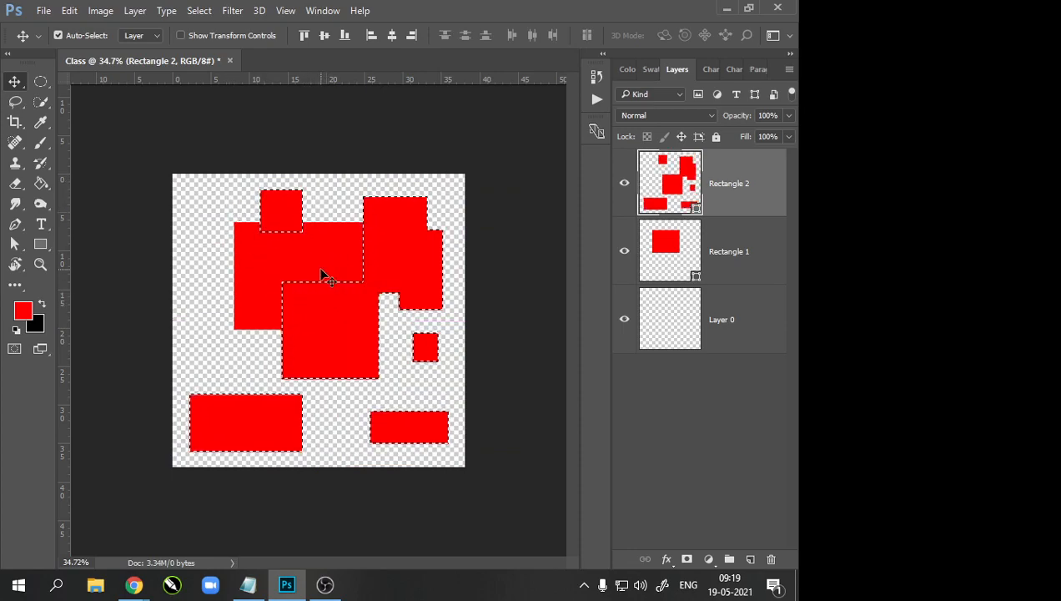
# Step: Subtract the small square near the canvas's upper edge from the selection using the Rectangular Marquee tool, and return to New Selection mode
pyautogui.click(42, 85)
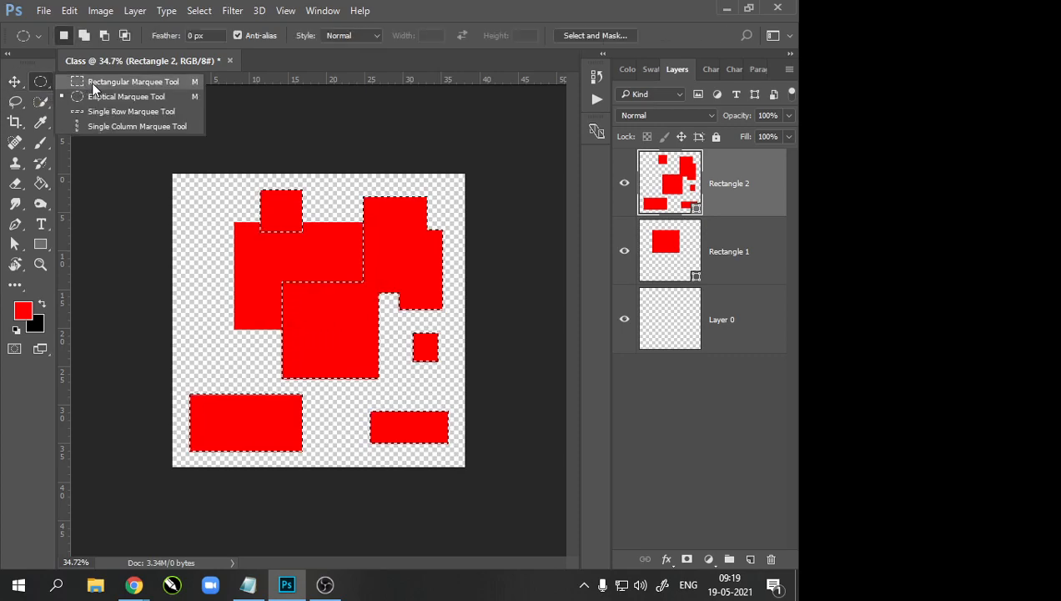
pyautogui.click(93, 84)
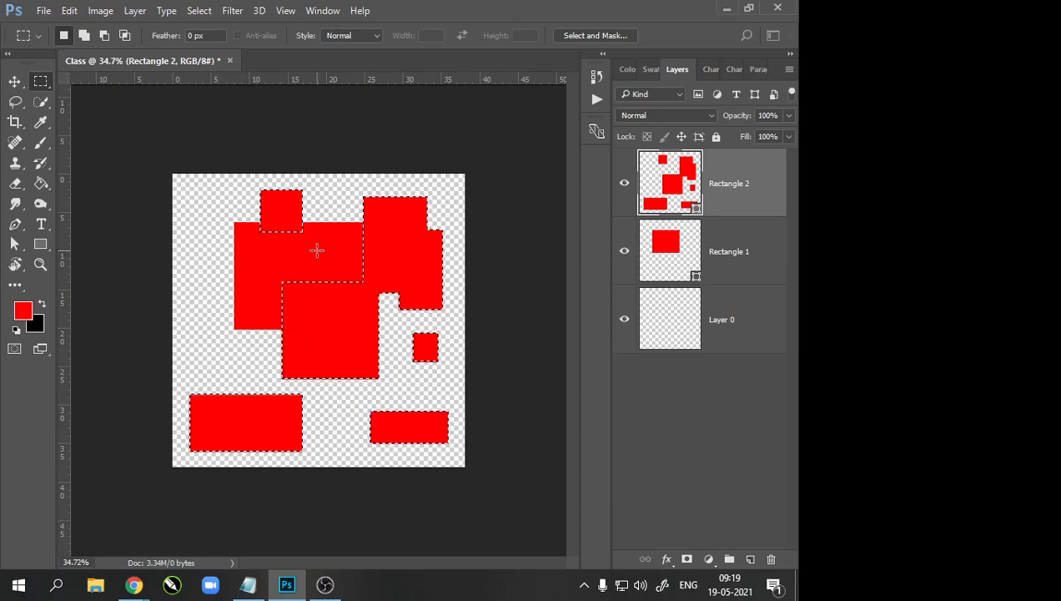
pyautogui.click(103, 36)
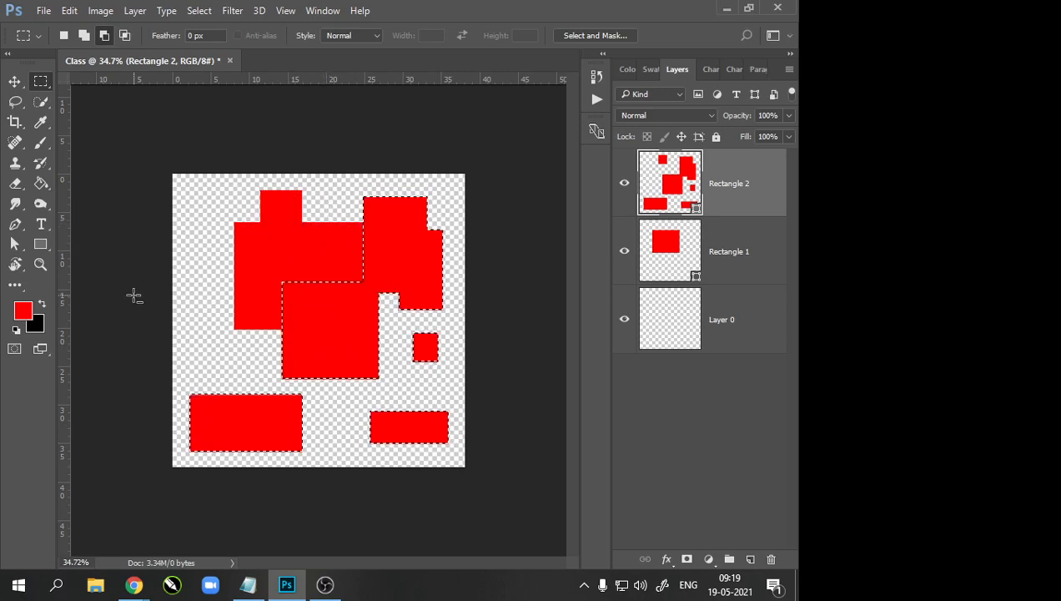
pyautogui.click(65, 35)
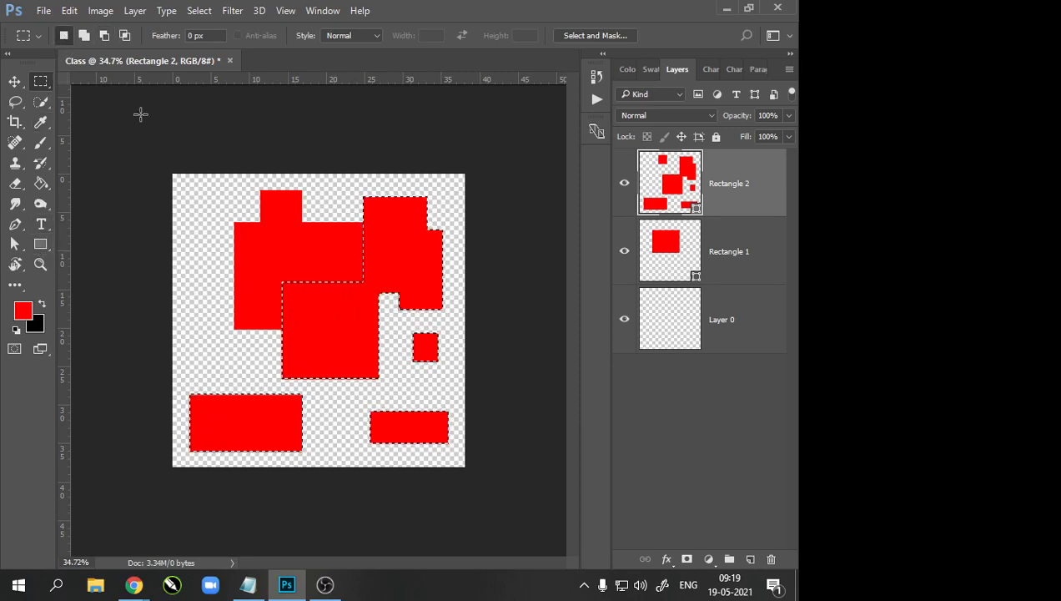
# Step: Subtract the two lower rectangles and the small square on the canvas's right side from the selection
pyautogui.press('alt')
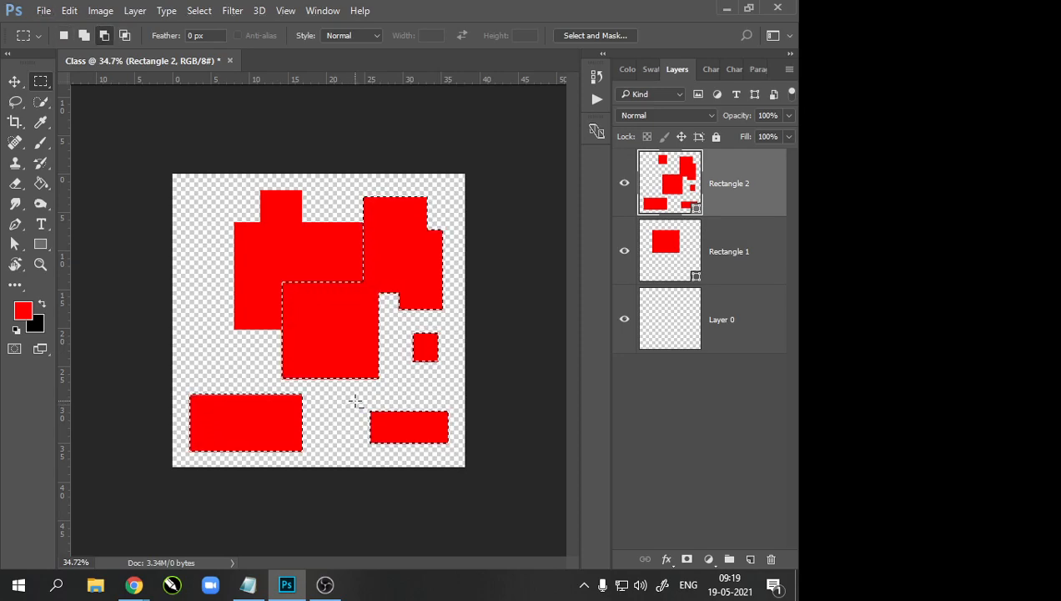
pyautogui.moveTo(355, 398); pyautogui.dragTo(477, 452)
pyautogui.moveTo(393, 329); pyautogui.dragTo(448, 386)
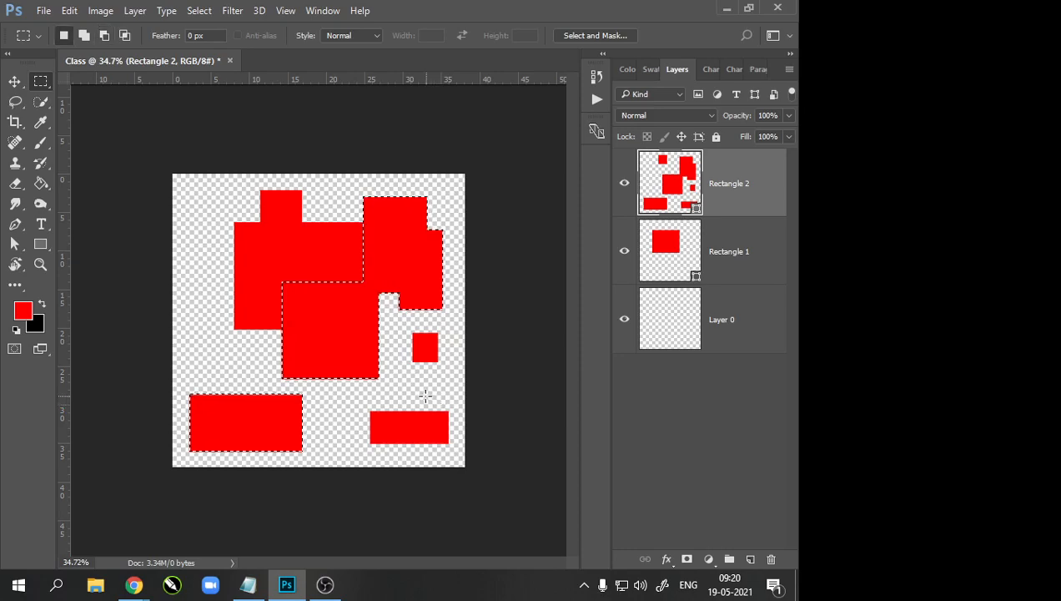
pyautogui.scroll(-1, 321, 396)
pyautogui.moveTo(204, 375); pyautogui.dragTo(316, 442)
# Step: Try to move only the selected area of the Rectangle 2 layer with the Move tool, and undo the move
pyautogui.click(14, 82)
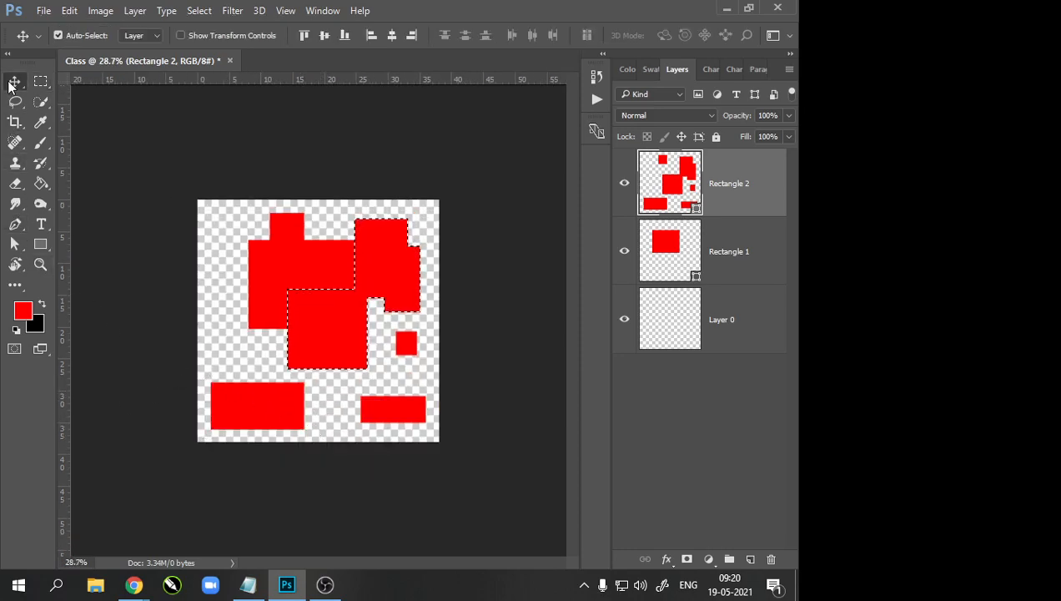
pyautogui.click(624, 250)
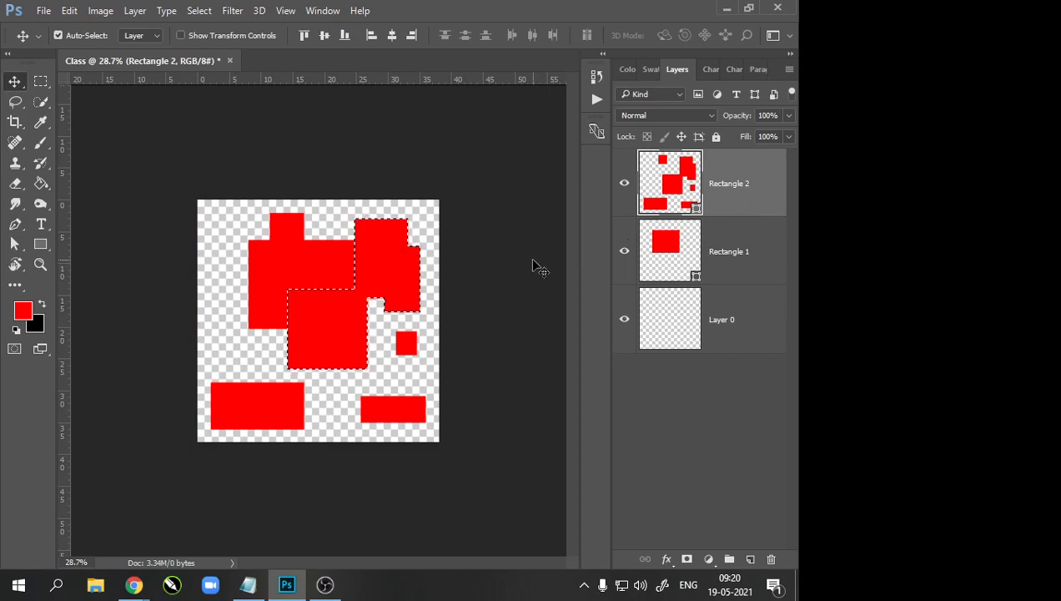
pyautogui.moveTo(393, 271)
pyautogui.mouseDown()
pyautogui.moveTo(341, 303)
pyautogui.moveTo(346, 278)
pyautogui.moveTo(381, 270)
pyautogui.mouseUp()
pyautogui.hotkey('ctrl', 'z')
# Step: Try repeatedly to move the selected area with the Rectangular Marquee and Move tools, undoing the changes
pyautogui.click(40, 81)
pyautogui.moveTo(387, 280)
pyautogui.mouseDown()
pyautogui.moveTo(274, 311)
pyautogui.moveTo(392, 255)
pyautogui.moveTo(372, 336)
pyautogui.moveTo(389, 267)
pyautogui.mouseUp()
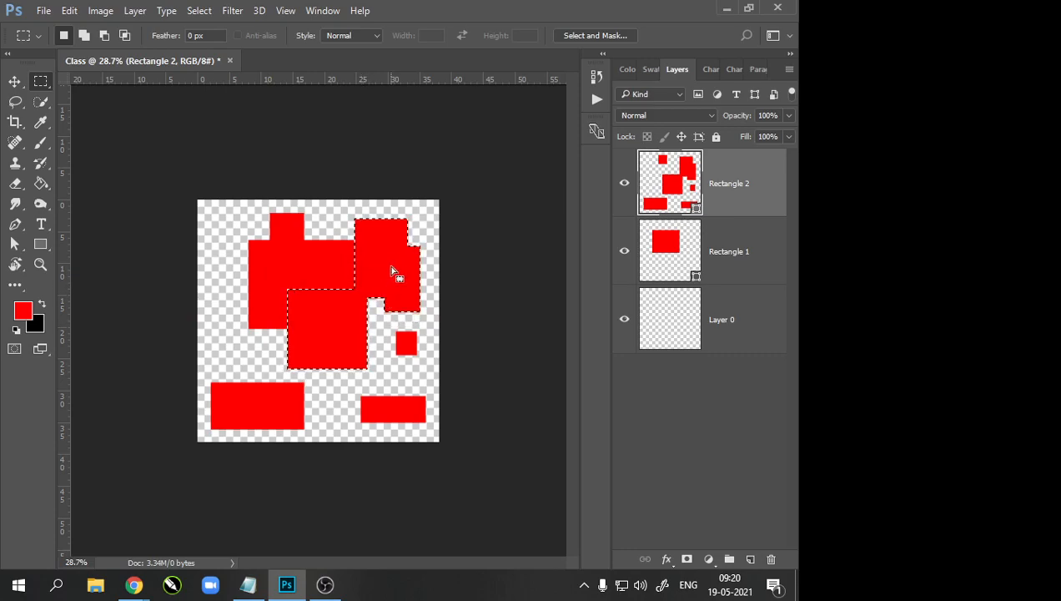
pyautogui.rightClick(389, 239)
pyautogui.click(14, 81)
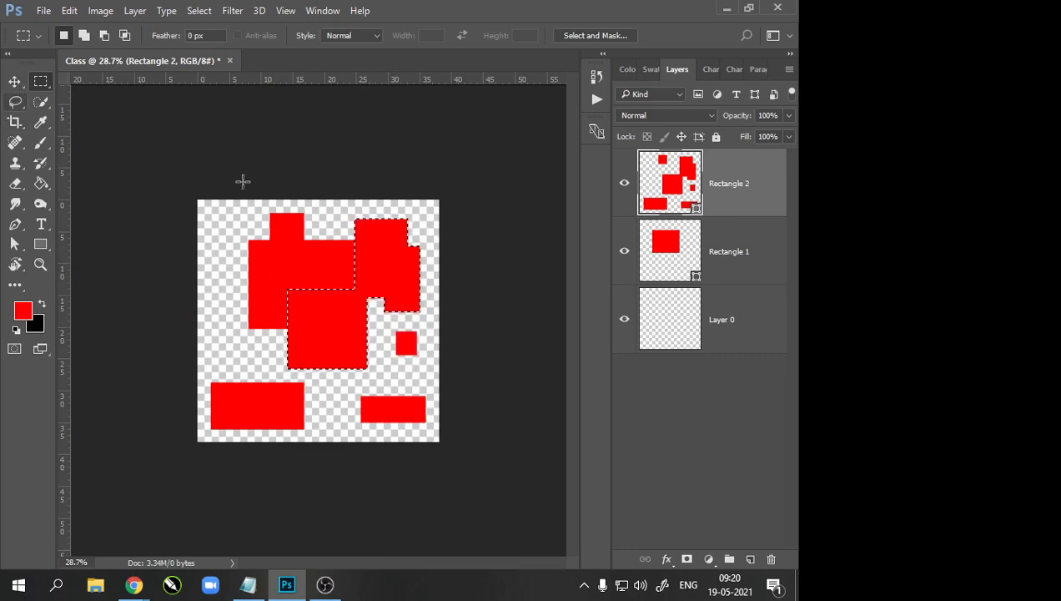
pyautogui.moveTo(380, 279); pyautogui.dragTo(313, 285)
pyautogui.hotkey('ctrl', 'z')
pyautogui.click(14, 82)
pyautogui.moveTo(394, 266)
pyautogui.mouseDown()
pyautogui.moveTo(322, 302)
pyautogui.moveTo(356, 331)
pyautogui.moveTo(400, 267)
pyautogui.mouseUp()
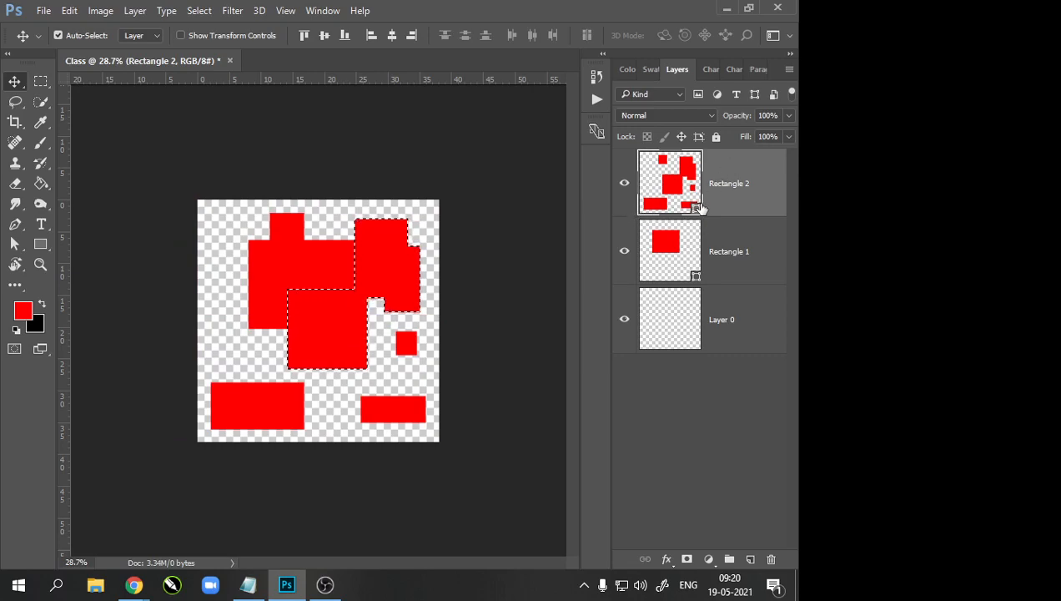
pyautogui.moveTo(360, 288); pyautogui.dragTo(383, 274)
# Step: Try to rasterize the Rectangle 2 layer and shift its selected area slightly up and to the left
pyautogui.rightClick(729, 184)
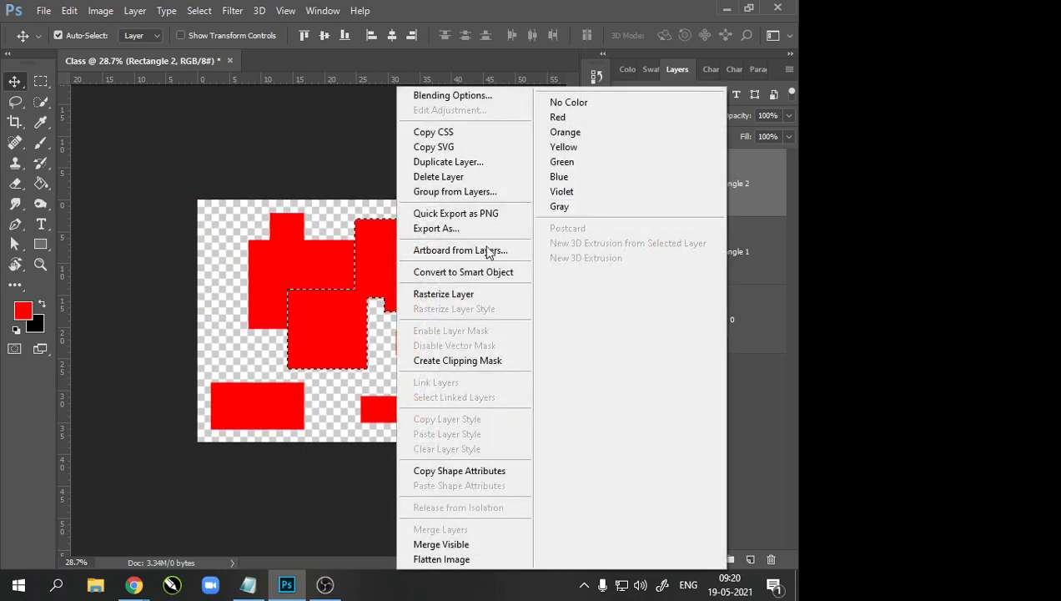
pyautogui.click(449, 300)
pyautogui.moveTo(379, 284)
pyautogui.mouseDown()
pyautogui.moveTo(300, 267)
pyautogui.moveTo(386, 267)
pyautogui.moveTo(280, 315)
pyautogui.moveTo(375, 280)
pyautogui.moveTo(271, 302)
pyautogui.moveTo(355, 342)
pyautogui.moveTo(352, 305)
pyautogui.moveTo(371, 279)
pyautogui.mouseUp()
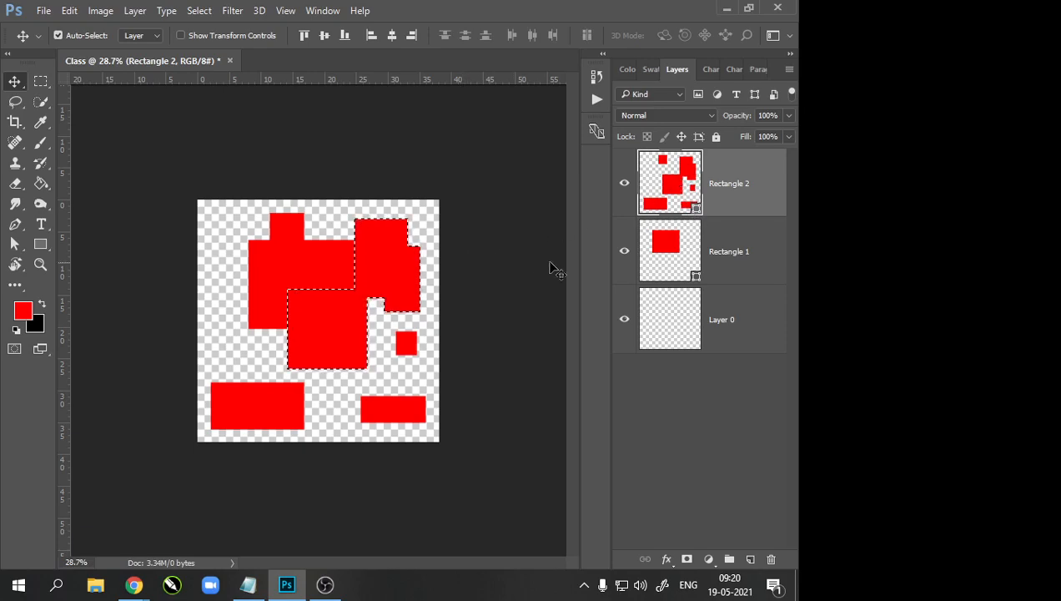
# Step: Rasterize the Rectangle 2 layer and move only its selected area slightly to the left
pyautogui.moveTo(332, 351); pyautogui.dragTo(338, 321)
pyautogui.rightClick(740, 179)
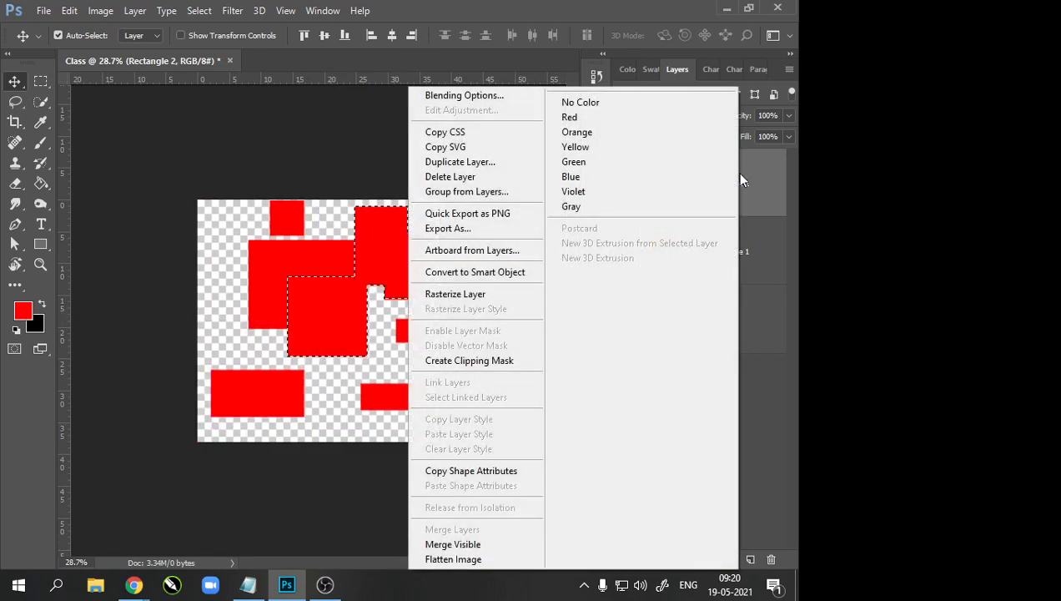
pyautogui.click(455, 295)
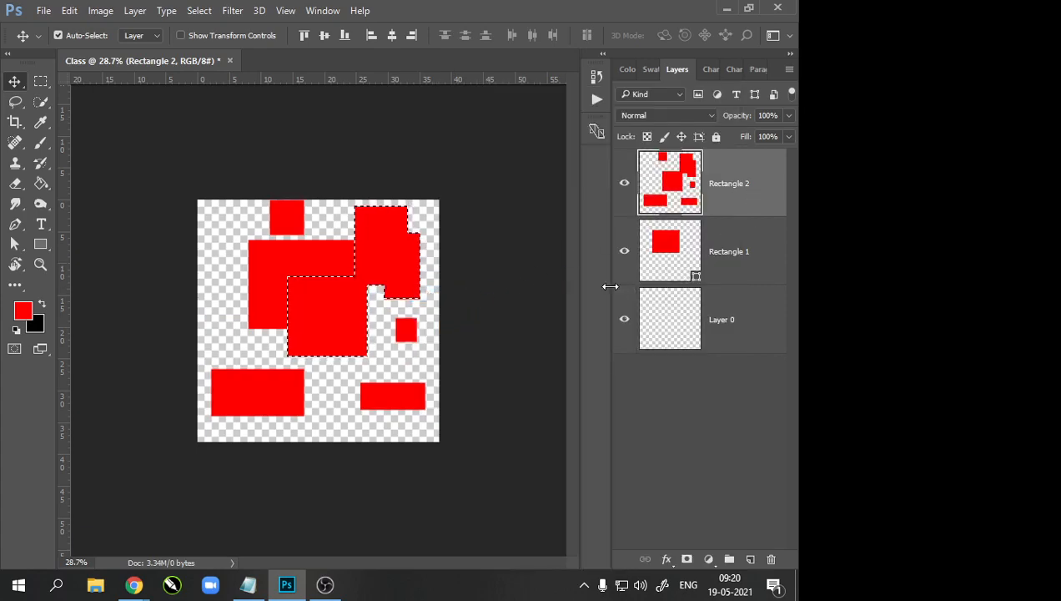
pyautogui.moveTo(370, 243); pyautogui.dragTo(377, 264)
pyautogui.moveTo(381, 268)
pyautogui.mouseDown()
pyautogui.moveTo(315, 265)
pyautogui.moveTo(391, 249)
pyautogui.moveTo(353, 247)
pyautogui.moveTo(400, 264)
pyautogui.moveTo(396, 234)
pyautogui.moveTo(413, 274)
pyautogui.moveTo(348, 281)
pyautogui.moveTo(395, 260)
pyautogui.moveTo(389, 276)
pyautogui.moveTo(395, 268)
pyautogui.moveTo(381, 265)
pyautogui.mouseUp()
# Step: Deselect the area and shift the whole Rectangle 2 layer slightly down and to the right
pyautogui.click(199, 10)
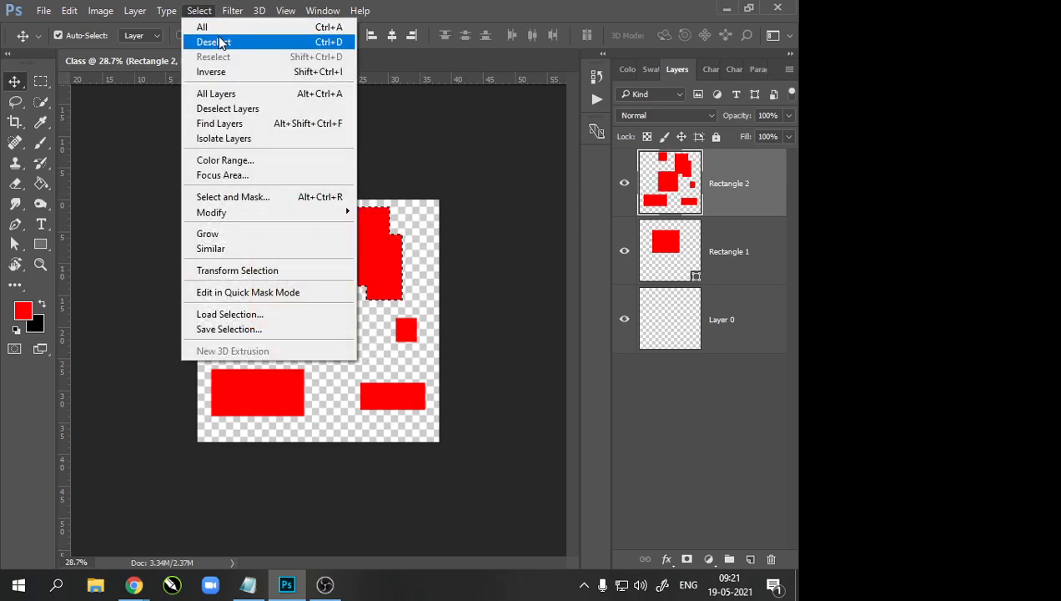
pyautogui.click(219, 42)
pyautogui.scroll(-2, 291, 310)
pyautogui.scroll(3, 299, 305)
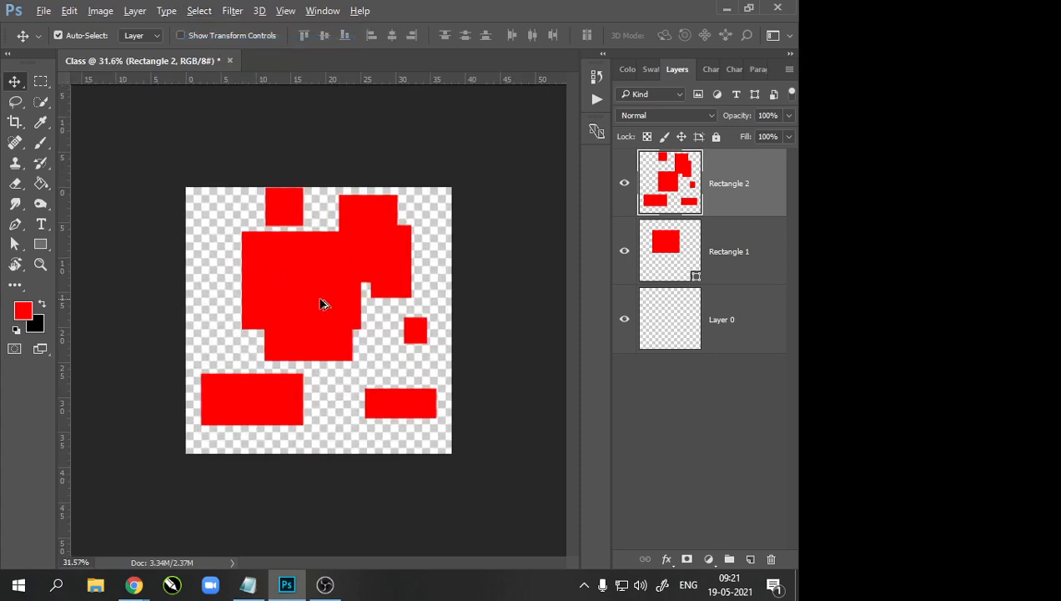
pyautogui.moveTo(347, 259)
pyautogui.mouseDown()
pyautogui.moveTo(282, 381)
pyautogui.moveTo(282, 232)
pyautogui.moveTo(348, 290)
pyautogui.moveTo(362, 273)
pyautogui.mouseUp()
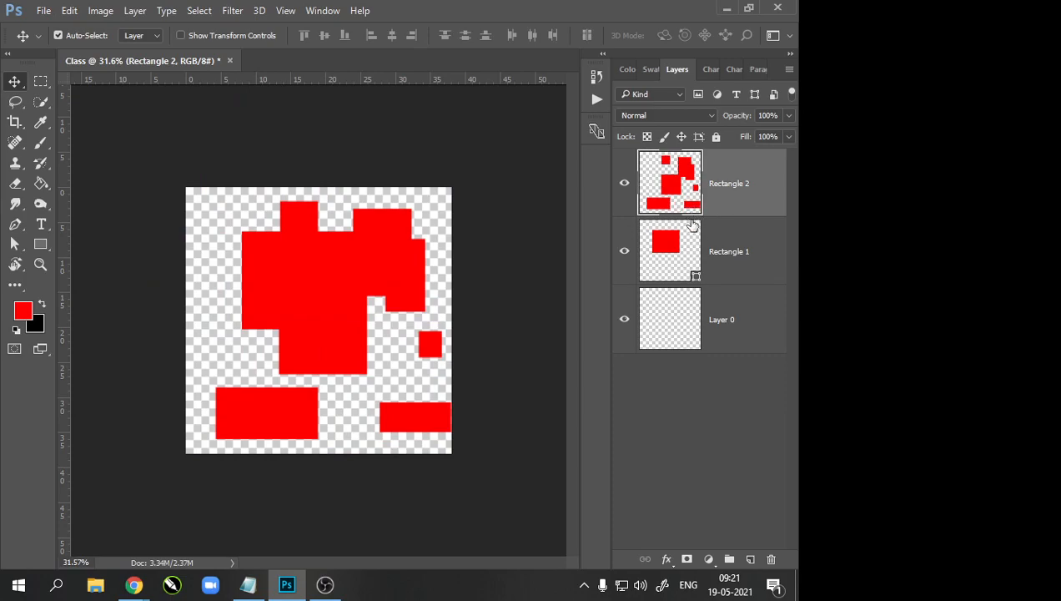
pyautogui.moveTo(337, 310); pyautogui.dragTo(329, 308)
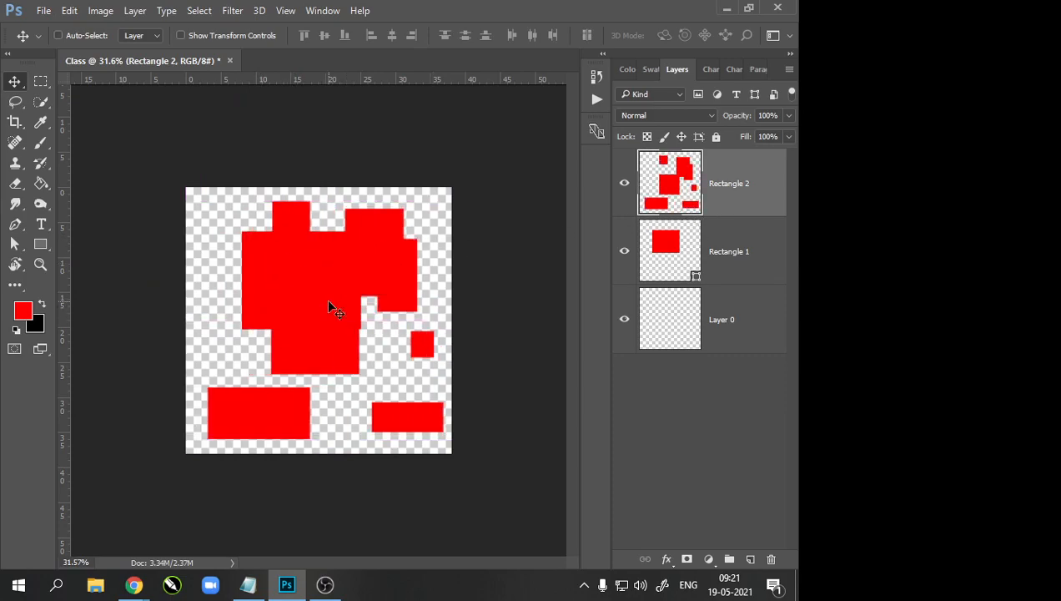
# Step: Scale the Rectangle 2 layer down to about 7.5% towards its lower-left corner with Free Transform
pyautogui.hotkey('ctrl', 't')
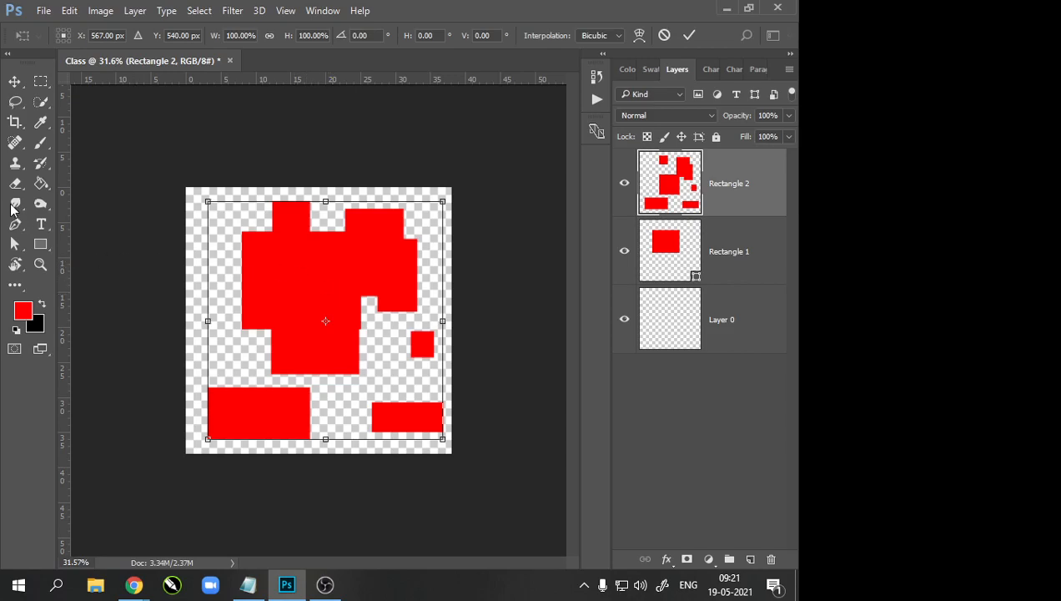
pyautogui.click(70, 10)
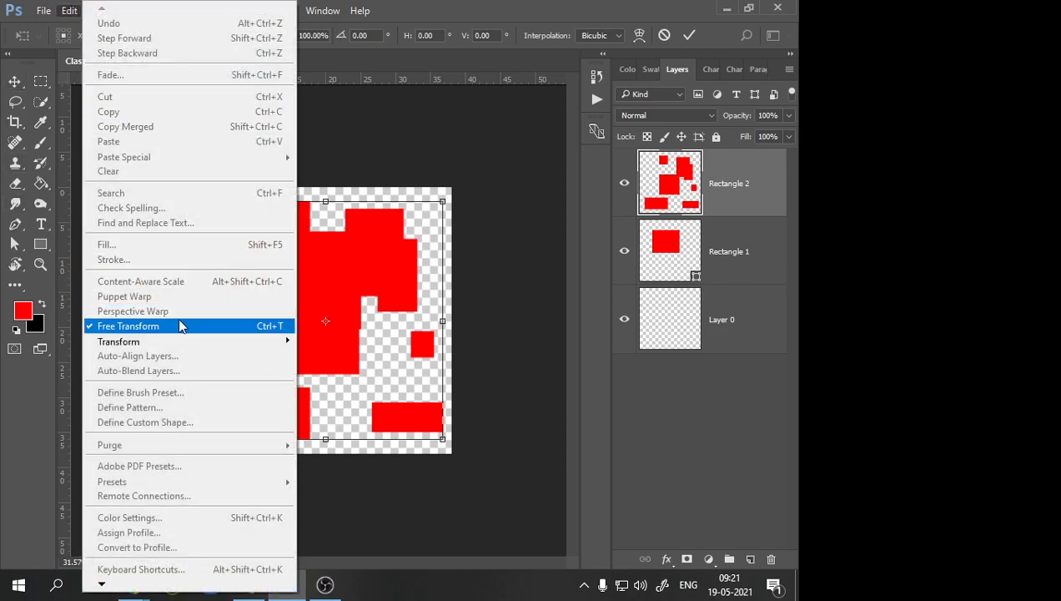
pyautogui.click(397, 367)
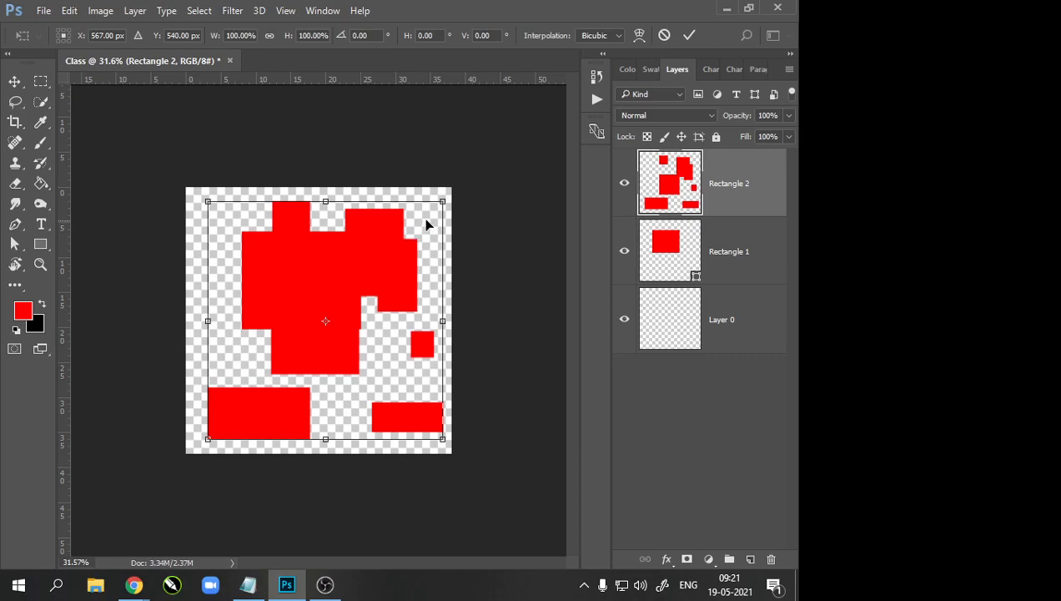
pyautogui.moveTo(443, 201); pyautogui.dragTo(227, 419)
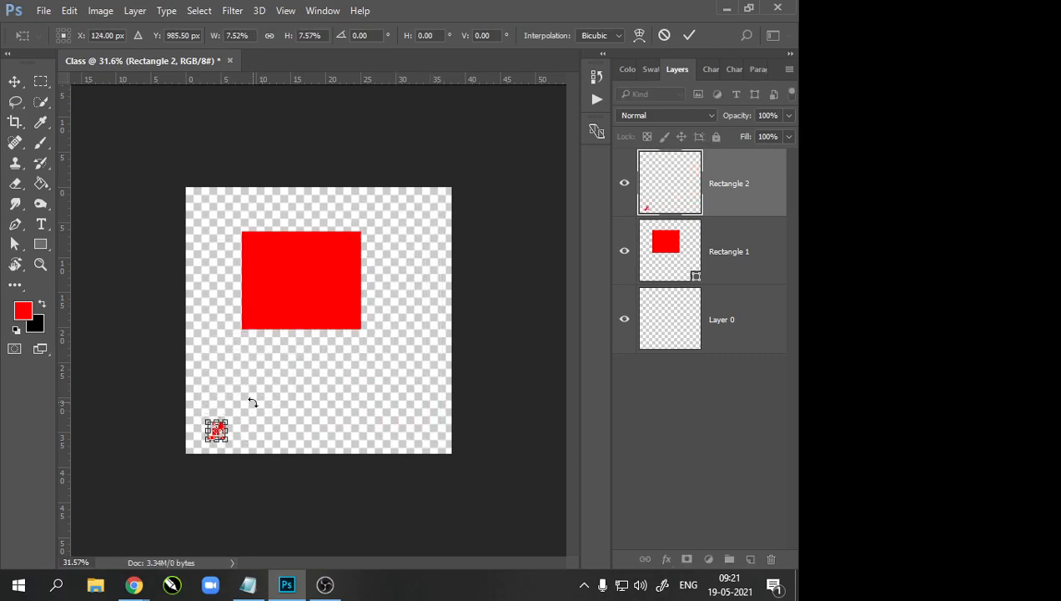
pyautogui.click(689, 35)
# Step: Scale the tiny Rectangle 2 layer up to about 1410% with Free Transform and inspect the edges of its shapes
pyautogui.scroll(4, 209, 438)
pyautogui.scroll(-2, 182, 471)
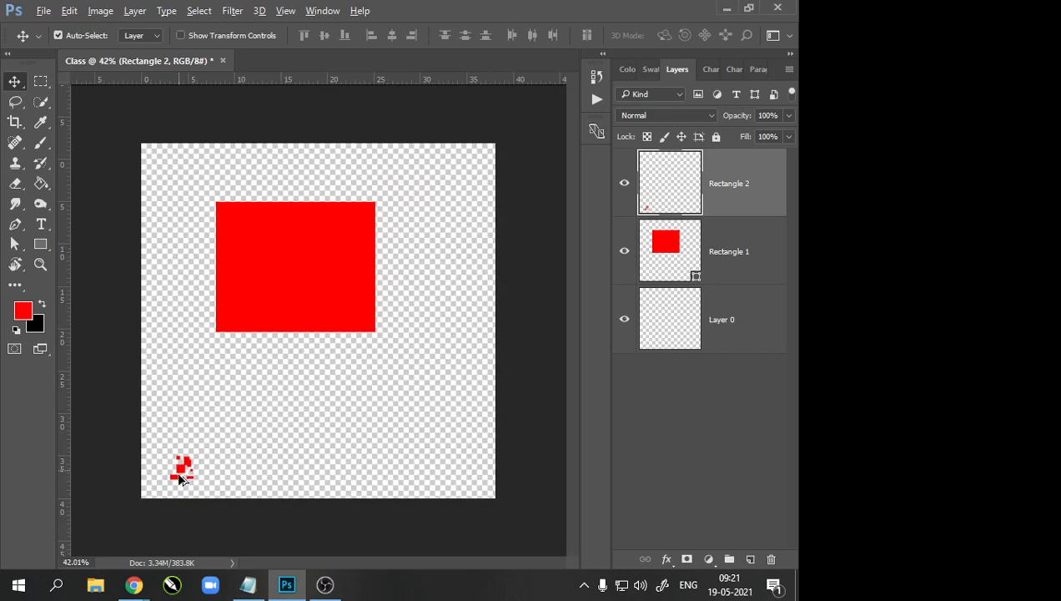
pyautogui.scroll(1, 177, 476)
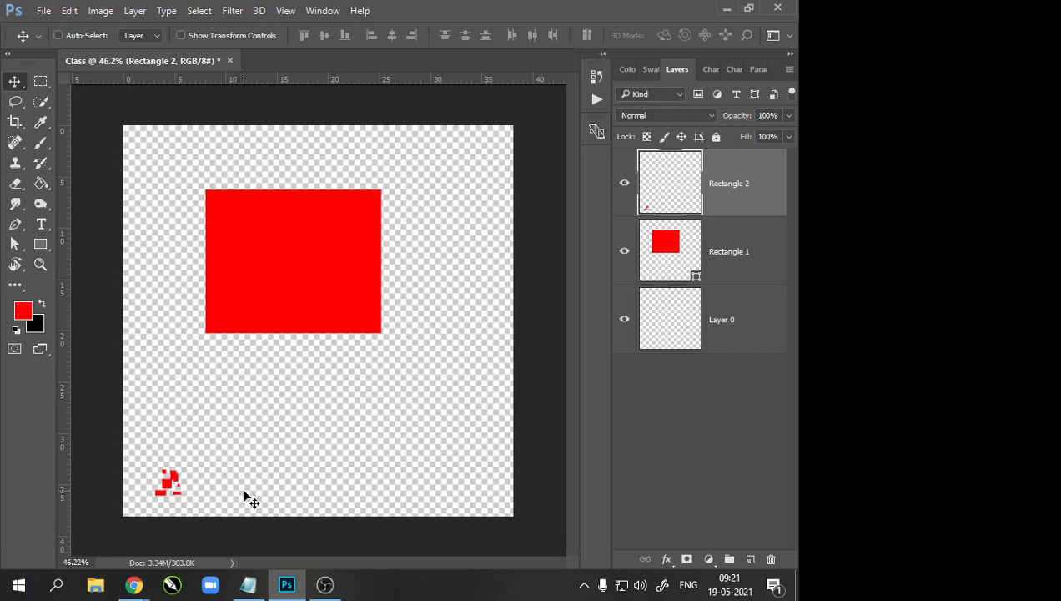
pyautogui.hotkey('ctrl', 't')
pyautogui.moveTo(177, 471); pyautogui.dragTo(524, 125)
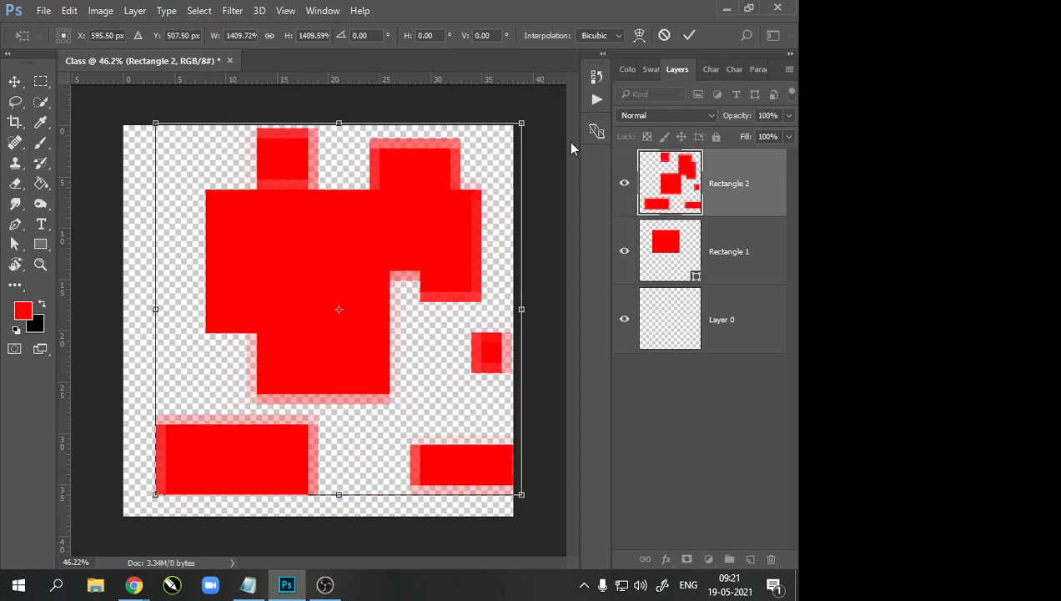
pyautogui.click(689, 35)
pyautogui.scroll(1, 338, 193)
pyautogui.scroll(1, 338, 193)
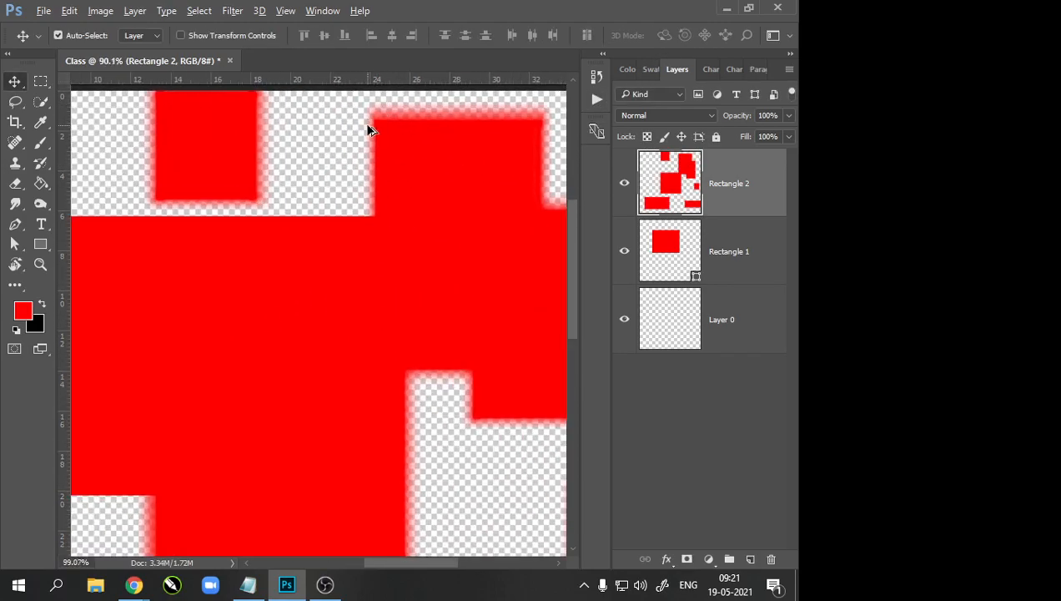
pyautogui.scroll(4, 367, 125)
pyautogui.scroll(-6, 302, 151)
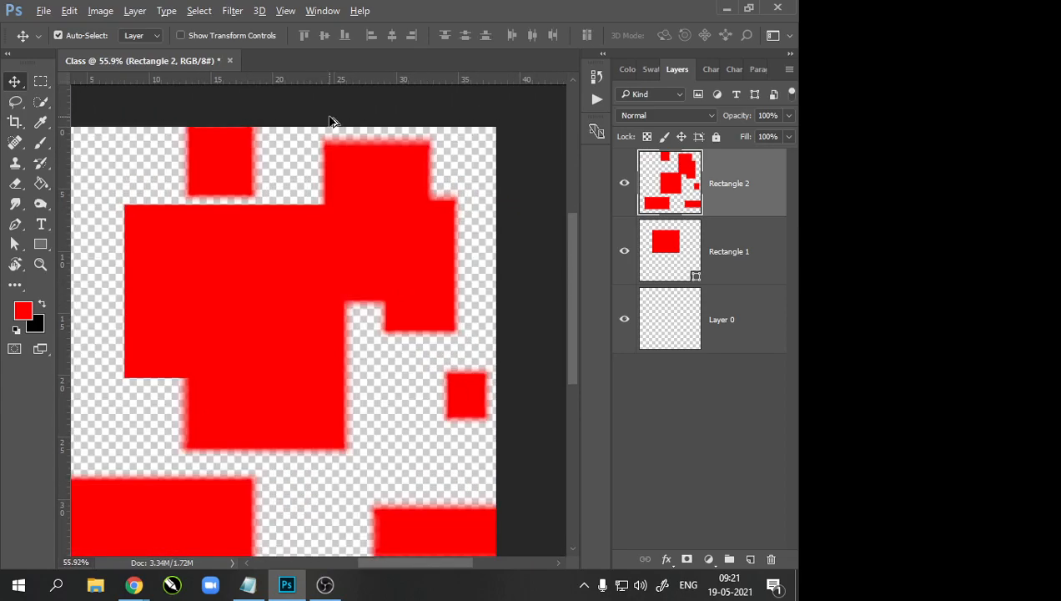
pyautogui.scroll(-2, 310, 213)
pyautogui.scroll(1, 358, 245)
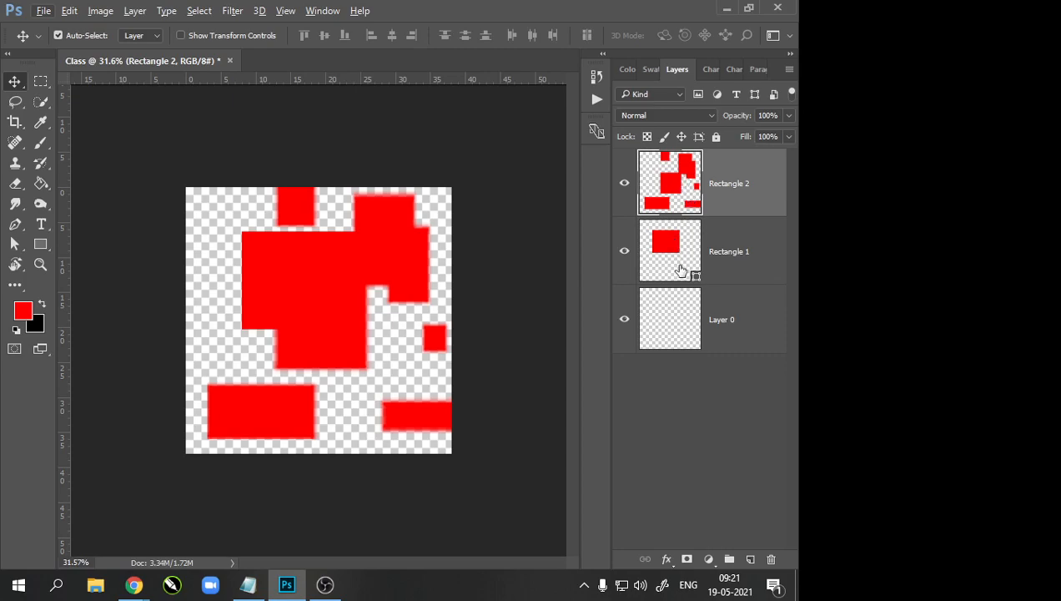
# Step: Scale the Rectangle 1 shape layer down to about 2.7% towards its upper-left corner with Free Transform
pyautogui.click(681, 270)
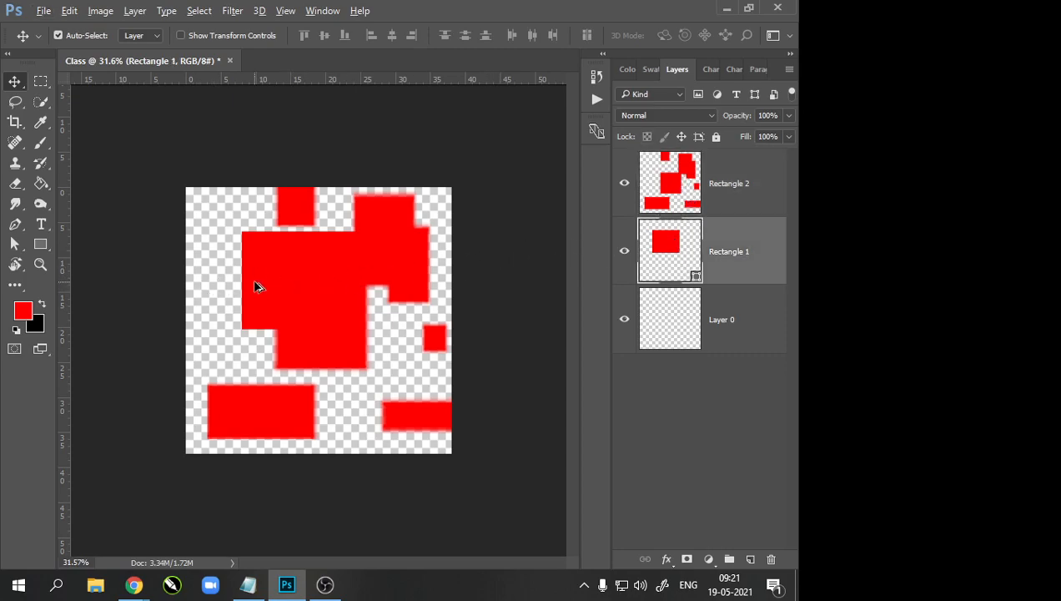
pyautogui.hotkey('ctrl', 't')
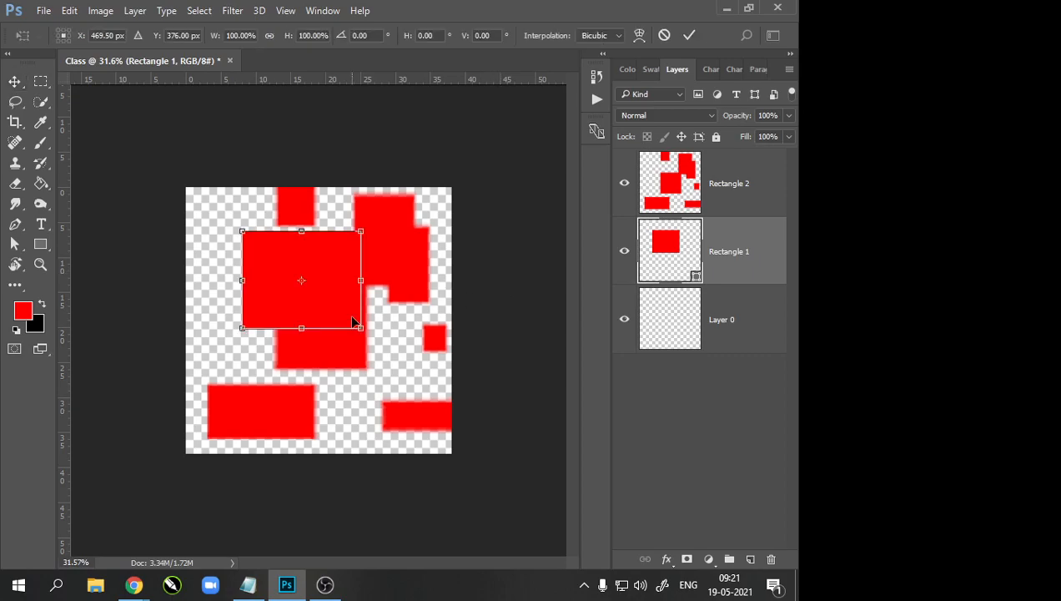
pyautogui.moveTo(359, 328); pyautogui.dragTo(242, 232)
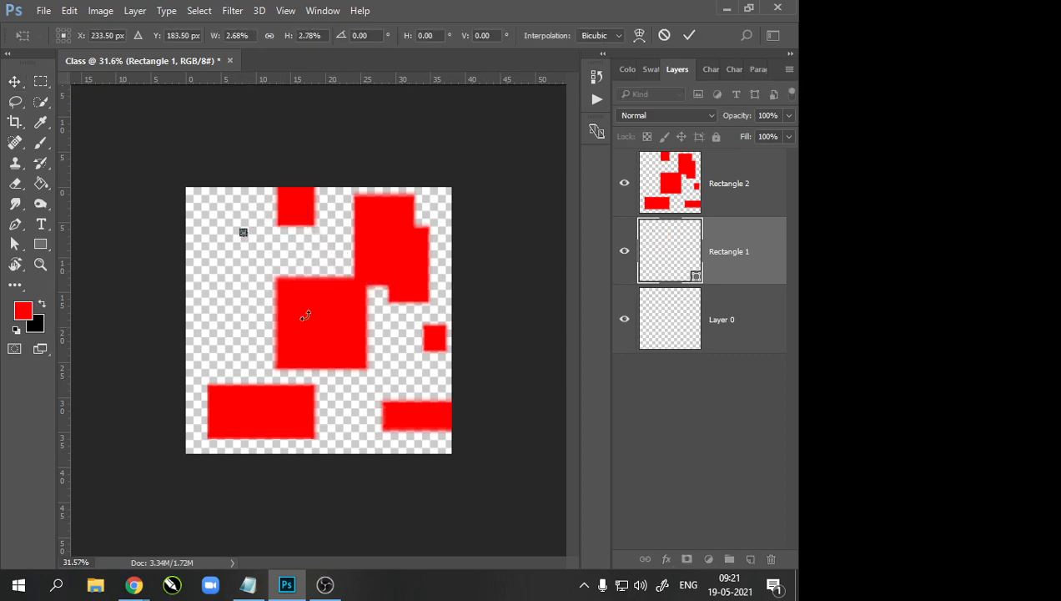
pyautogui.click(689, 35)
# Step: Scale the tiny Rectangle 1 shape up to about 6454% with Free Transform and inspect its edges
pyautogui.scroll(2, 250, 242)
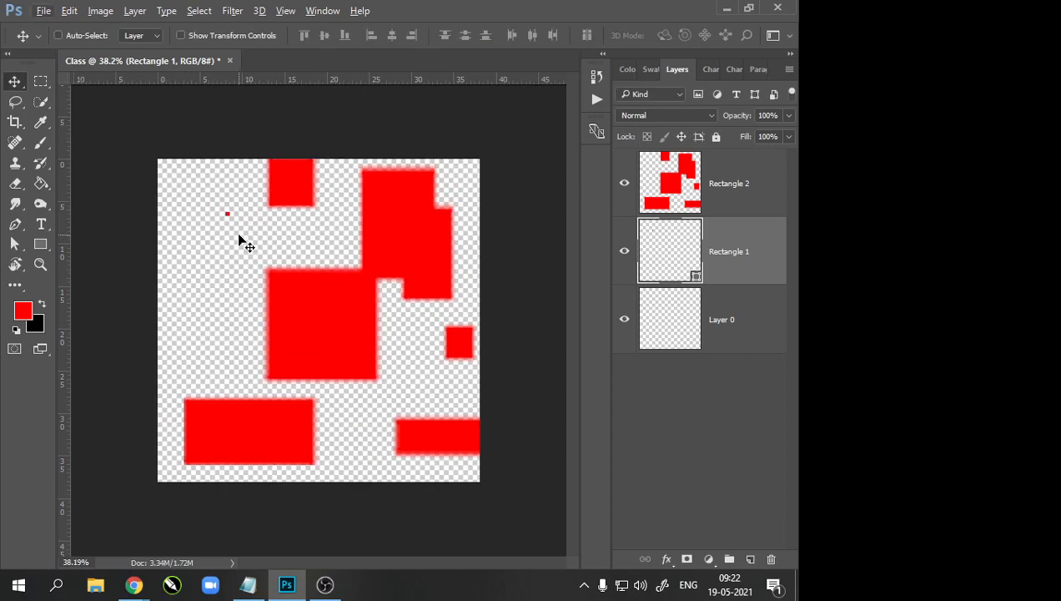
pyautogui.hotkey('ctrl', 't')
pyautogui.moveTo(227, 216); pyautogui.dragTo(507, 394)
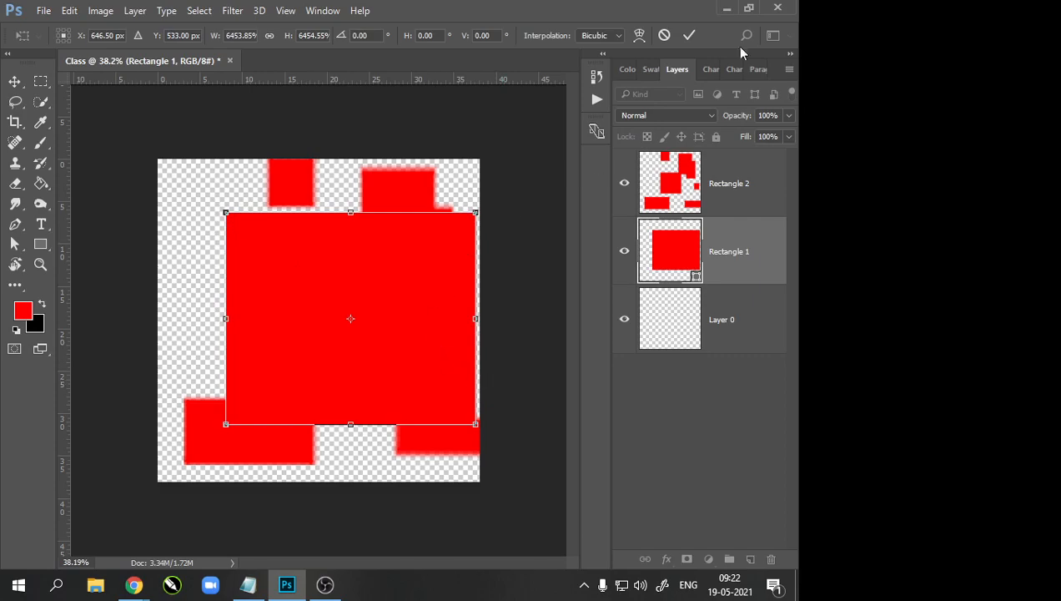
pyautogui.click(688, 35)
pyautogui.scroll(5, 220, 215)
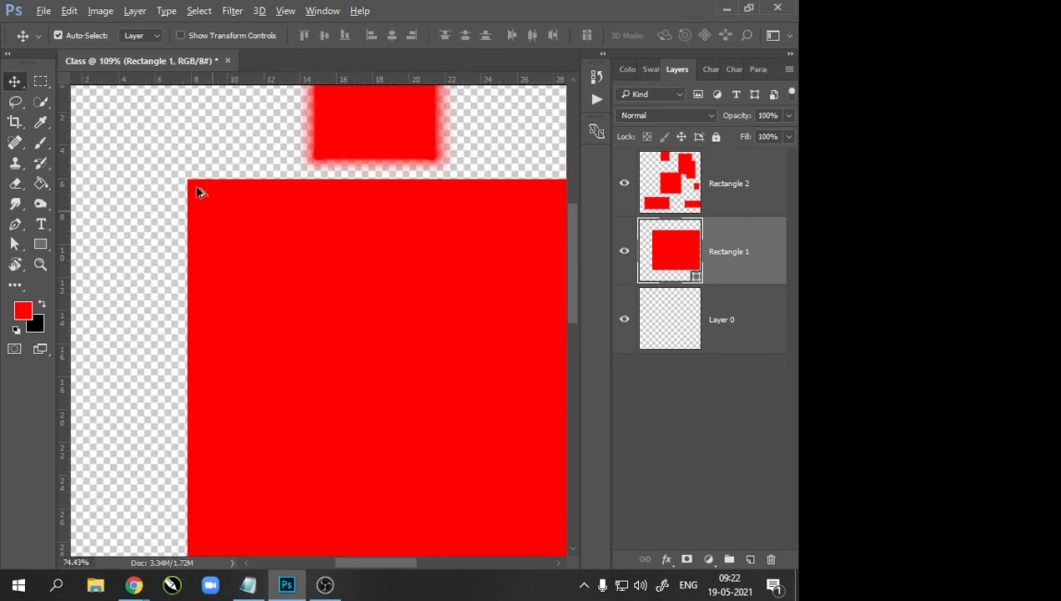
pyautogui.scroll(-6, 197, 192)
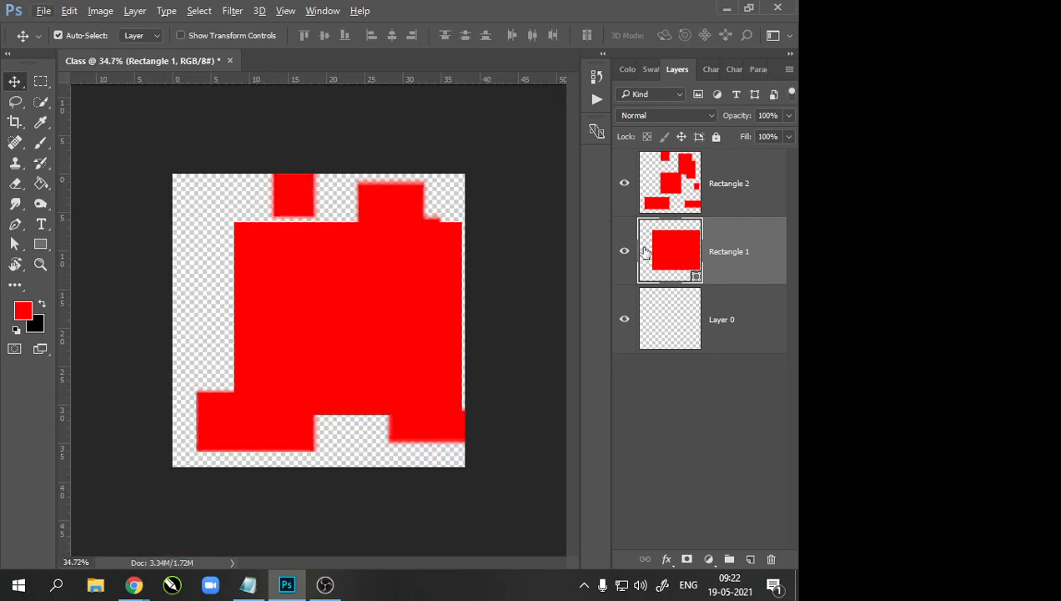
# Step: Rasterize the Rectangle 1 layer
pyautogui.rightClick(737, 247)
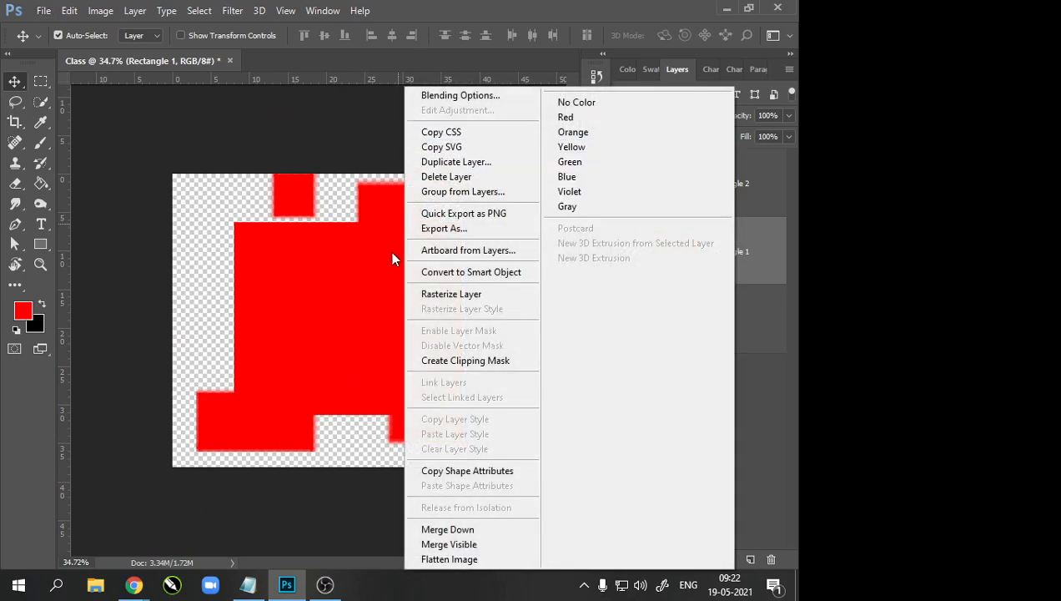
pyautogui.click(463, 295)
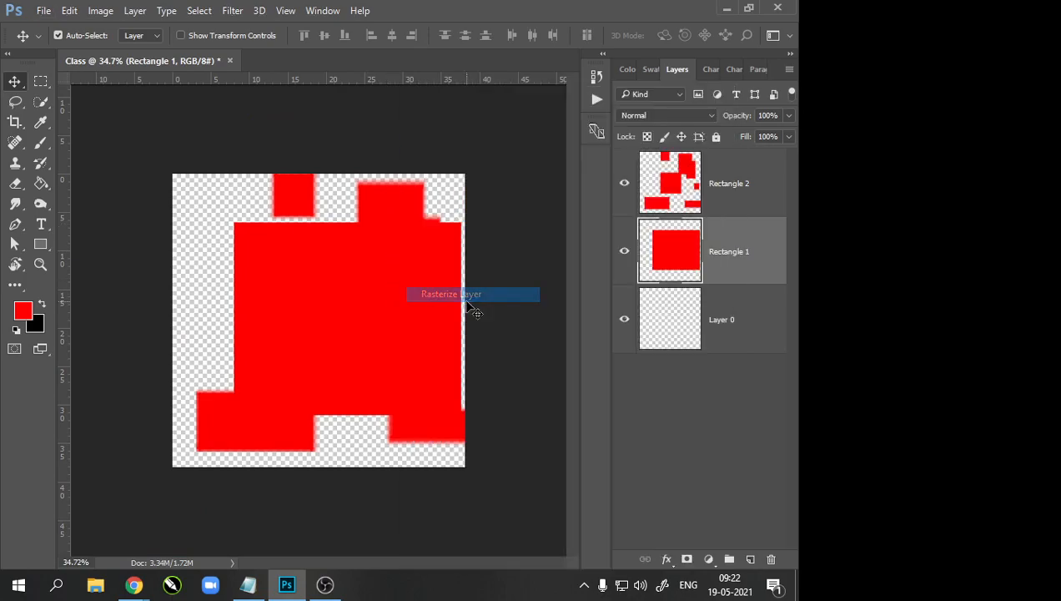
pyautogui.scroll(-1, 261, 280)
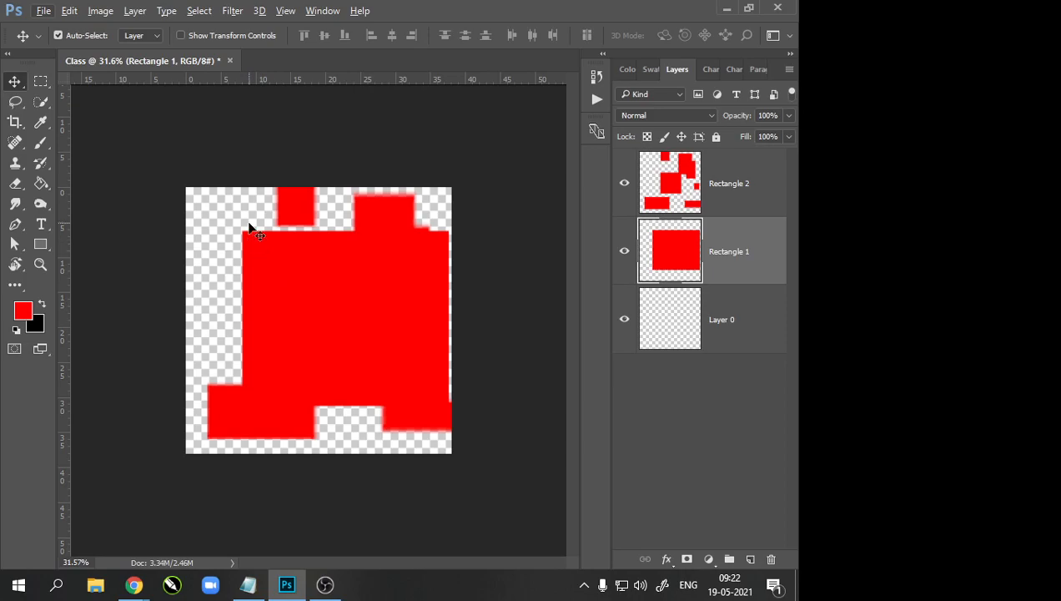
pyautogui.scroll(-1, 215, 281)
pyautogui.scroll(1, 280, 284)
# Step: Move the Rectangle 1 and Rectangle 2 layers around the canvas, selecting each one in turn
pyautogui.moveTo(355, 337); pyautogui.dragTo(260, 317)
pyautogui.click(730, 254)
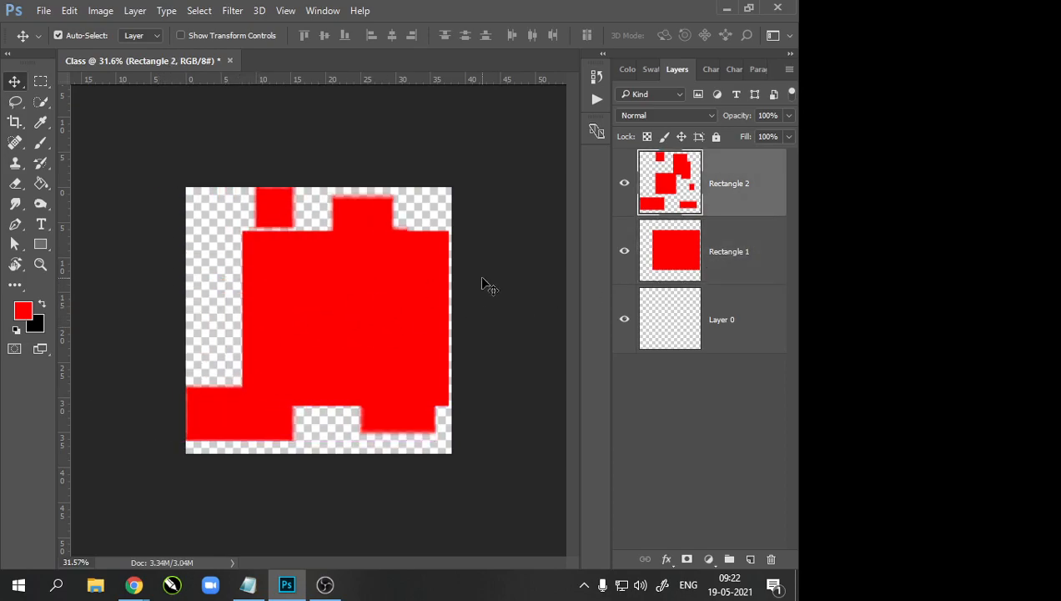
pyautogui.click(740, 247)
pyautogui.moveTo(244, 276)
pyautogui.mouseDown()
pyautogui.moveTo(231, 279)
pyautogui.moveTo(218, 256)
pyautogui.moveTo(259, 282)
pyautogui.mouseUp()
pyautogui.moveTo(231, 251); pyautogui.dragTo(210, 242)
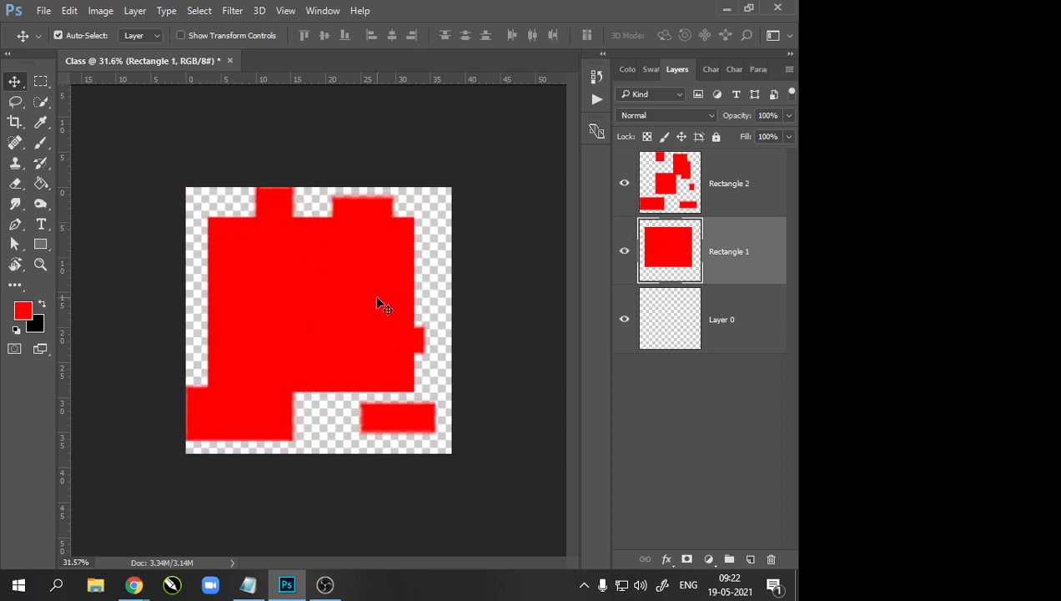
pyautogui.click(739, 184)
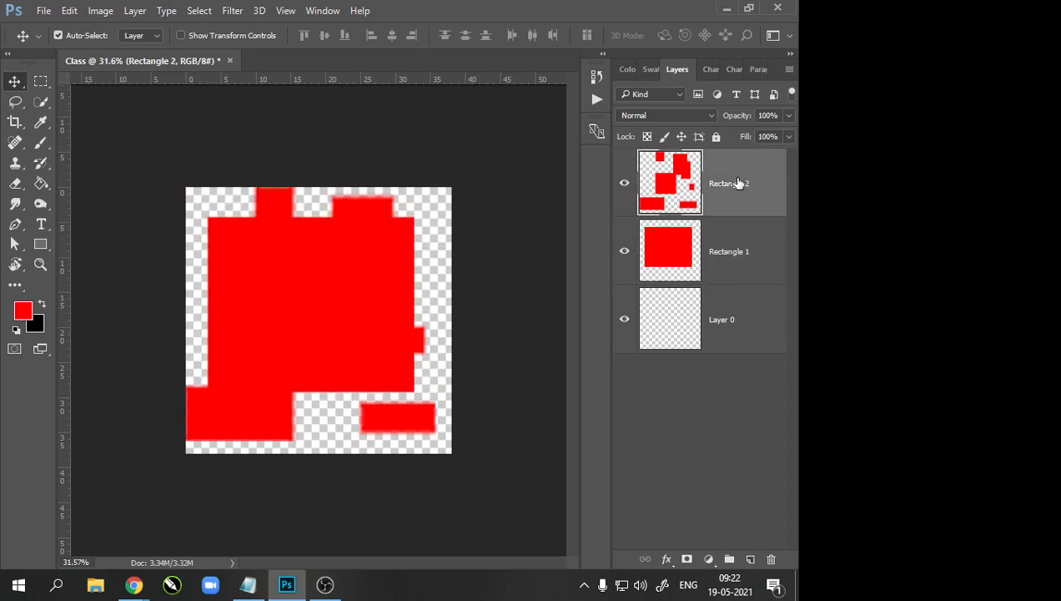
pyautogui.moveTo(285, 260); pyautogui.dragTo(359, 241)
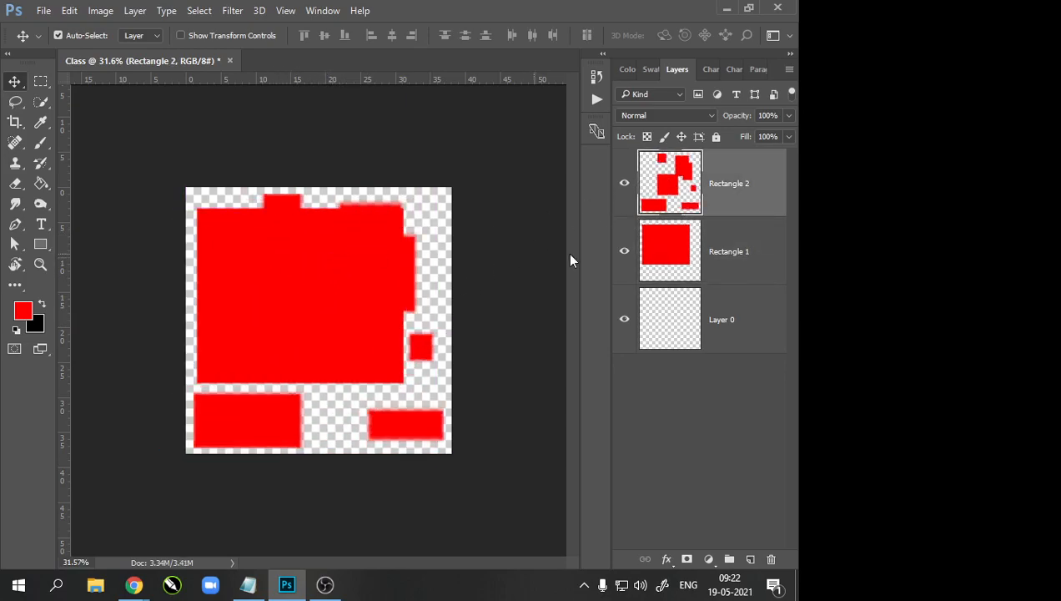
# Step: Lock the Rectangle 2 layer completely and move the Rectangle 1 layer slightly beneath it
pyautogui.click(716, 137)
pyautogui.click(737, 251)
pyautogui.moveTo(466, 313); pyautogui.dragTo(337, 337)
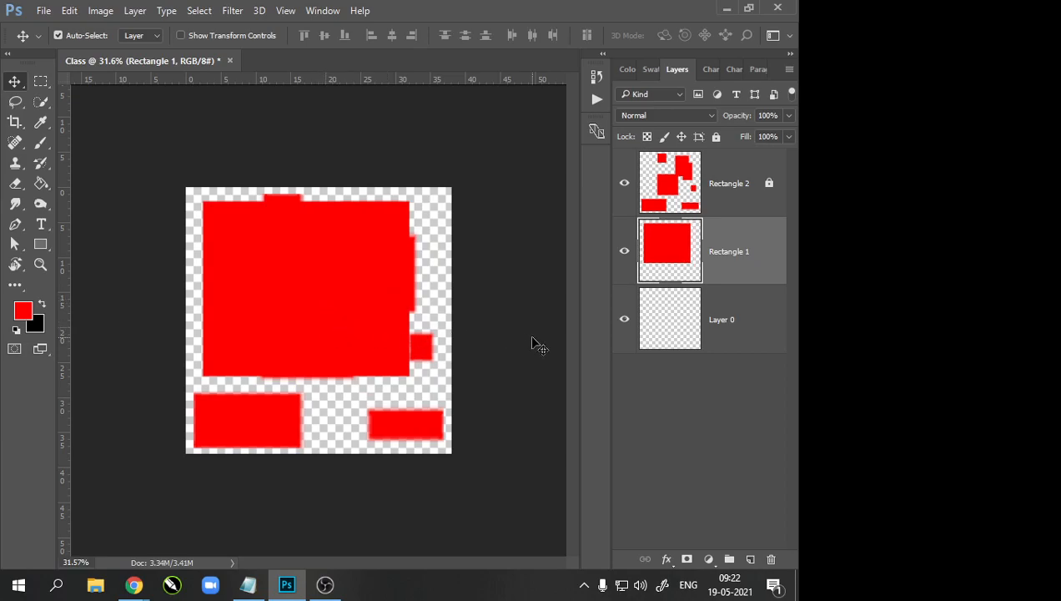
# Step: Convert the Rectangle 1 layer to a smart object and shrink it to a tiny square near the canvas's upper-left corner
pyautogui.rightClick(737, 246)
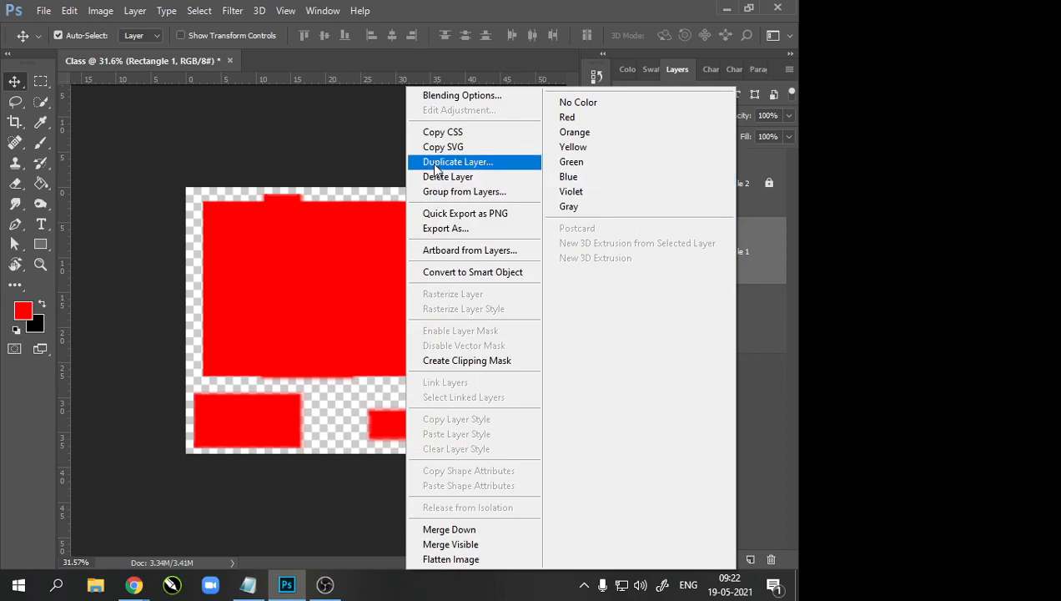
pyautogui.click(469, 274)
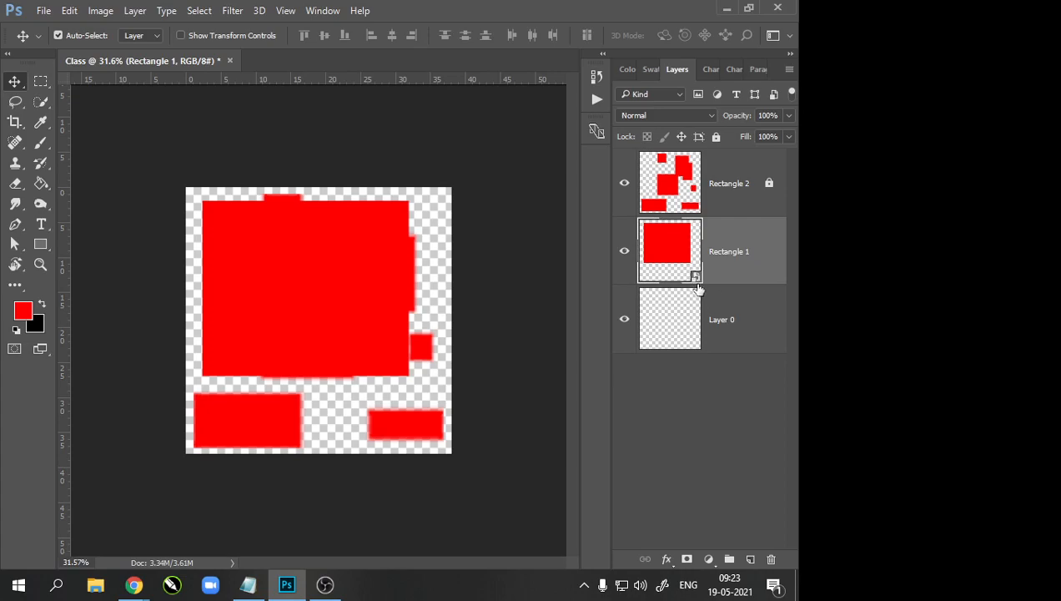
pyautogui.scroll(-1, 277, 348)
pyautogui.scroll(1, 280, 347)
pyautogui.press('alt')
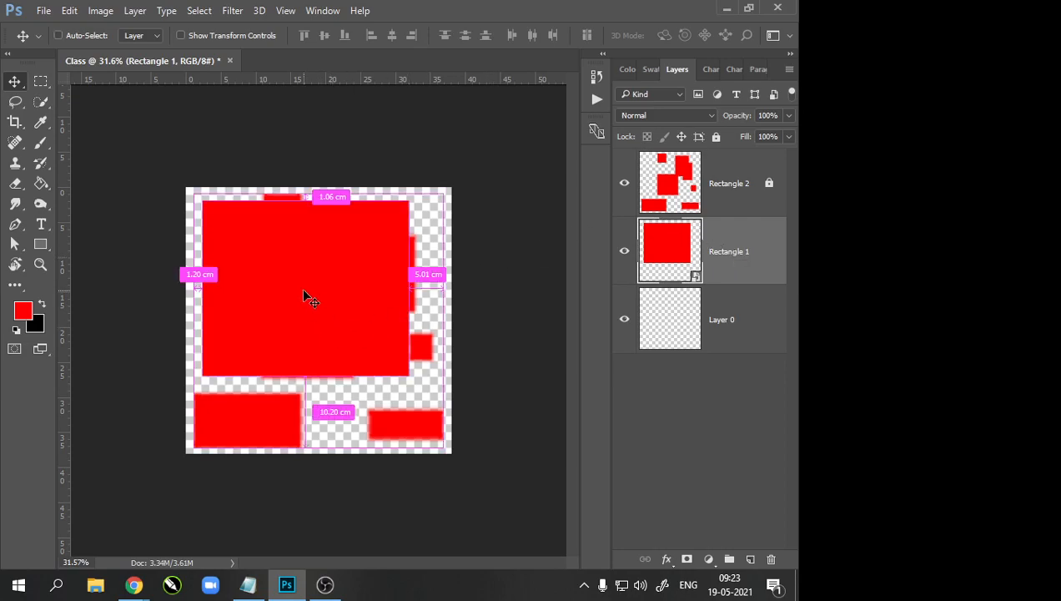
pyautogui.hotkey('ctrl', 't')
pyautogui.moveTo(406, 379); pyautogui.dragTo(180, 242)
pyautogui.click(533, 35)
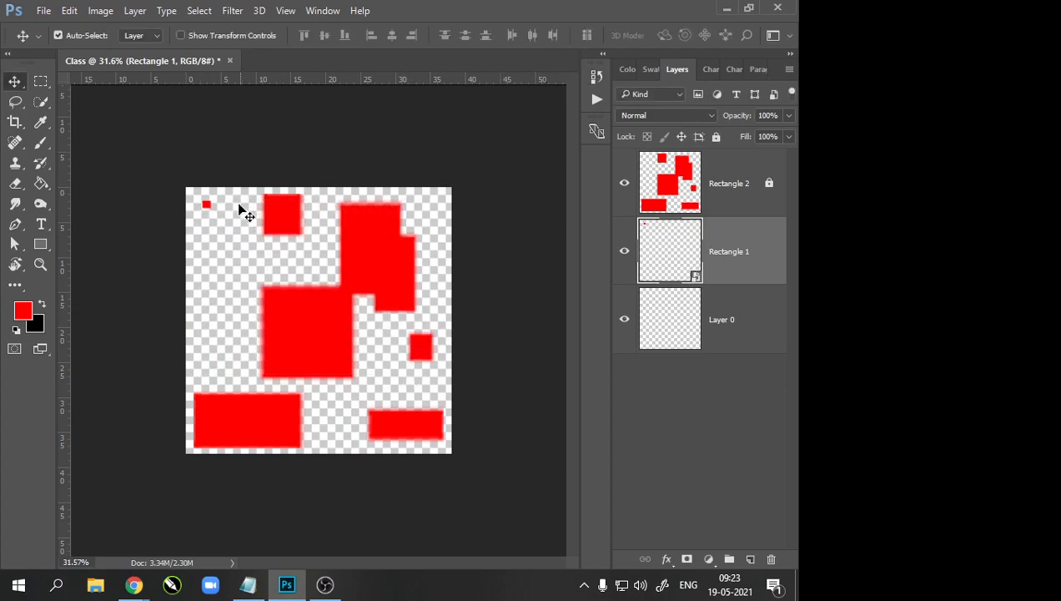
# Step: Scale the Rectangle 1 smart object up to about 113.7% wide and 115.2% high so it covers most of the canvas
pyautogui.hotkey('ctrl', 't')
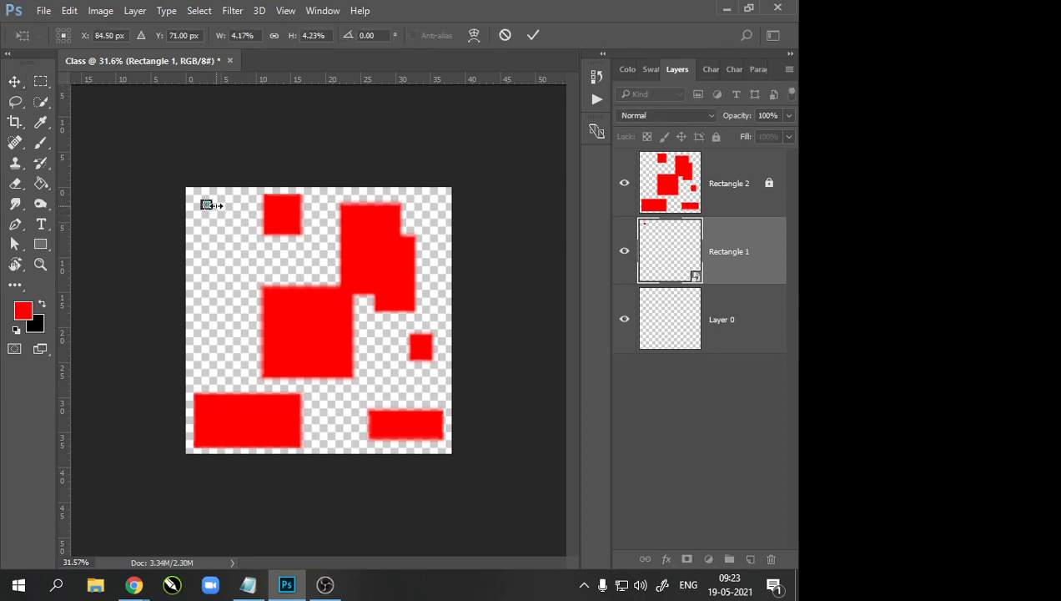
pyautogui.moveTo(206, 205); pyautogui.dragTo(437, 402)
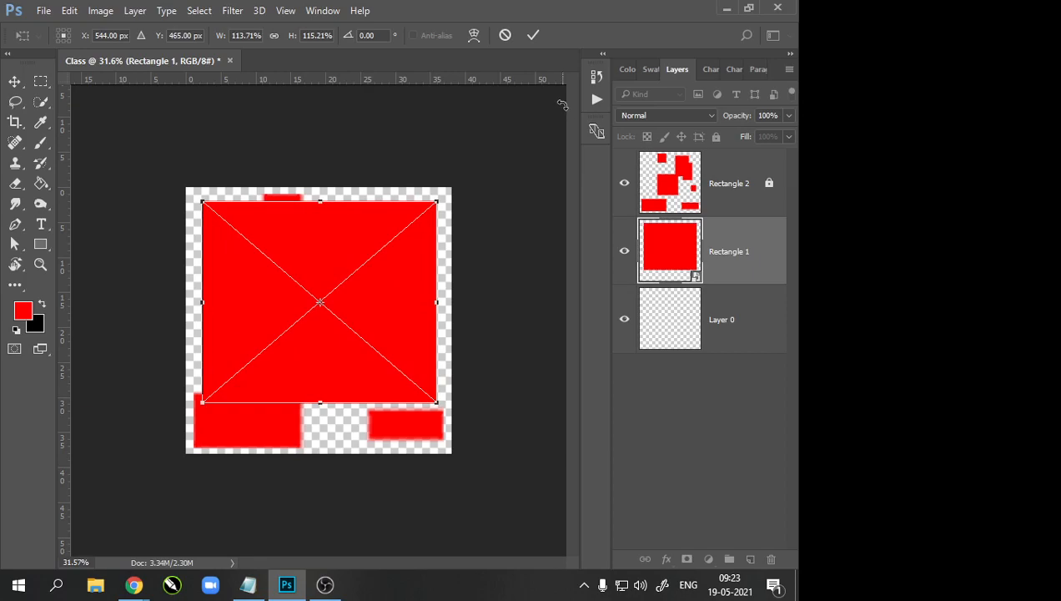
pyautogui.click(533, 35)
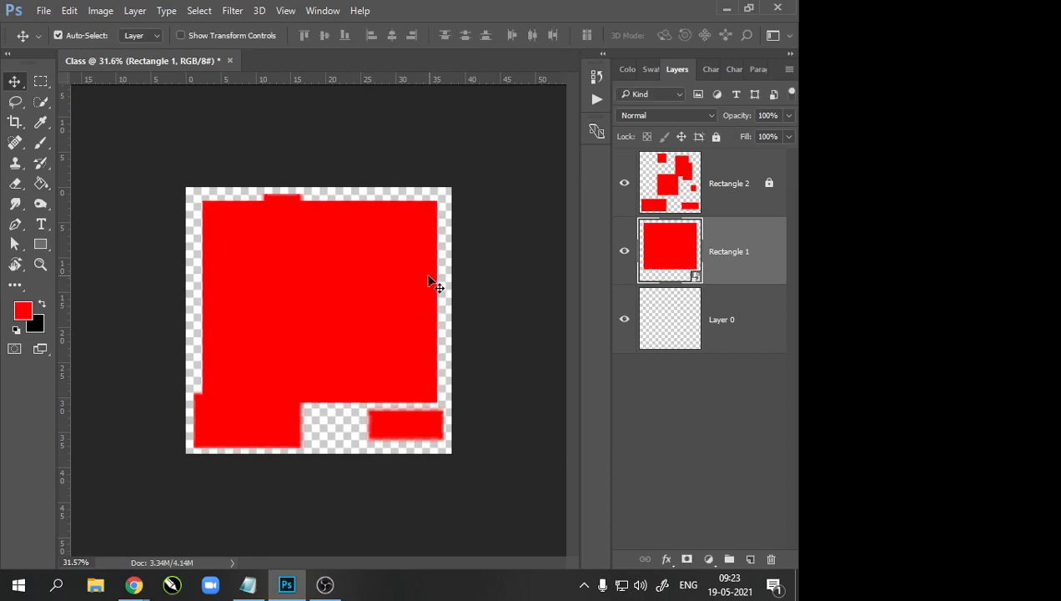
# Step: Examine the edge sharpness of the enlarged Rectangle 1 smart object against the edges of the Rectangle 2 shapes
pyautogui.press('alt')
pyautogui.scroll(-1, 303, 273)
pyautogui.scroll(2, 302, 271)
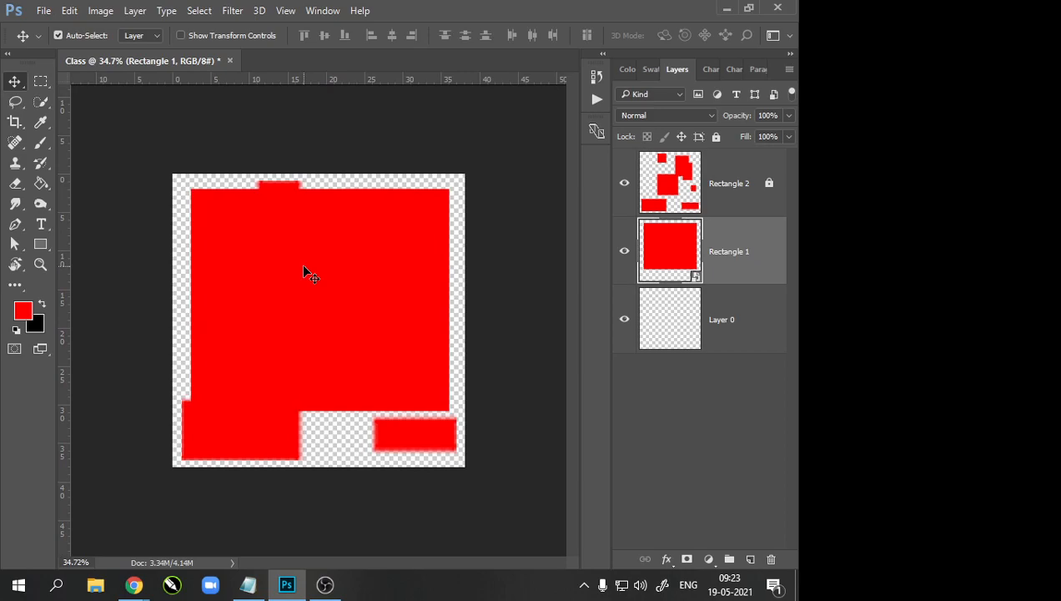
pyautogui.scroll(-1, 304, 268)
pyautogui.scroll(1, 304, 268)
pyautogui.scroll(-1, 305, 268)
pyautogui.scroll(1, 305, 268)
pyautogui.scroll(-1, 304, 269)
pyautogui.scroll(1, 304, 270)
pyautogui.scroll(-1, 242, 292)
pyautogui.scroll(1, 242, 292)
# Step: Unlock the Rectangle 2 layer and delete both the Rectangle 2 and Rectangle 1 layers
pyautogui.click(721, 183)
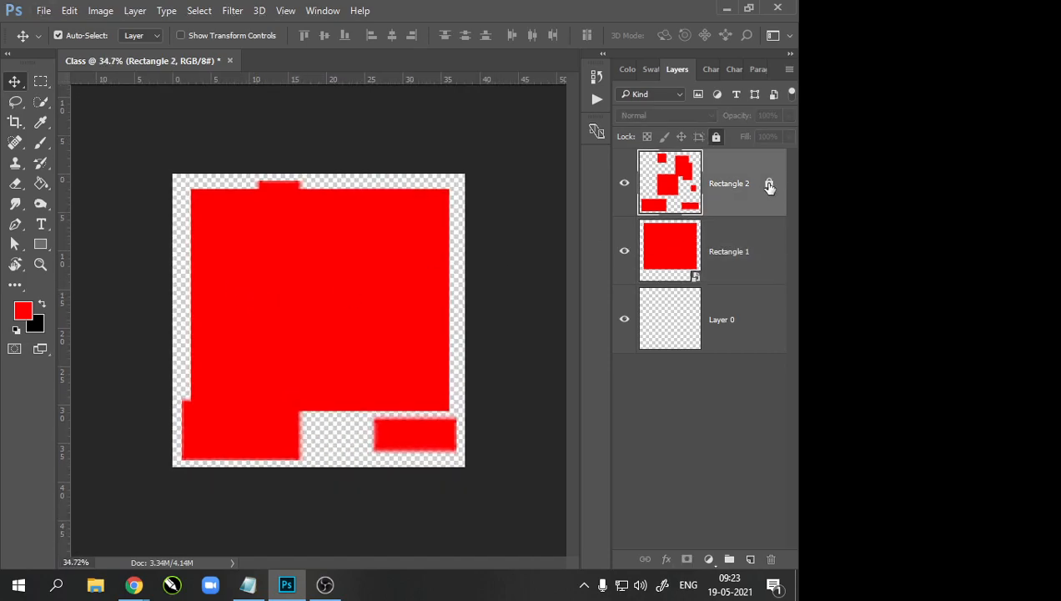
pyautogui.click(730, 255)
pyautogui.keyDown('ctrl'); pyautogui.click(718, 192); pyautogui.keyUp('ctrl')
pyautogui.click(721, 252)
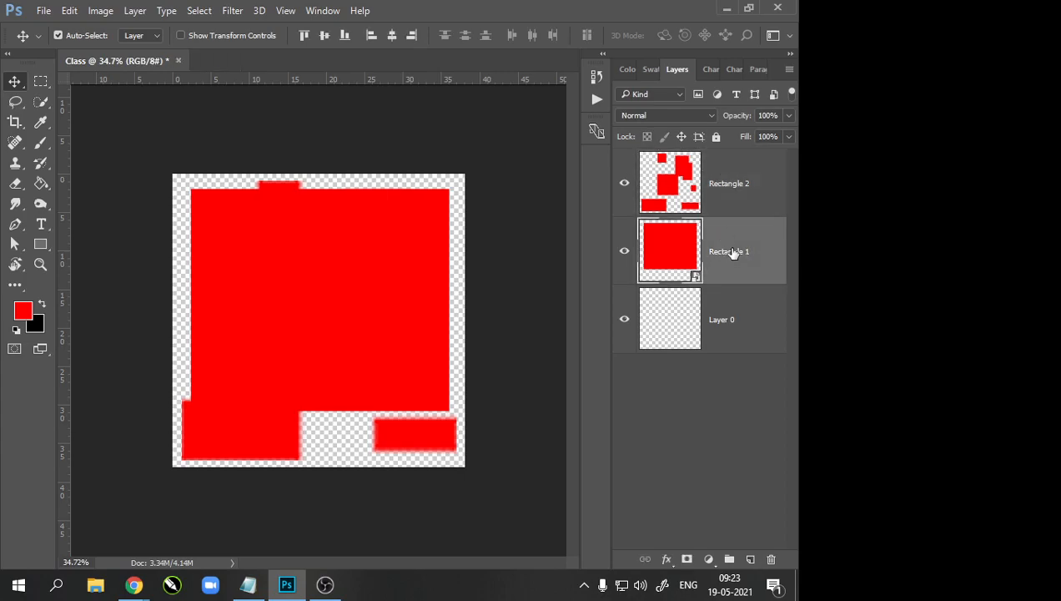
pyautogui.click(721, 187)
pyautogui.moveTo(716, 184); pyautogui.dragTo(771, 560)
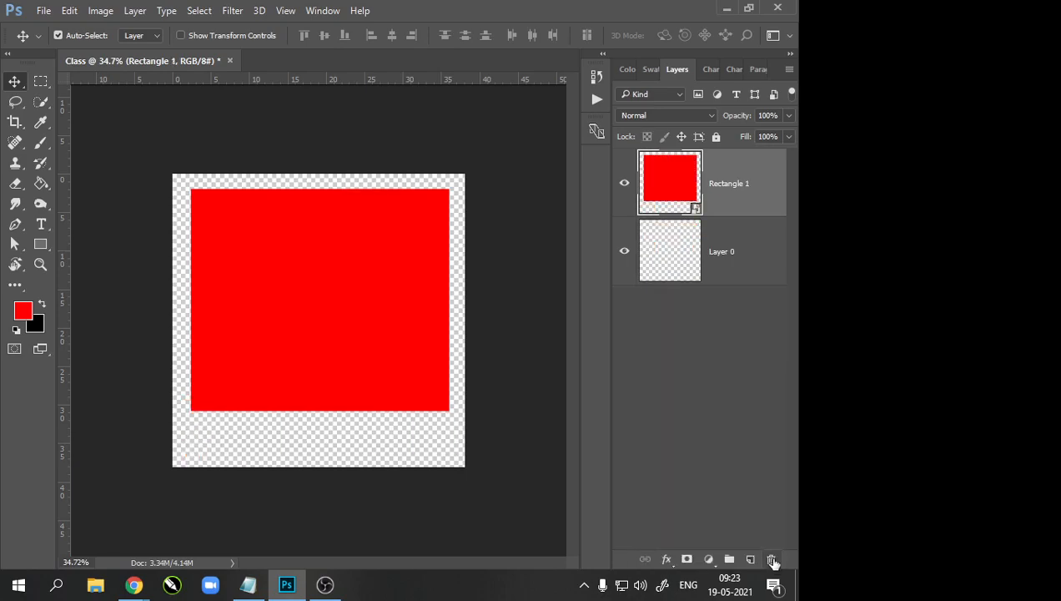
pyautogui.moveTo(729, 230); pyautogui.dragTo(770, 560)
pyautogui.scroll(-1, 298, 317)
pyautogui.scroll(2, 298, 317)
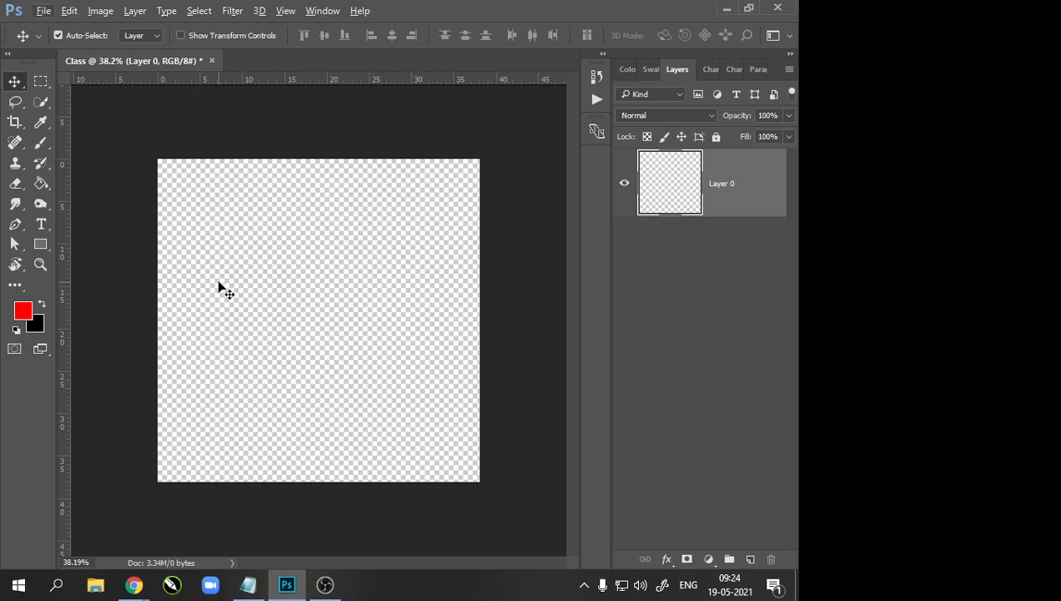
# Step: Rename Layer 0 as BG
pyautogui.doubleClick(722, 184)
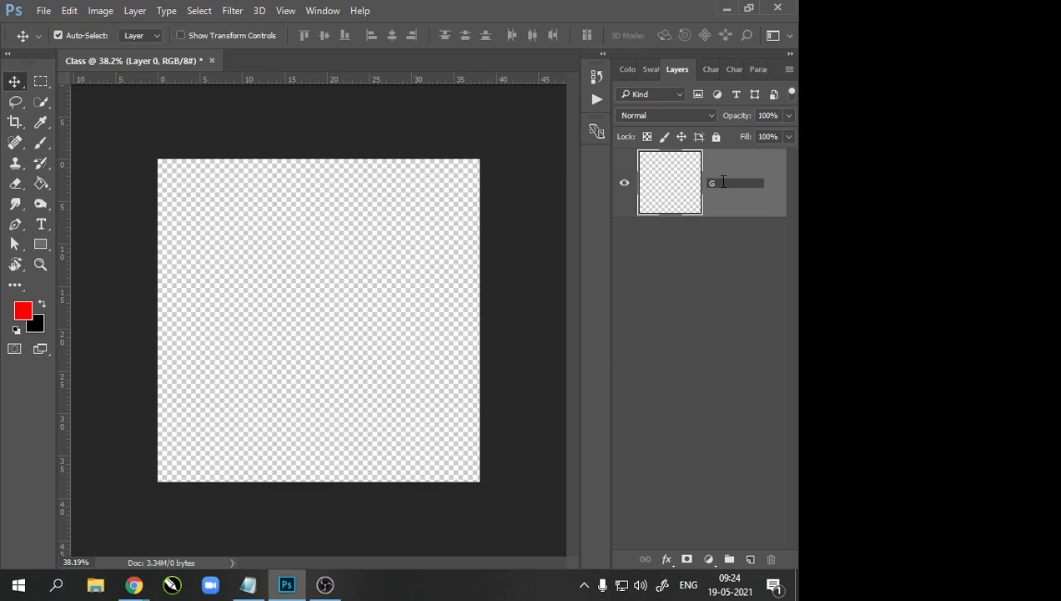
pyautogui.write('BG')
pyautogui.press('Return')
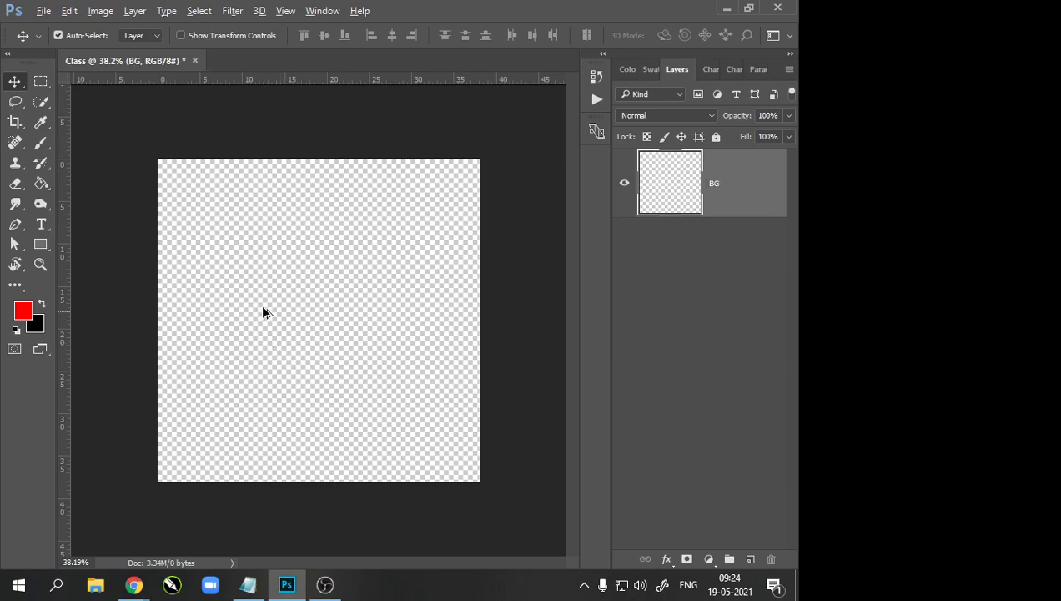
pyautogui.scroll(-2, 282, 311)
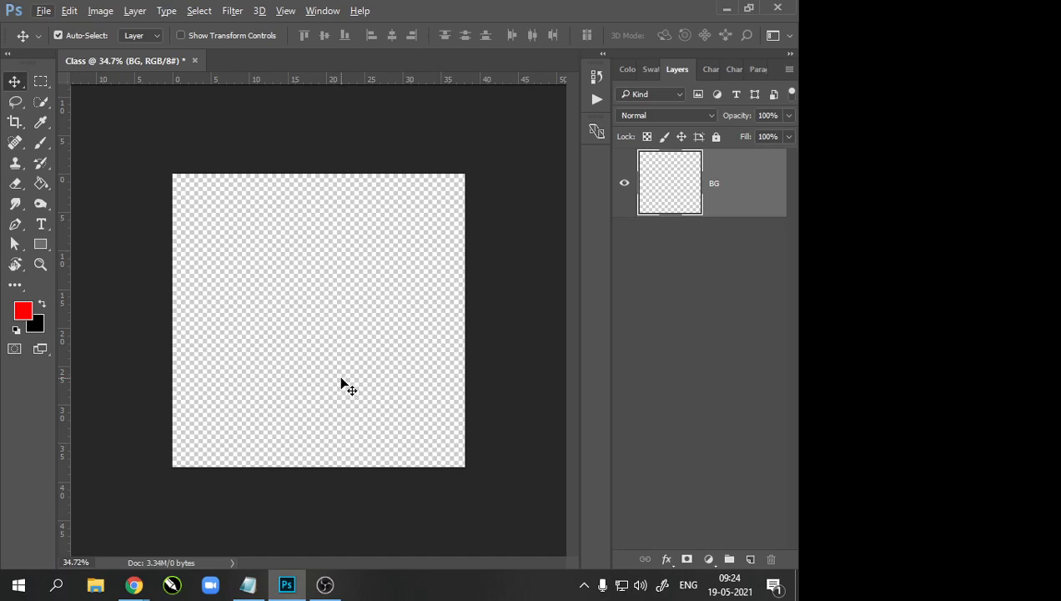
# Step: Set the foreground colour to a bright cyan
pyautogui.click(22, 315)
pyautogui.click(422, 231)
pyautogui.moveTo(384, 156); pyautogui.dragTo(400, 122)
pyautogui.click(538, 130)
pyautogui.scroll(-1, 267, 276)
pyautogui.scroll(1, 256, 285)
# Step: Try filling the whole BG layer with the cyan foreground colour using the Paint Bucket Tool, and undo the fill
pyautogui.click(46, 186)
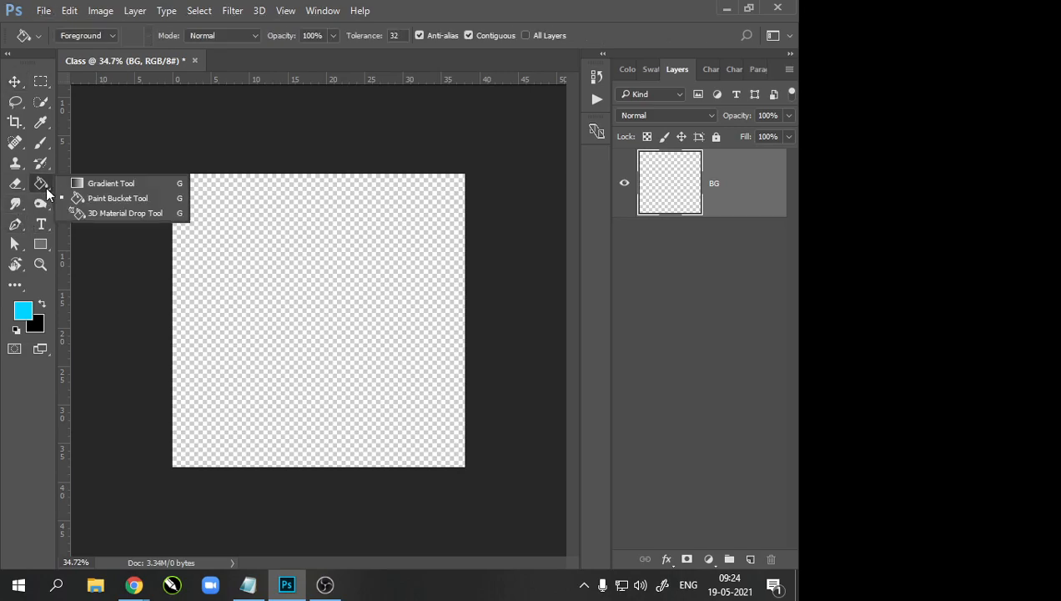
pyautogui.click(135, 197)
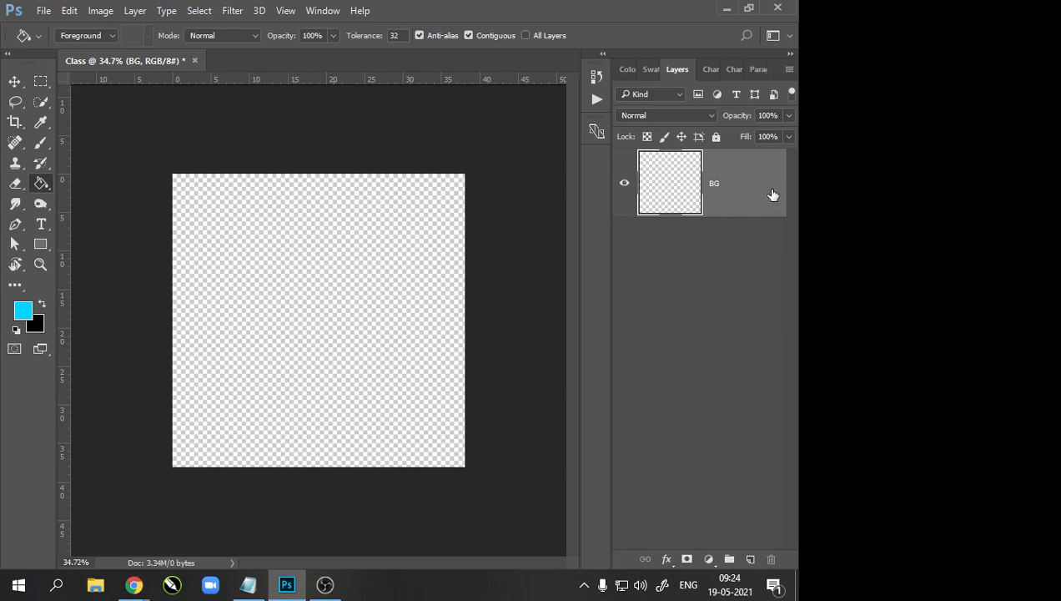
pyautogui.click(335, 285)
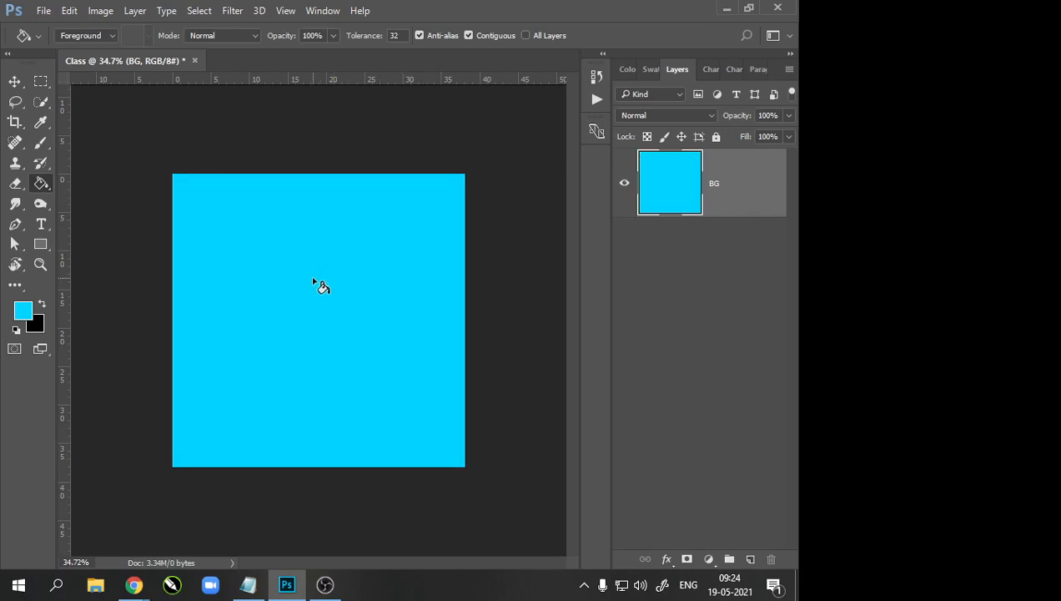
pyautogui.scroll(-1, 202, 344)
pyautogui.scroll(1, 202, 344)
pyautogui.scroll(-1, 190, 337)
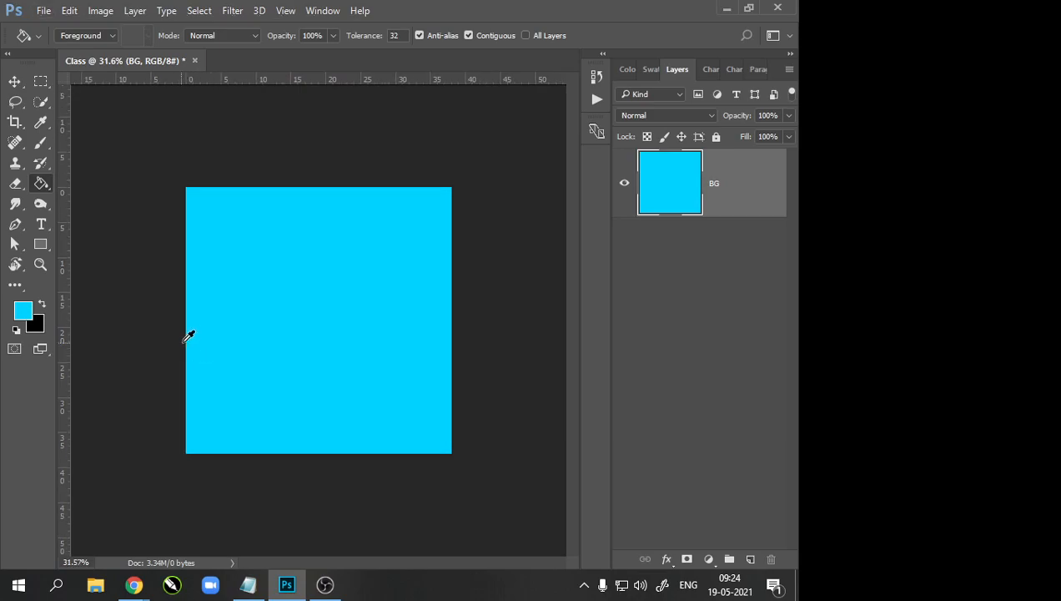
pyautogui.scroll(-1, 184, 289)
pyautogui.scroll(2, 184, 289)
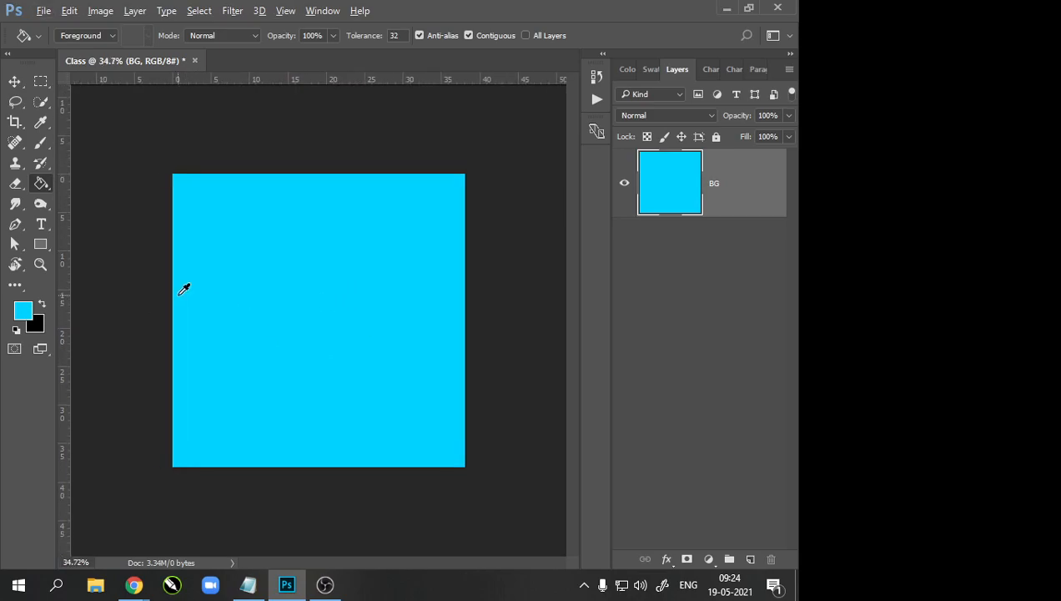
pyautogui.hotkey('ctrl', 'z')
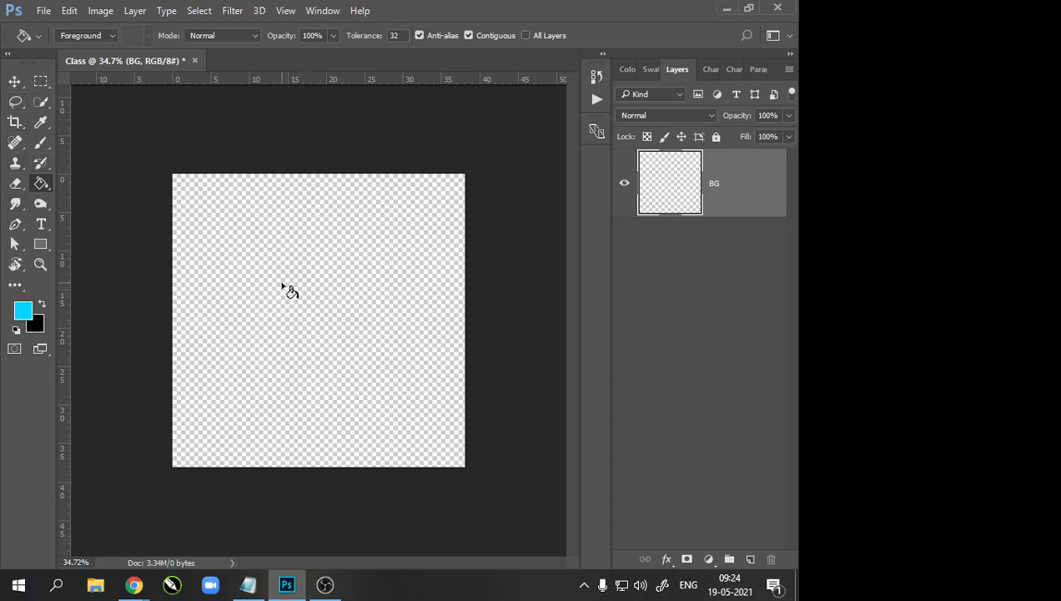
# Step: Draw a circular selection slightly over a third of the canvas wide, above the canvas centre, with the Elliptical Marquee Tool
pyautogui.click(40, 78)
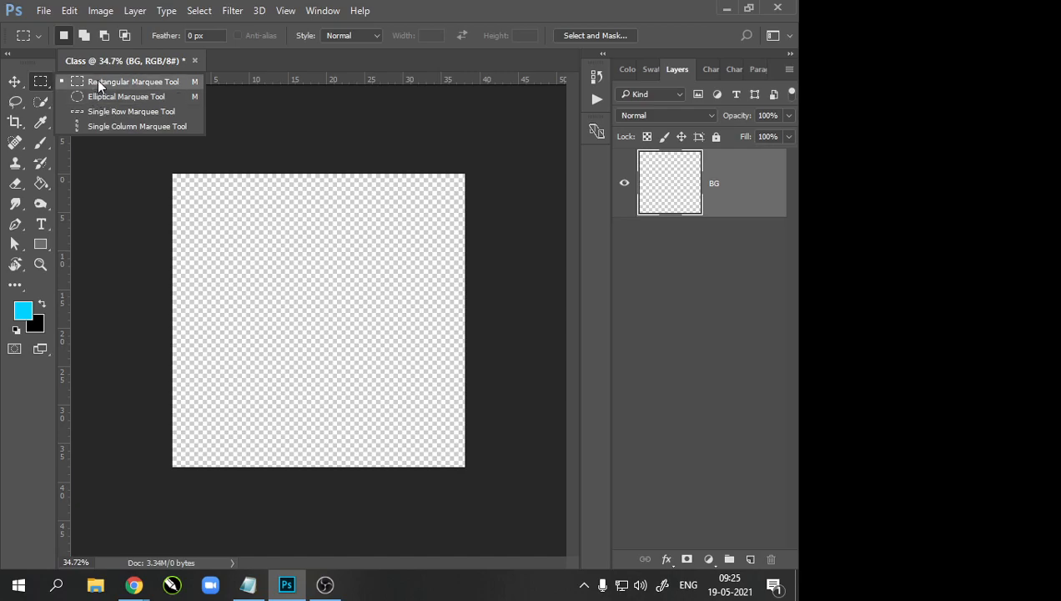
pyautogui.click(101, 95)
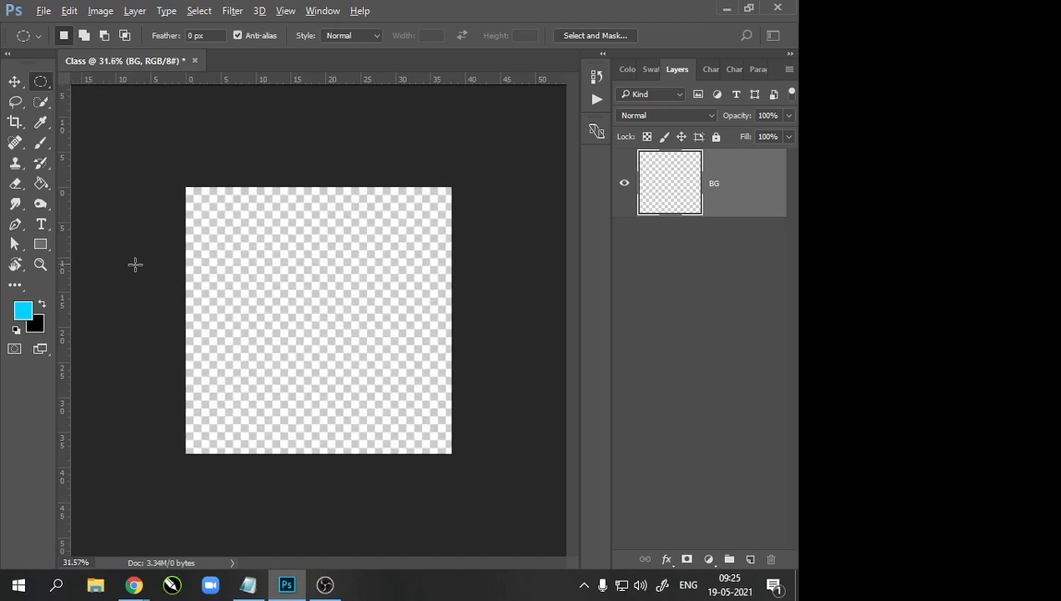
pyautogui.scroll(1, 135, 264)
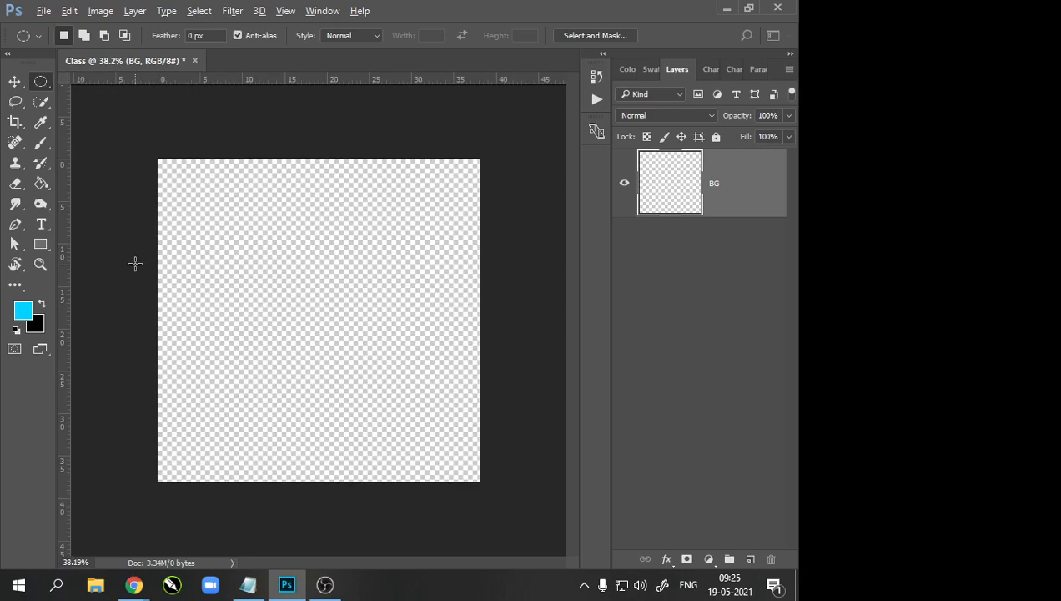
pyautogui.click(13, 106)
pyautogui.click(43, 98)
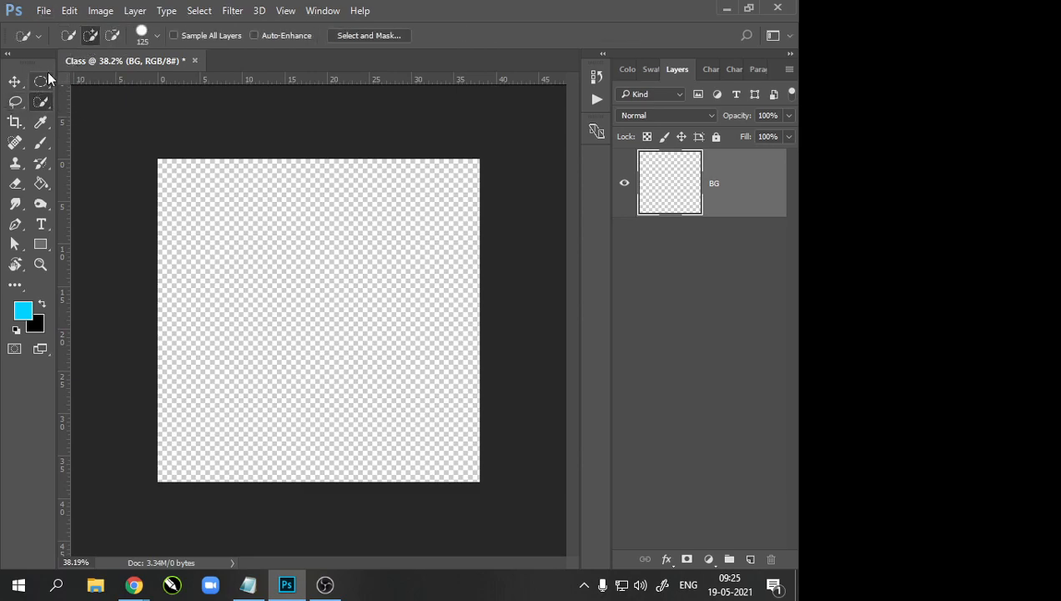
pyautogui.click(42, 81)
pyautogui.rightClick(42, 82)
pyautogui.click(41, 81)
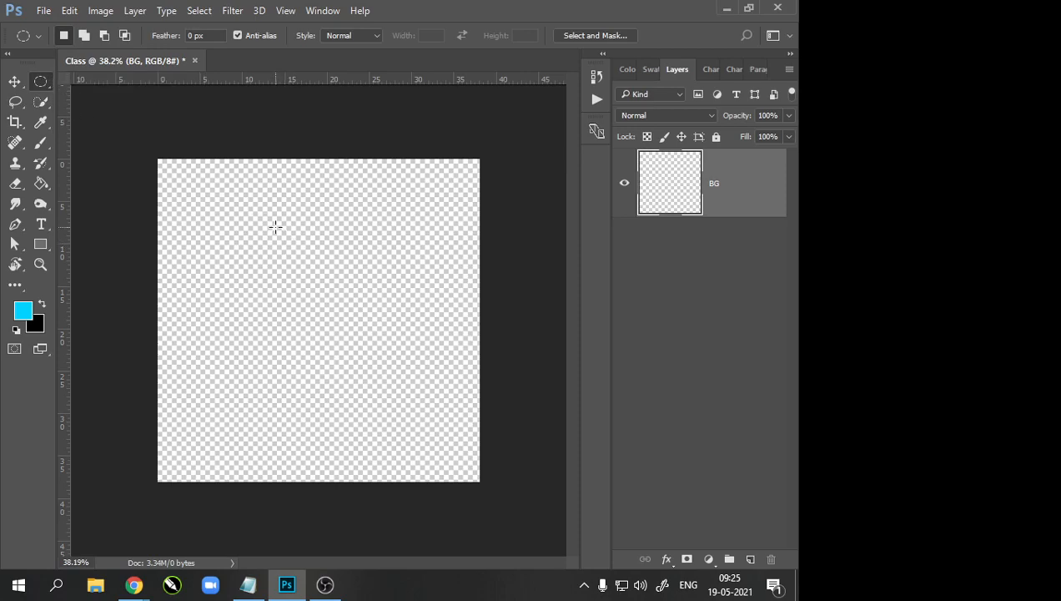
pyautogui.moveTo(352, 318); pyautogui.dragTo(398, 403)
pyautogui.scroll(1, 338, 351)
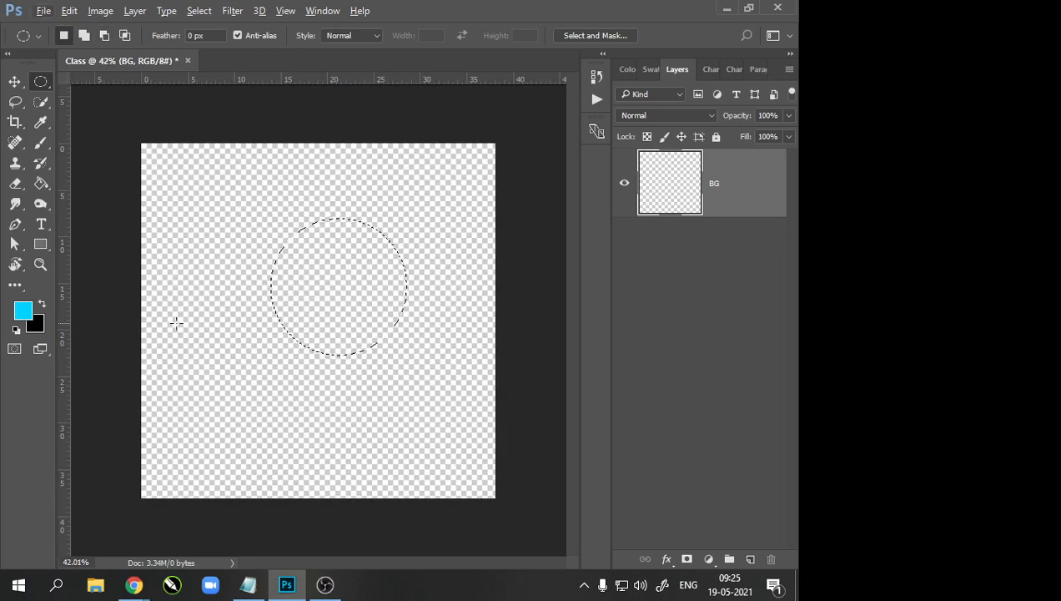
# Step: Fill the circular selection on the BG layer with the cyan foreground colour and deselect it
pyautogui.click(41, 184)
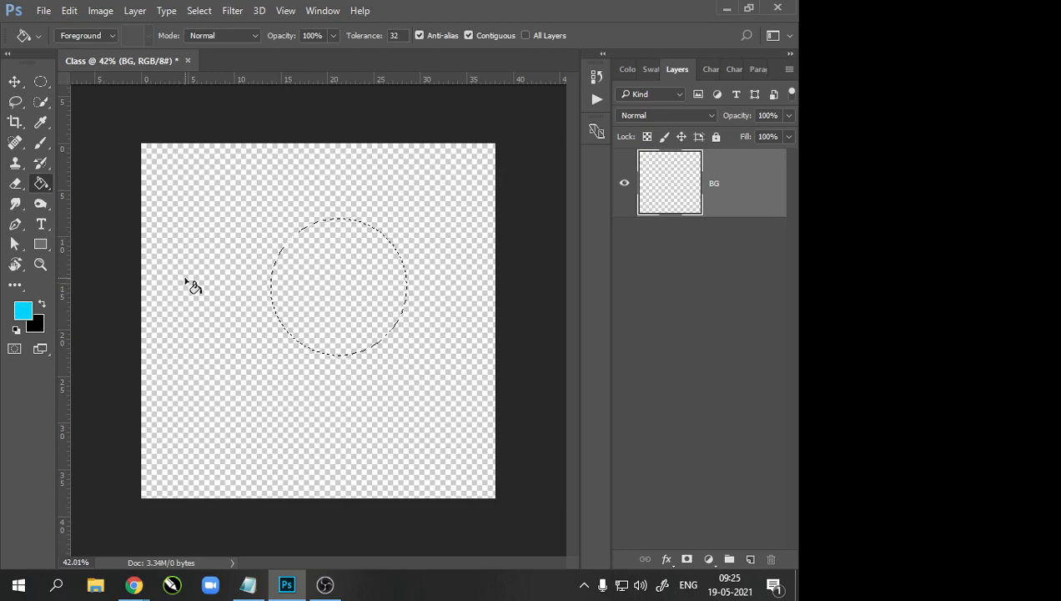
pyautogui.click(307, 257)
pyautogui.scroll(-1, 138, 260)
pyautogui.scroll(1, 147, 256)
pyautogui.scroll(-1, 143, 272)
pyautogui.hotkey('ctrl', 'd')
pyautogui.scroll(1, 208, 289)
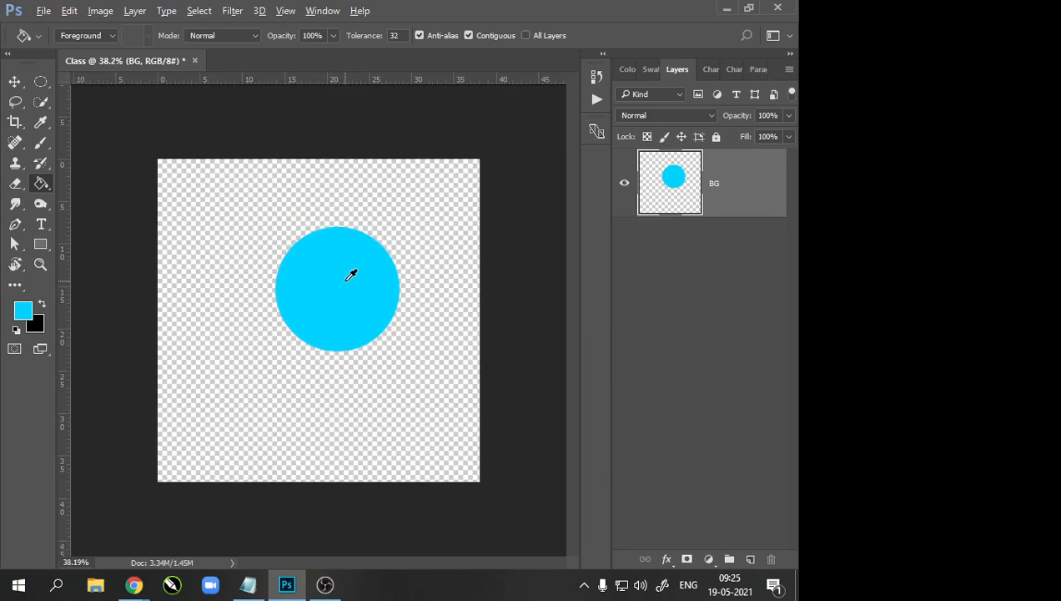
# Step: Move the cyan circle slightly so it is centred horizontally on the canvas
pyautogui.click(14, 81)
pyautogui.scroll(-2, 253, 299)
pyautogui.scroll(2, 275, 294)
pyautogui.moveTo(329, 297)
pyautogui.mouseDown()
pyautogui.moveTo(213, 332)
pyautogui.moveTo(281, 253)
pyautogui.moveTo(327, 345)
pyautogui.moveTo(324, 307)
pyautogui.mouseUp()
pyautogui.scroll(-1, 205, 350)
pyautogui.scroll(1, 221, 357)
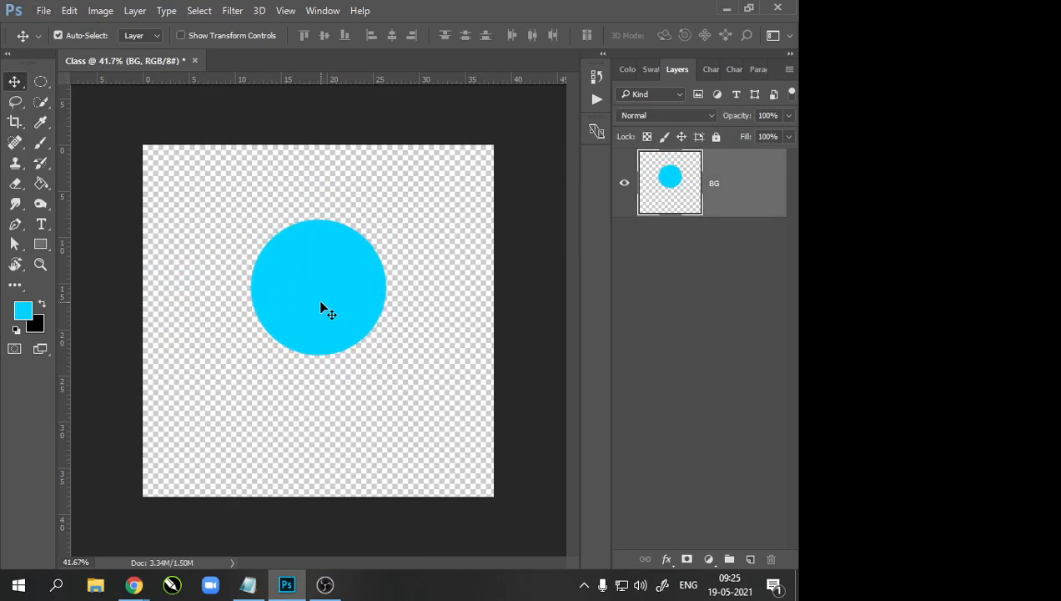
# Step: Step back through the history to undo the circle's move, fill and selection
pyautogui.hotkey('ctrl', 'alt', 'z')
pyautogui.hotkey('ctrl', 'alt', 'z')
pyautogui.hotkey('ctrl', 'alt', 'z')
pyautogui.hotkey('ctrl', 'alt', 'z')
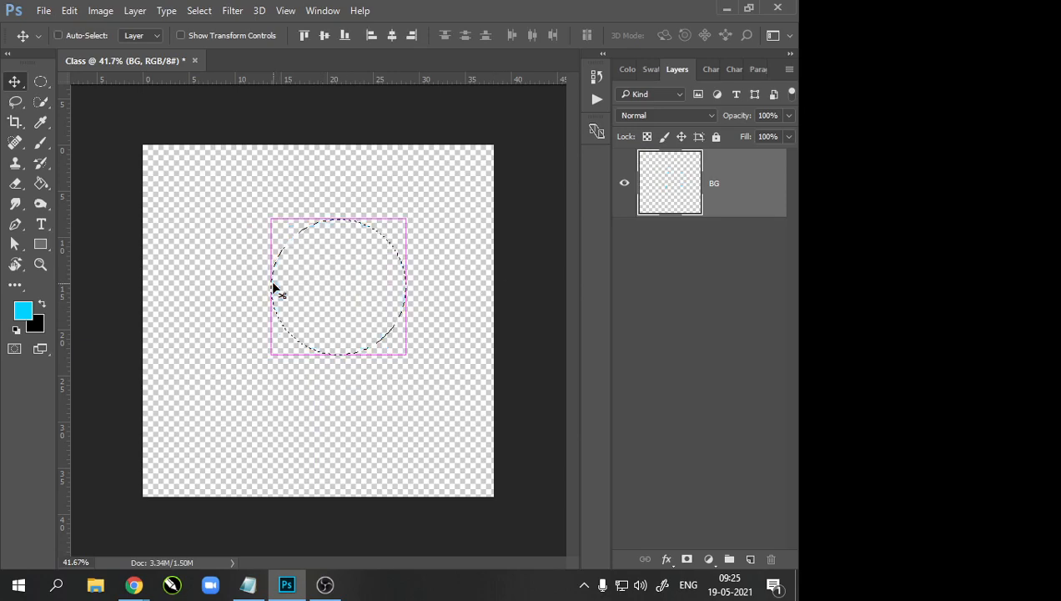
pyautogui.scroll(-1, 235, 276)
pyautogui.scroll(1, 209, 269)
pyautogui.scroll(-1, 265, 283)
pyautogui.scroll(1, 272, 284)
pyautogui.scroll(-1, 274, 281)
pyautogui.scroll(1, 267, 286)
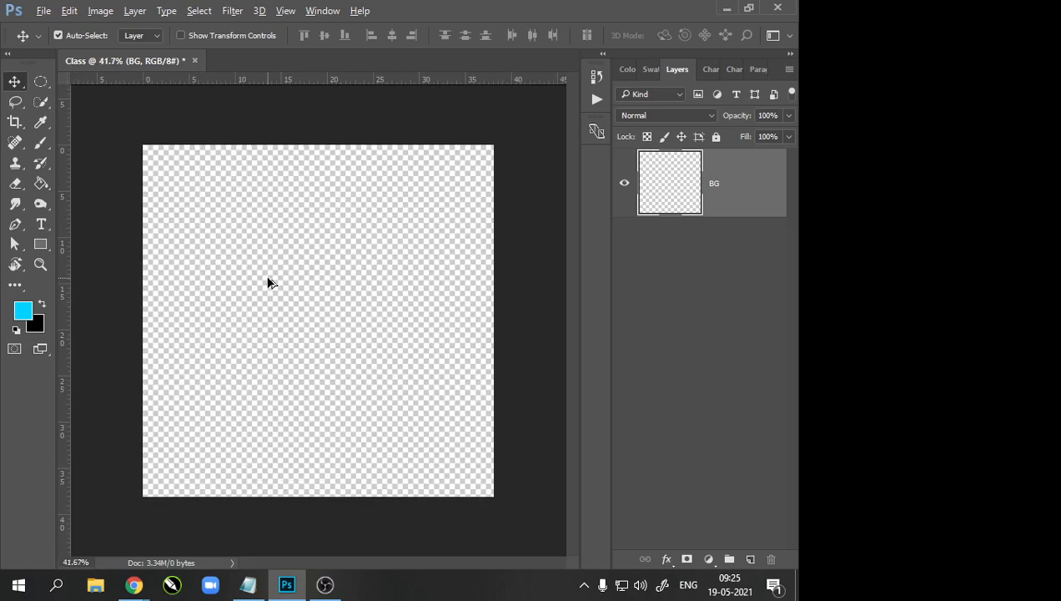
pyautogui.scroll(-1, 268, 282)
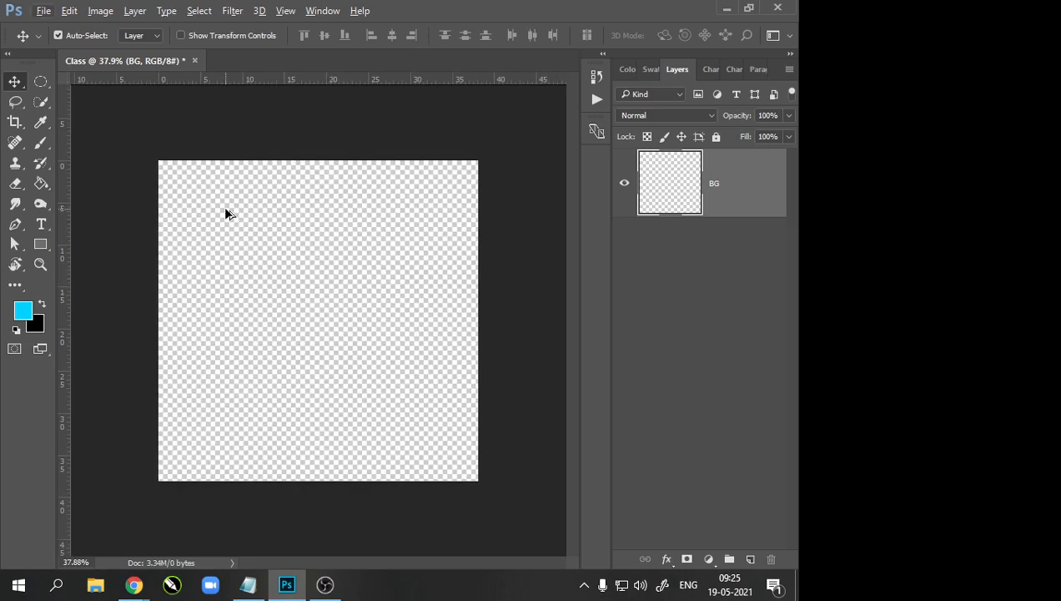
pyautogui.scroll(-1, 219, 212)
pyautogui.scroll(1, 292, 302)
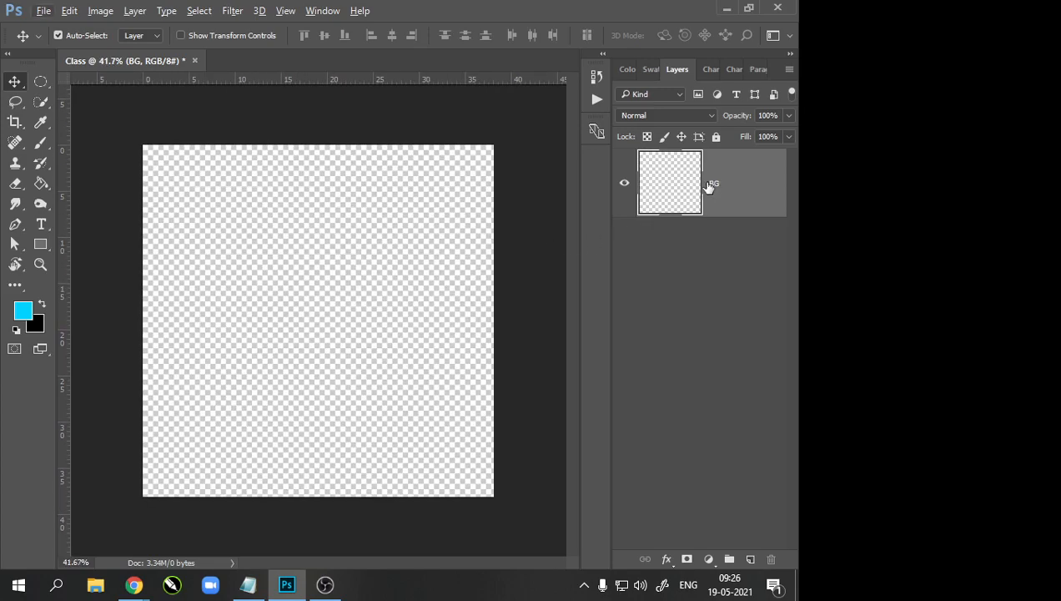
# Step: Convert the BG layer to a smart object
pyautogui.rightClick(691, 187)
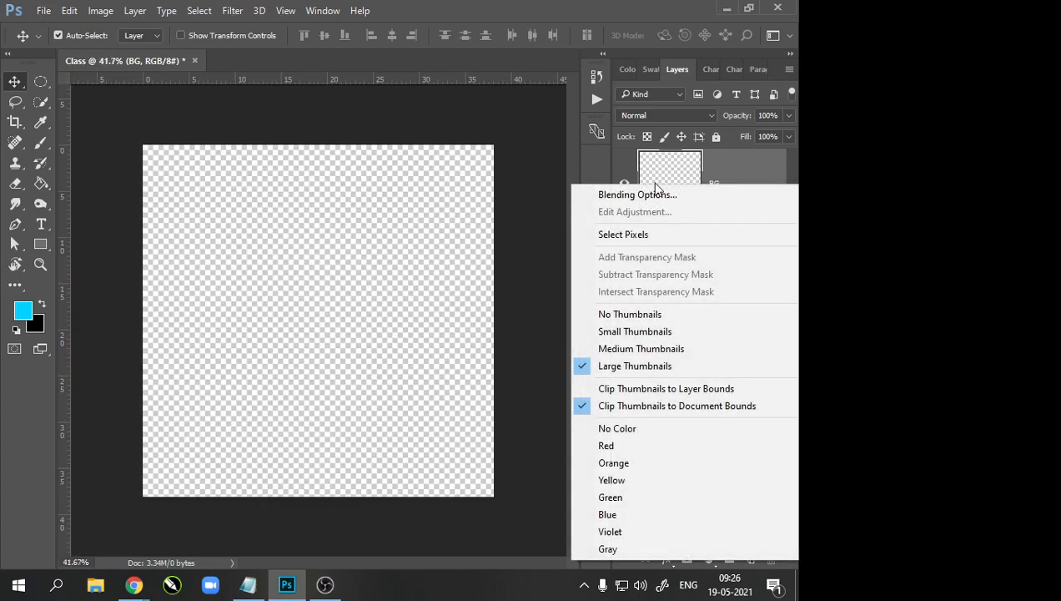
pyautogui.rightClick(724, 166)
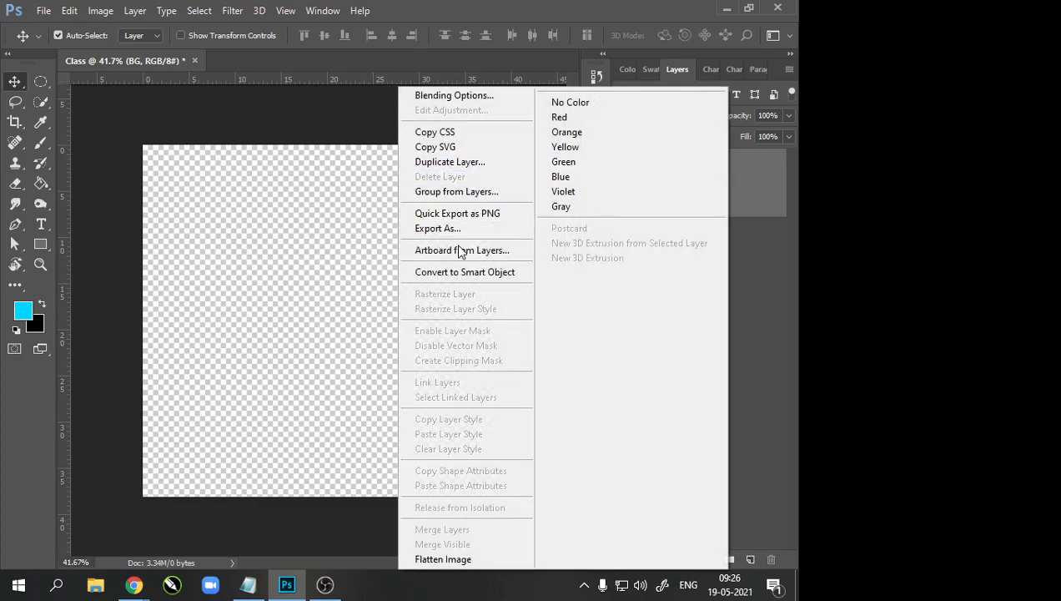
pyautogui.click(465, 273)
pyautogui.scroll(1, 248, 255)
pyautogui.scroll(-2, 248, 255)
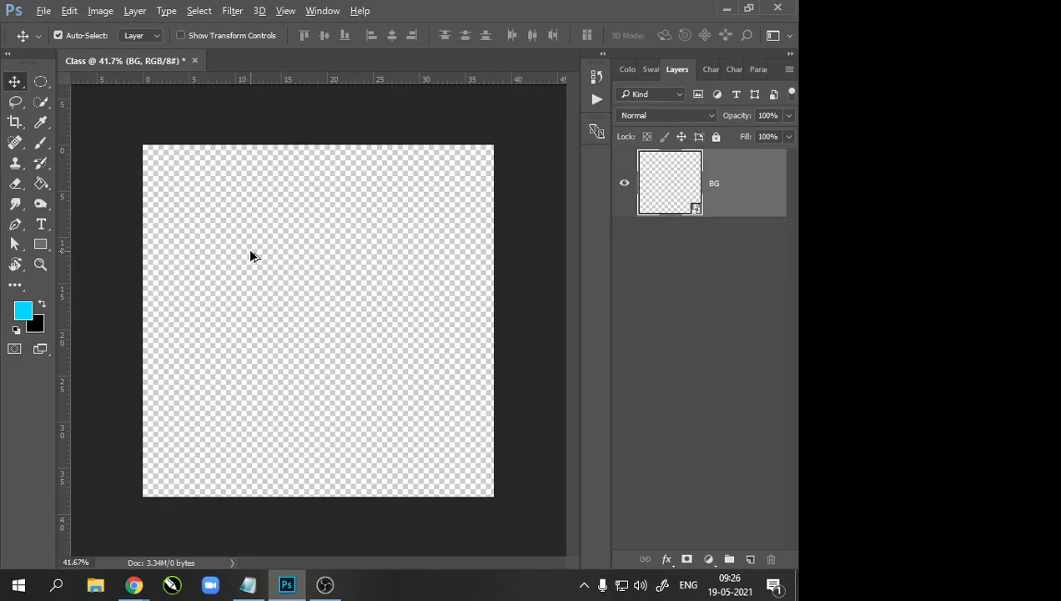
# Step: Draw a cyan rectangle shape about 327 × 380 px in the upper part of the canvas, slightly left of its centre
pyautogui.scroll(1, 259, 269)
pyautogui.click(40, 244)
pyautogui.moveTo(238, 181); pyautogui.dragTo(344, 303)
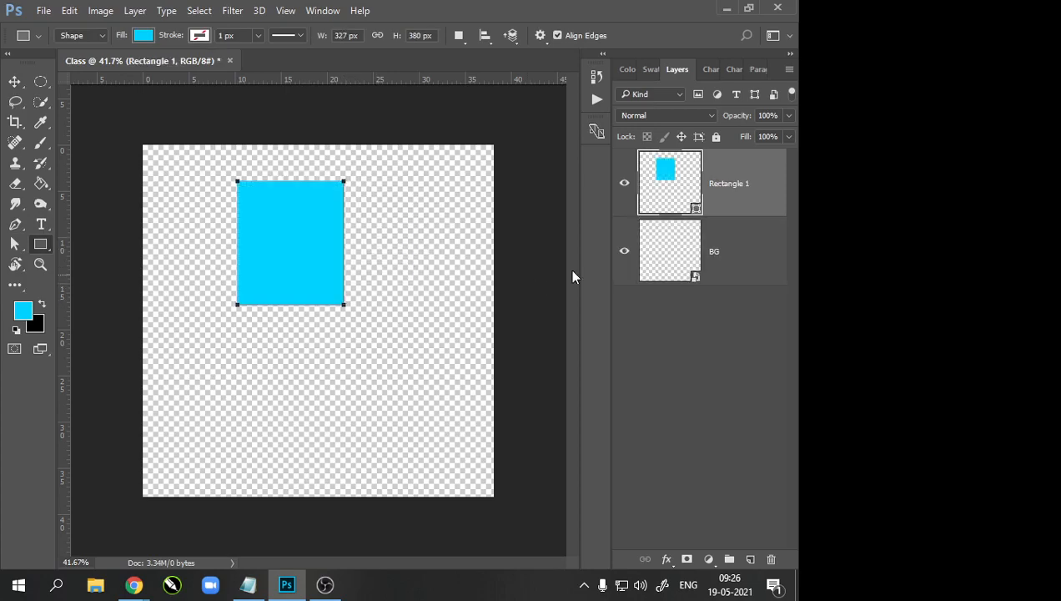
pyautogui.scroll(1, 166, 220)
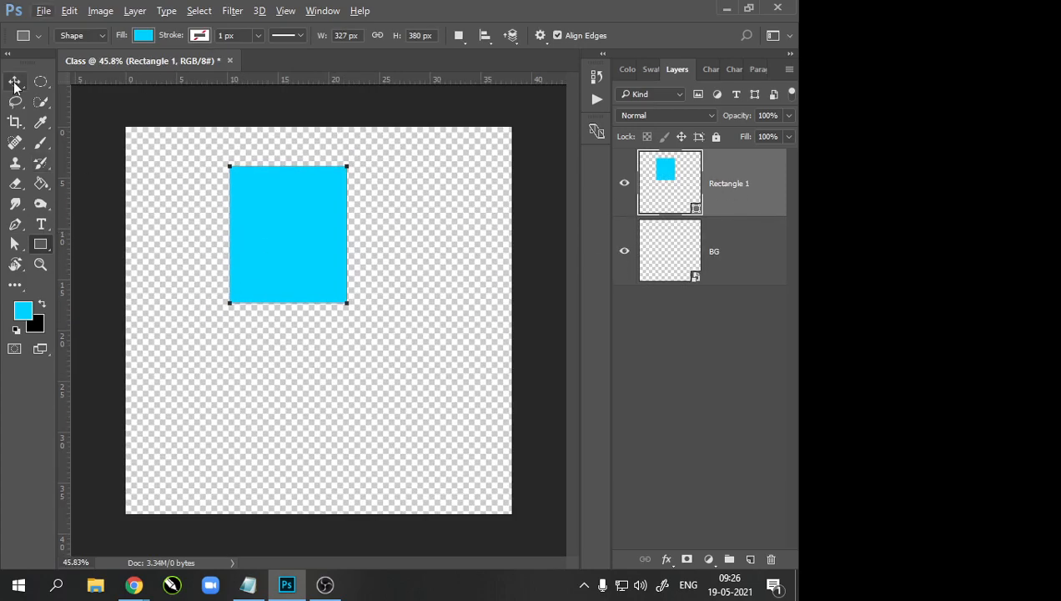
pyautogui.press('v')
pyautogui.scroll(1, 420, 220)
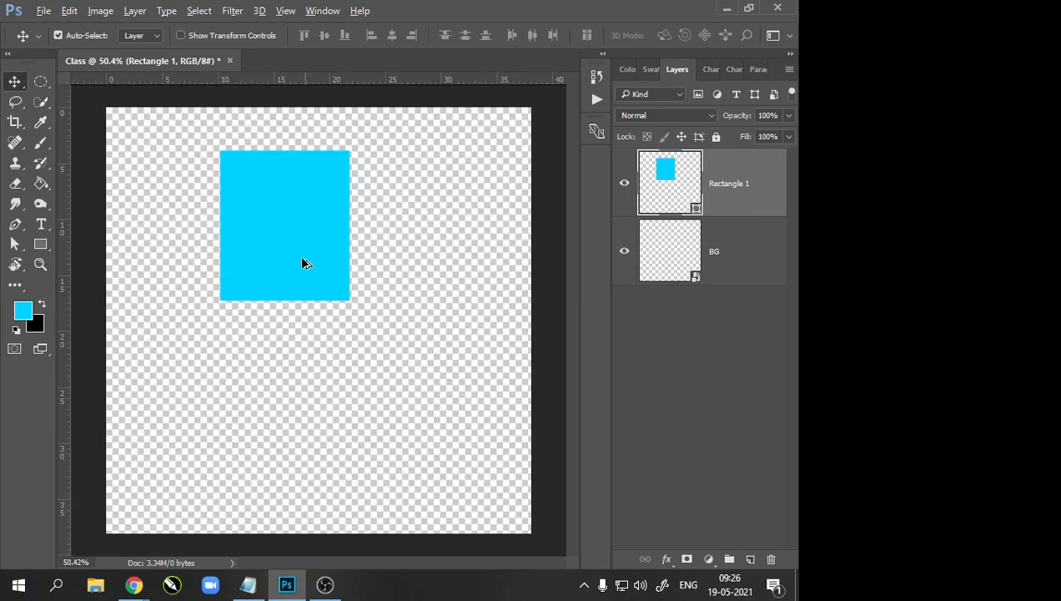
pyautogui.scroll(1, 306, 262)
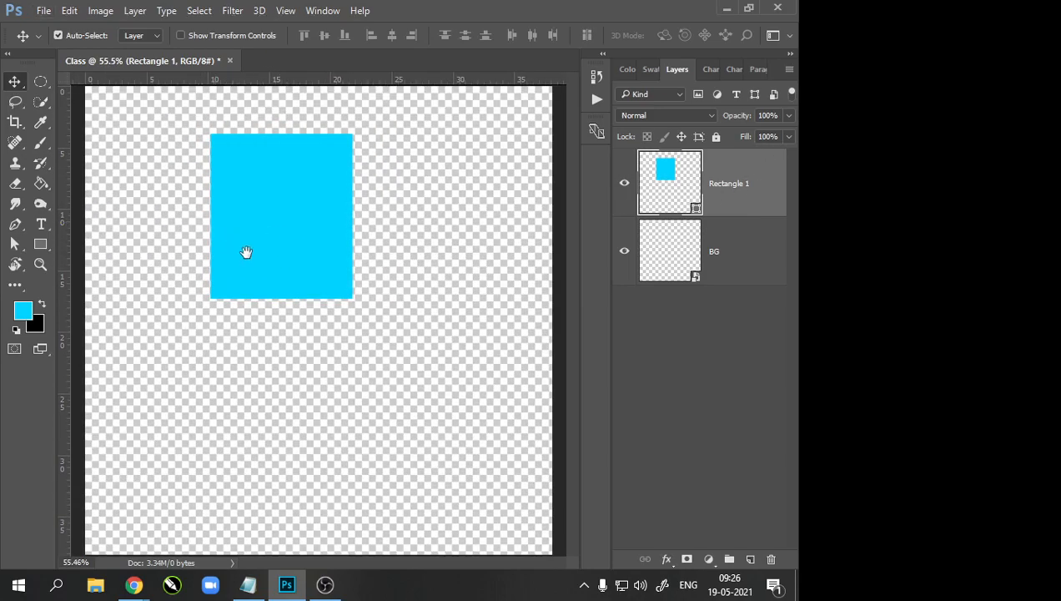
pyautogui.scroll(-2, 272, 282)
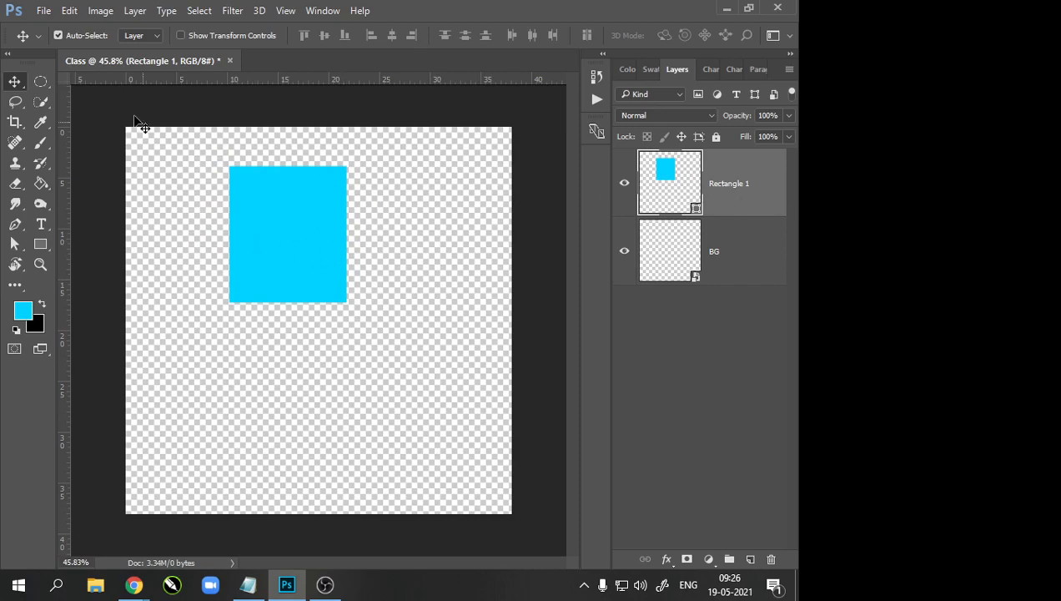
# Step: Try rasterizing the Rectangle 1 layer and brushing cyan strokes from its lower-right corner, and undo both the strokes and the rasterization
pyautogui.click(41, 142)
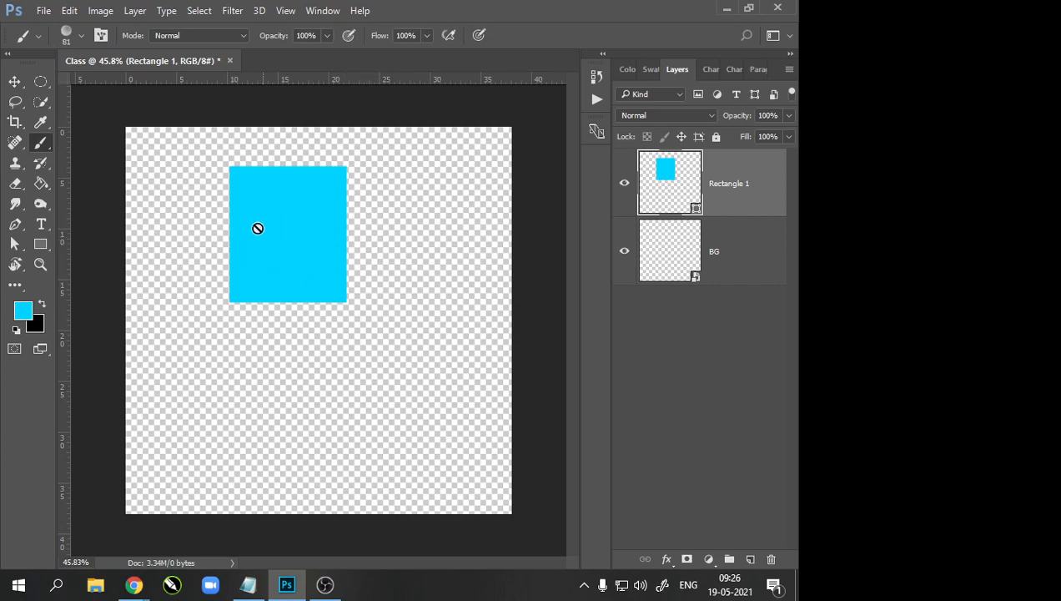
pyautogui.rightClick(706, 183)
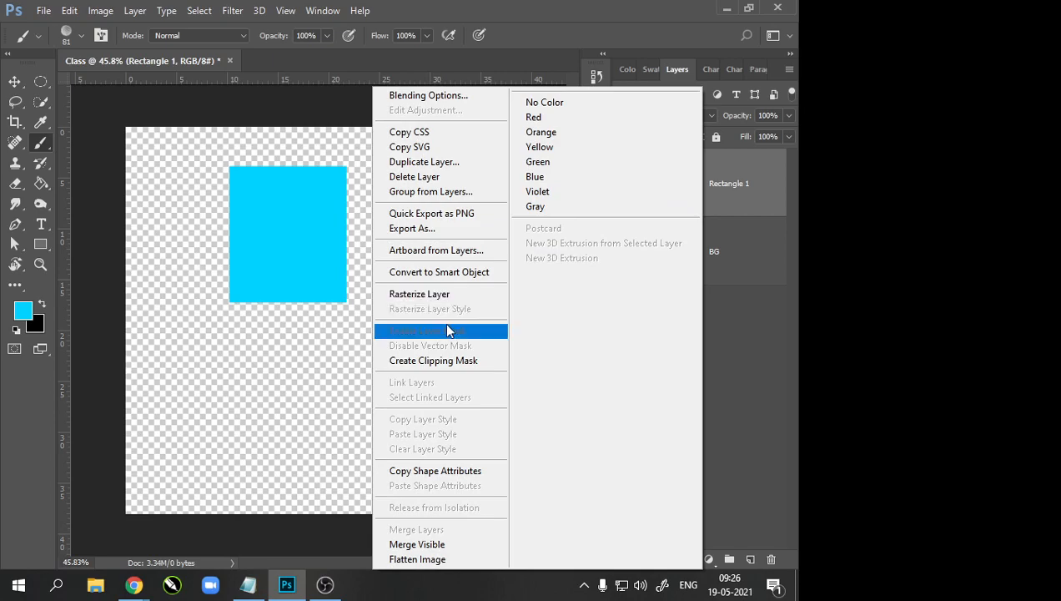
pyautogui.click(419, 293)
pyautogui.moveTo(315, 265); pyautogui.dragTo(377, 363)
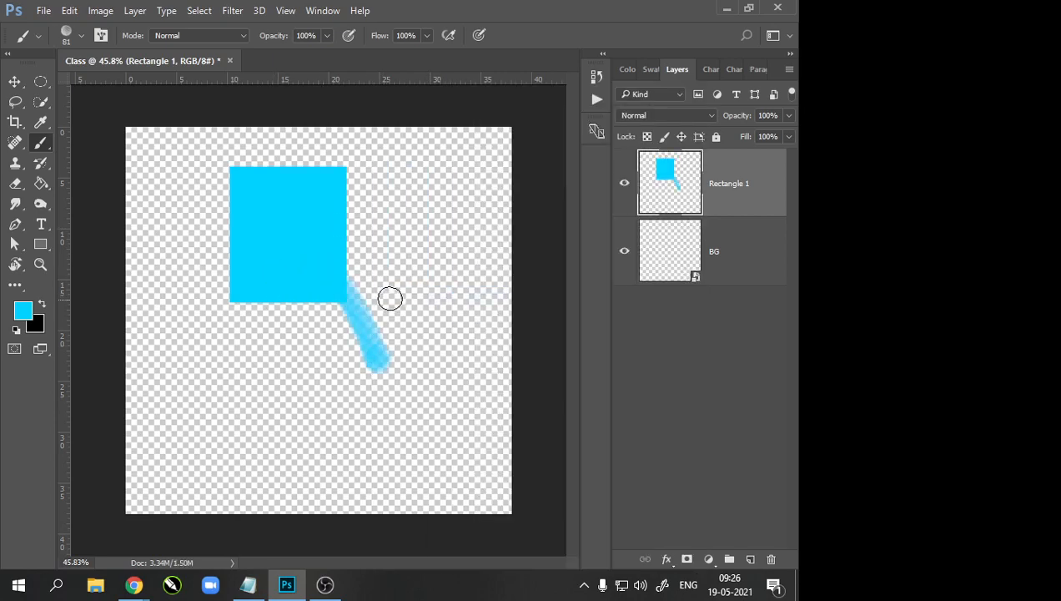
pyautogui.moveTo(402, 287)
pyautogui.mouseDown()
pyautogui.moveTo(380, 342)
pyautogui.moveTo(291, 421)
pyautogui.mouseUp()
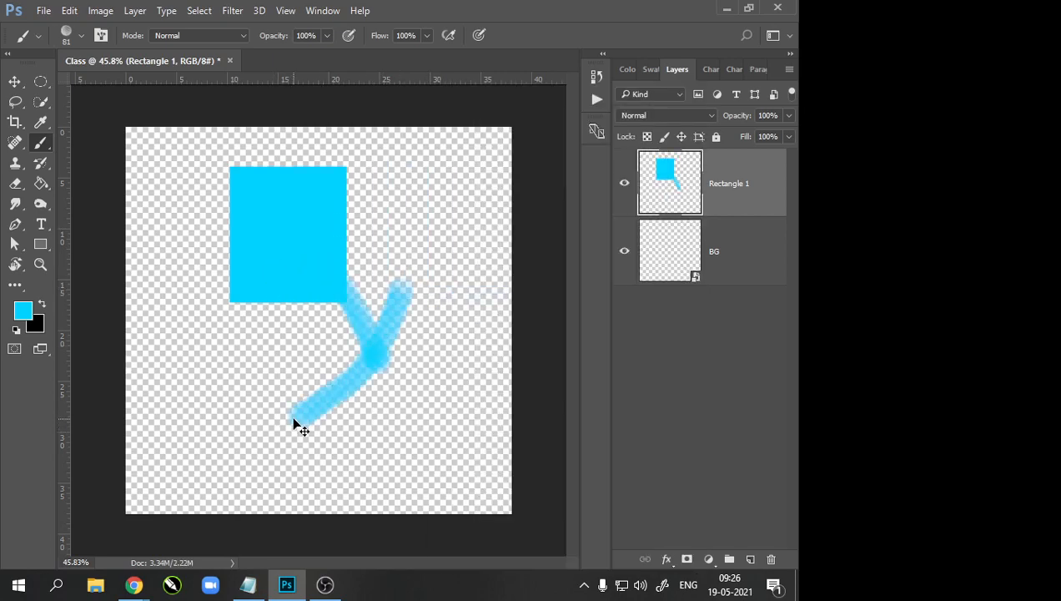
pyautogui.hotkey('ctrl', 'z')
pyautogui.hotkey('ctrl', 'z')
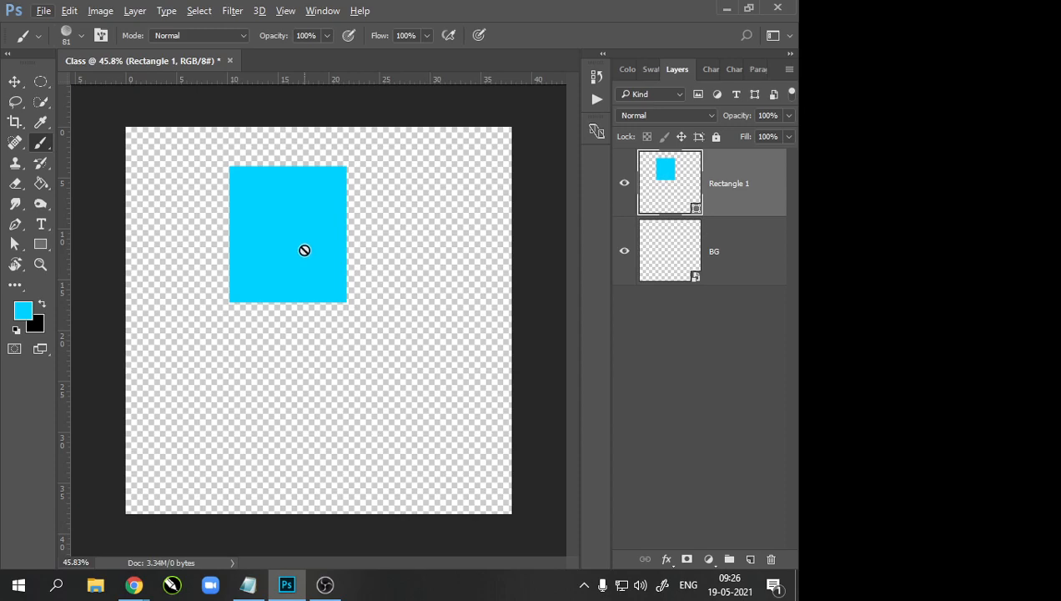
# Step: Rasterize the Rectangle 1 layer and convert it to a smart object
pyautogui.rightClick(705, 199)
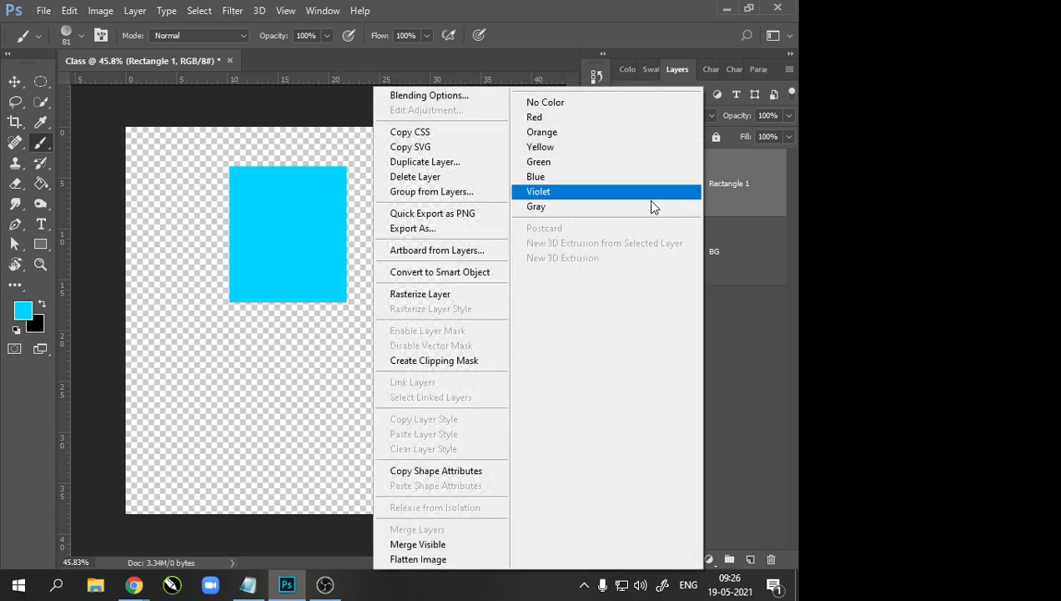
pyautogui.click(432, 295)
pyautogui.scroll(-1, 308, 315)
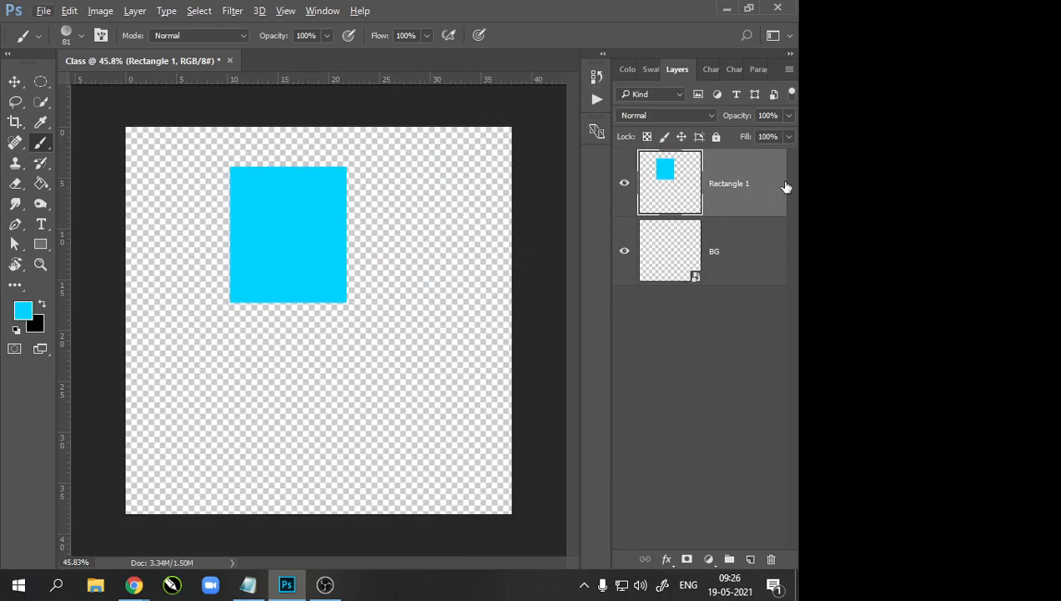
pyautogui.rightClick(719, 188)
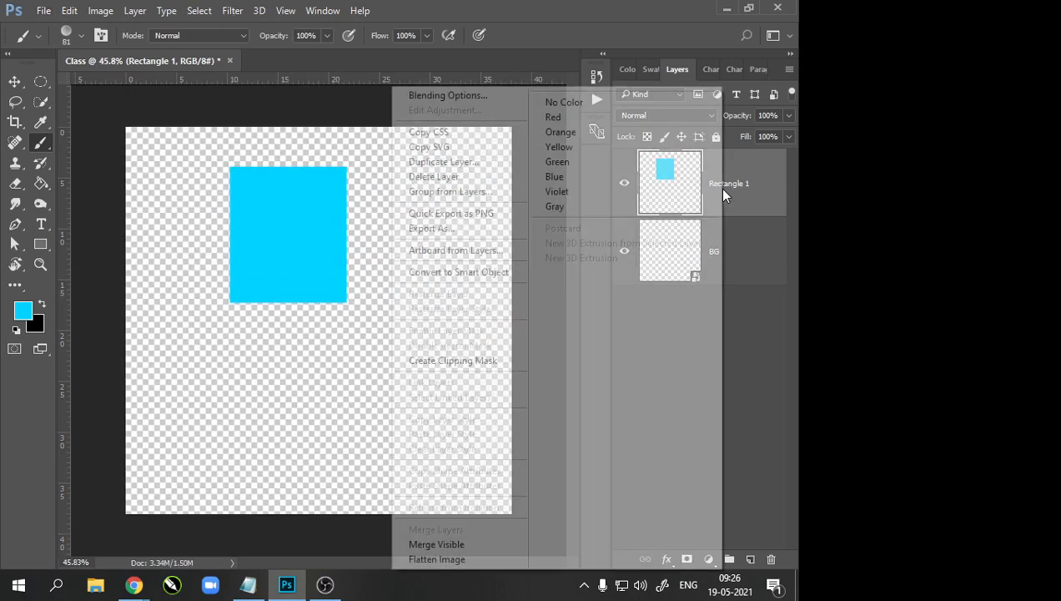
pyautogui.click(464, 271)
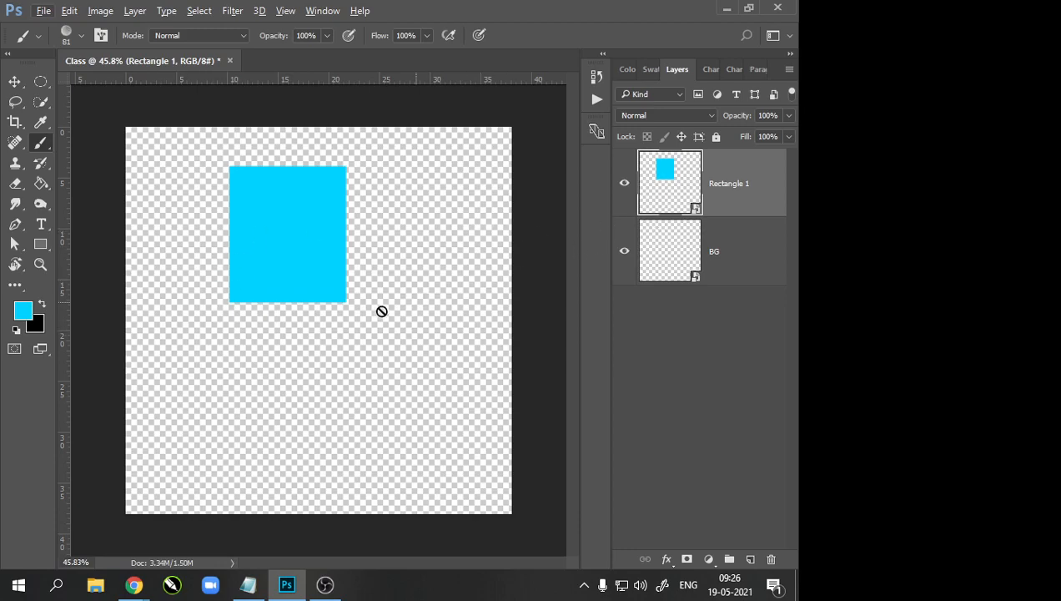
# Step: Try to paint on the Rectangle 1 smart object with the Brush tool and decline rasterizing it
pyautogui.keyDown('alt'); pyautogui.scroll(1, 405, 285); pyautogui.keyUp('alt')
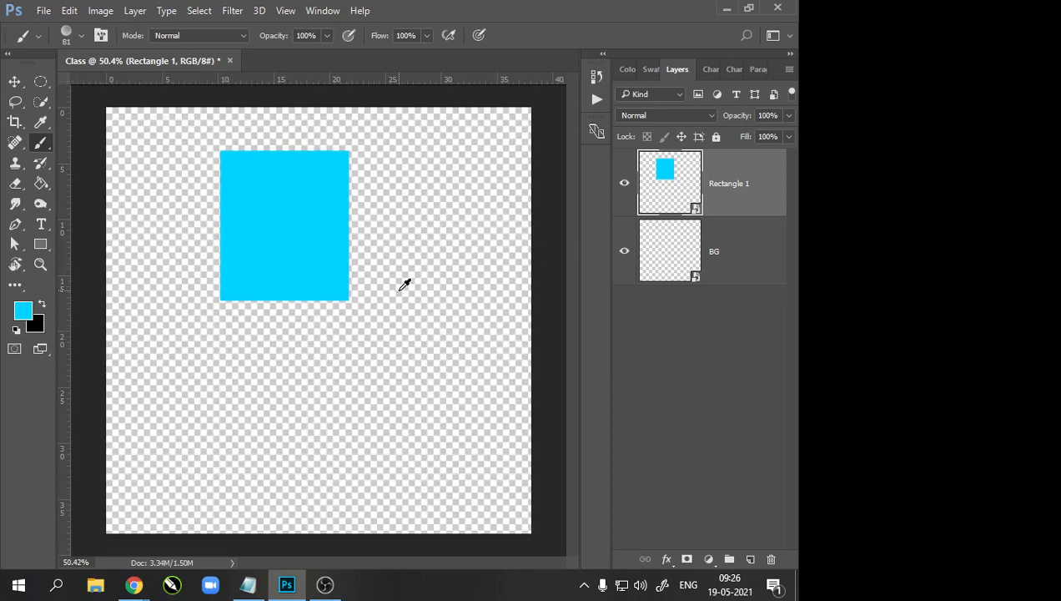
pyautogui.click(347, 299)
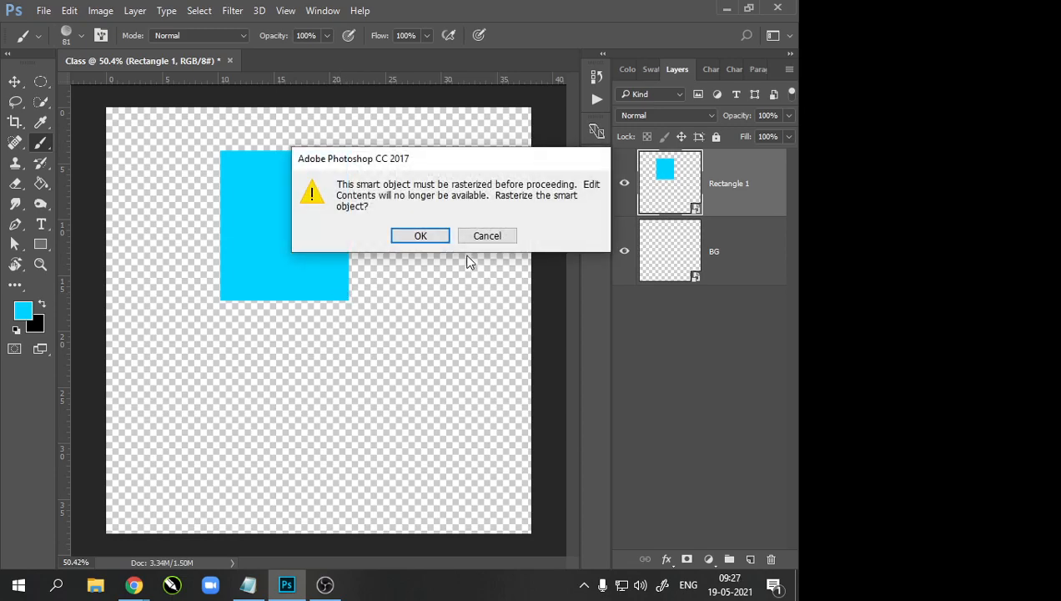
pyautogui.click(482, 235)
pyautogui.keyDown('alt'); pyautogui.scroll(-1, 291, 292); pyautogui.keyUp('alt')
pyautogui.keyDown('alt'); pyautogui.scroll(1, 296, 295); pyautogui.keyUp('alt')
# Step: Rasterize the Rectangle 1 smart object and brush several crossing cyan strokes below the rectangle's lower-right corner
pyautogui.rightClick(710, 184)
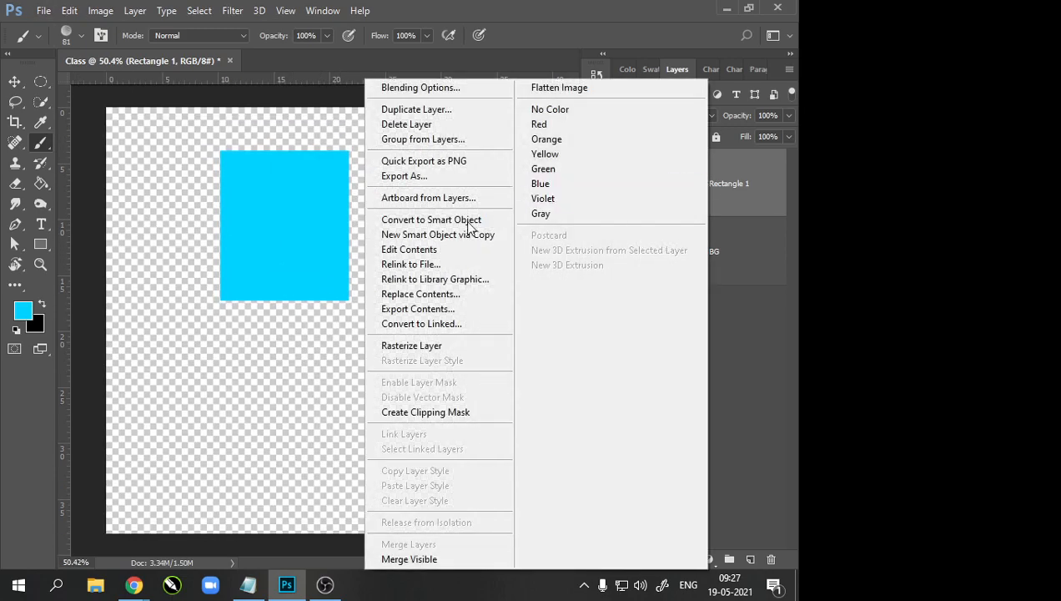
pyautogui.click(400, 343)
pyautogui.moveTo(421, 292)
pyautogui.mouseDown()
pyautogui.moveTo(450, 376)
pyautogui.moveTo(360, 336)
pyautogui.moveTo(376, 338)
pyautogui.mouseUp()
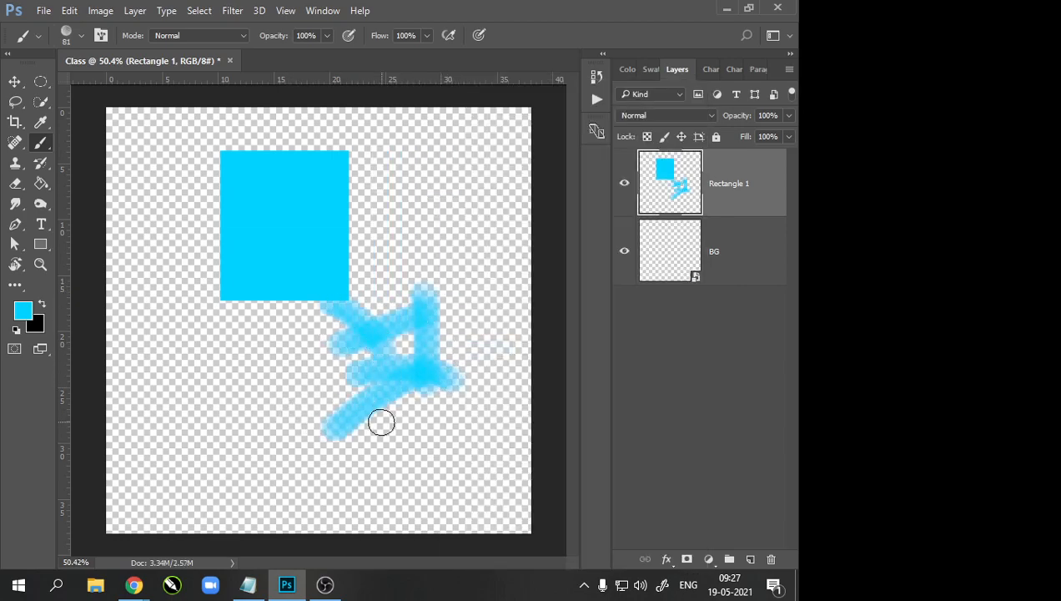
# Step: Convert the painted Rectangle 1 layer to a smart object and switch to the Move tool
pyautogui.rightClick(707, 186)
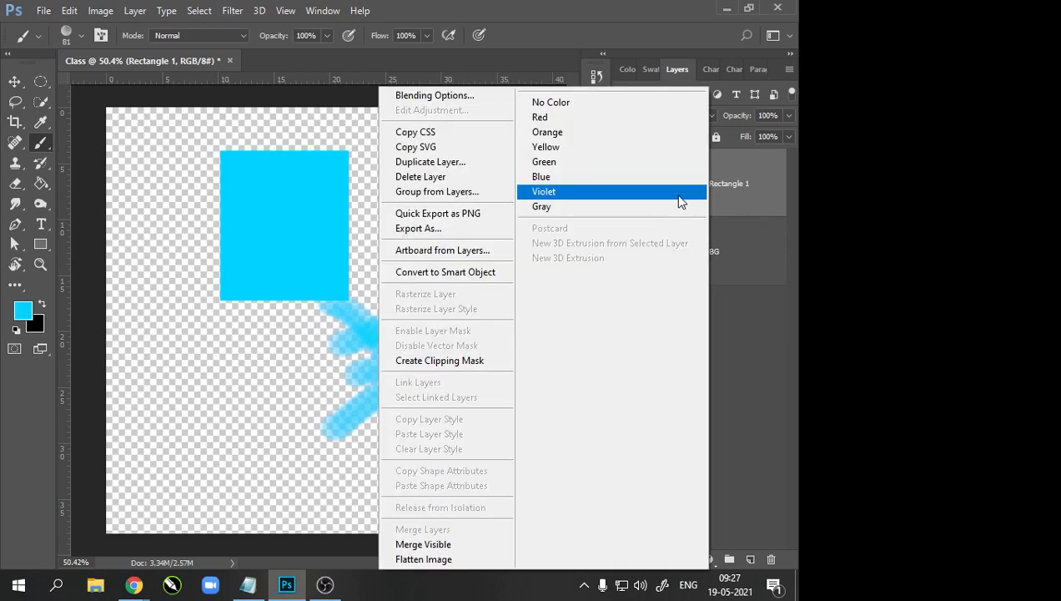
pyautogui.click(463, 272)
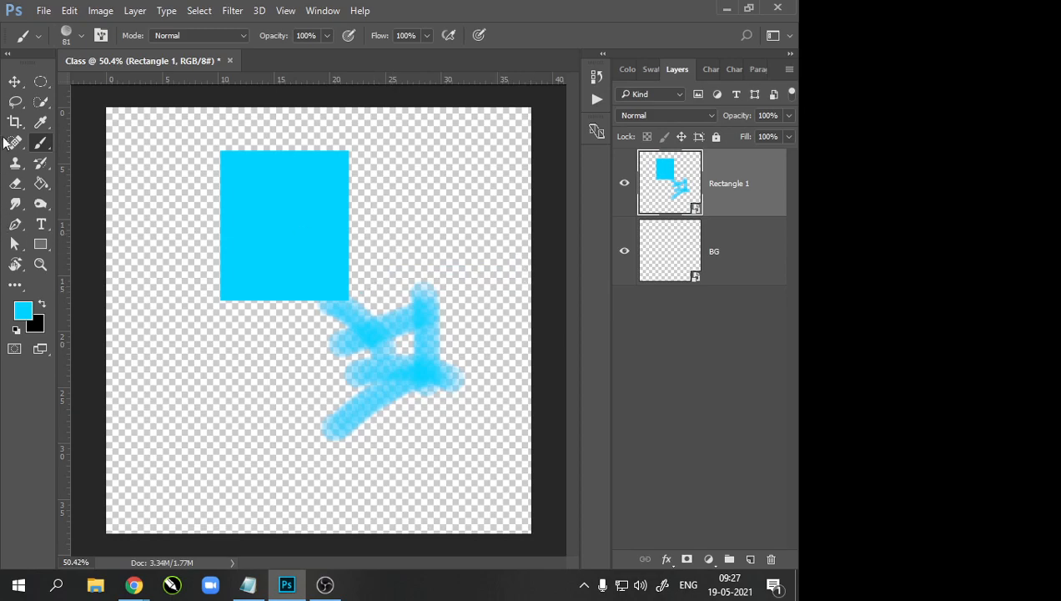
pyautogui.click(14, 81)
pyautogui.scroll(-1, 238, 273)
pyautogui.scroll(1, 238, 274)
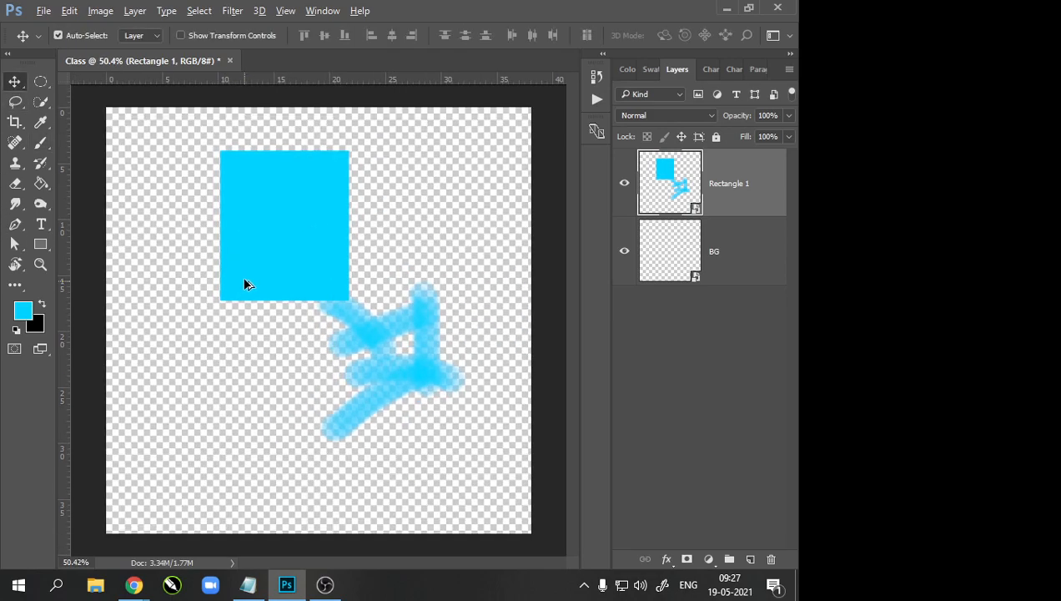
pyautogui.scroll(-1, 245, 285)
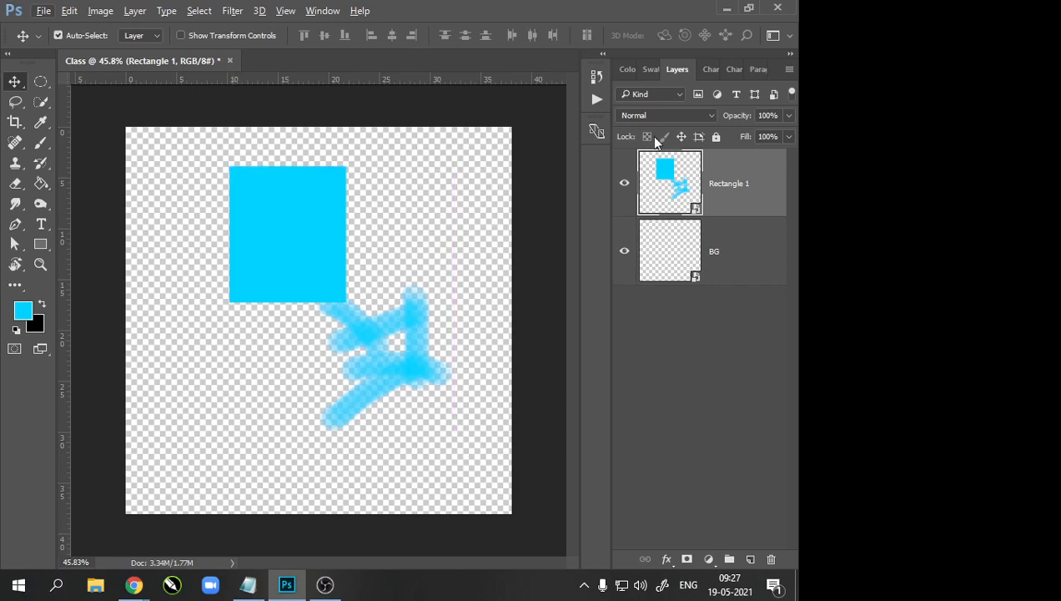
# Step: Load the outline of the Rectangle 1 layer's contents as a selection
pyautogui.keyDown('ctrl'); pyautogui.click(654, 207); pyautogui.keyUp('ctrl')
pyautogui.scroll(-2, 316, 268)
pyautogui.scroll(2, 306, 423)
pyautogui.scroll(-1, 307, 424)
pyautogui.scroll(-1, 215, 353)
pyautogui.scroll(1, 219, 350)
# Step: Delete the Rectangle 1 layer and clear the selection
pyautogui.moveTo(734, 194); pyautogui.dragTo(772, 557)
pyautogui.scroll(-1, 226, 324)
pyautogui.scroll(2, 255, 303)
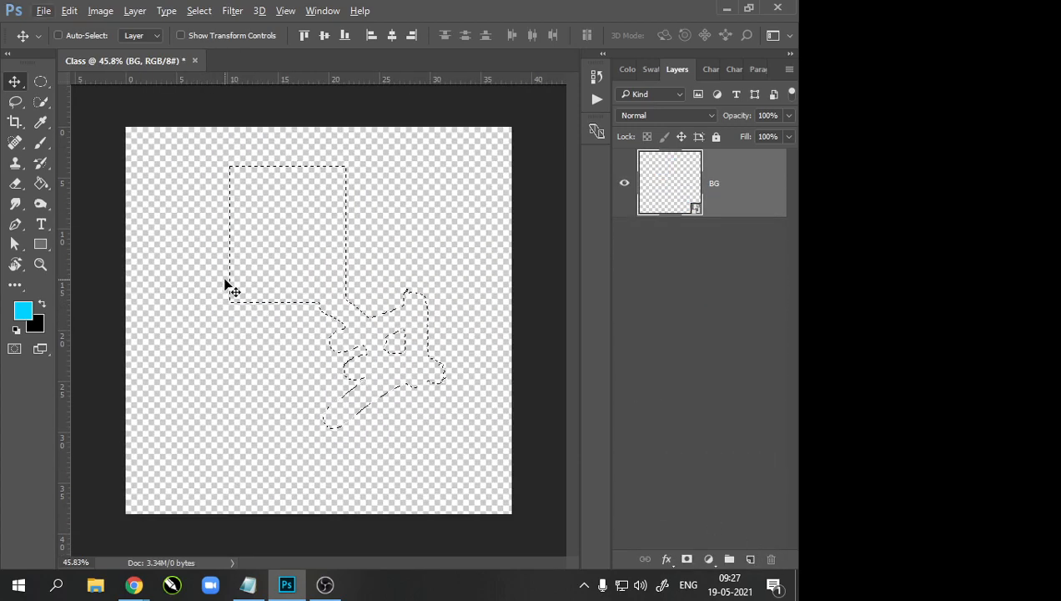
pyautogui.scroll(-1, 247, 275)
pyautogui.scroll(2, 302, 327)
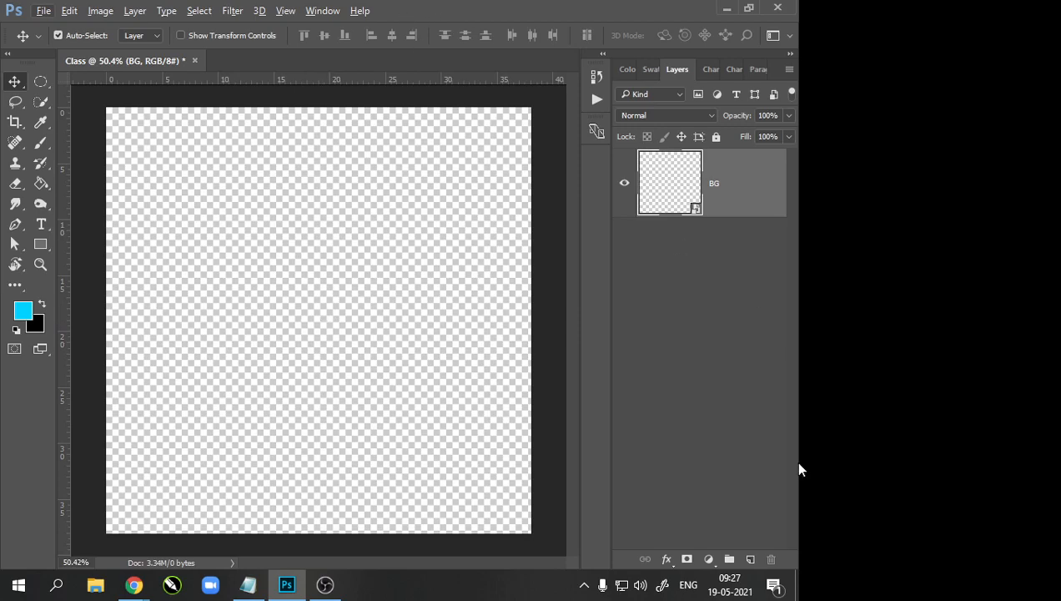
# Step: Add three new empty layers above the BG layer
pyautogui.click(750, 559)
pyautogui.click(750, 559)
pyautogui.click(750, 559)
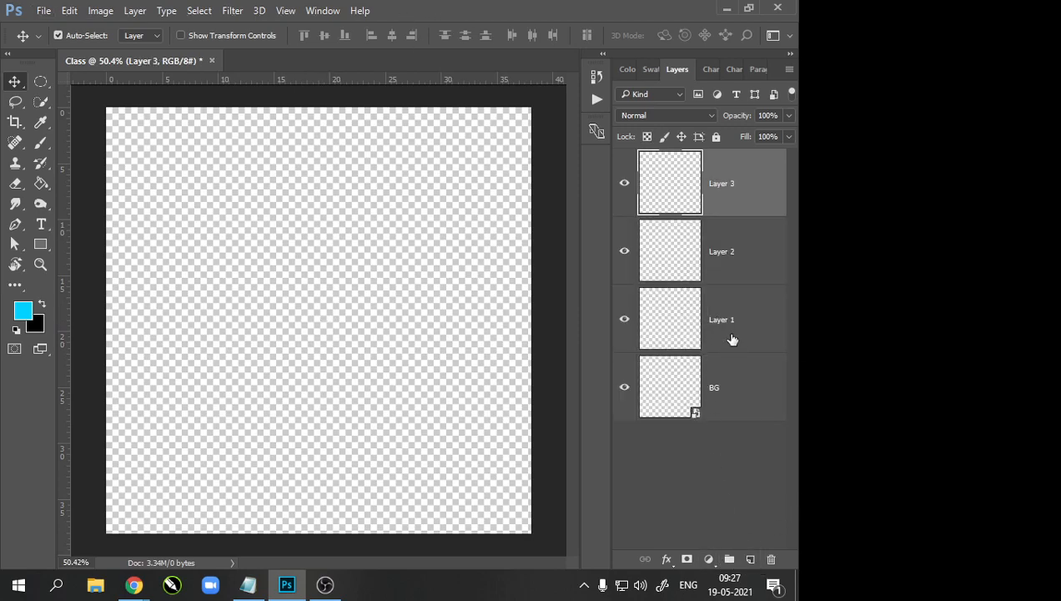
# Step: Draw a five-sided cyan polygon shape about 1182 × 1197 px on Layer 1, extending past the canvas's upper-left corner
pyautogui.click(731, 337)
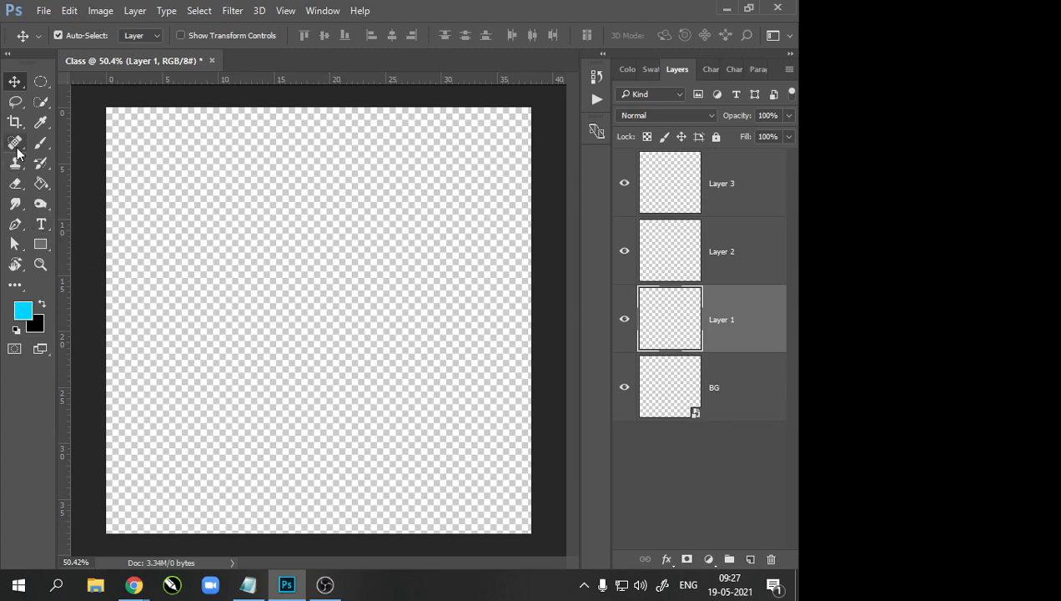
pyautogui.click(40, 244)
pyautogui.click(95, 287)
pyautogui.moveTo(264, 227); pyautogui.dragTo(440, 379)
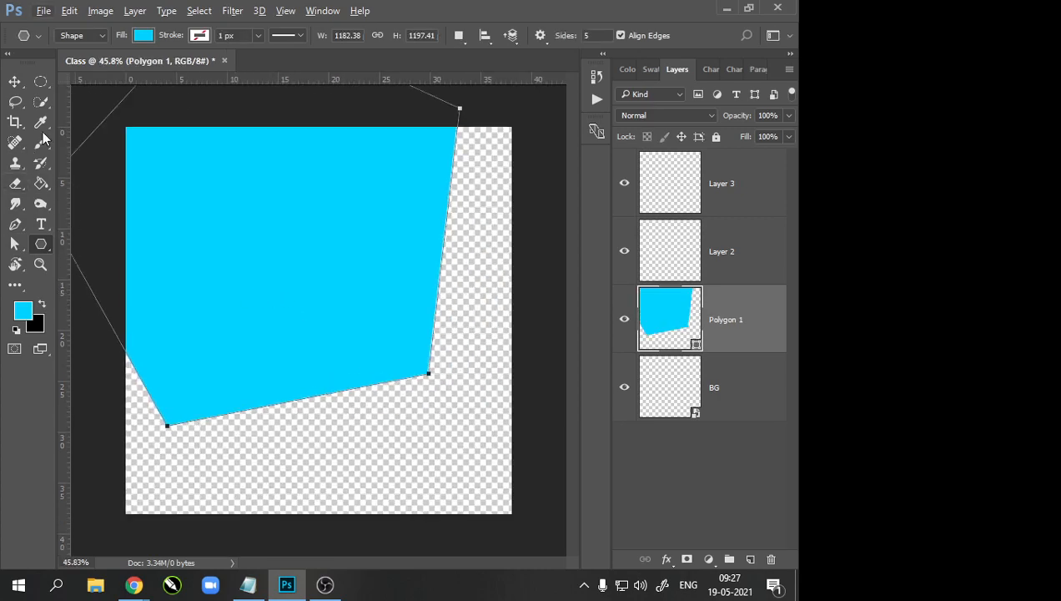
# Step: Load the polygon's outline as a selection and make Layer 2 the active layer
pyautogui.keyDown('ctrl'); pyautogui.click(678, 327); pyautogui.keyUp('ctrl')
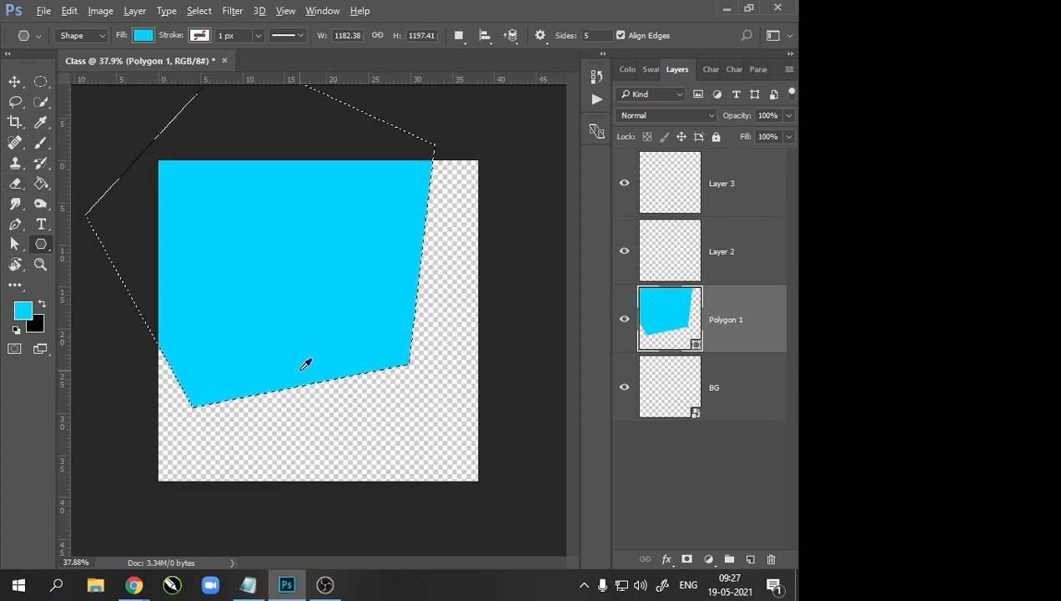
pyautogui.scroll(-3, 305, 365)
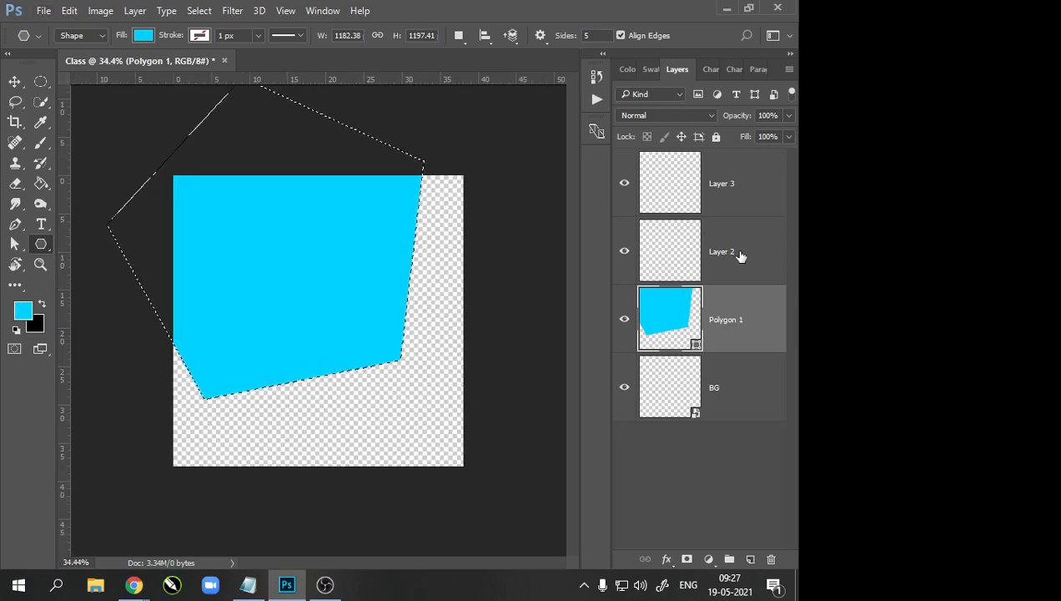
pyautogui.click(741, 255)
pyautogui.click(738, 175)
pyautogui.click(718, 241)
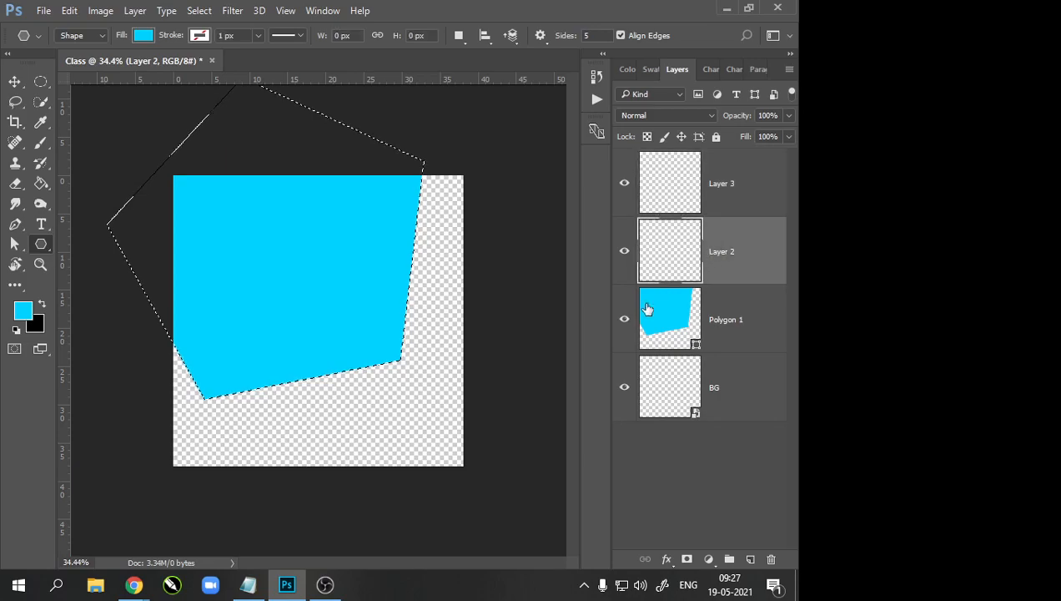
# Step: Delete the Polygon 1 layer, keeping its selection, and make Layer 3 the active layer
pyautogui.click(726, 320)
pyautogui.moveTo(740, 325); pyautogui.dragTo(771, 558)
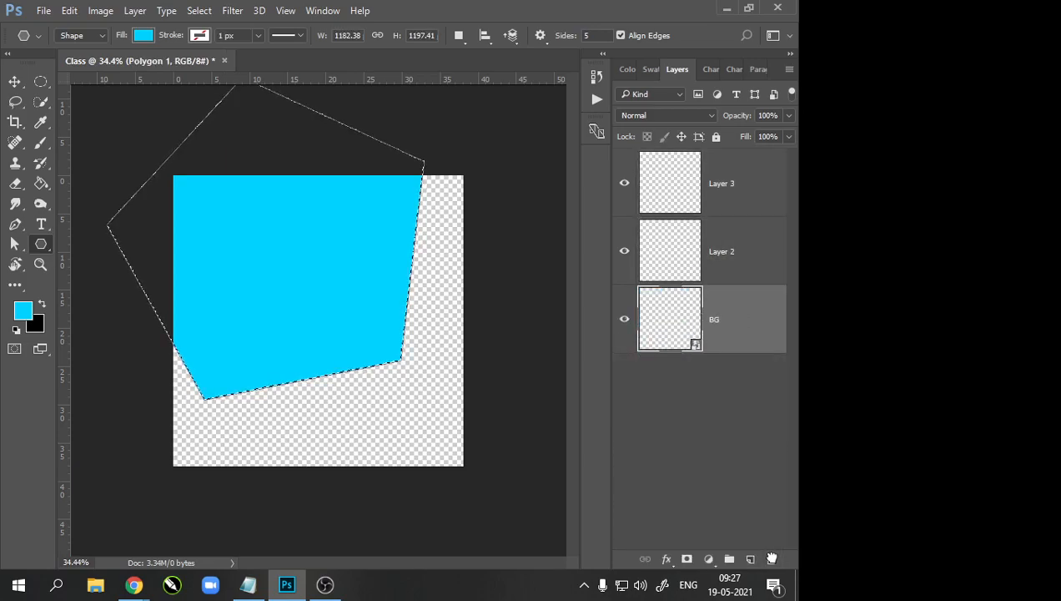
pyautogui.click(721, 254)
pyautogui.click(714, 195)
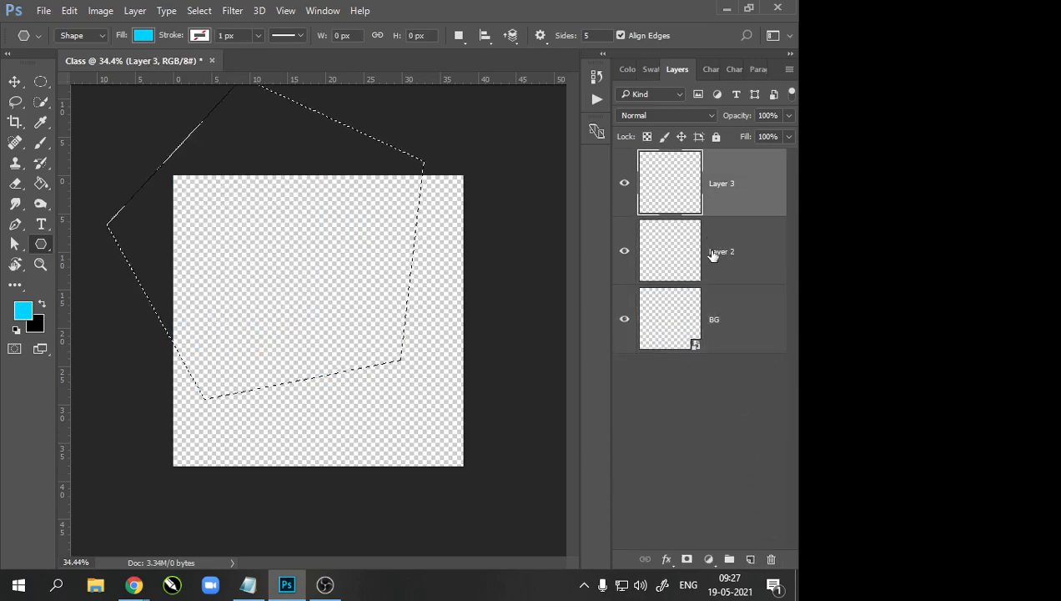
pyautogui.click(722, 254)
pyautogui.click(734, 186)
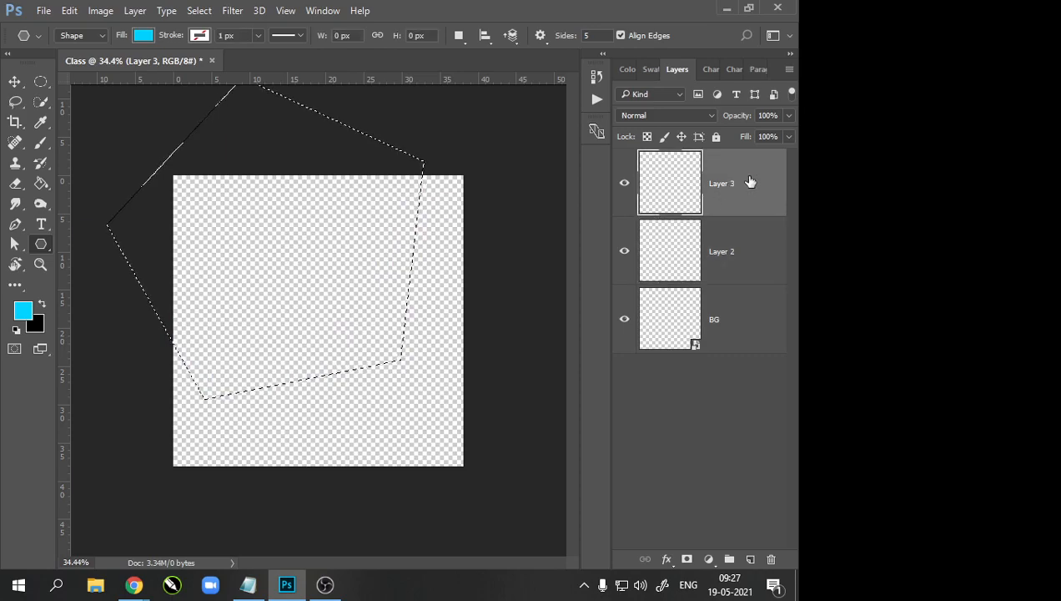
# Step: View the Red, Green and Blue channels one at a time and show the composite RGB channel again
pyautogui.click(712, 71)
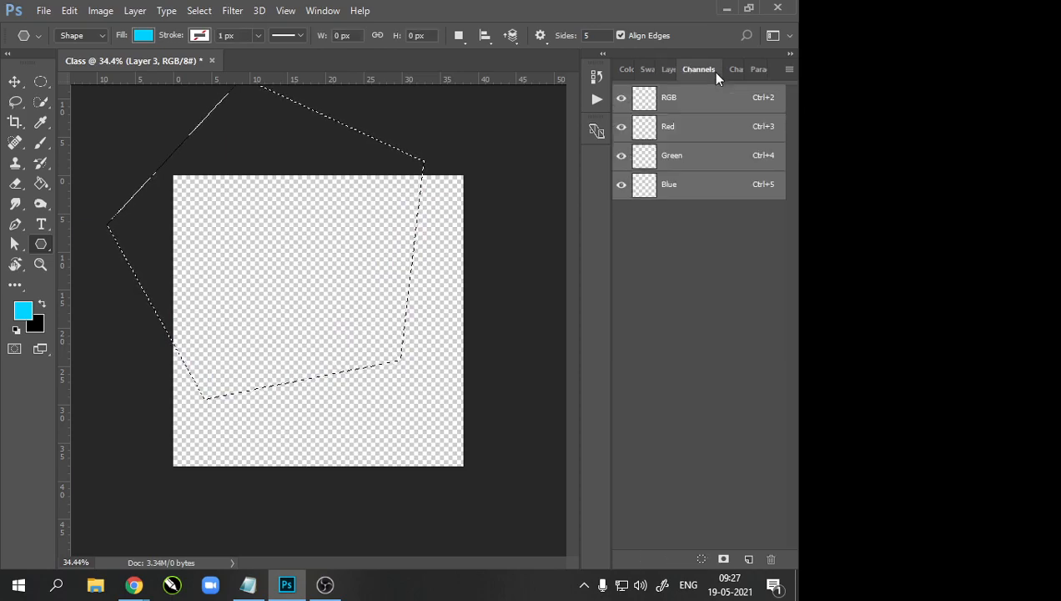
pyautogui.click(685, 135)
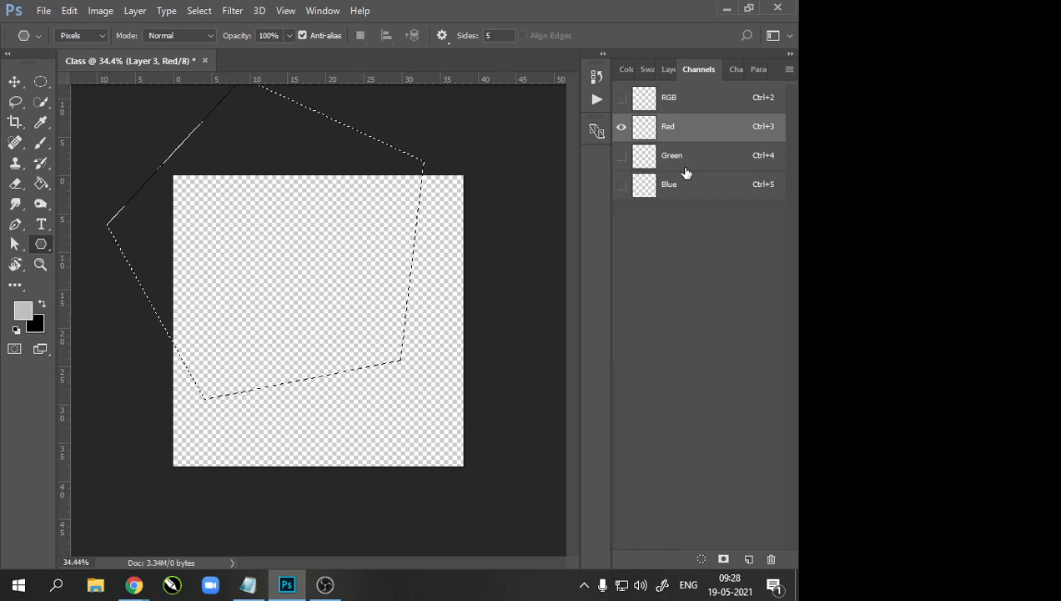
pyautogui.click(685, 167)
pyautogui.click(685, 191)
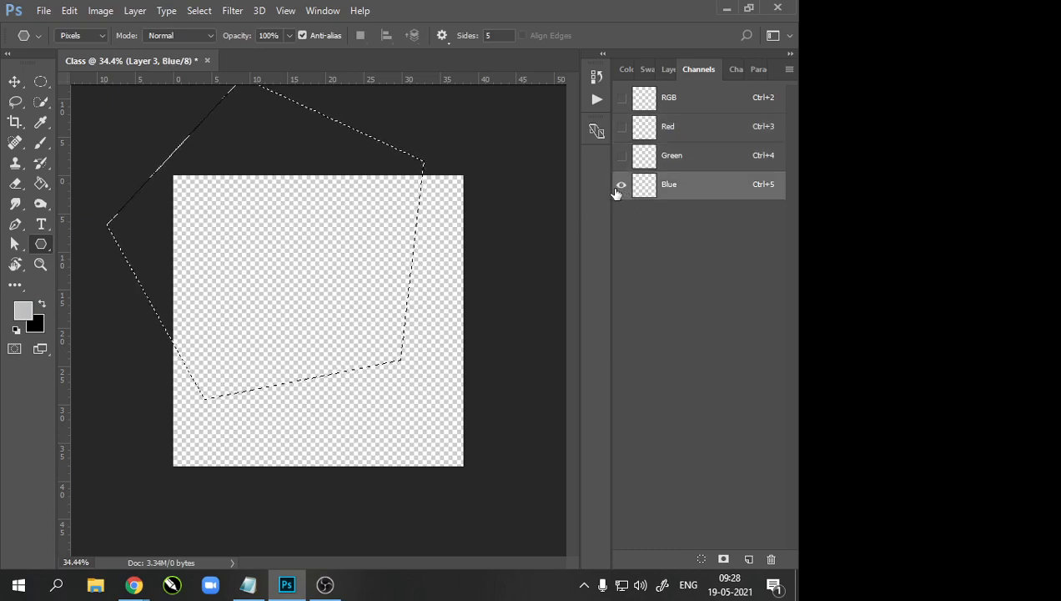
pyautogui.click(621, 100)
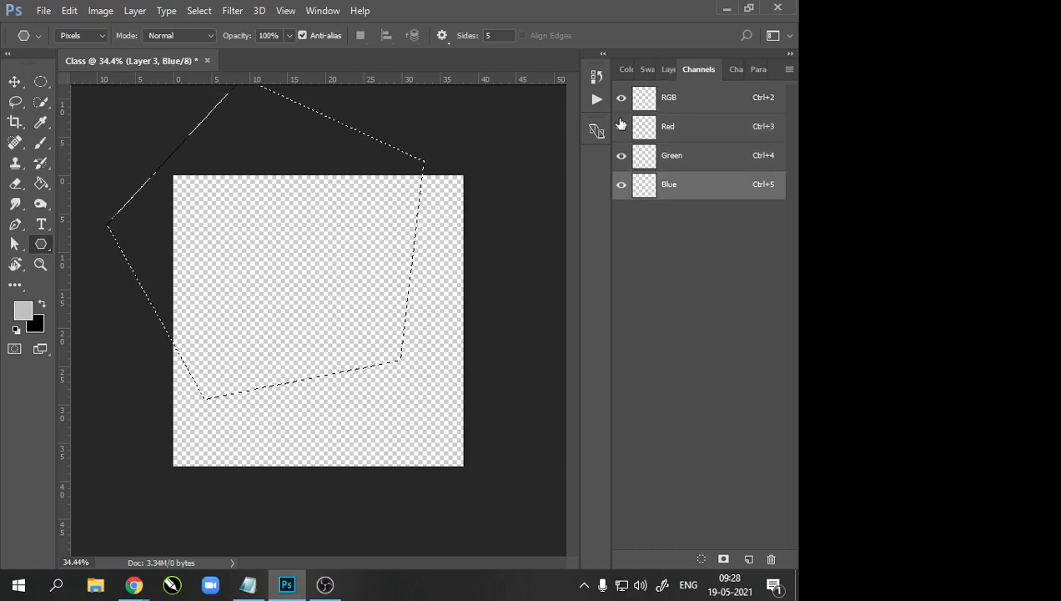
# Step: Clear the polygon selection and delete Layer 3 and Layer 2, leaving only the BG layer
pyautogui.click(667, 69)
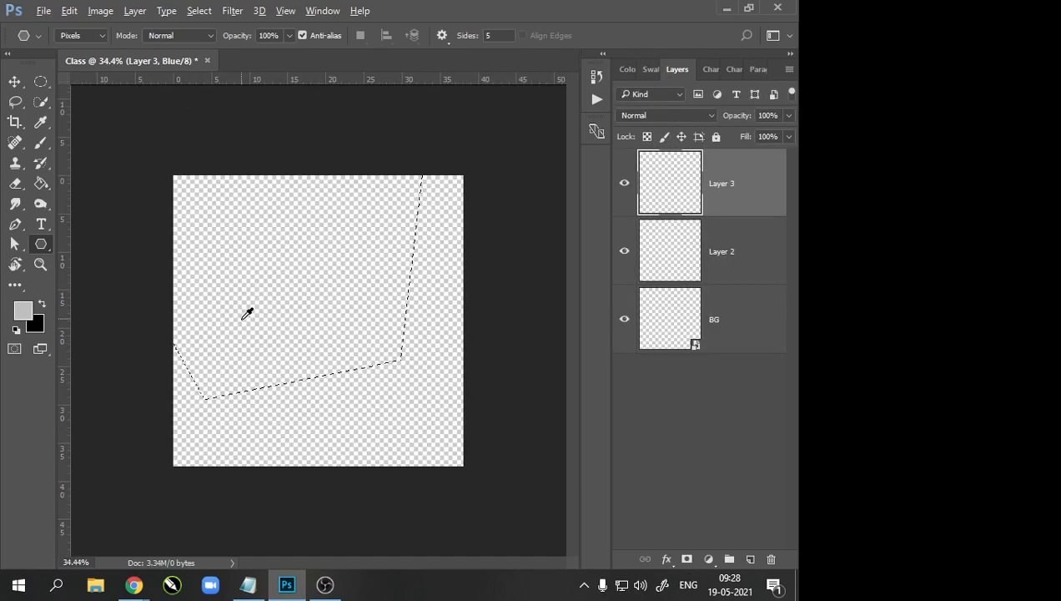
pyautogui.scroll(-2, 242, 317)
pyautogui.hotkey('ctrl', 'd')
pyautogui.scroll(-2, 256, 330)
pyautogui.scroll(3, 256, 330)
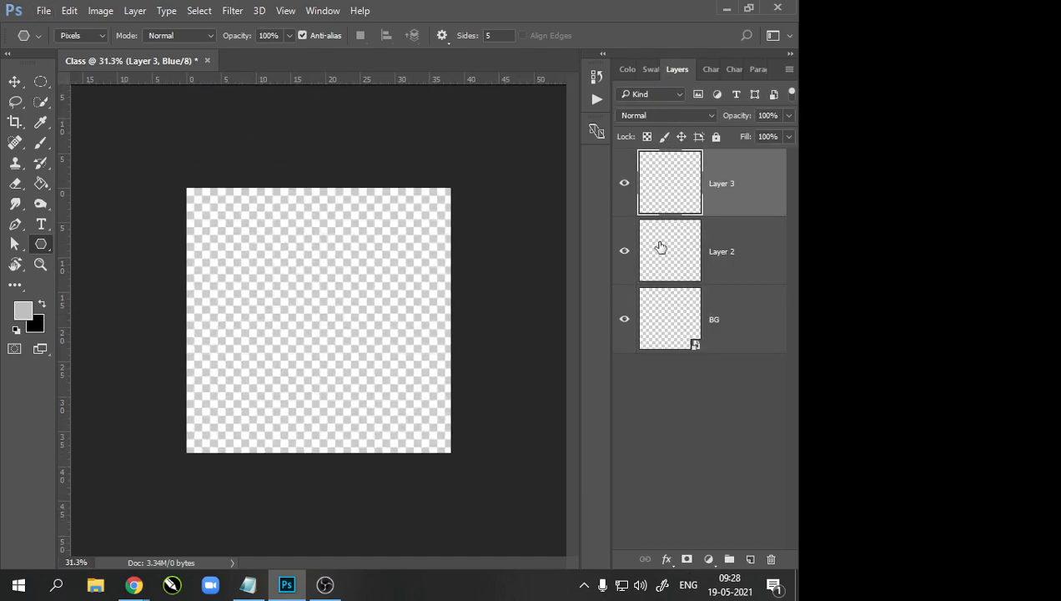
pyautogui.moveTo(752, 174); pyautogui.dragTo(771, 559)
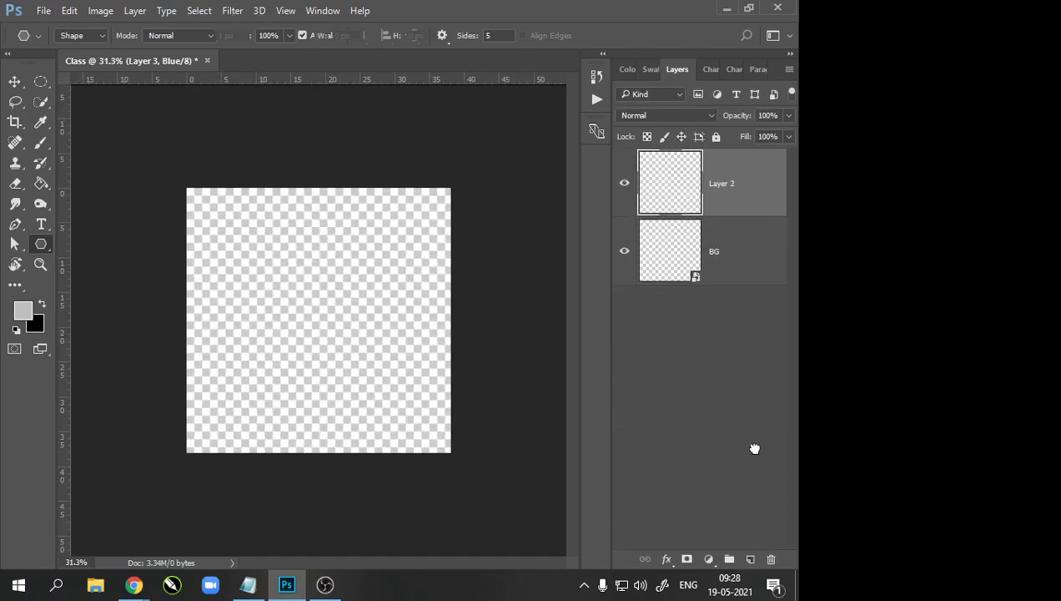
pyautogui.press('Delete')
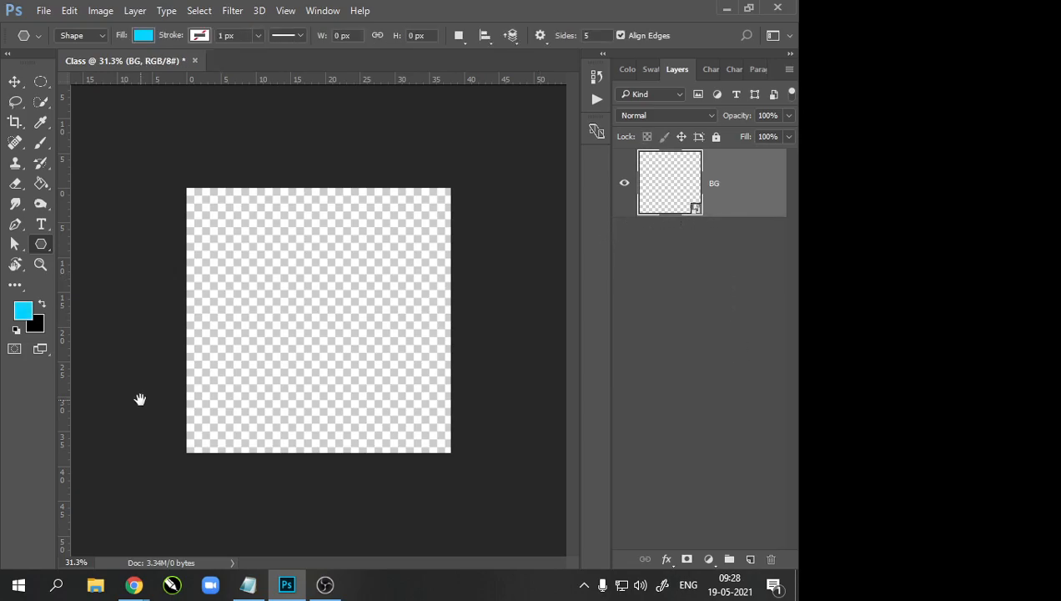
pyautogui.scroll(-1, 277, 319)
pyautogui.scroll(3, 274, 302)
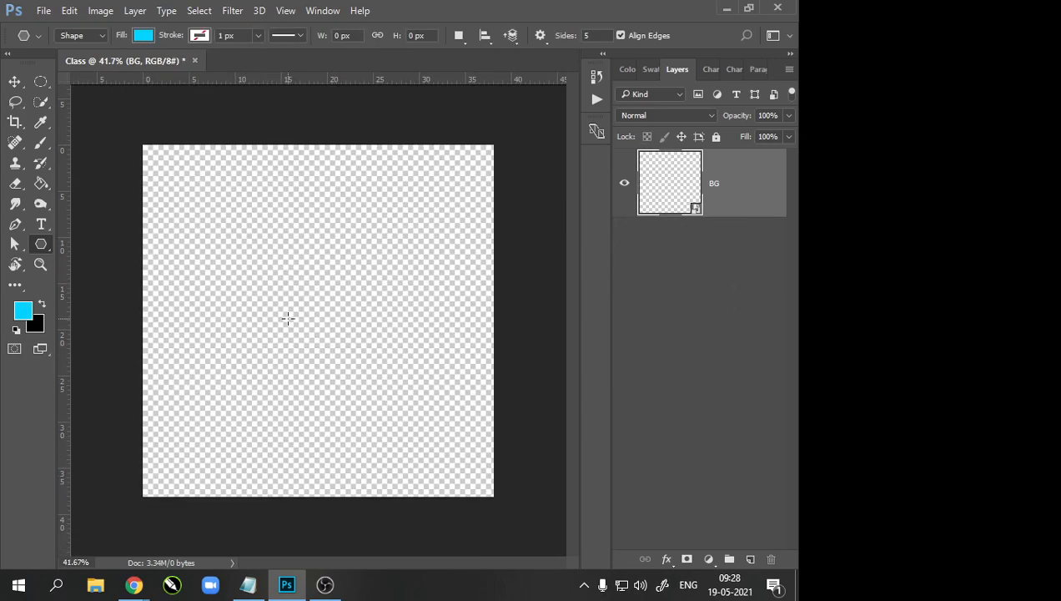
# Step: Look over the marquee tool variants and choose the freehand Lasso tool
pyautogui.click(43, 82)
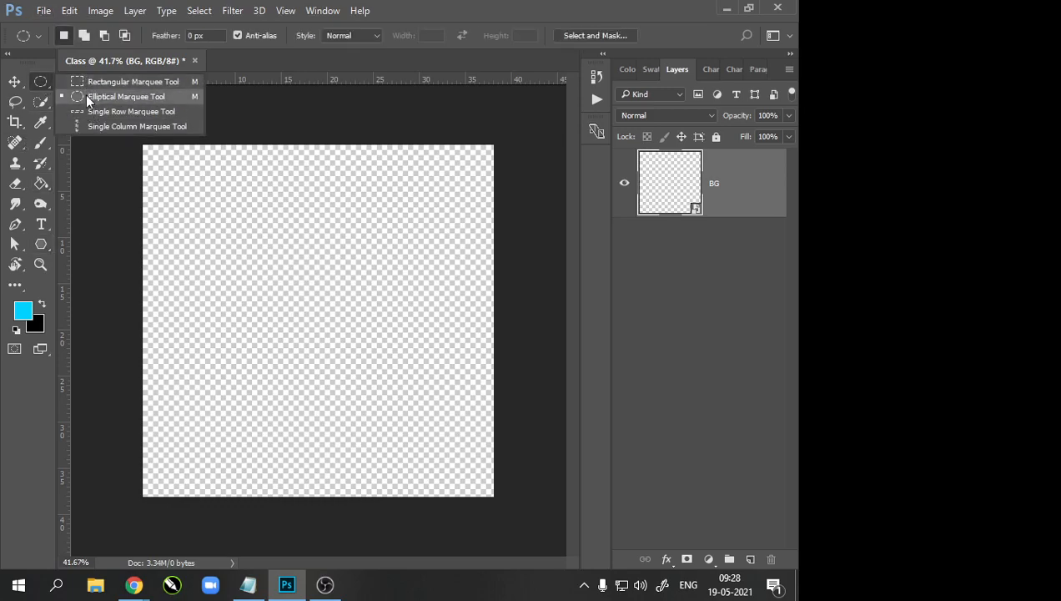
pyautogui.click(43, 81)
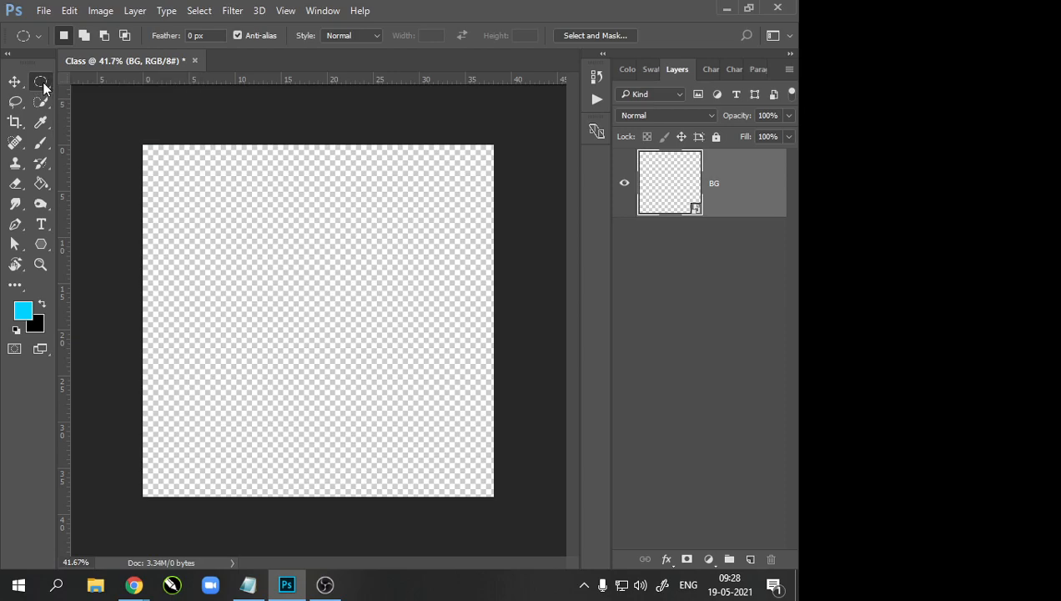
pyautogui.click(13, 108)
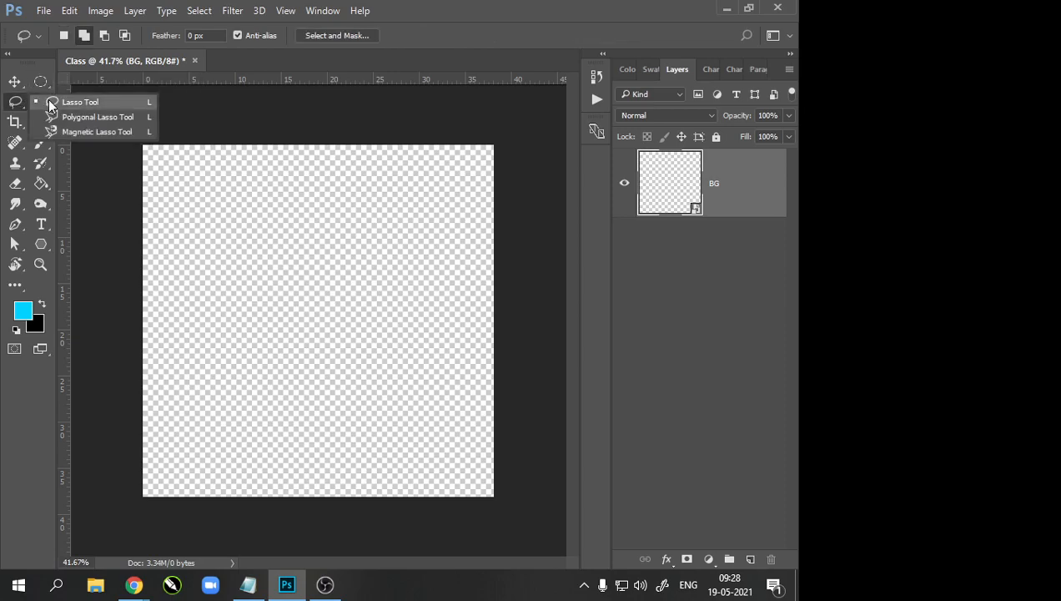
pyautogui.click(50, 101)
pyautogui.scroll(-1, 17, 108)
pyautogui.scroll(2, 316, 265)
pyautogui.scroll(-2, 267, 253)
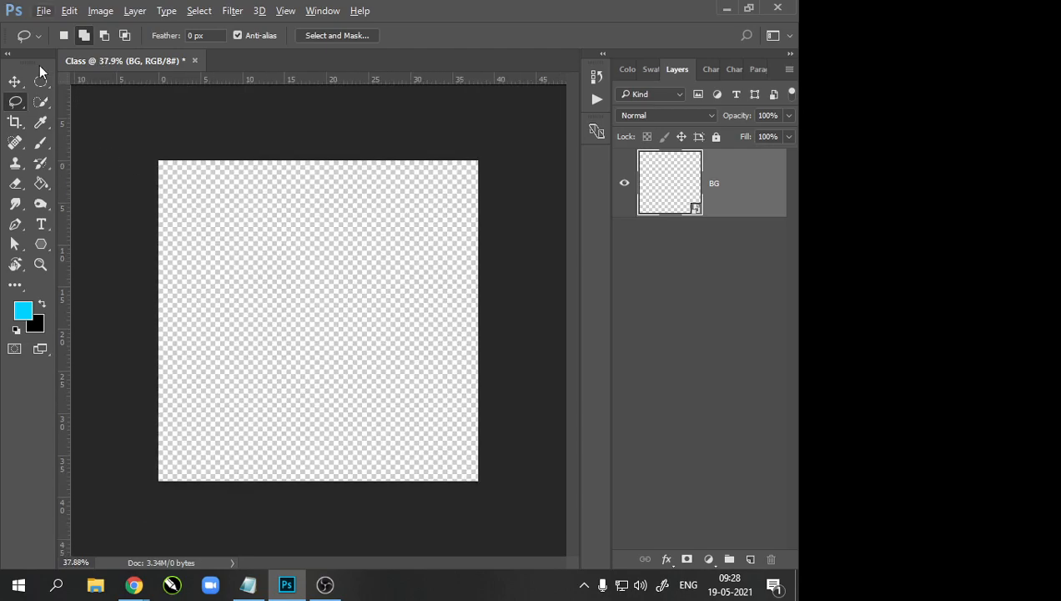
# Step: Start opening an image file and show the folder's contents as thumbnails
pyautogui.click(44, 10)
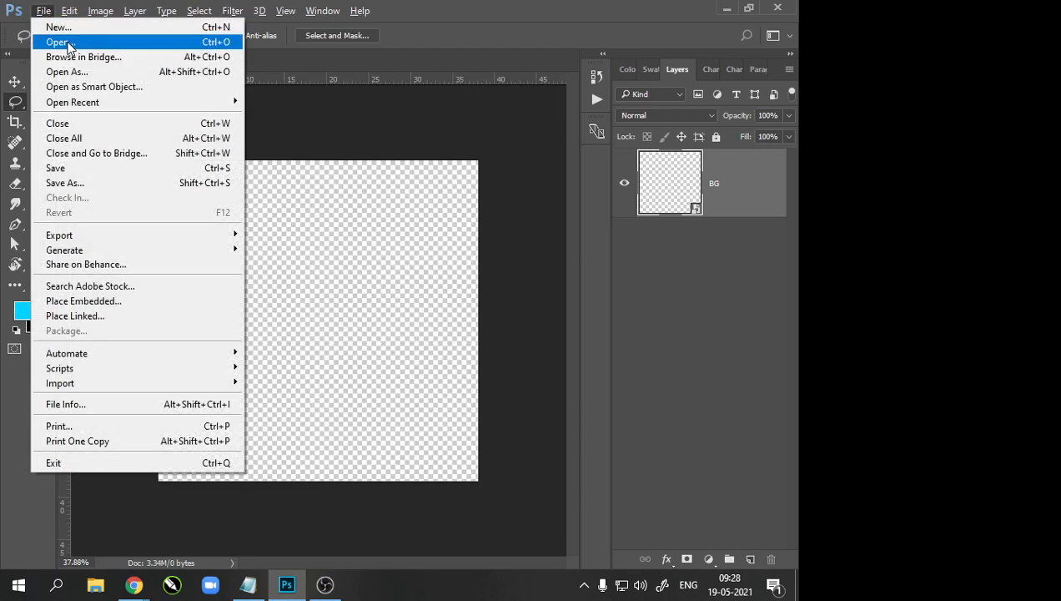
pyautogui.click(68, 45)
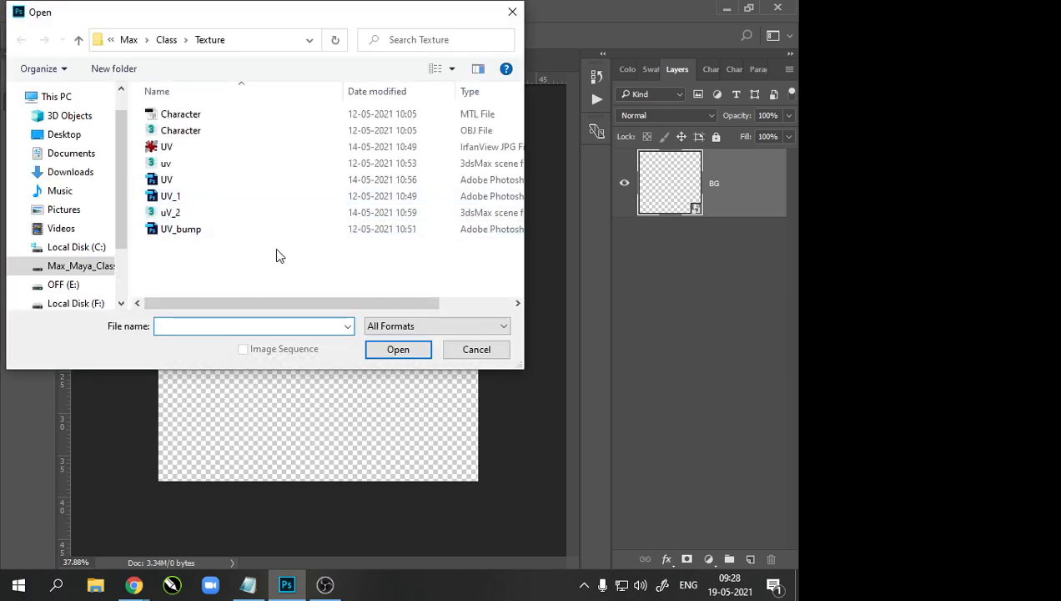
pyautogui.rightClick(215, 257)
pyautogui.moveTo(342, 276)
pyautogui.click(377, 286)
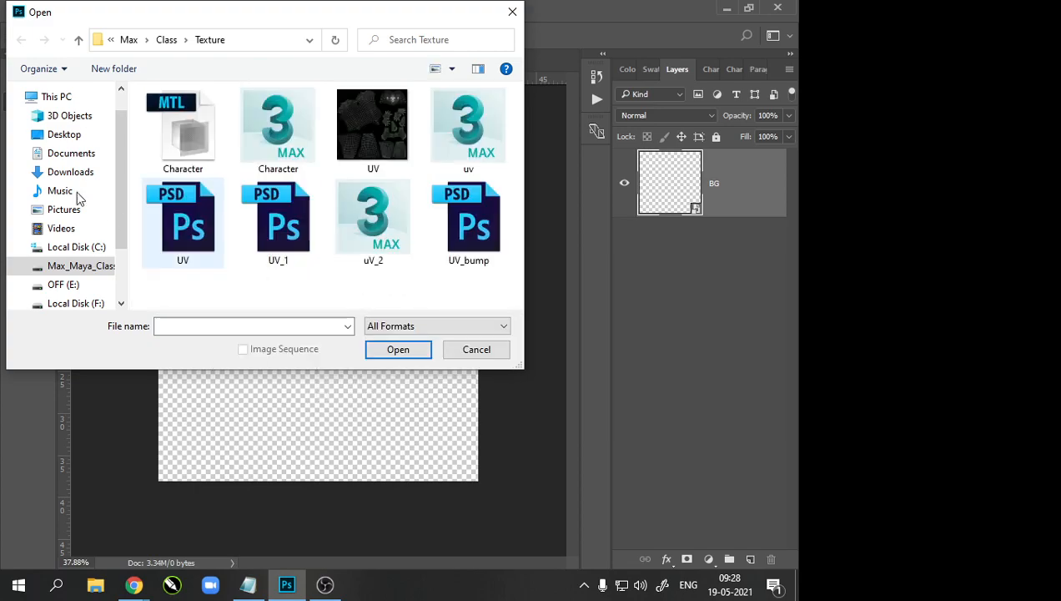
# Step: Open the 9_am_class_paint JPG image from the PS > Classes folder on the Max_Maya_Classes (D:) drive
pyautogui.scroll(-1, 69, 265)
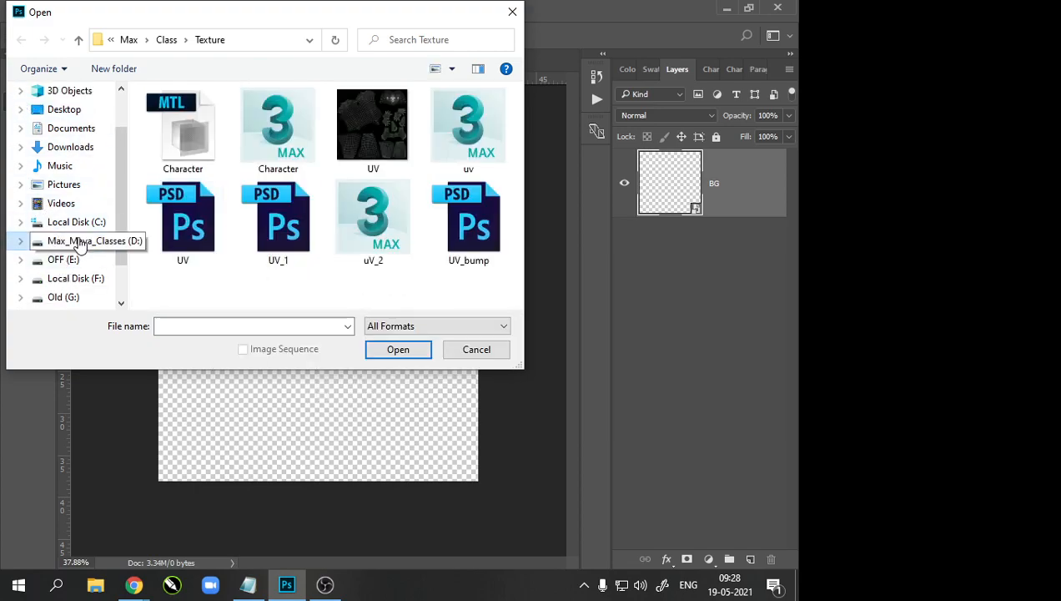
pyautogui.click(79, 241)
pyautogui.doubleClick(401, 242)
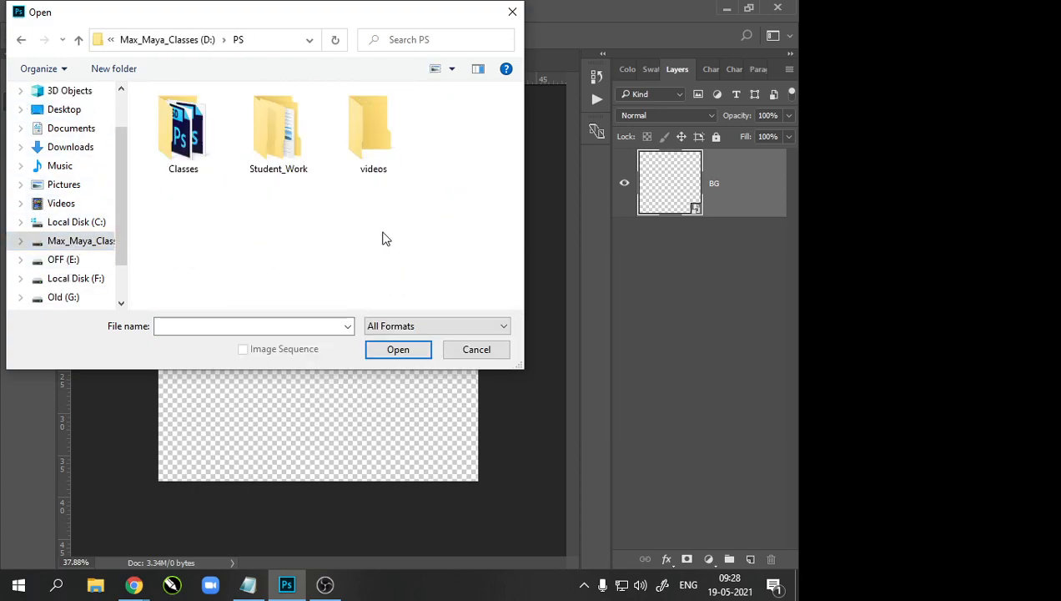
pyautogui.doubleClick(188, 146)
pyautogui.scroll(-1, 189, 147)
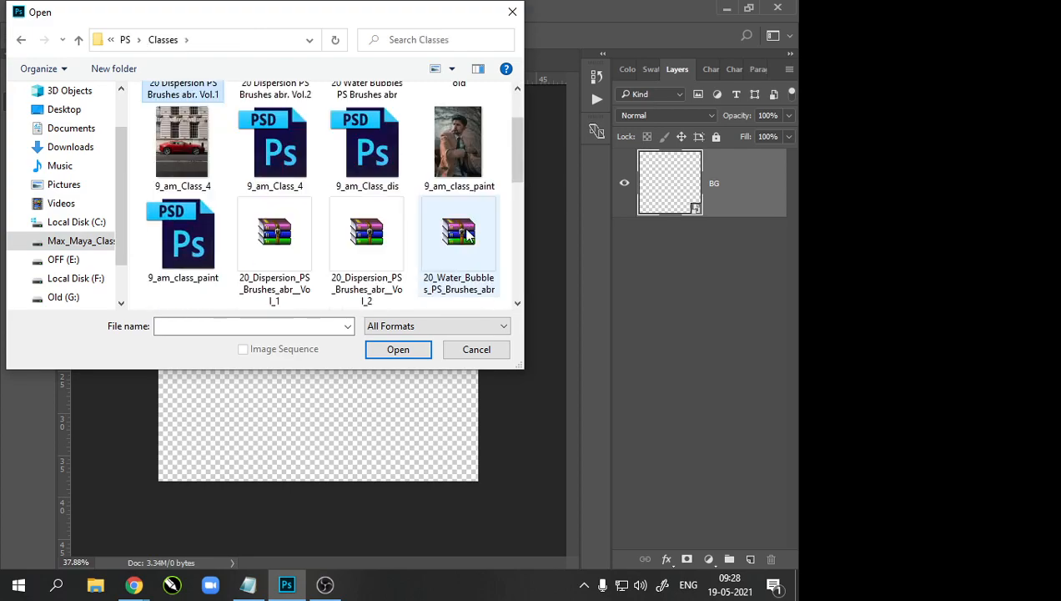
pyautogui.click(458, 146)
pyautogui.click(372, 351)
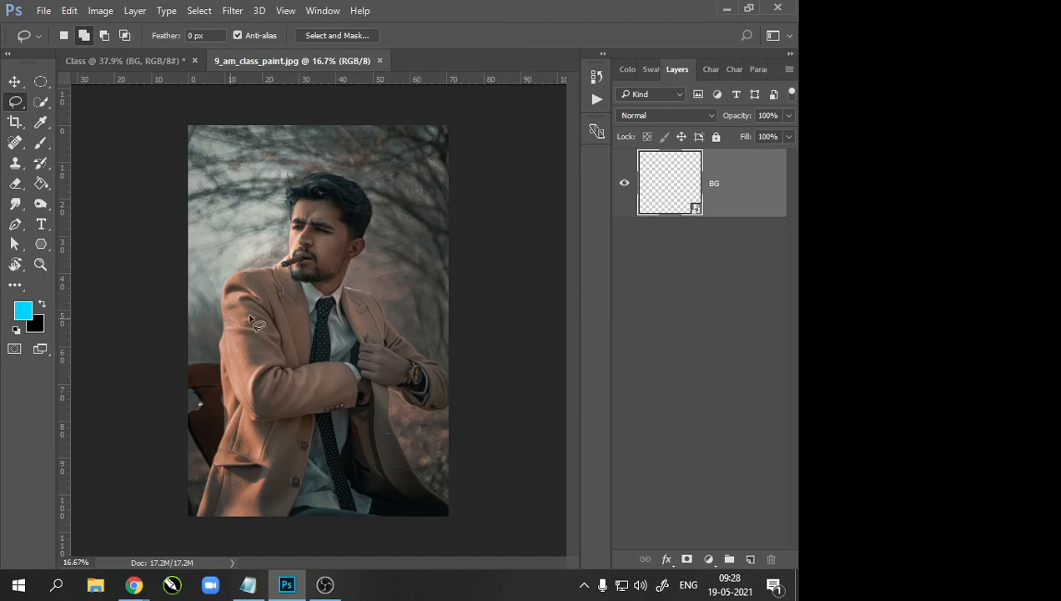
# Step: Duplicate the Background layer, rename the copy "work", and make the Background layer active
pyautogui.scroll(5, 345, 293)
pyautogui.moveTo(339, 218); pyautogui.dragTo(367, 313)
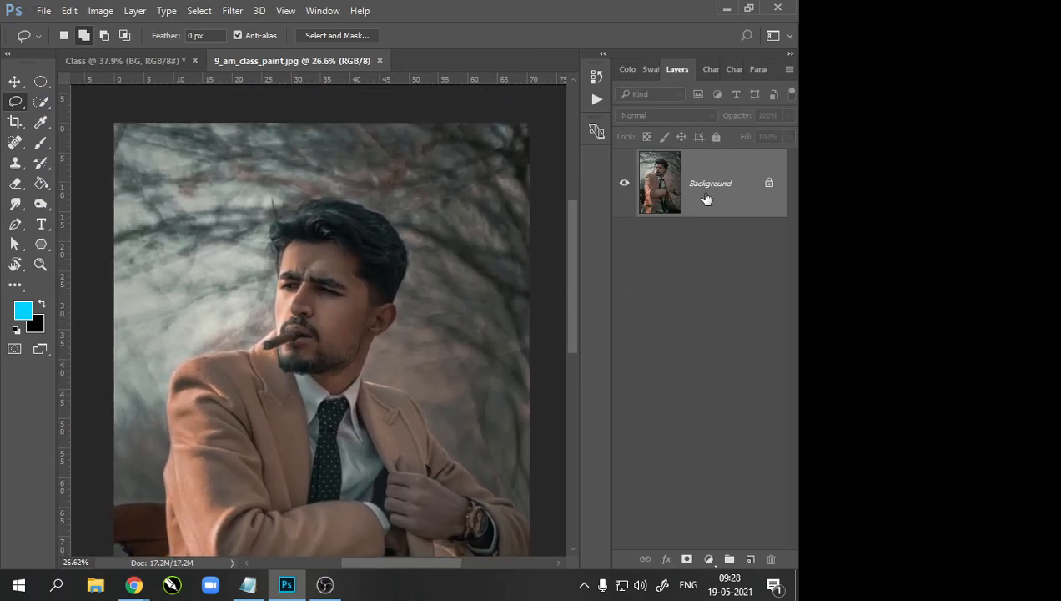
pyautogui.hotkey('ctrl', 'j')
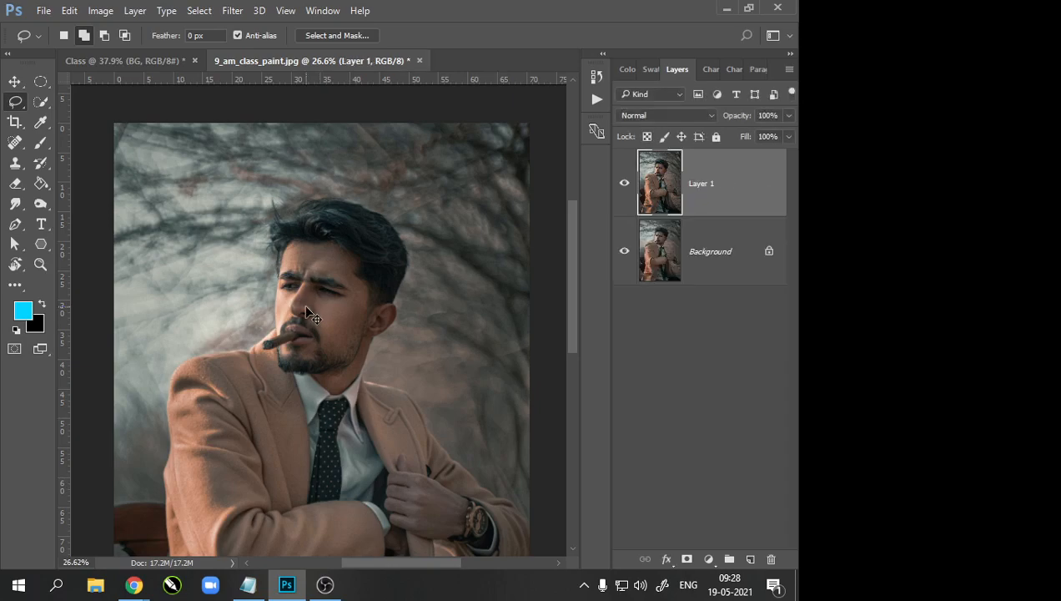
pyautogui.doubleClick(709, 184)
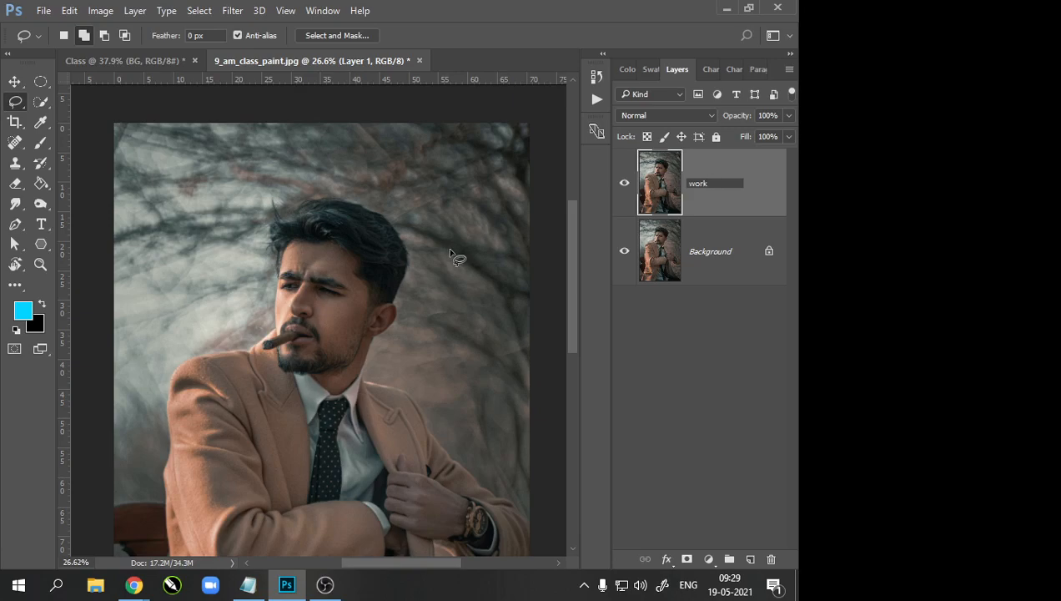
pyautogui.click(682, 257)
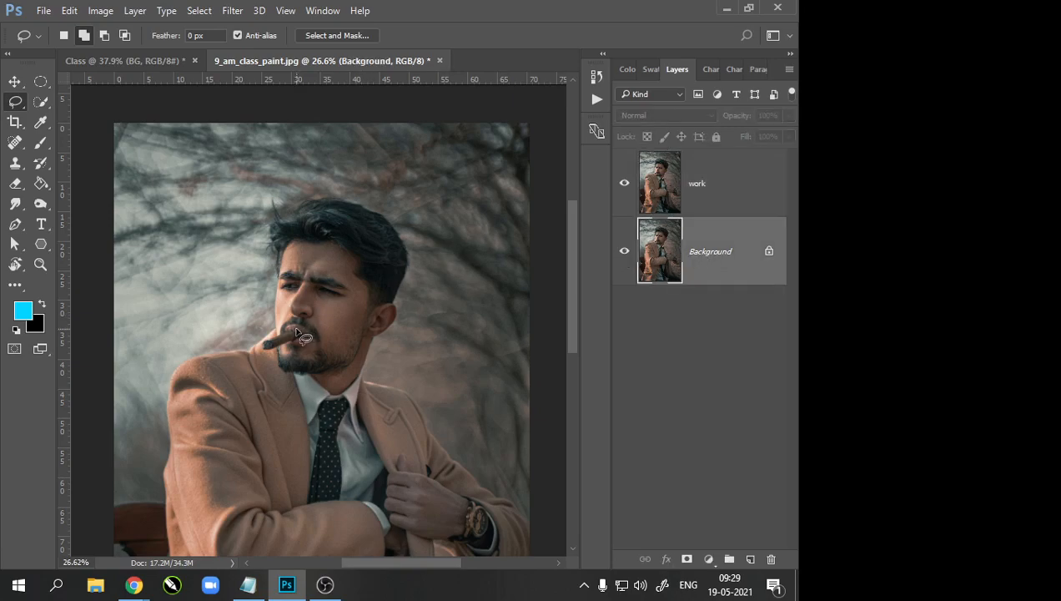
# Step: Examine the portrait's face, hair and jacket at different magnifications
pyautogui.scroll(-3, 297, 331)
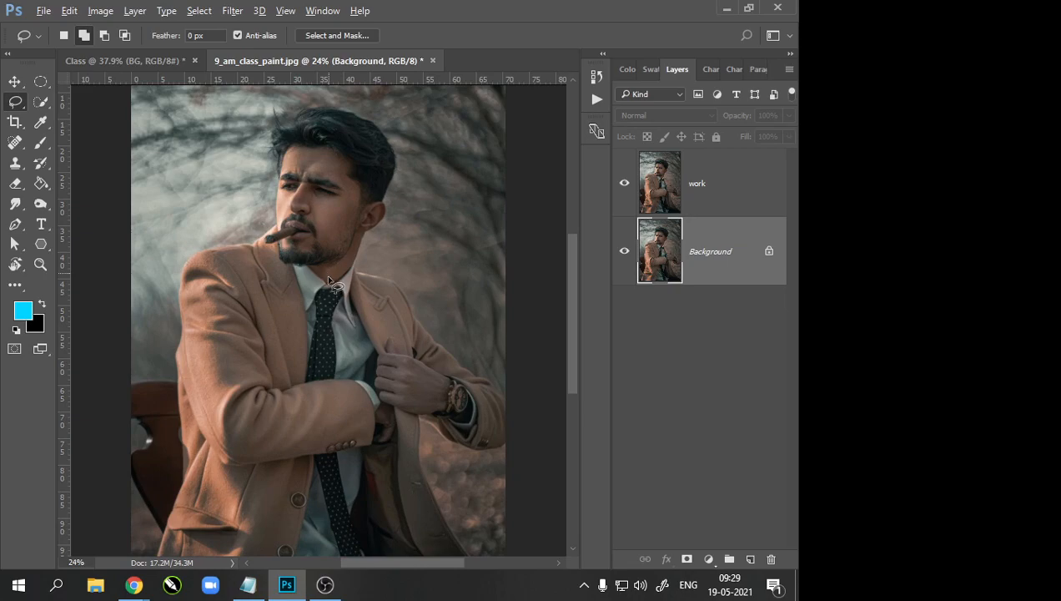
pyautogui.scroll(-1, 325, 270)
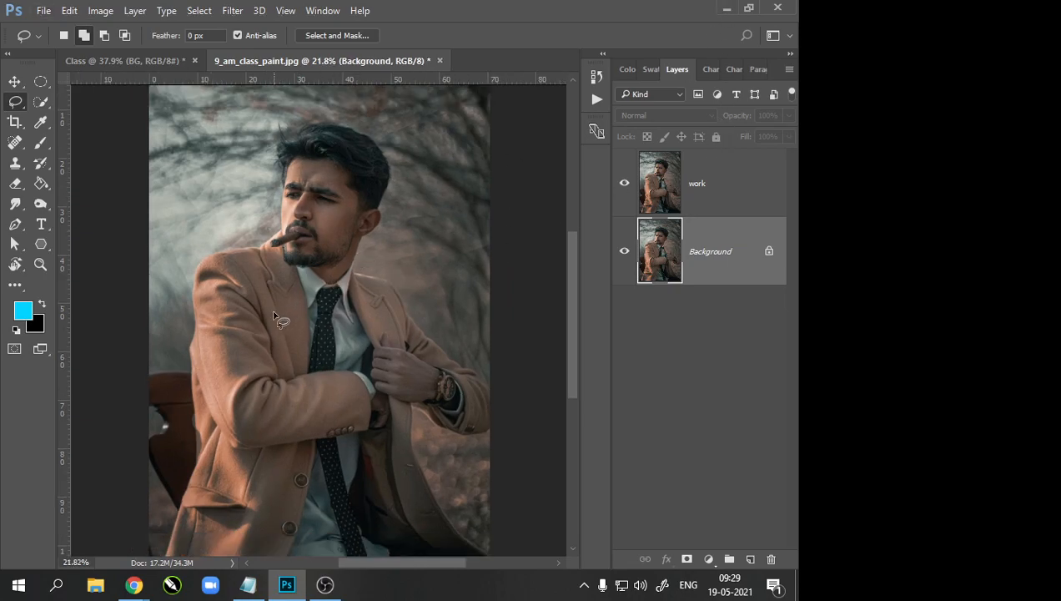
pyautogui.scroll(-1, 300, 307)
pyautogui.scroll(2, 282, 311)
pyautogui.scroll(4, 334, 269)
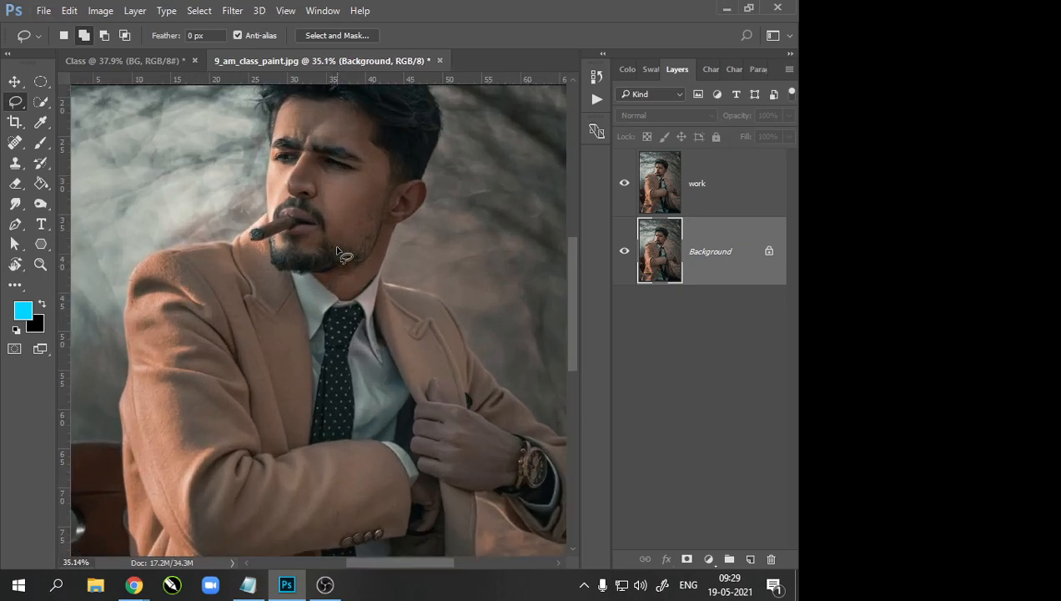
pyautogui.moveTo(289, 247); pyautogui.dragTo(305, 275)
pyautogui.scroll(-2, 303, 272)
pyautogui.scroll(3, 299, 272)
pyautogui.moveTo(385, 351); pyautogui.dragTo(357, 323)
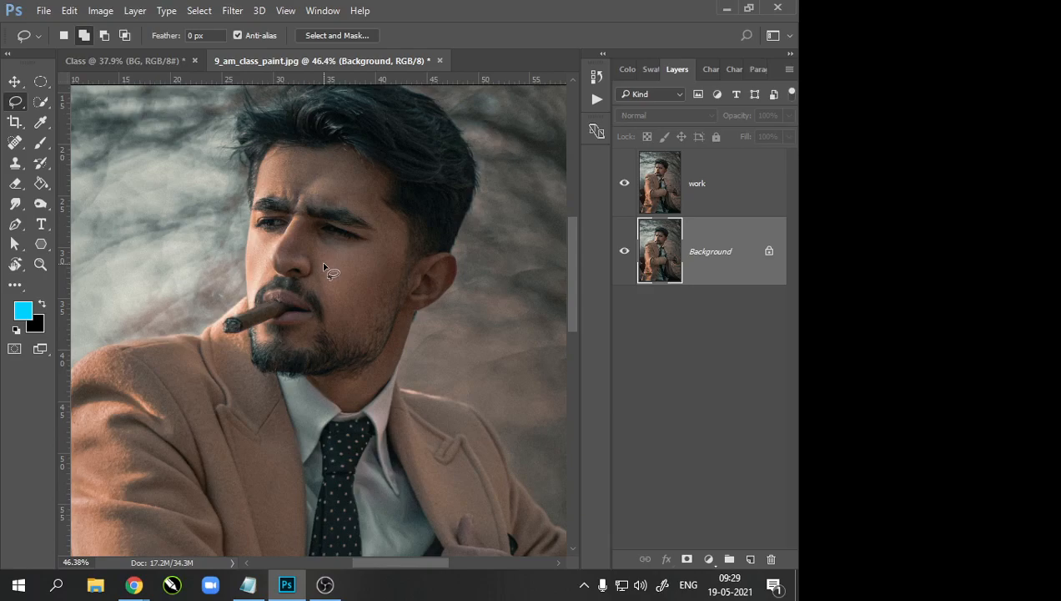
pyautogui.scroll(-3, 325, 275)
pyautogui.scroll(3, 324, 286)
pyautogui.moveTo(281, 376); pyautogui.dragTo(315, 334)
pyautogui.scroll(-4, 315, 335)
pyautogui.scroll(-2, 316, 336)
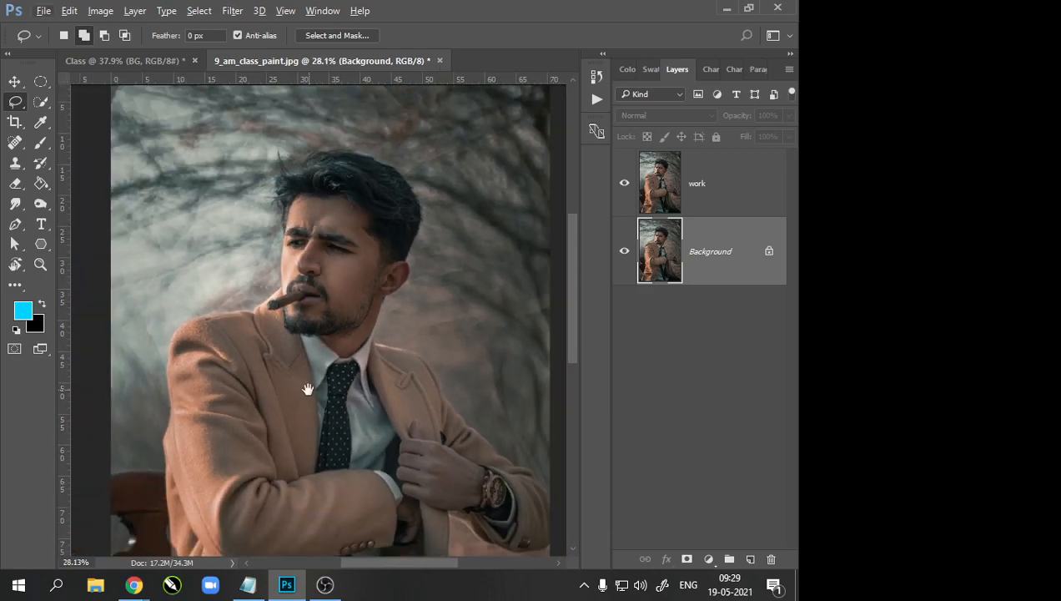
# Step: Make the work layer active and hide the Background layer
pyautogui.click(712, 182)
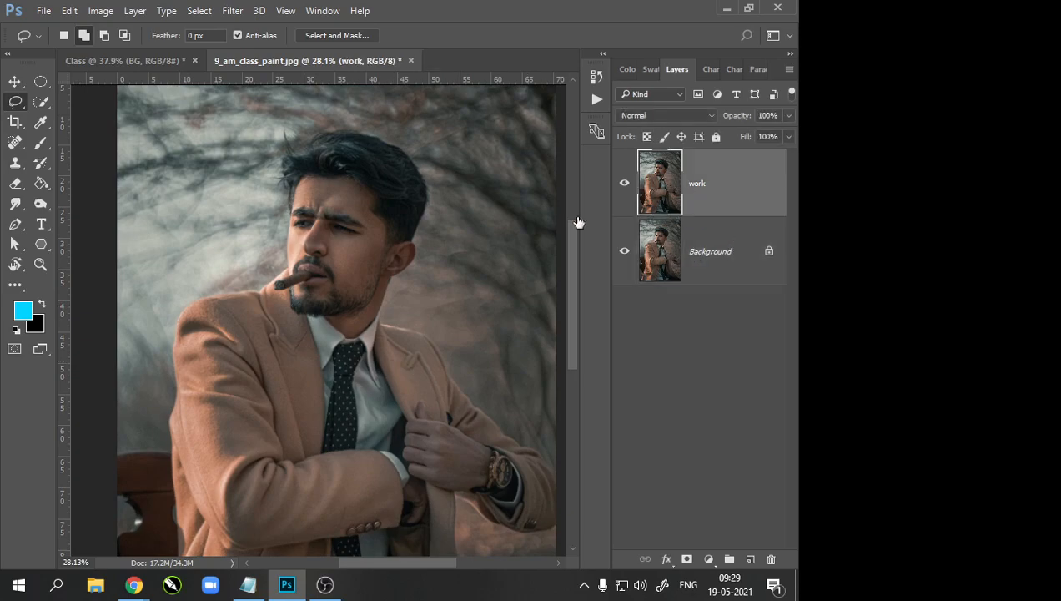
pyautogui.scroll(-1, 274, 278)
pyautogui.scroll(2, 274, 277)
pyautogui.moveTo(411, 299); pyautogui.dragTo(380, 296)
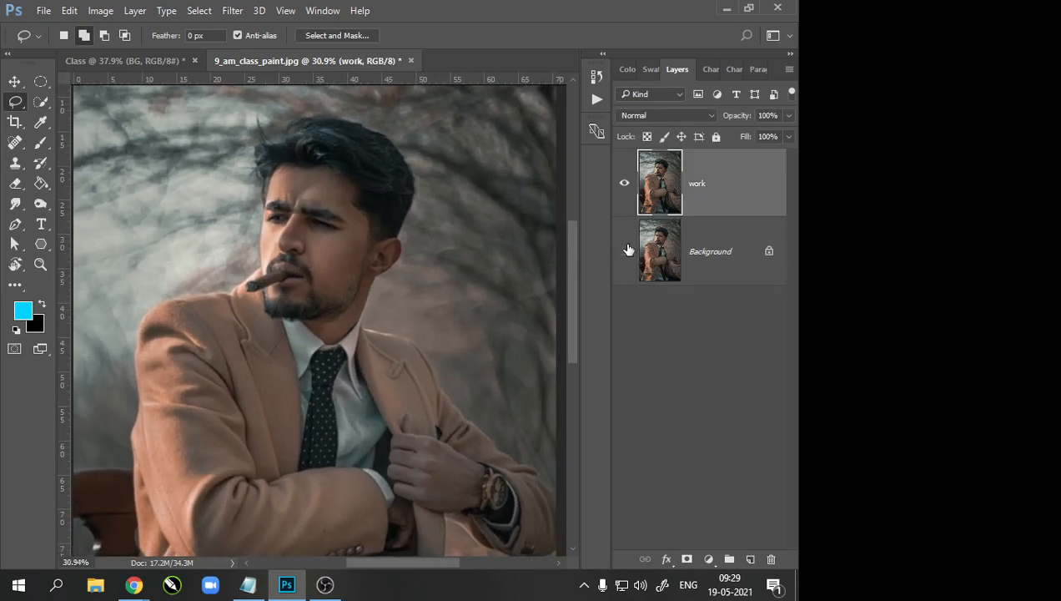
pyautogui.scroll(1, 140, 289)
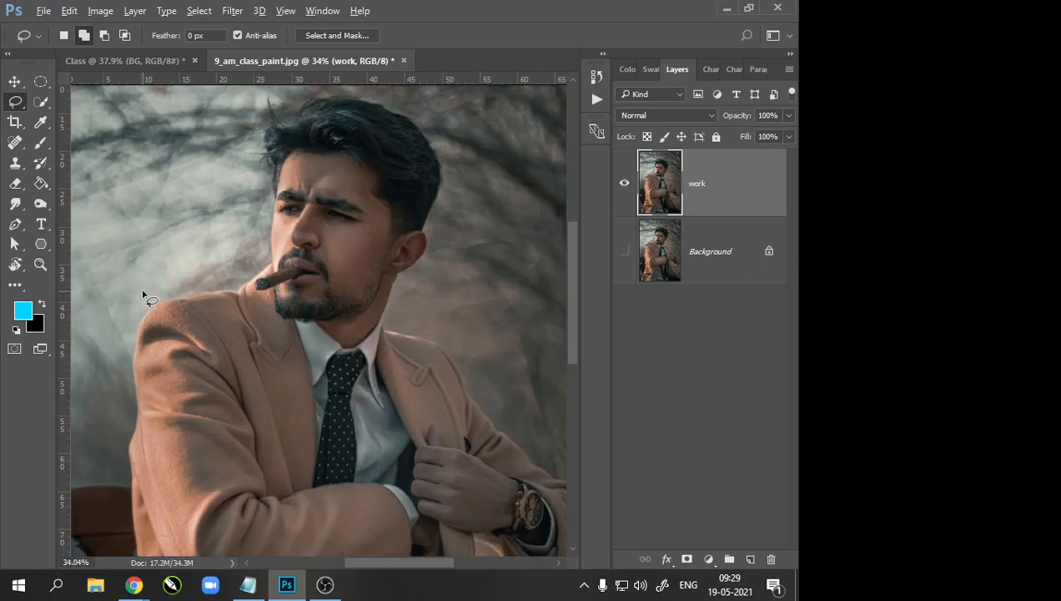
pyautogui.scroll(-4, 179, 286)
pyautogui.scroll(1, 160, 310)
pyautogui.moveTo(253, 326); pyautogui.dragTo(255, 363)
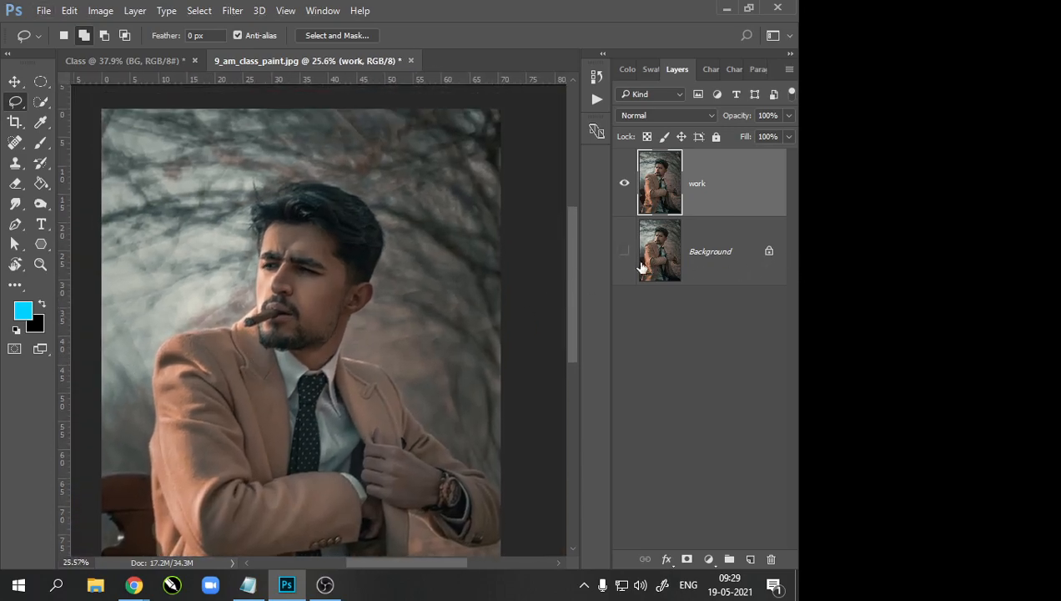
pyautogui.moveTo(193, 290); pyautogui.dragTo(212, 291)
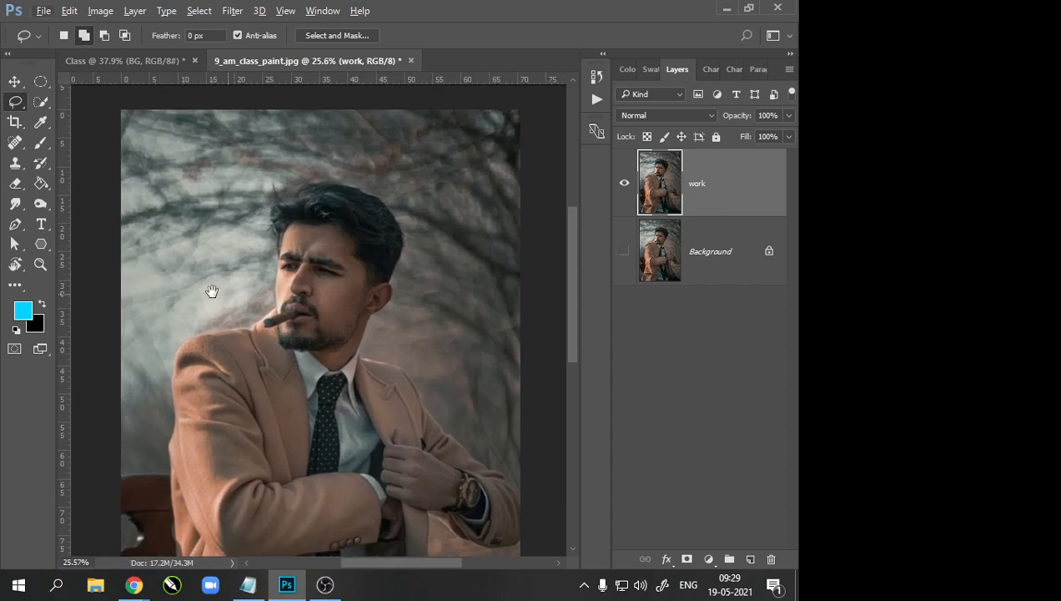
pyautogui.scroll(1, 276, 273)
pyautogui.moveTo(391, 267); pyautogui.dragTo(361, 267)
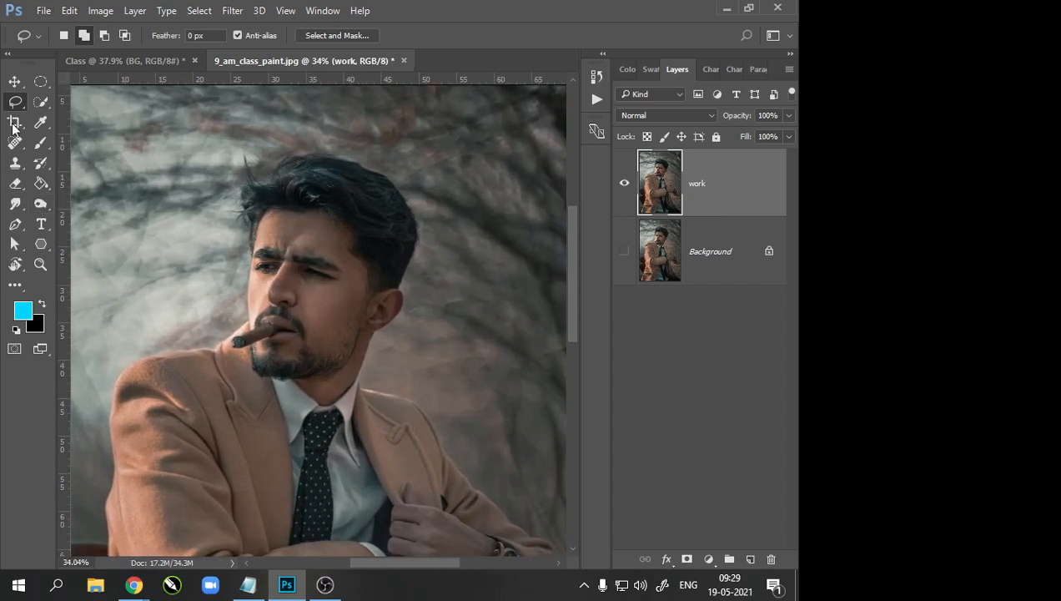
# Step: Review the marquee and lasso tool variants and activate the Lasso tool for the man's head on the work layer
pyautogui.click(43, 86)
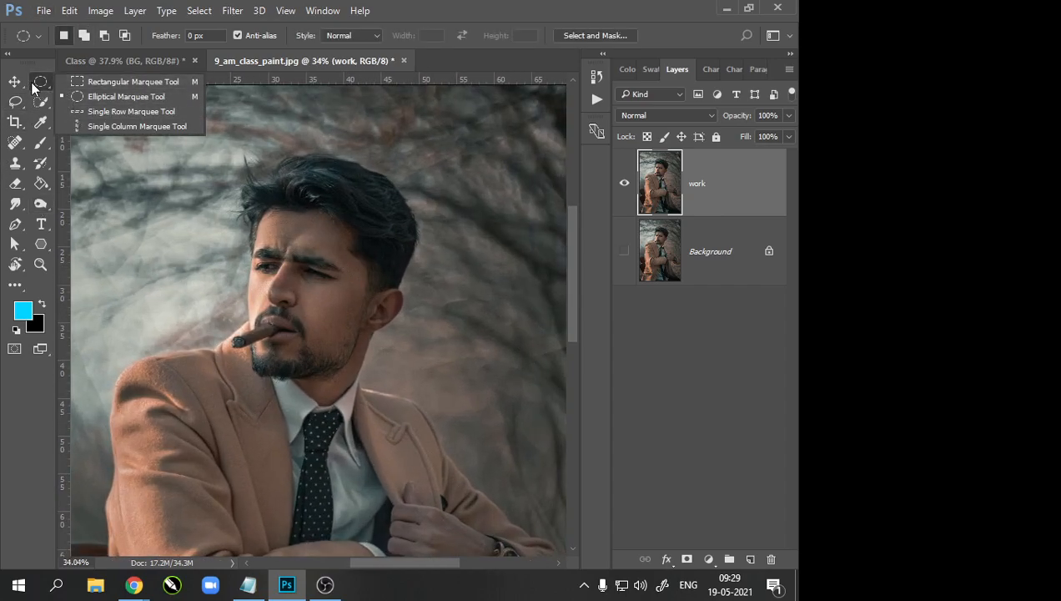
pyautogui.click(44, 87)
pyautogui.click(15, 101)
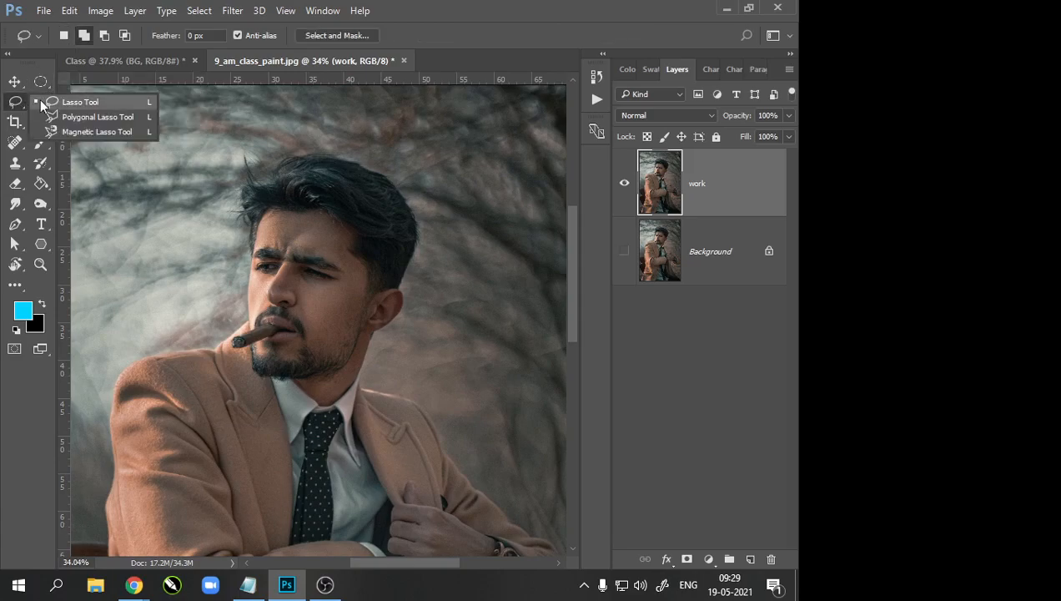
pyautogui.click(40, 98)
pyautogui.scroll(1, 220, 179)
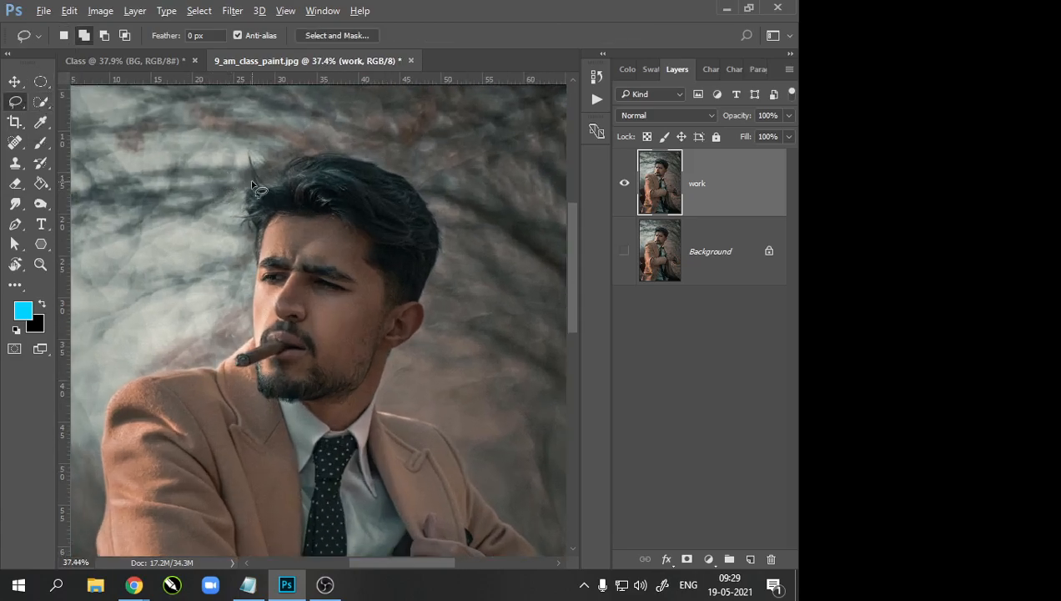
pyautogui.scroll(2, 254, 185)
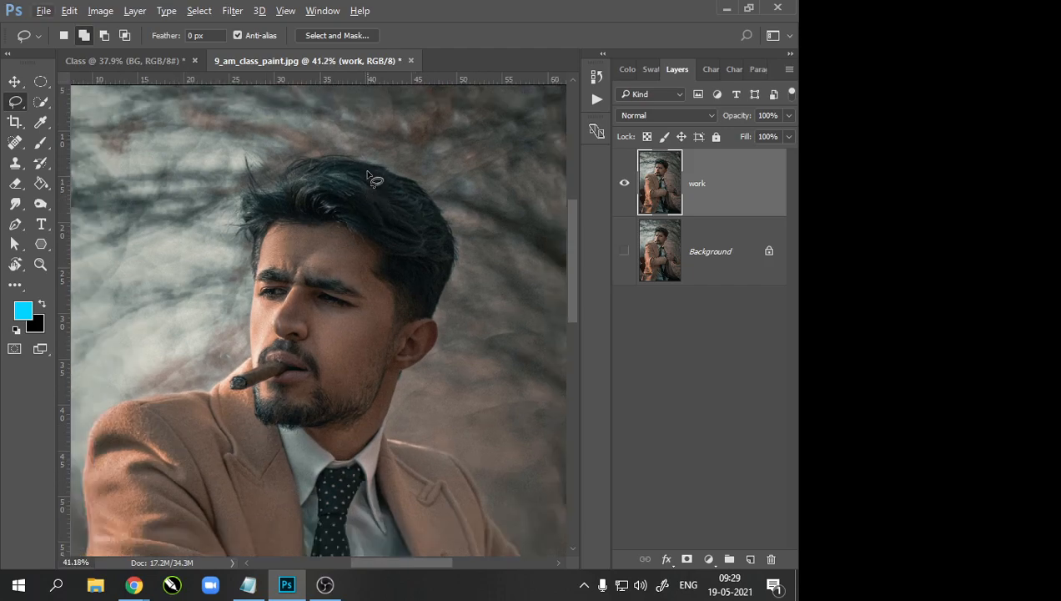
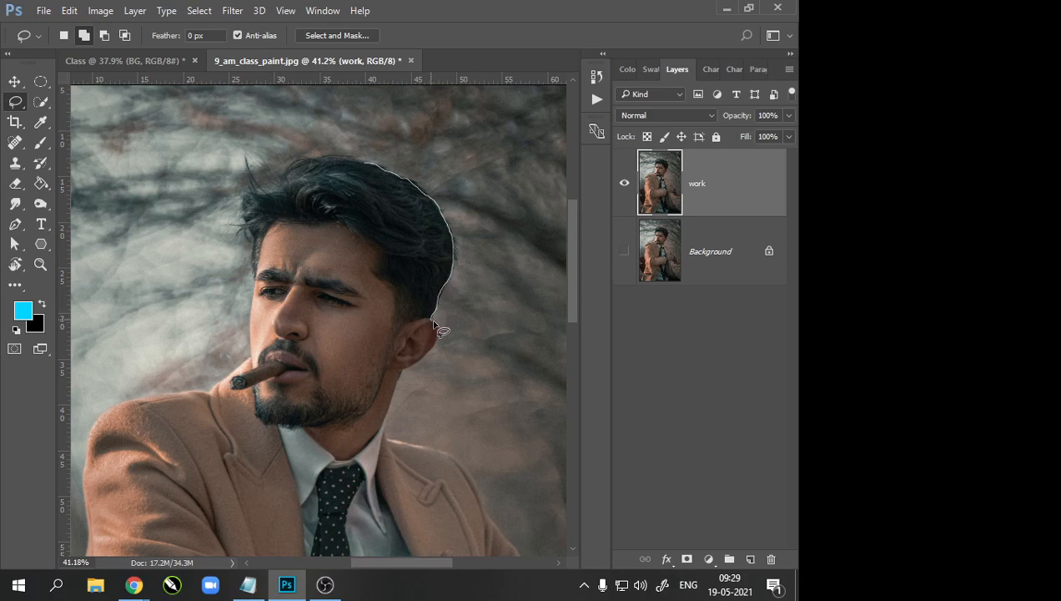
# Step: Trace a closed freehand Lasso selection around the man's head on the work layer, including the hair, ear, neck and cigar
pyautogui.moveTo(422, 359); pyautogui.dragTo(411, 370)
pyautogui.moveTo(365, 447); pyautogui.dragTo(333, 458)
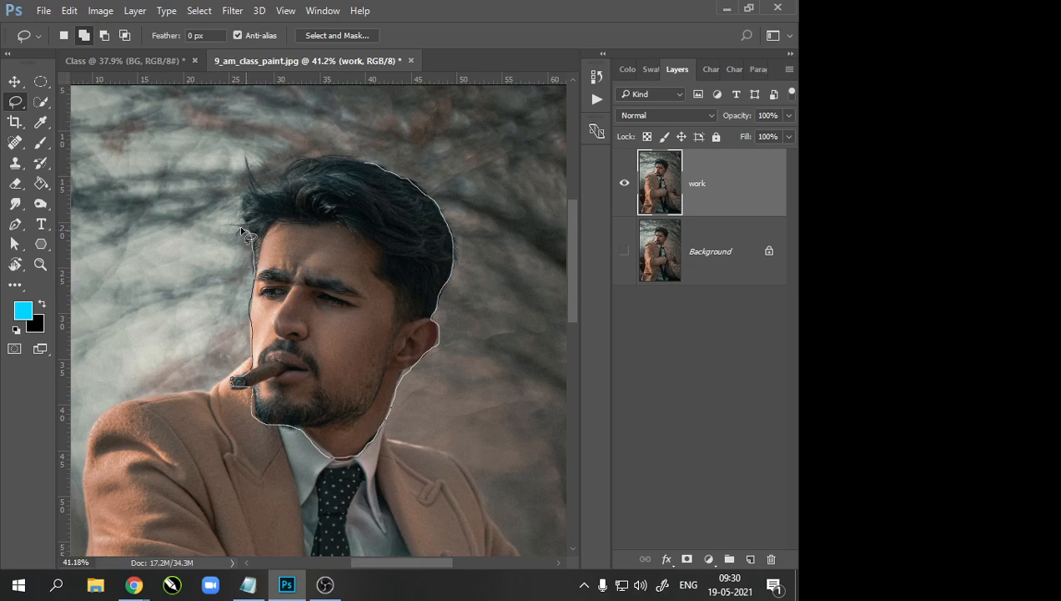
pyautogui.moveTo(234, 225); pyautogui.dragTo(249, 228)
pyautogui.moveTo(272, 182)
pyautogui.mouseDown()
pyautogui.moveTo(311, 155)
pyautogui.moveTo(370, 167)
pyautogui.mouseUp()
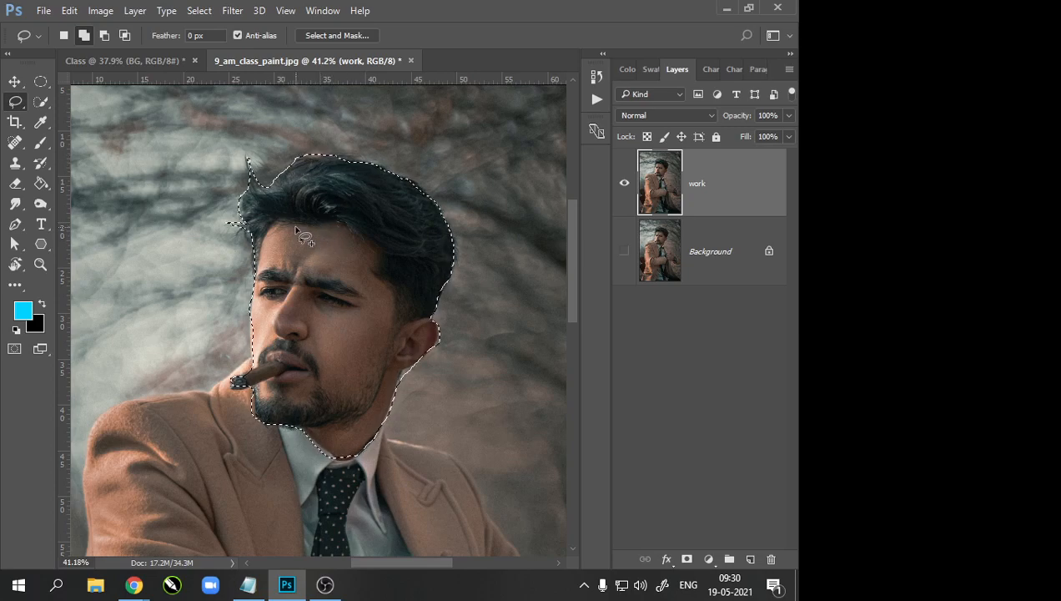
pyautogui.scroll(-3, 297, 231)
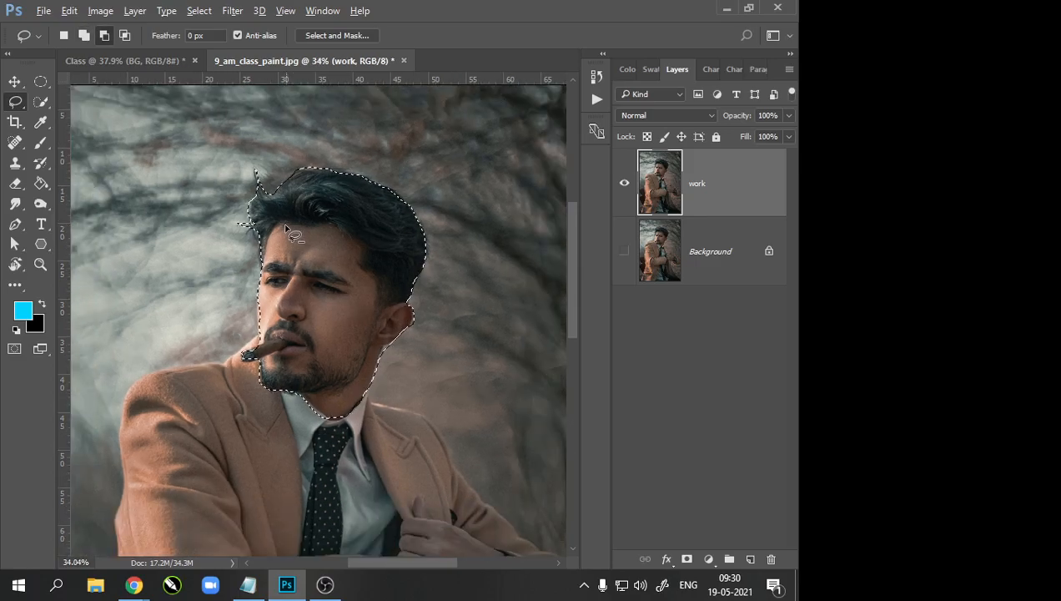
pyautogui.scroll(3, 297, 239)
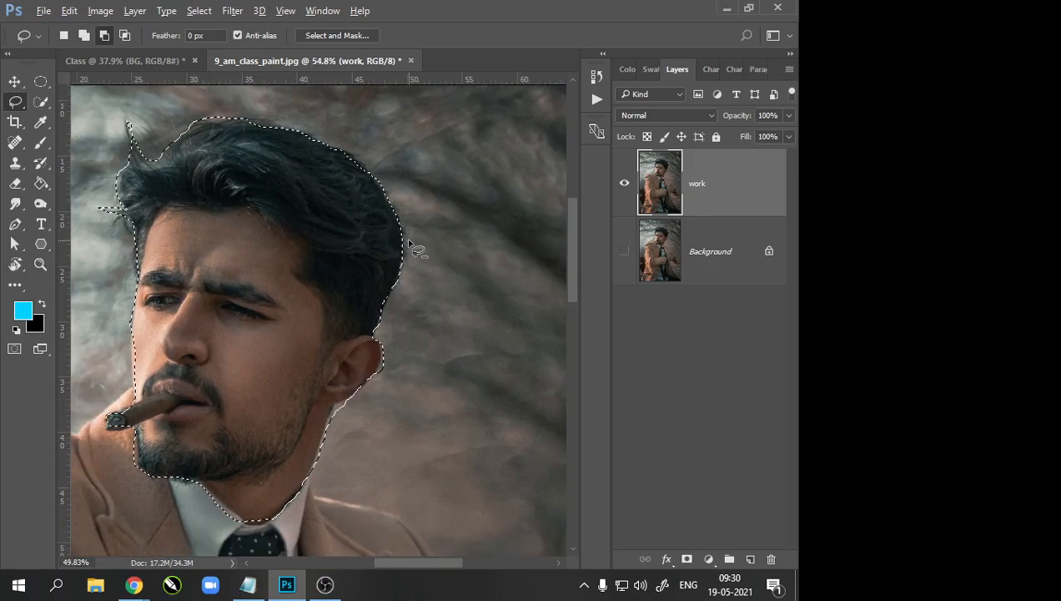
pyautogui.scroll(2, 275, 246)
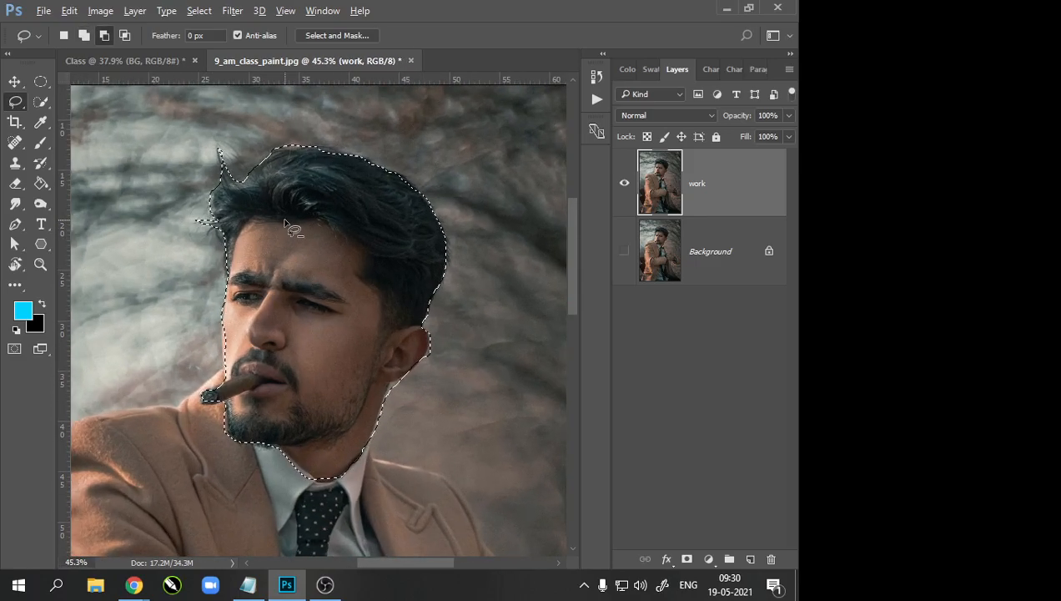
# Step: Try a brush stroke inside the head selection, undo it and restore the selection
pyautogui.click(41, 142)
pyautogui.moveTo(367, 161)
pyautogui.mouseDown()
pyautogui.moveTo(271, 238)
pyautogui.moveTo(333, 180)
pyautogui.moveTo(289, 285)
pyautogui.mouseUp()
pyautogui.hotkey('ctrl', 'z')
pyautogui.hotkey('ctrl', 'z')
pyautogui.hotkey('ctrl', 'z')
pyautogui.hotkey('ctrl', 'z')
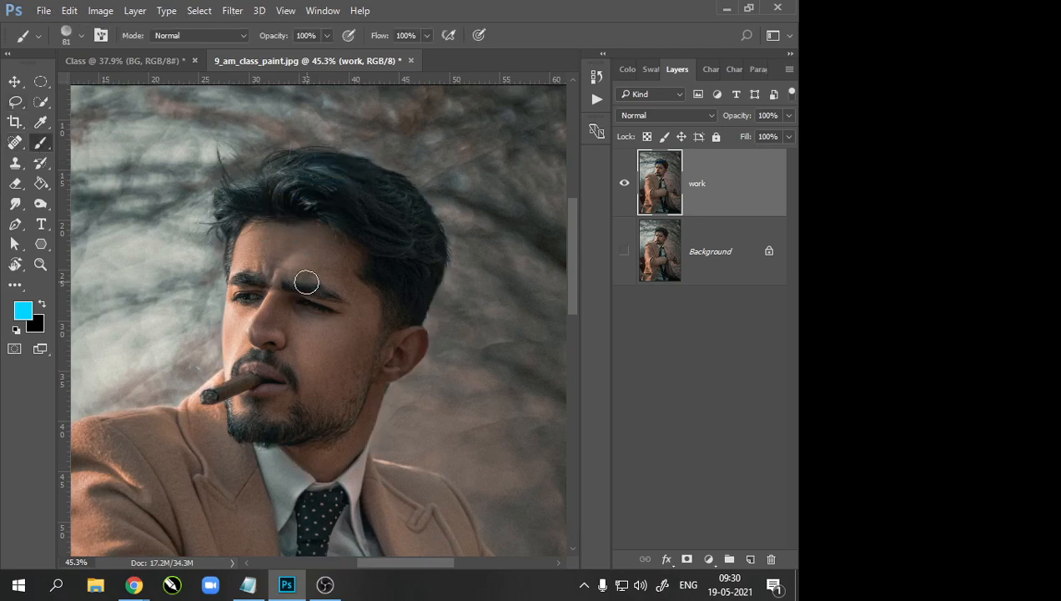
pyautogui.hotkey('ctrl', 'shift', 'z')
pyautogui.scroll(-3, 317, 229)
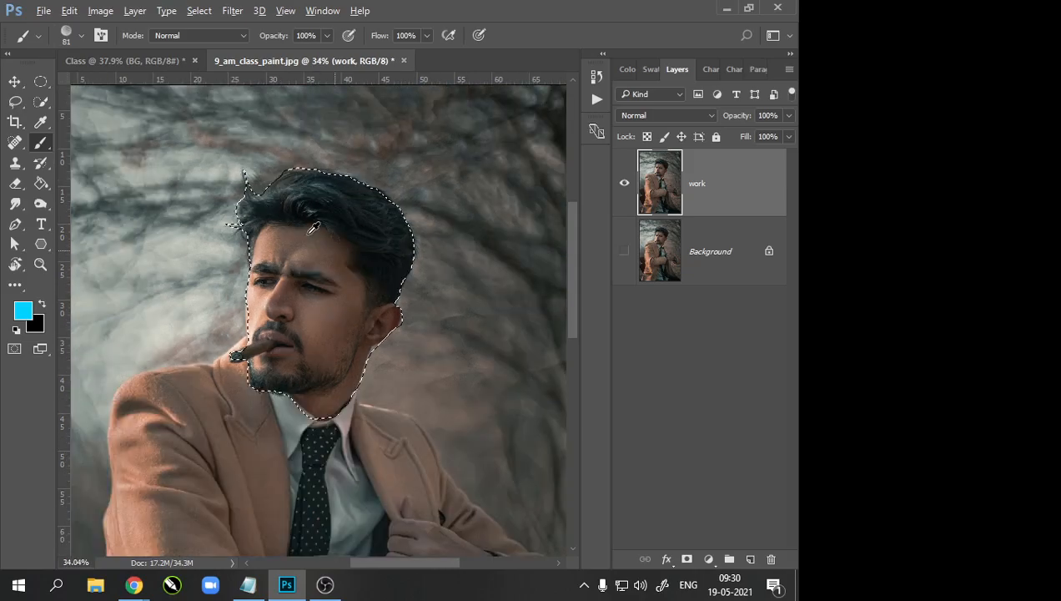
pyautogui.scroll(3, 303, 227)
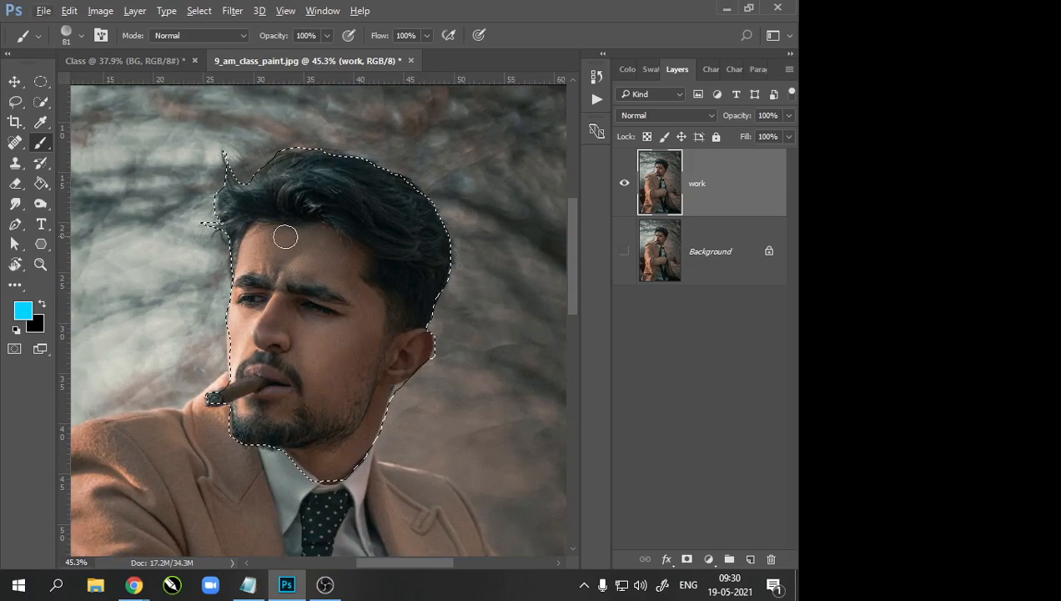
# Step: Try moving the selected head away from the body toward the photo's upper-left area with the Move tool
pyautogui.click(14, 81)
pyautogui.scroll(-2, 312, 242)
pyautogui.scroll(2, 318, 240)
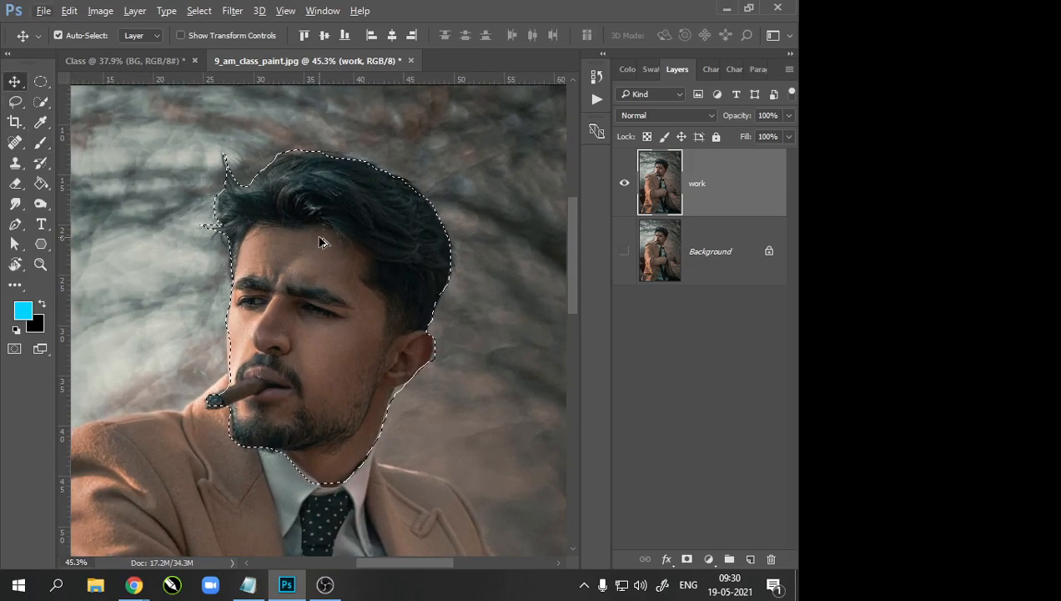
pyautogui.scroll(-2, 321, 237)
pyautogui.scroll(-2, 350, 237)
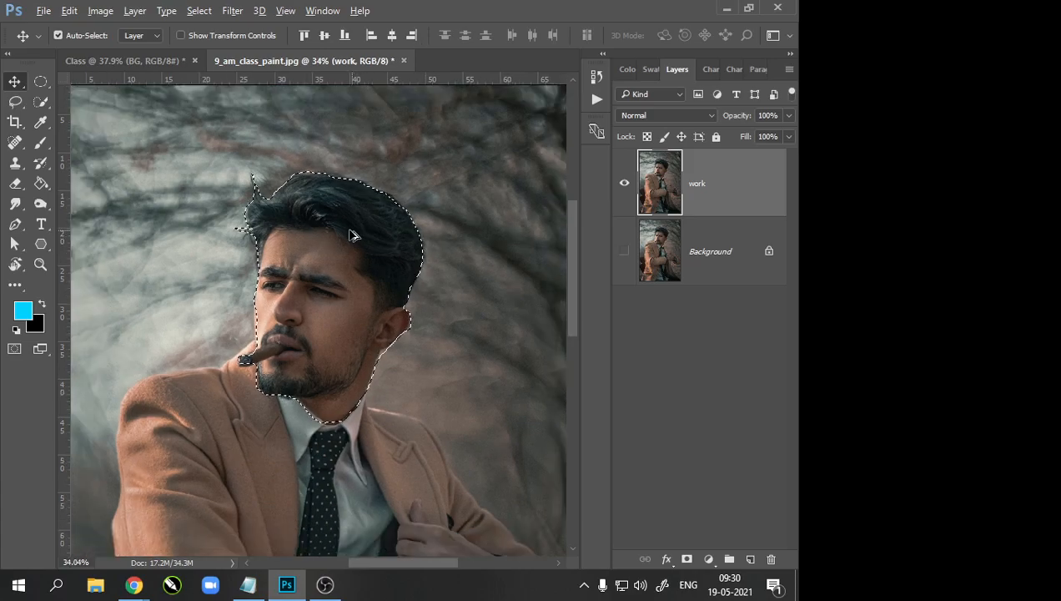
pyautogui.scroll(1, 284, 233)
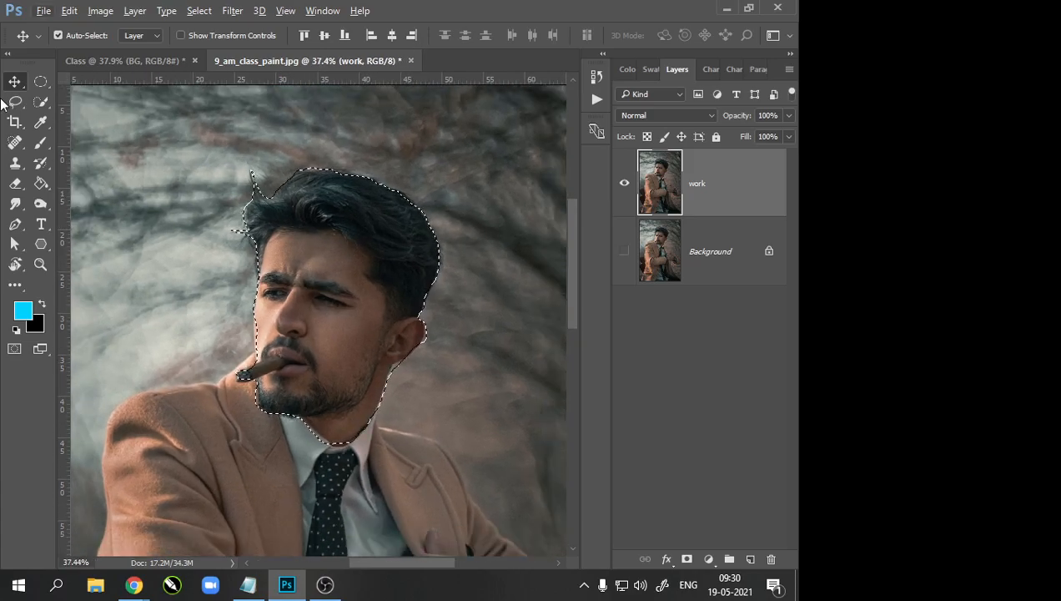
pyautogui.moveTo(357, 269); pyautogui.dragTo(172, 201)
pyautogui.scroll(-2, 264, 242)
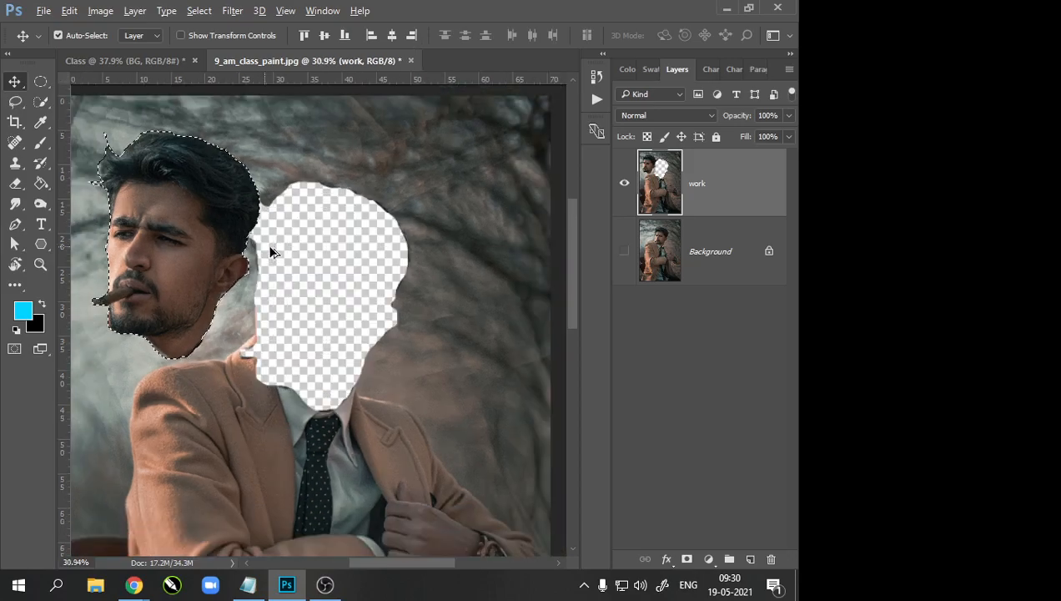
# Step: Try the detached head at other spots around the body and undo the moves back to the original head selection
pyautogui.moveTo(279, 235); pyautogui.dragTo(435, 222)
pyautogui.scroll(-2, 442, 293)
pyautogui.scroll(-1, 437, 230)
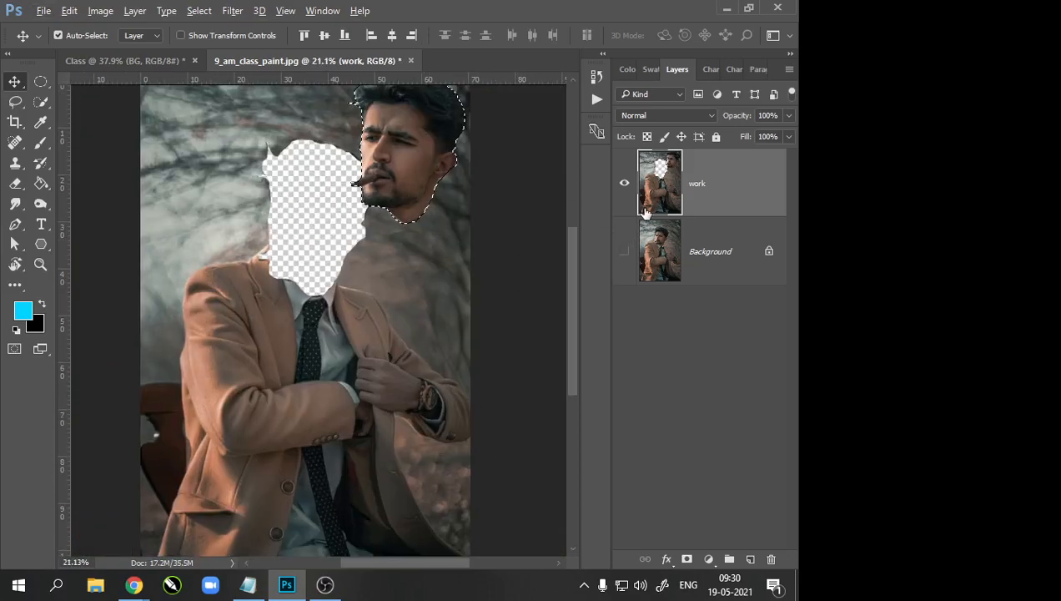
pyautogui.scroll(1, 525, 225)
pyautogui.moveTo(402, 142); pyautogui.dragTo(354, 215)
pyautogui.hotkey('ctrl', 'z')
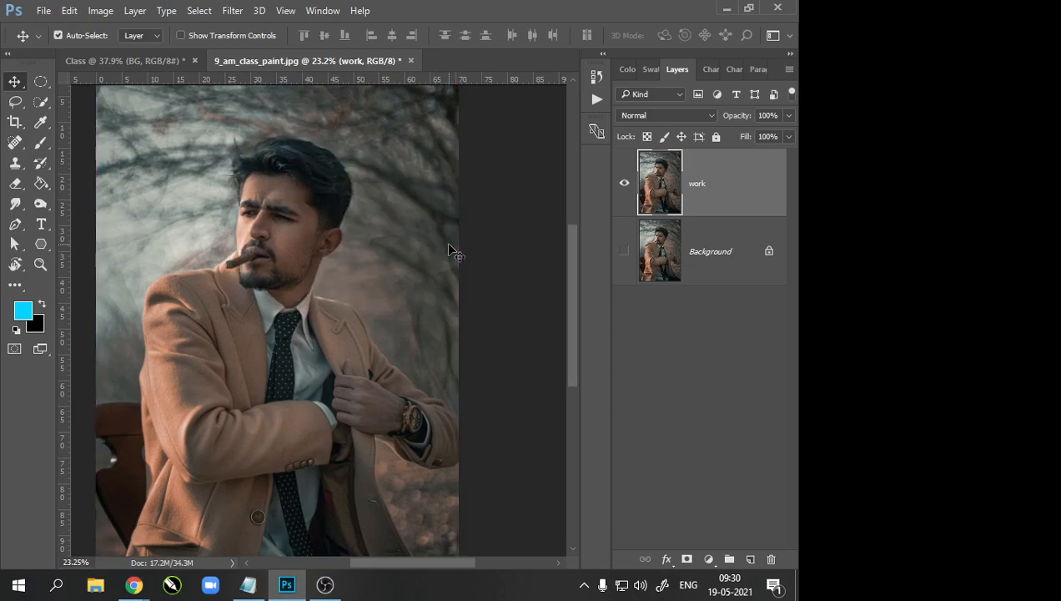
pyautogui.scroll(6, 269, 155)
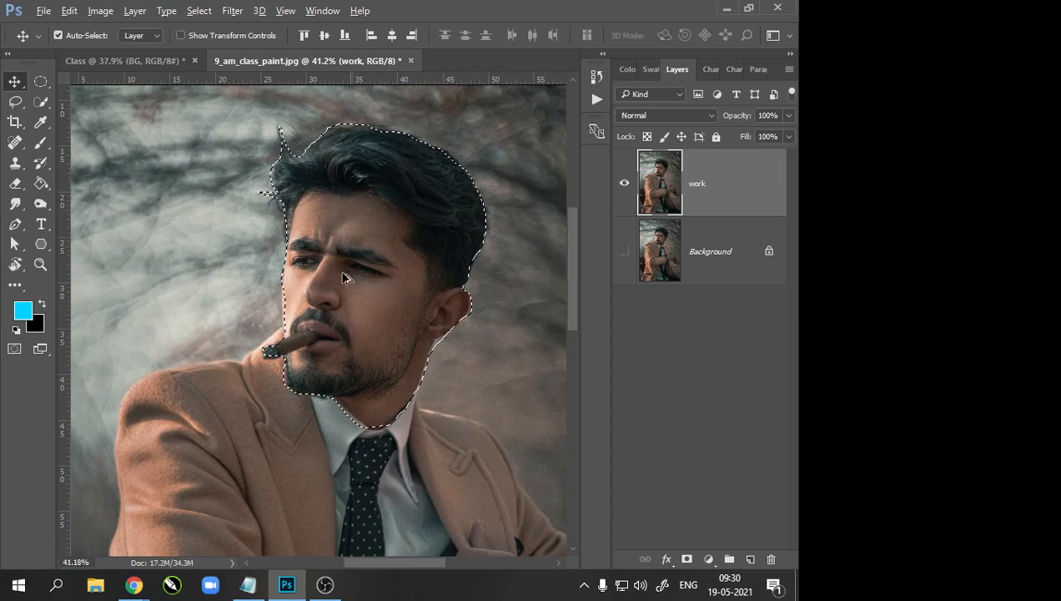
pyautogui.scroll(2, 303, 224)
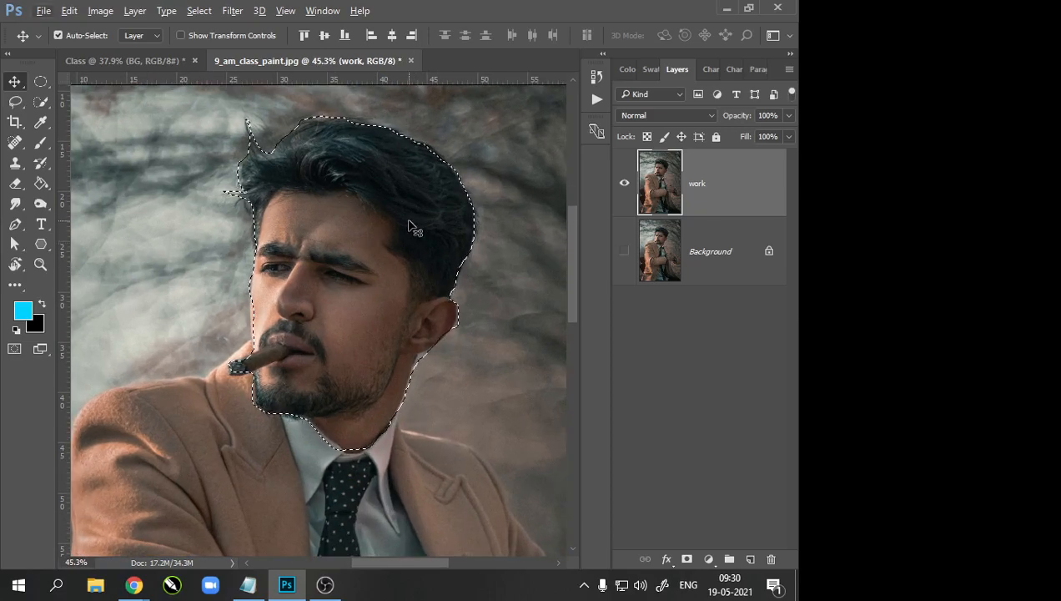
# Step: Compare the context commands offered on the head selection by the marquee, lasso, Quick Selection and Move tools
pyautogui.click(40, 83)
pyautogui.click(40, 101)
pyautogui.click(15, 101)
pyautogui.rightClick(301, 184)
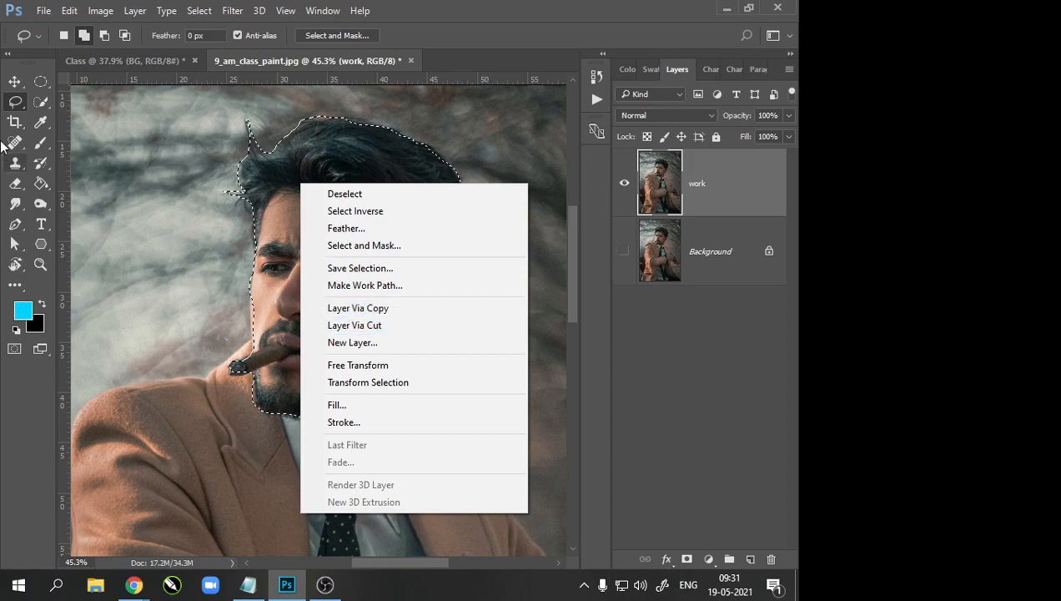
pyautogui.click(46, 107)
pyautogui.click(42, 82)
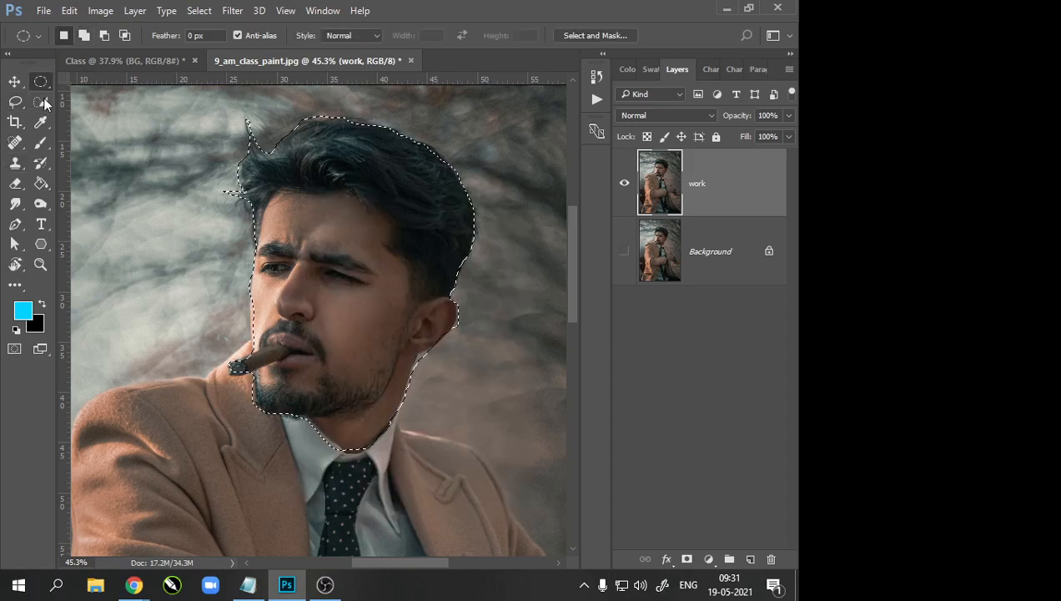
pyautogui.click(41, 101)
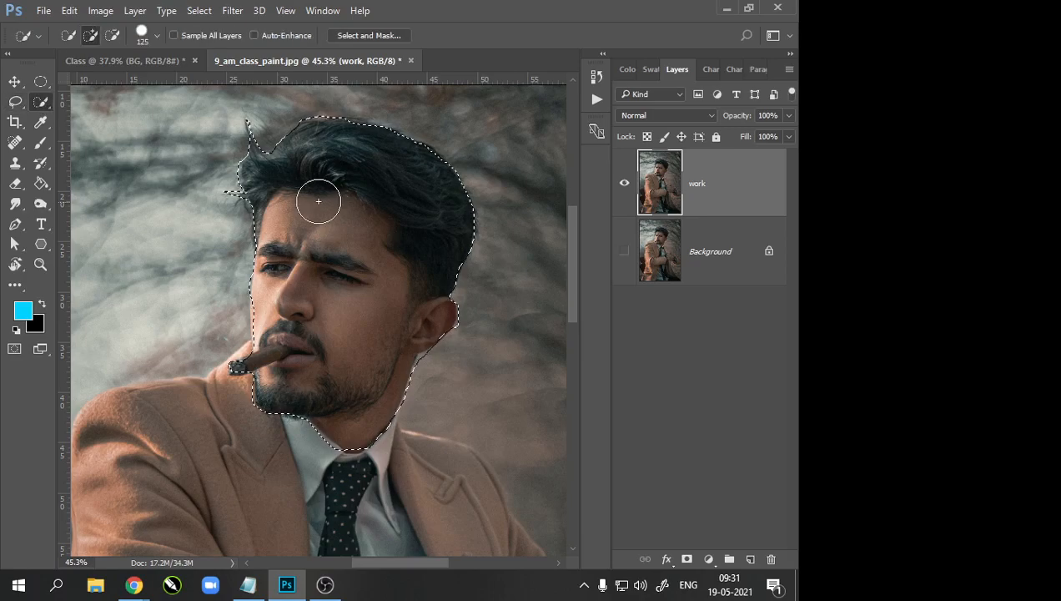
pyautogui.rightClick(358, 180)
pyautogui.click(14, 81)
pyautogui.click(13, 82)
pyautogui.rightClick(351, 197)
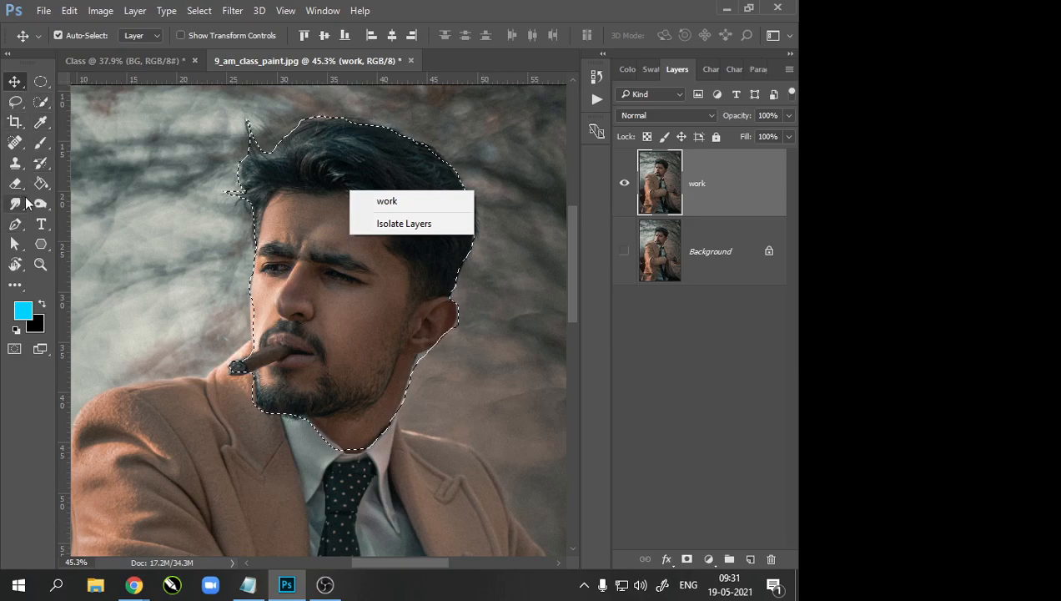
pyautogui.click(39, 103)
pyautogui.click(16, 103)
pyautogui.click(41, 84)
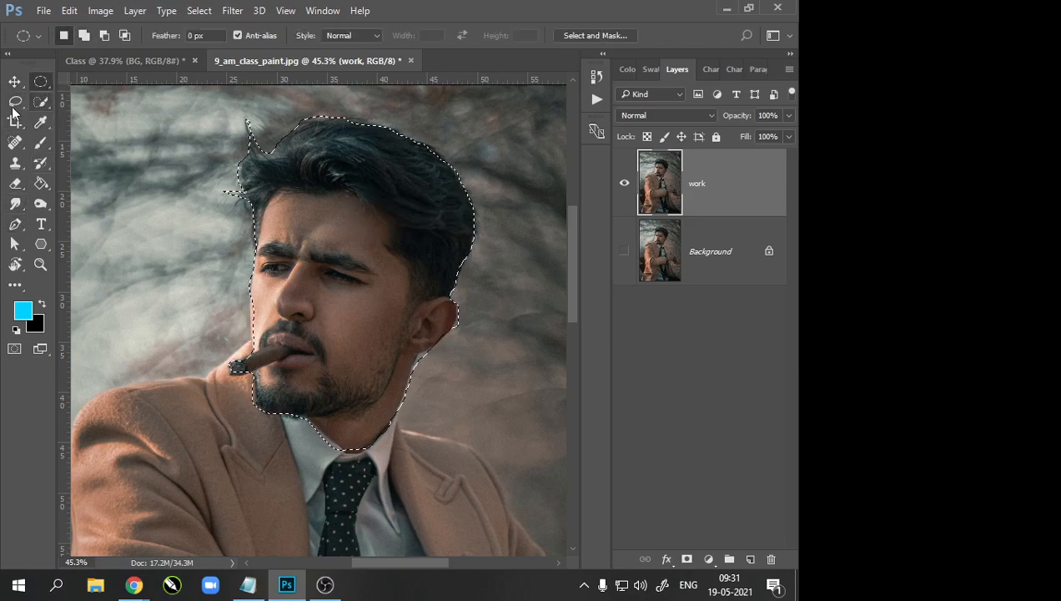
pyautogui.click(16, 102)
pyautogui.click(40, 84)
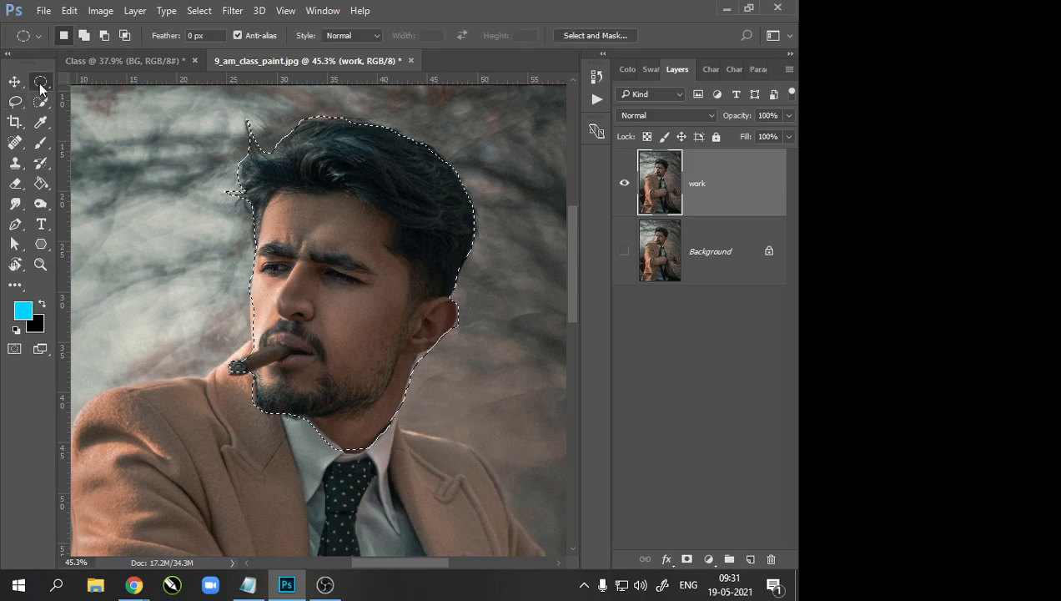
# Step: Copy the selected head to a new layer with Layer Via Copy and hide the work layer
pyautogui.click(40, 101)
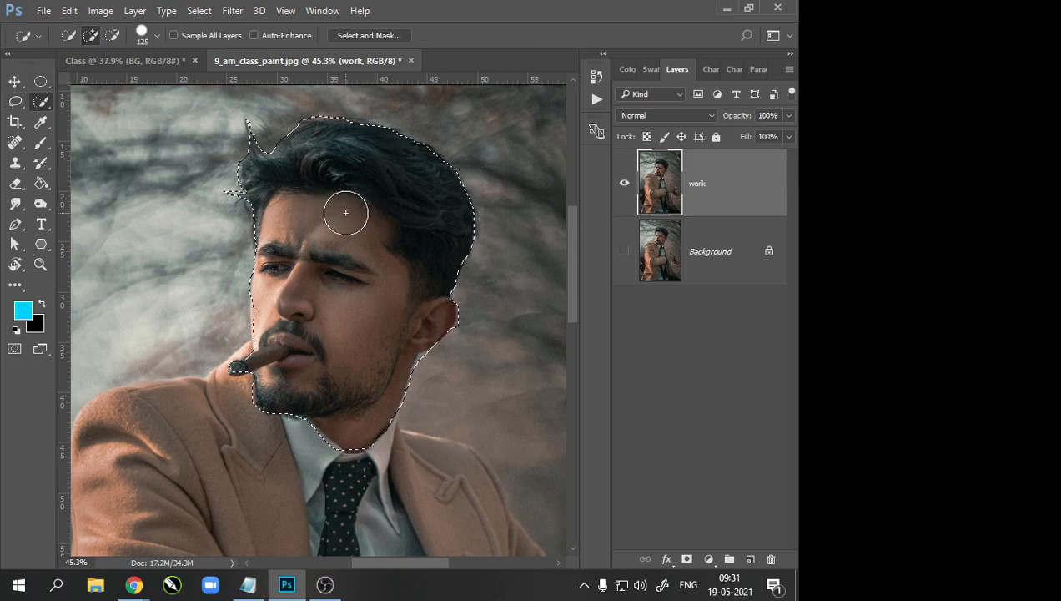
pyautogui.rightClick(346, 213)
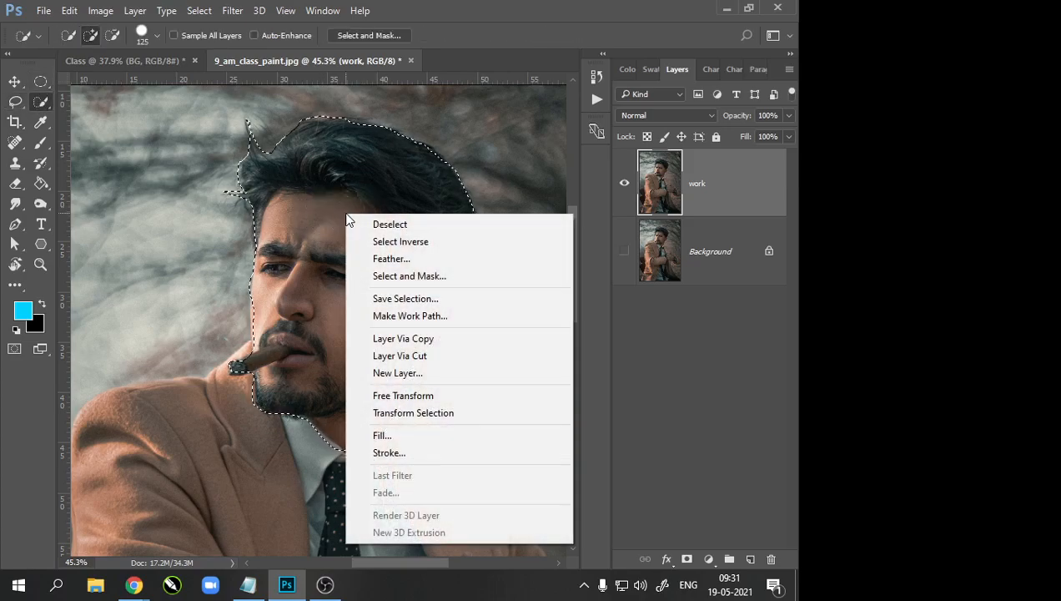
pyautogui.click(431, 342)
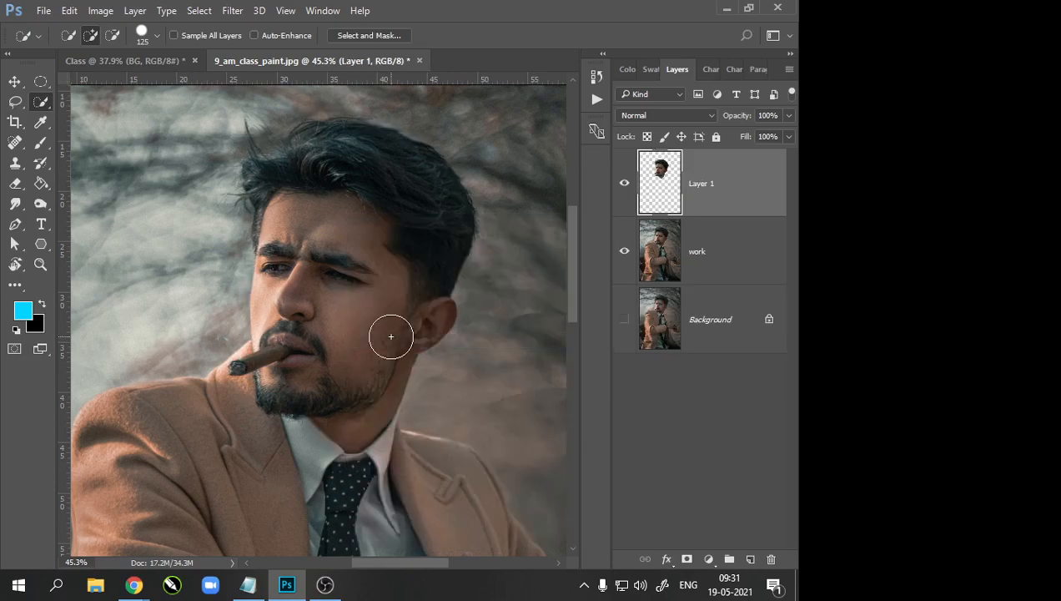
pyautogui.click(624, 252)
pyautogui.scroll(-3, 251, 313)
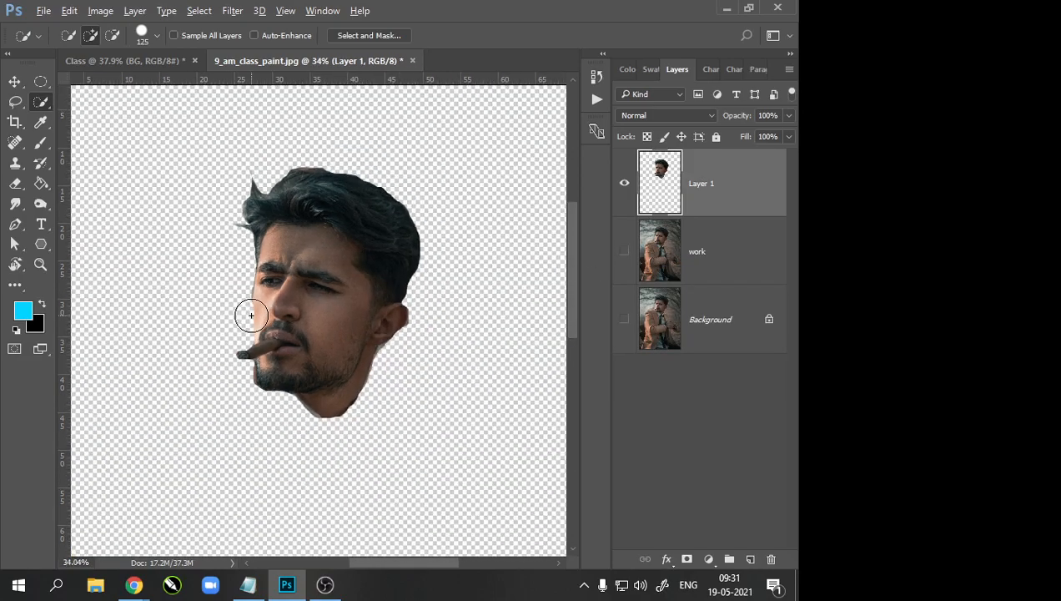
pyautogui.scroll(3, 351, 378)
pyautogui.scroll(-2, 361, 385)
pyautogui.scroll(-2, 351, 325)
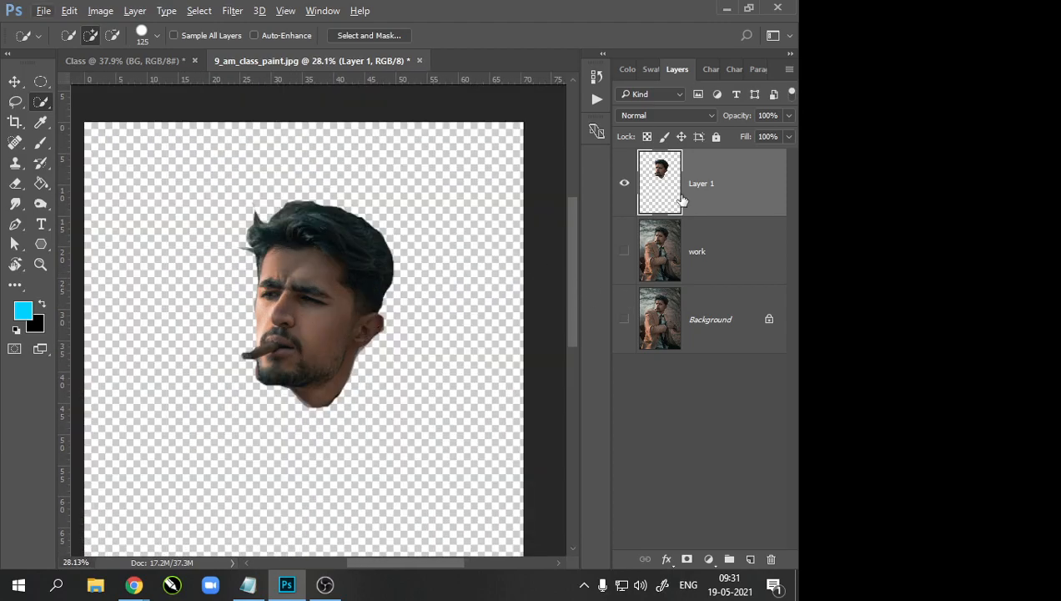
# Step: Add an empty layer between the head cut-out and the work layer and name it BG
pyautogui.click(737, 254)
pyautogui.click(750, 559)
pyautogui.doubleClick(702, 252)
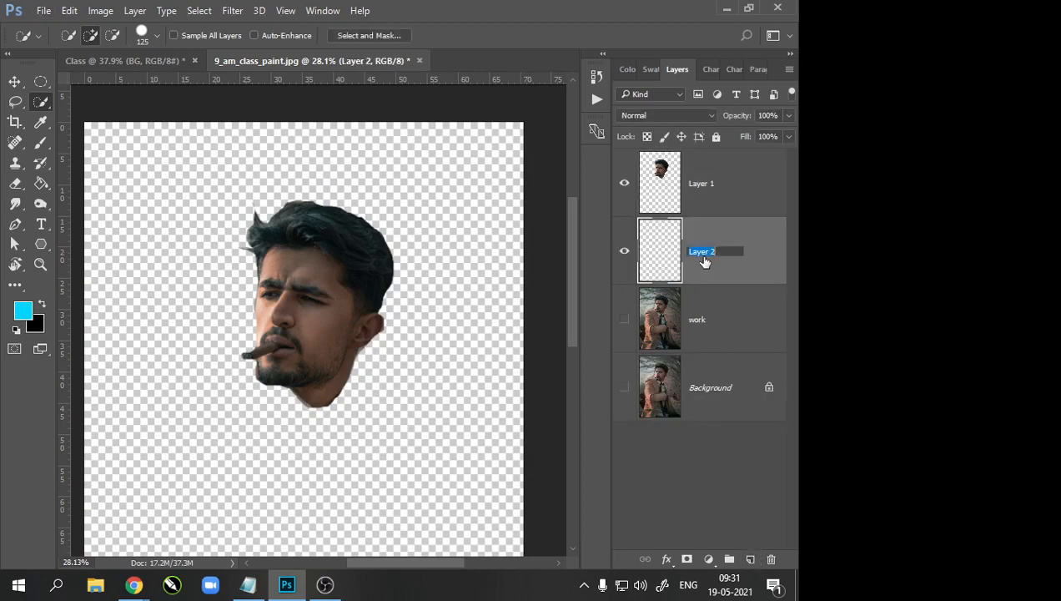
pyautogui.press('Return')
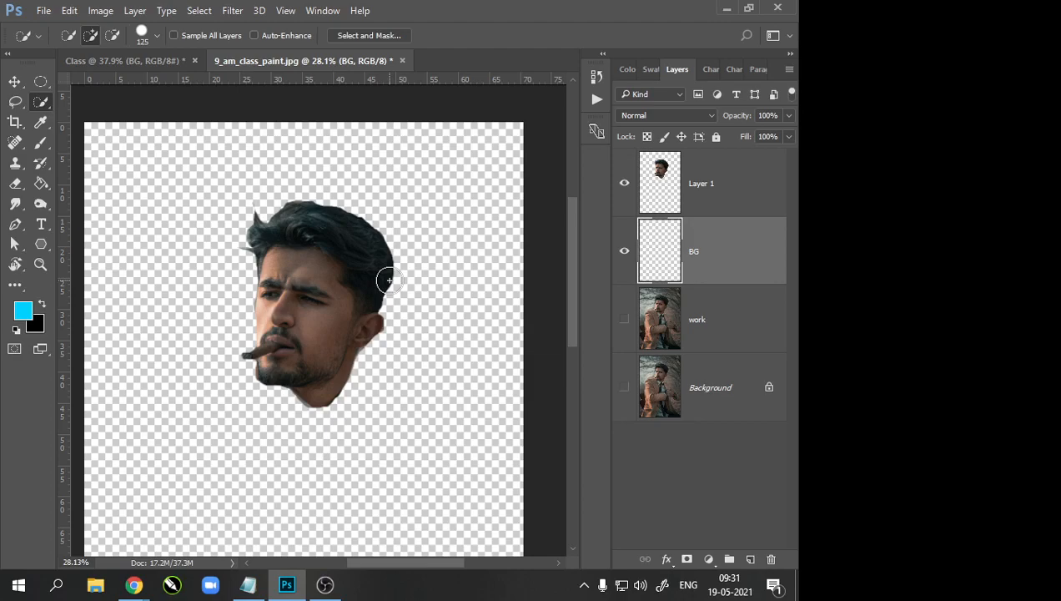
# Step: Examine the edges of the head cut-out against the transparent background at different magnifications
pyautogui.scroll(3, 268, 296)
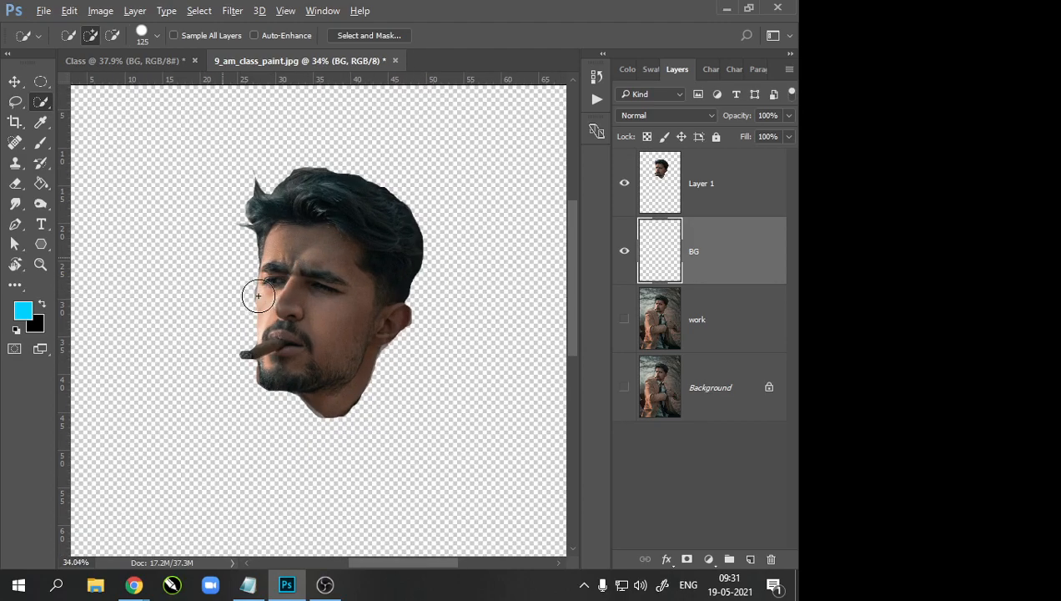
pyautogui.scroll(-3, 340, 290)
pyautogui.moveTo(351, 287); pyautogui.dragTo(443, 345)
pyautogui.scroll(4, 371, 346)
pyautogui.moveTo(360, 384); pyautogui.dragTo(356, 329)
pyautogui.scroll(-2, 353, 330)
pyautogui.scroll(3, 348, 330)
pyautogui.scroll(-2, 347, 336)
pyautogui.scroll(2, 347, 337)
pyautogui.scroll(1, 347, 336)
pyautogui.scroll(-2, 367, 336)
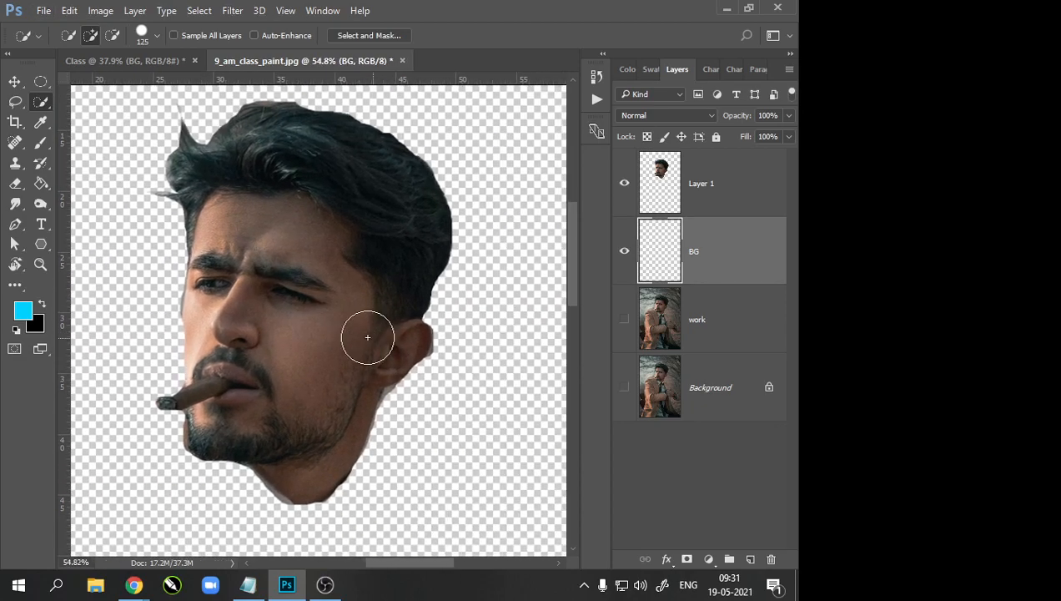
pyautogui.scroll(-2, 392, 375)
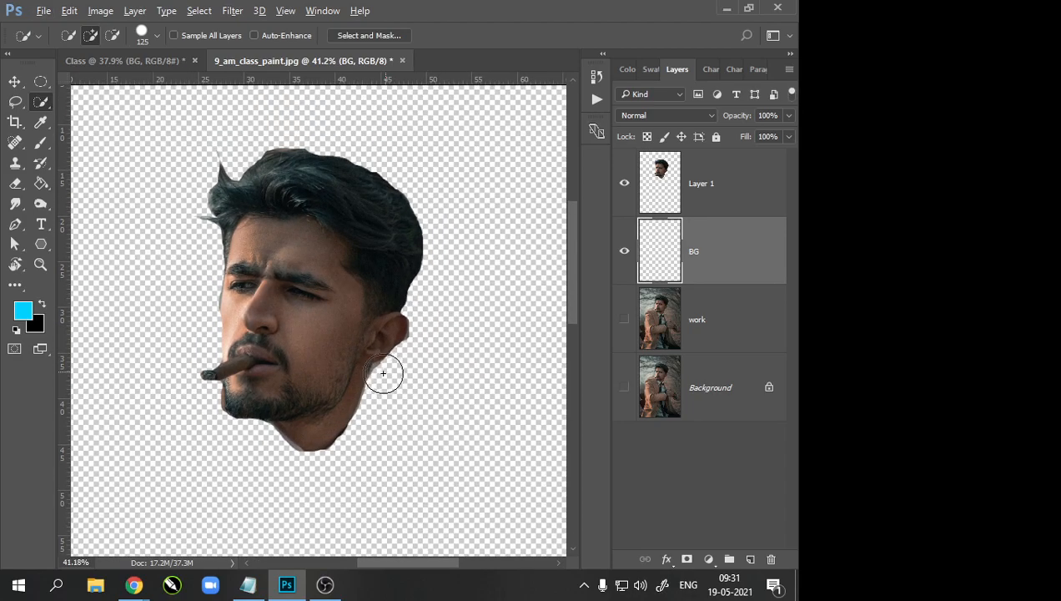
# Step: Go back to the head selection on the work layer and copy the selected head to a new layer
pyautogui.click(721, 193)
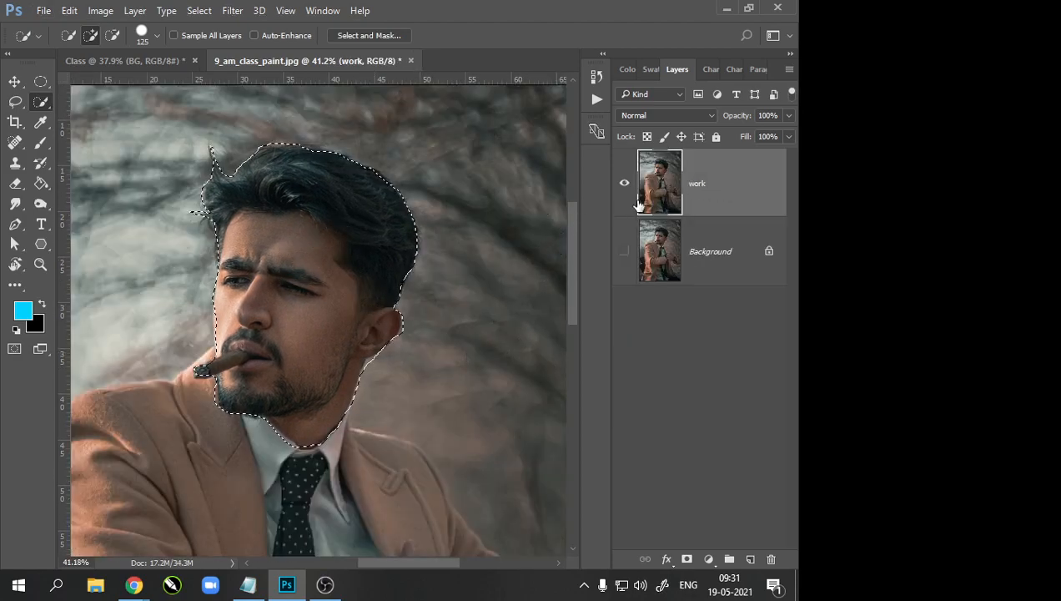
pyautogui.press('alt')
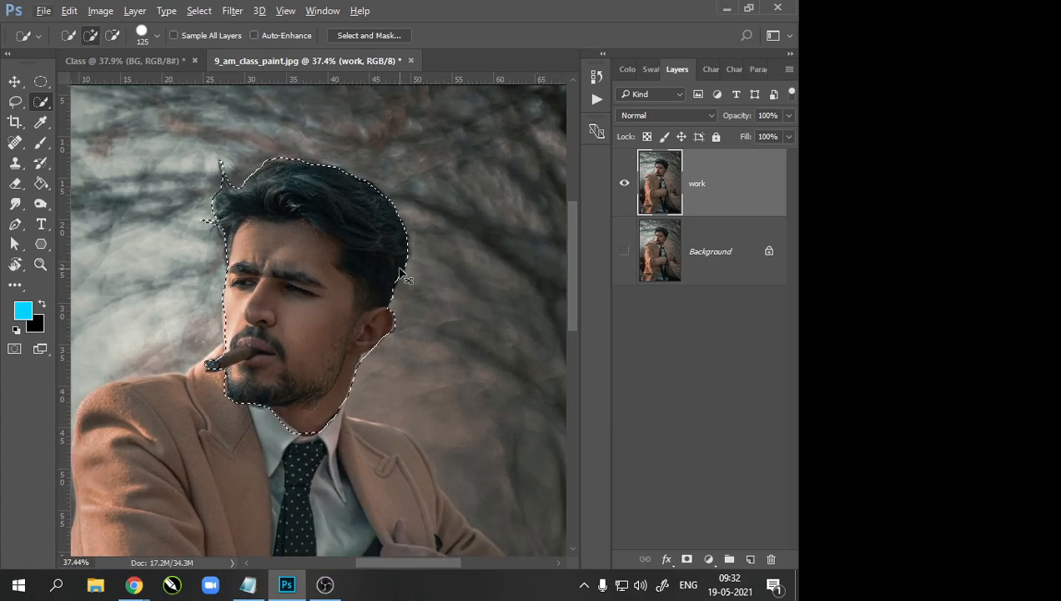
pyautogui.hotkey('ctrl', 'j')
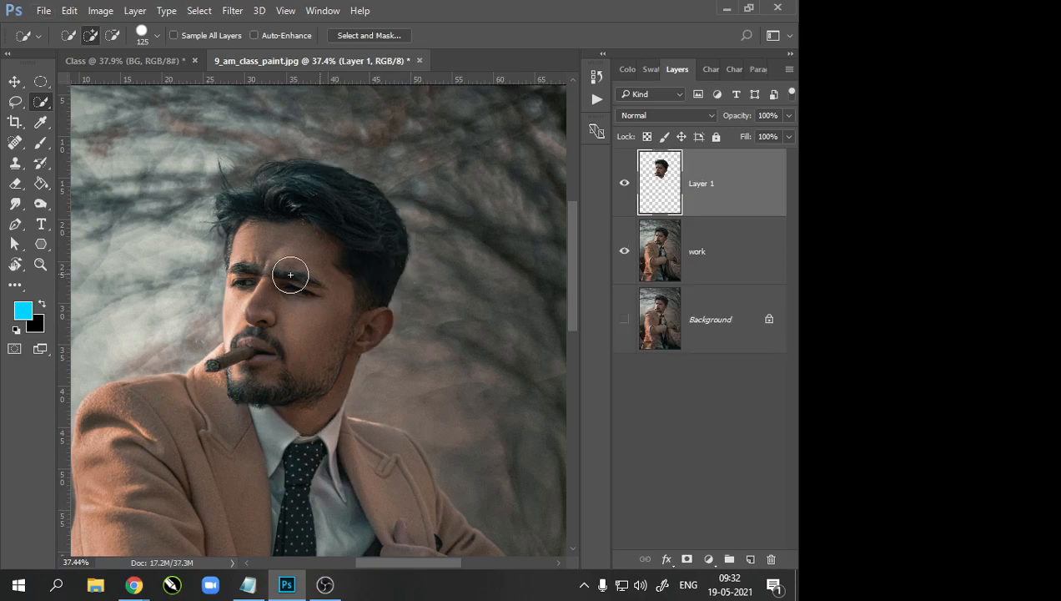
pyautogui.scroll(1, 302, 286)
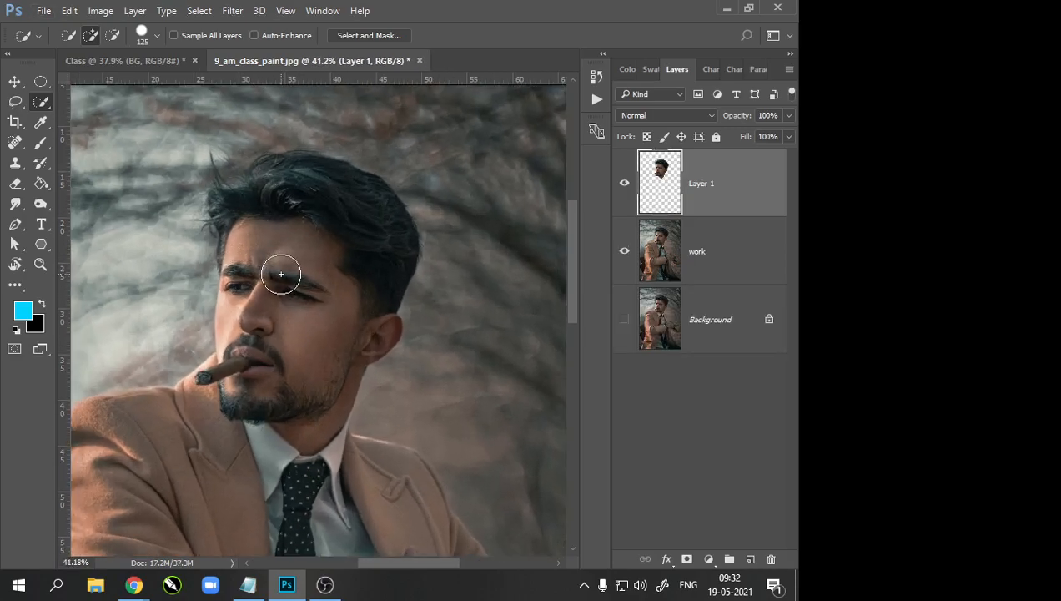
# Step: Undo the copying of the head selection to its own layer
pyautogui.scroll(1, 284, 274)
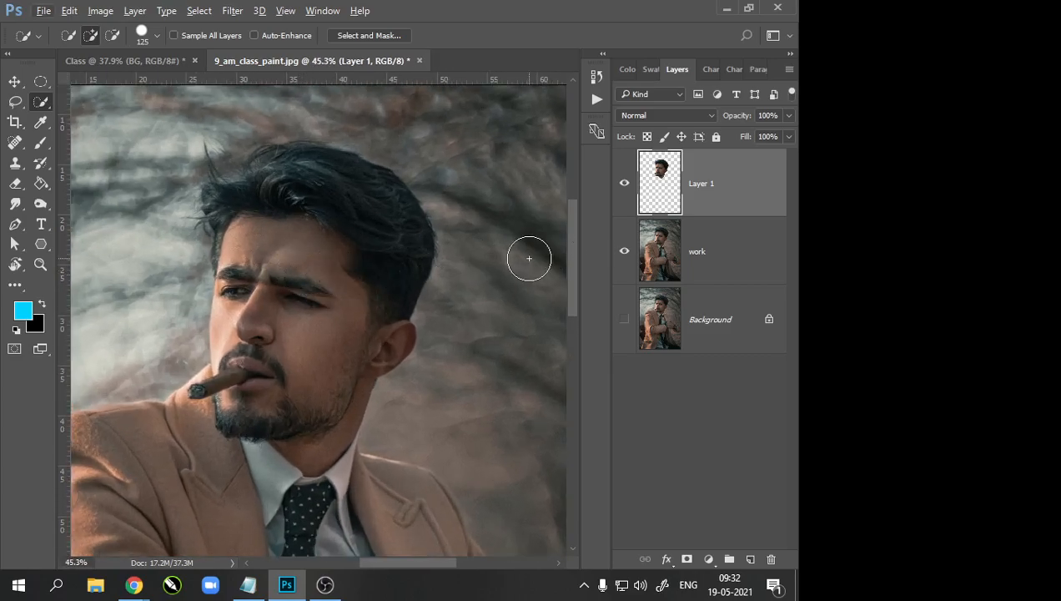
pyautogui.hotkey('ctrl', 'z')
pyautogui.scroll(-1, 311, 185)
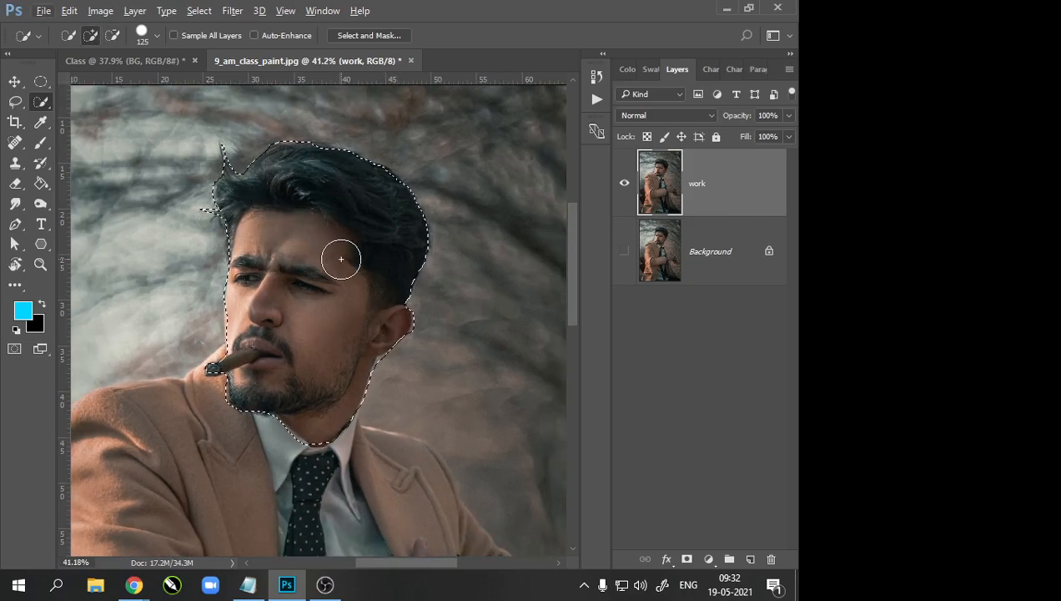
# Step: Copy the selected head to a new layer and hide the work layer to view the cutout alone
pyautogui.hotkey('ctrl', 'j')
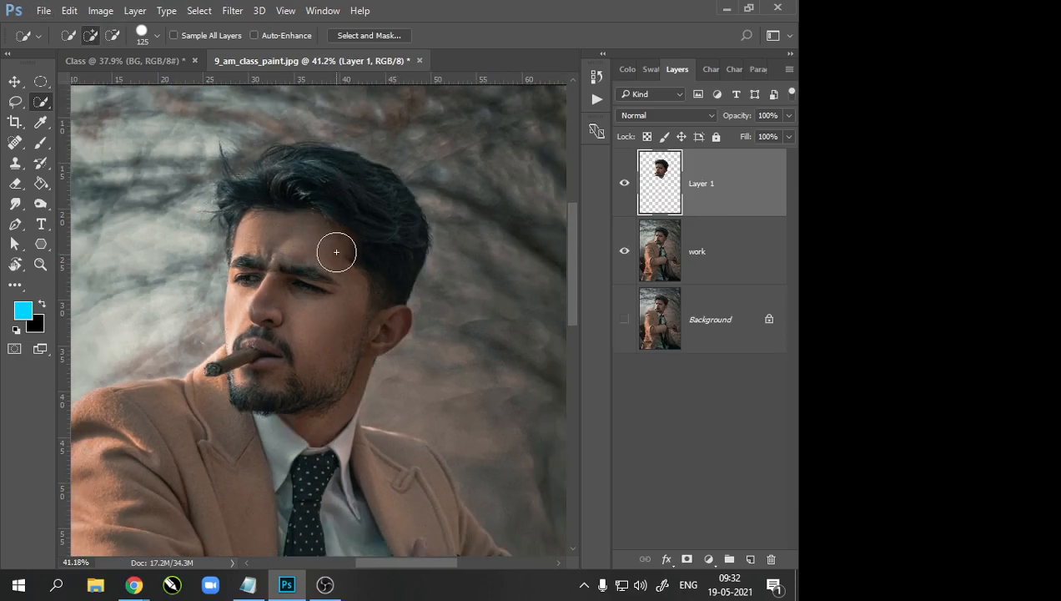
pyautogui.click(625, 252)
pyautogui.scroll(1, 334, 287)
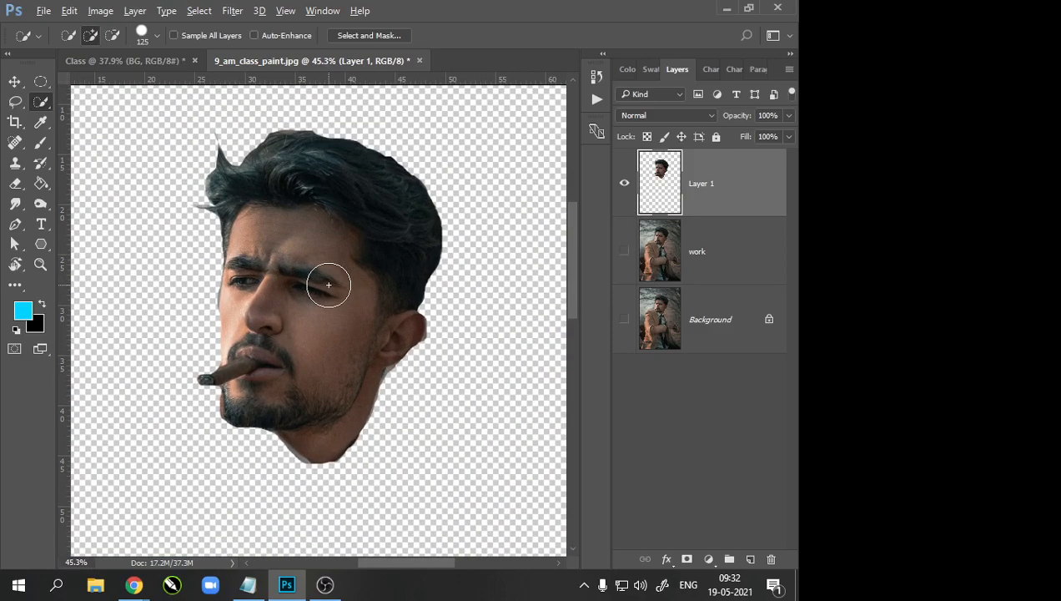
pyautogui.scroll(-1, 329, 285)
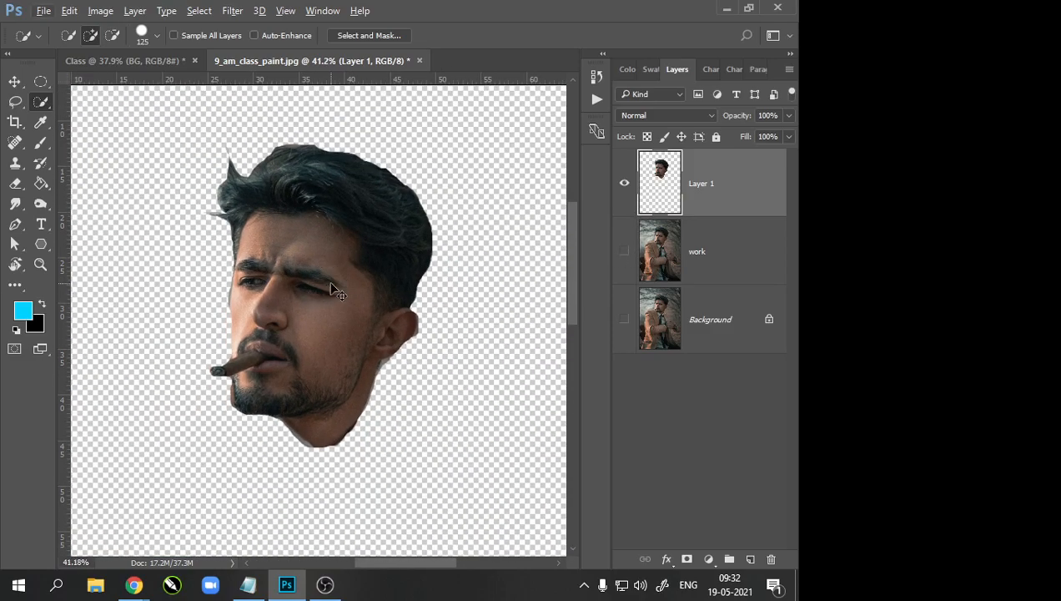
# Step: Undo the head cutout layer and clear the selection on the work layer
pyautogui.hotkey('ctrl', 'z')
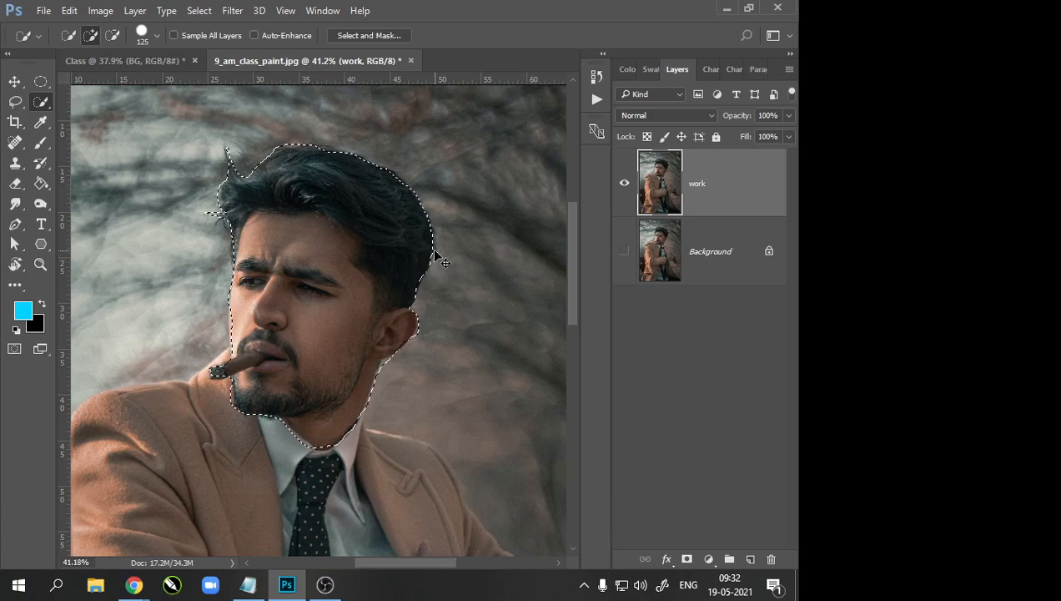
pyautogui.hotkey('ctrl', 'd')
pyautogui.scroll(-2, 346, 277)
pyautogui.scroll(2, 345, 277)
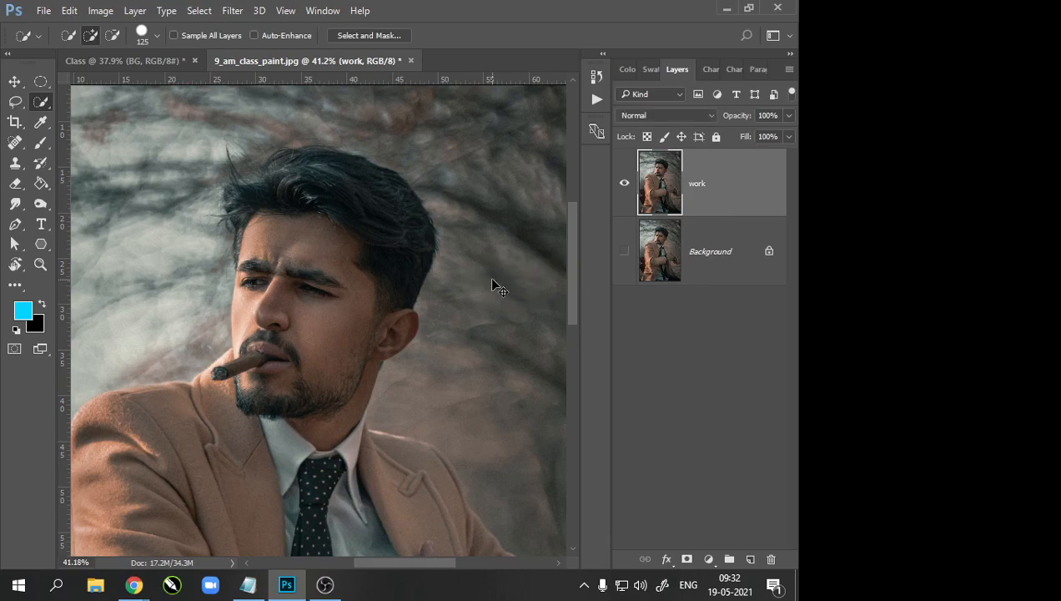
# Step: Duplicate the work layer and make the duplicate the active layer
pyautogui.hotkey('ctrl', 'j')
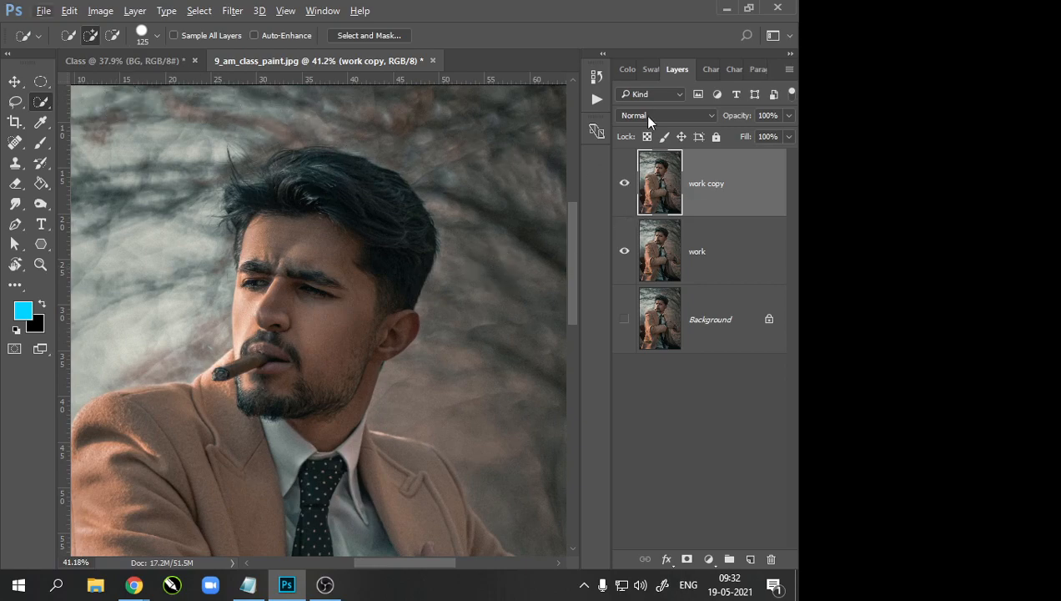
pyautogui.click(721, 250)
pyautogui.click(715, 197)
pyautogui.click(708, 252)
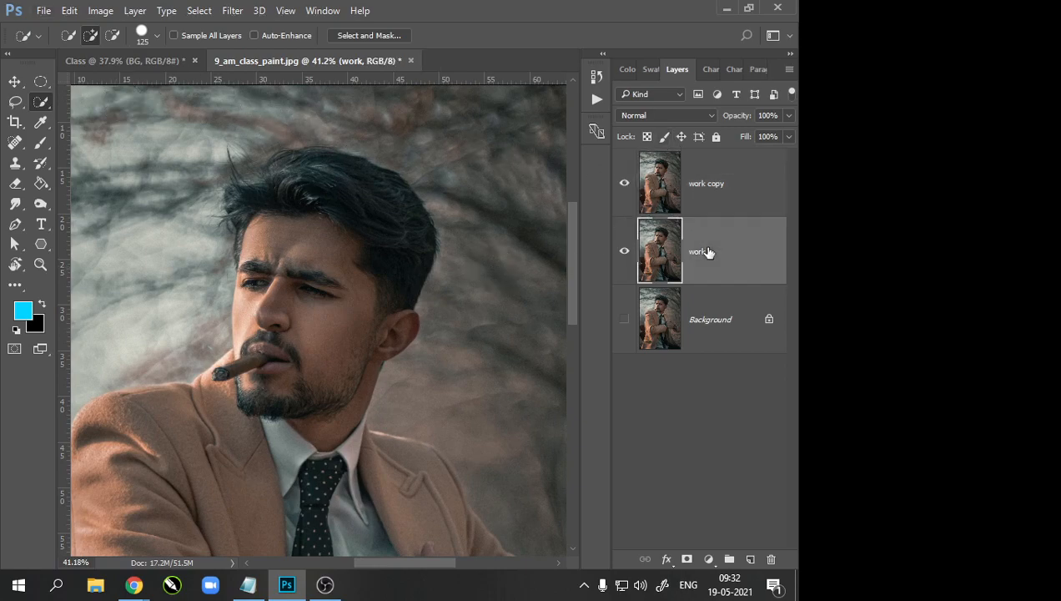
pyautogui.click(710, 196)
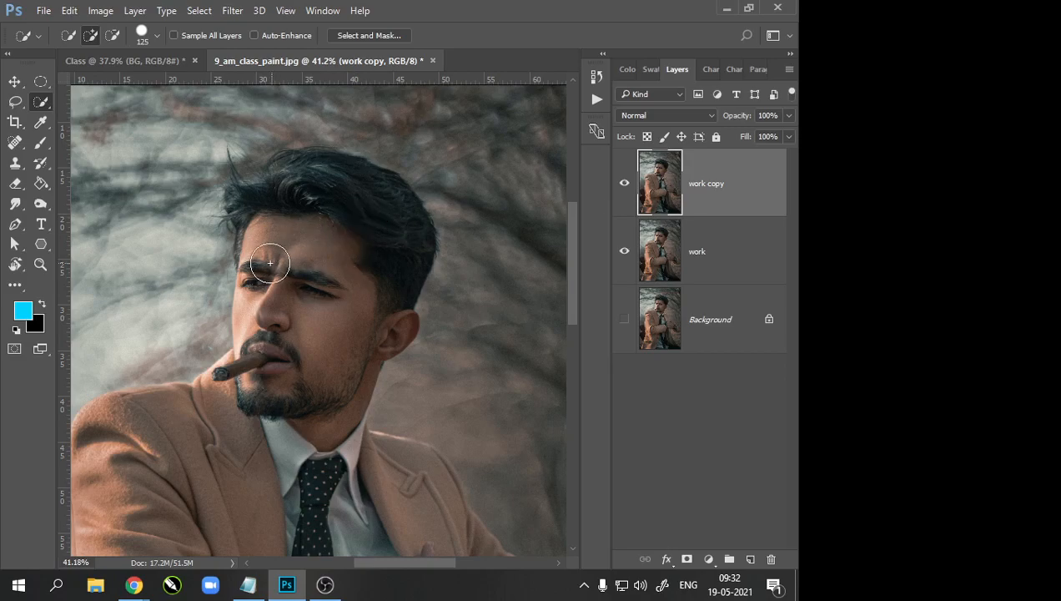
# Step: Select the man's head with Quick Selection on the work copy layer and copy it to a new layer
pyautogui.scroll(-1, 269, 261)
pyautogui.scroll(1, 261, 265)
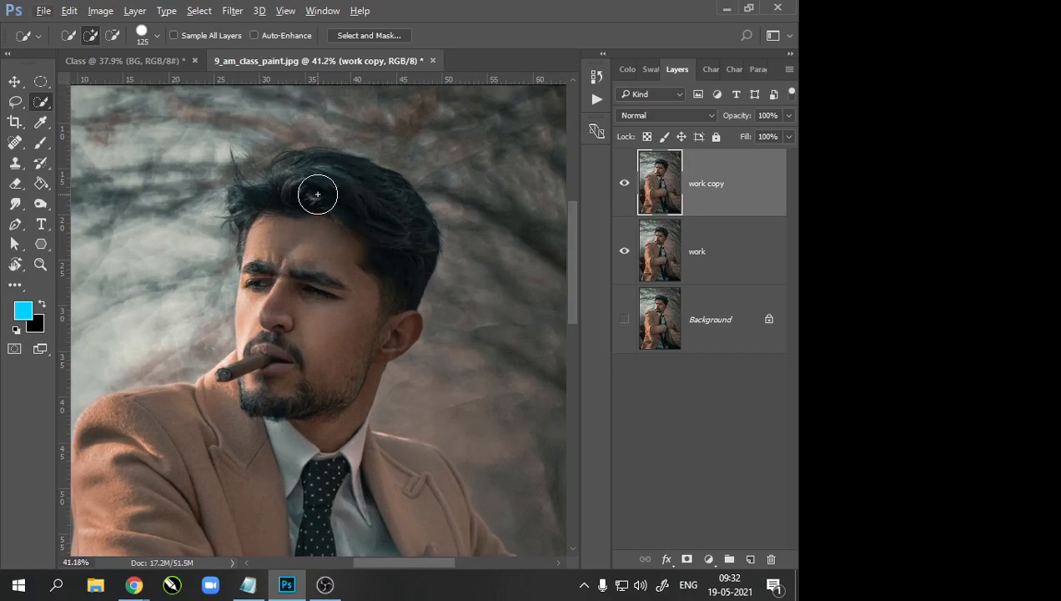
pyautogui.moveTo(350, 239)
pyautogui.mouseDown()
pyautogui.moveTo(330, 309)
pyautogui.moveTo(294, 258)
pyautogui.moveTo(307, 257)
pyautogui.moveTo(272, 279)
pyautogui.moveTo(276, 335)
pyautogui.mouseUp()
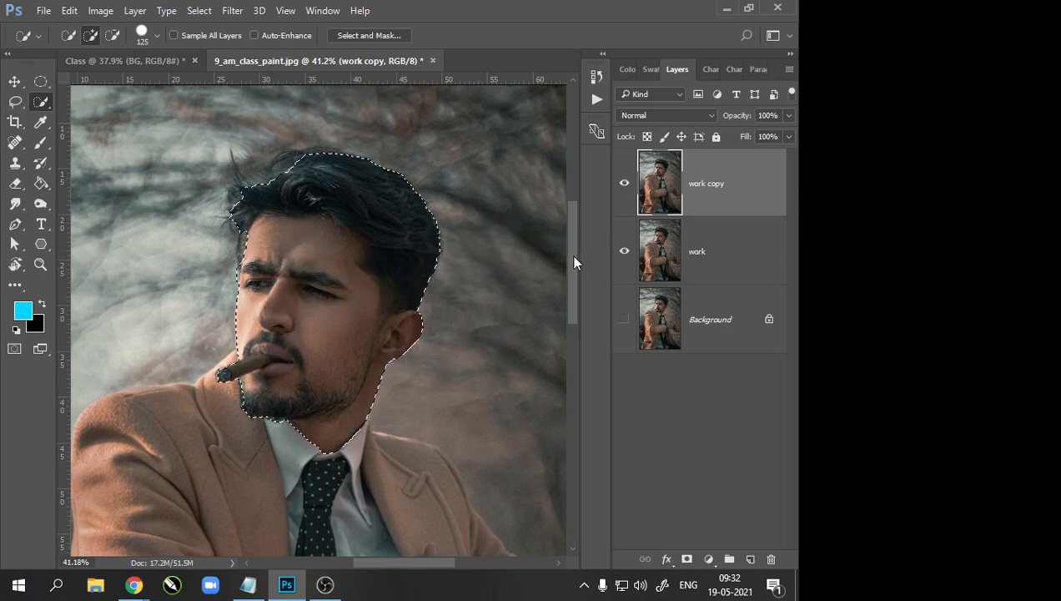
pyautogui.hotkey('ctrl', 'j')
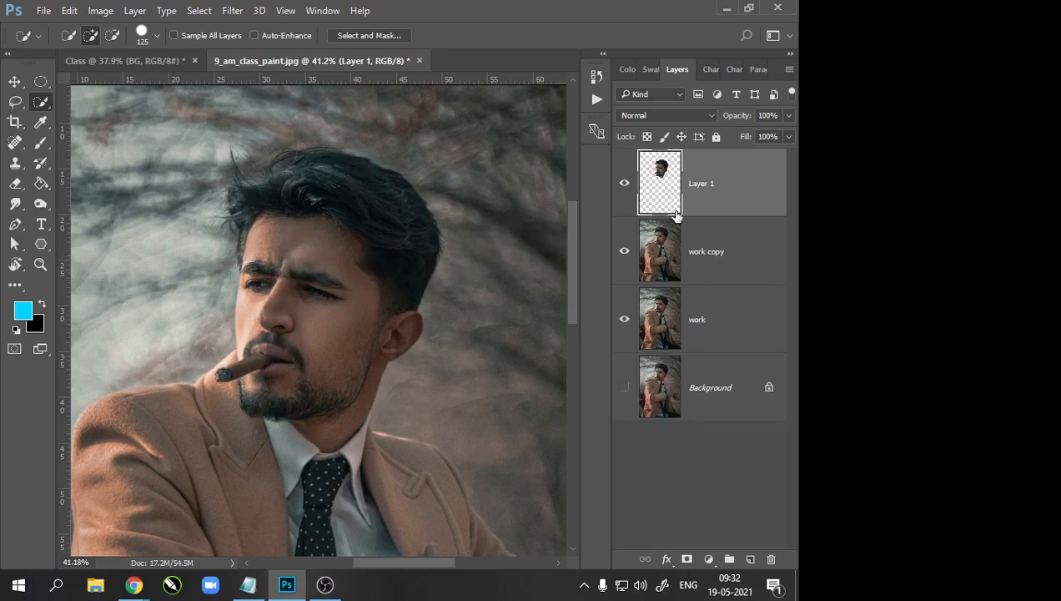
# Step: Undo the head cutout and step back through the history until only the Background layer remains
pyautogui.hotkey('ctrl', 'z')
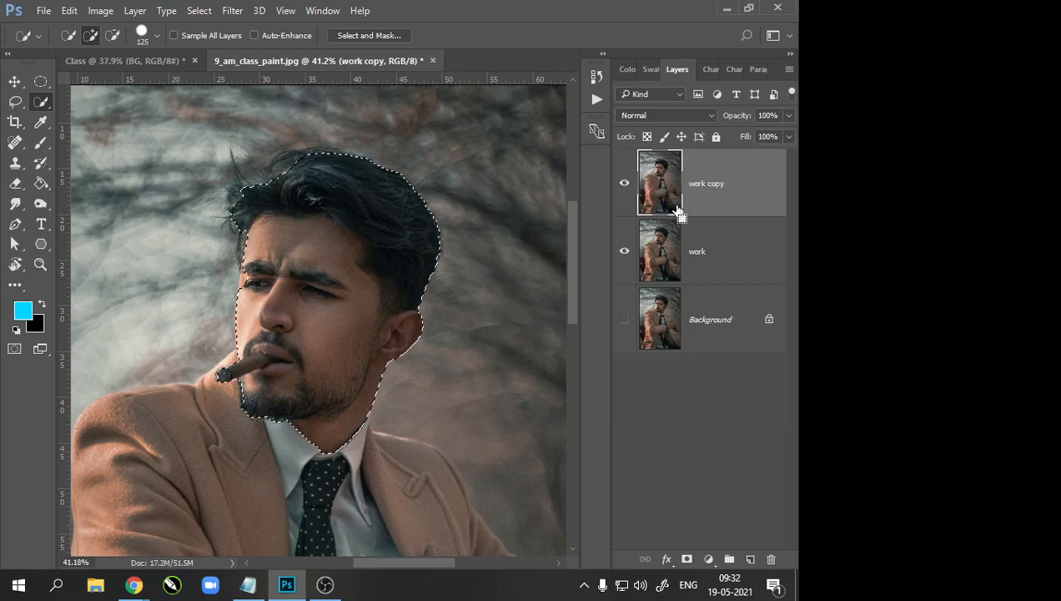
pyautogui.keyDown('ctrl'); pyautogui.click(677, 217); pyautogui.keyUp('ctrl')
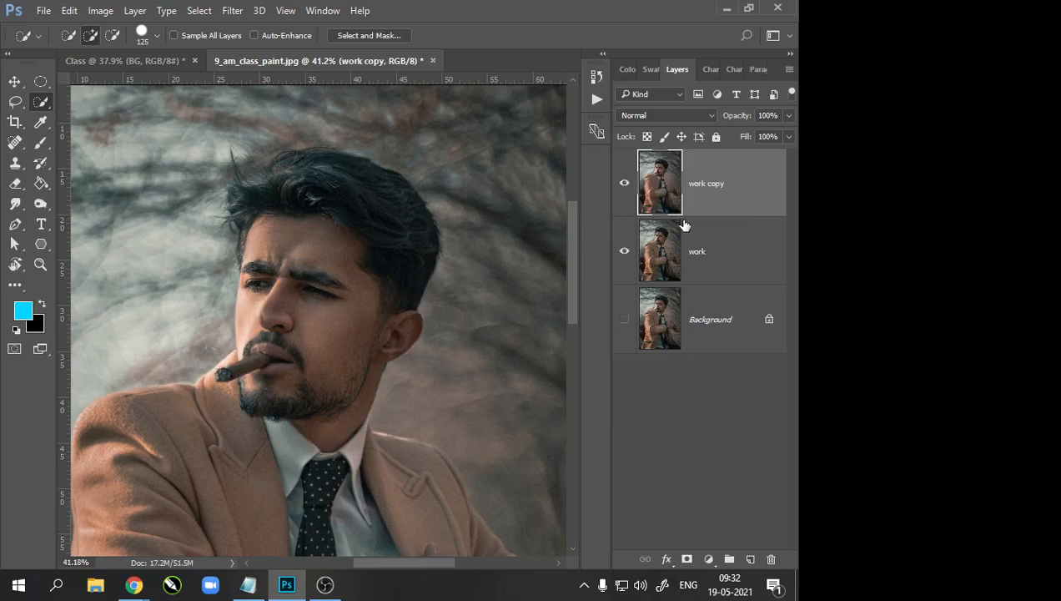
pyautogui.hotkey('ctrl', 'alt', 'z')
pyautogui.hotkey('ctrl', 'alt', 'z')
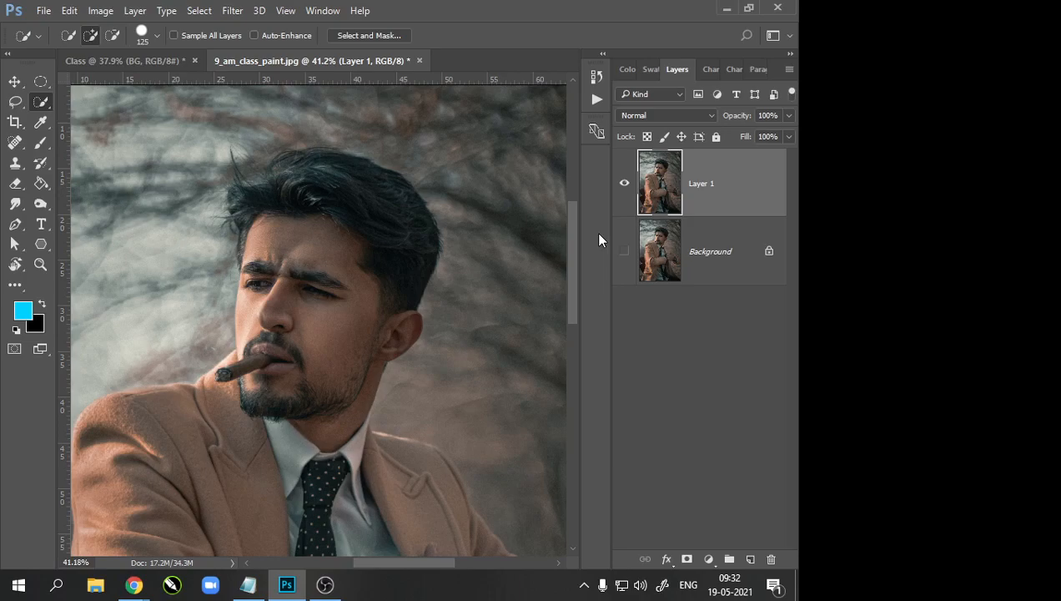
pyautogui.hotkey('ctrl', 'alt', 'z')
pyautogui.scroll(-2, 376, 242)
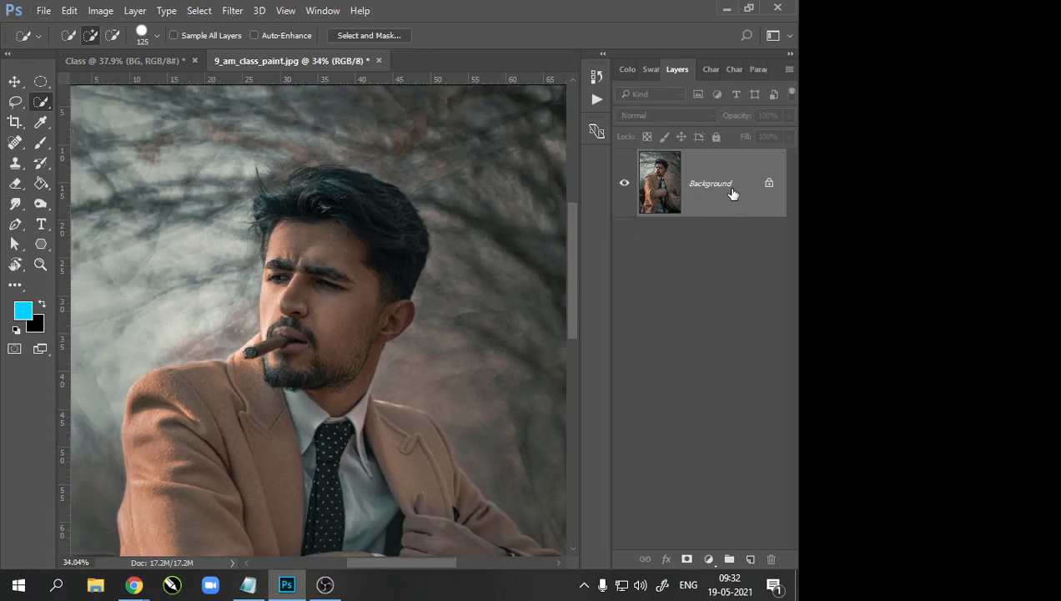
# Step: Duplicate the Background layer directly, without naming the copy, and undo the duplication
pyautogui.hotkey('ctrl', 'j')
pyautogui.scroll(-2, 363, 258)
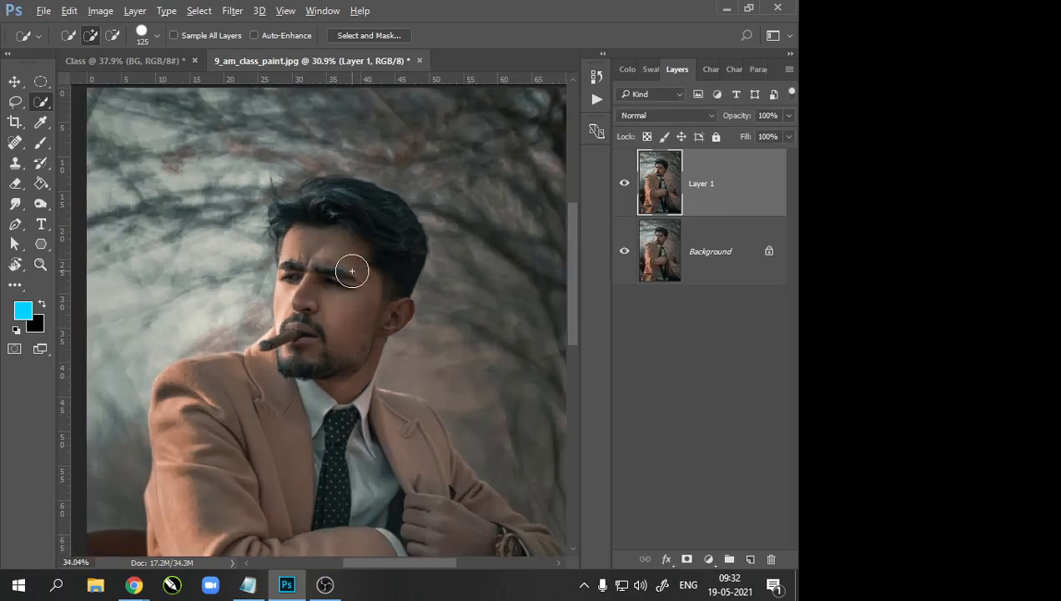
pyautogui.scroll(2, 352, 271)
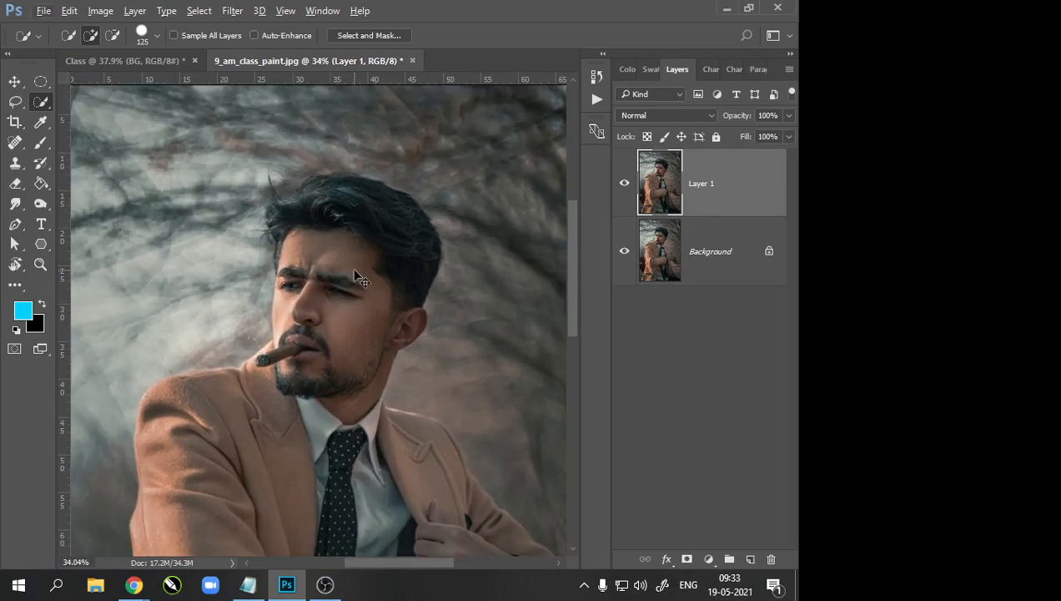
pyautogui.hotkey('ctrl', 'alt', 'z')
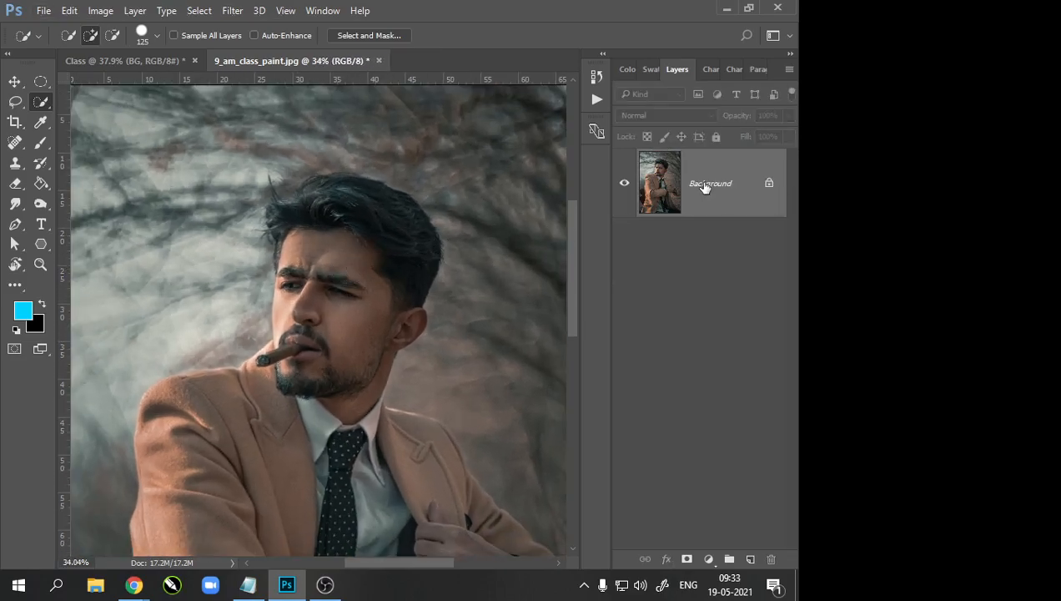
# Step: Duplicate the Background layer within 9_am_class_paint.jpg under the name Background copy
pyautogui.rightClick(703, 188)
pyautogui.click(615, 218)
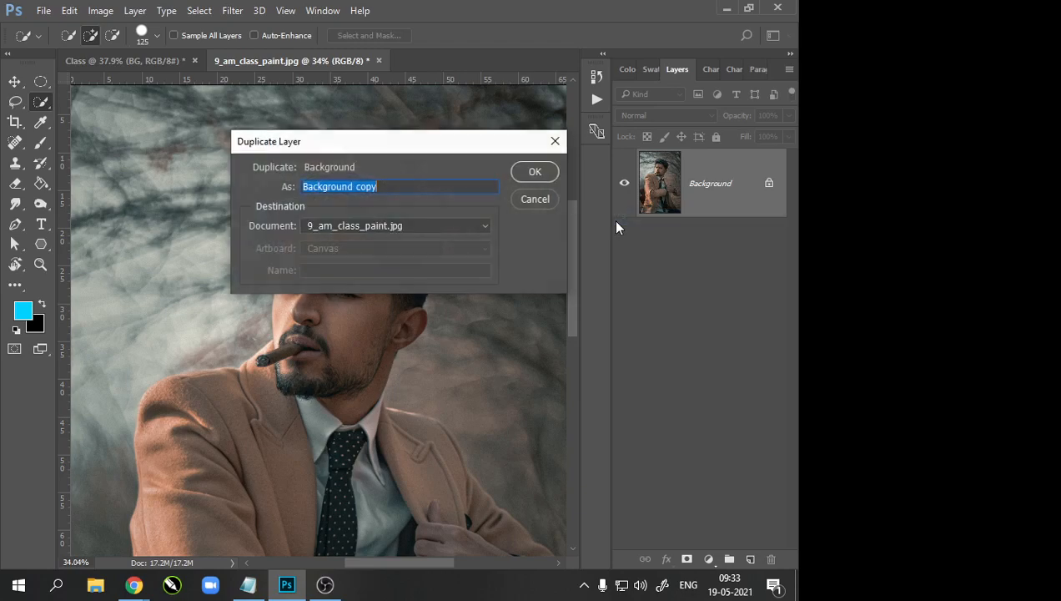
pyautogui.click(538, 175)
pyautogui.scroll(-2, 206, 310)
pyautogui.scroll(-2, 206, 310)
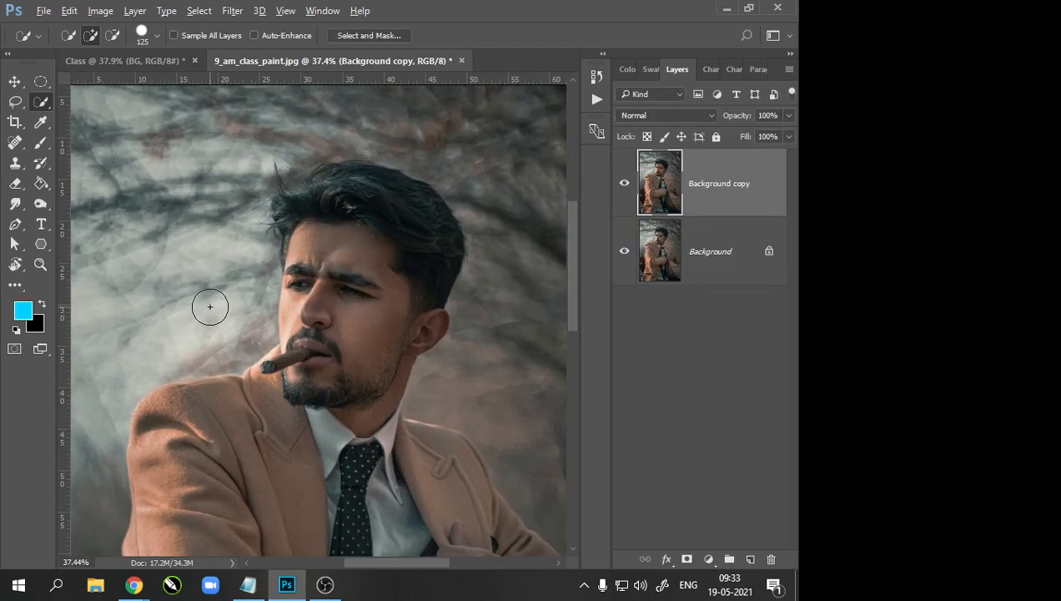
pyautogui.scroll(-1, 278, 302)
pyautogui.scroll(1, 278, 303)
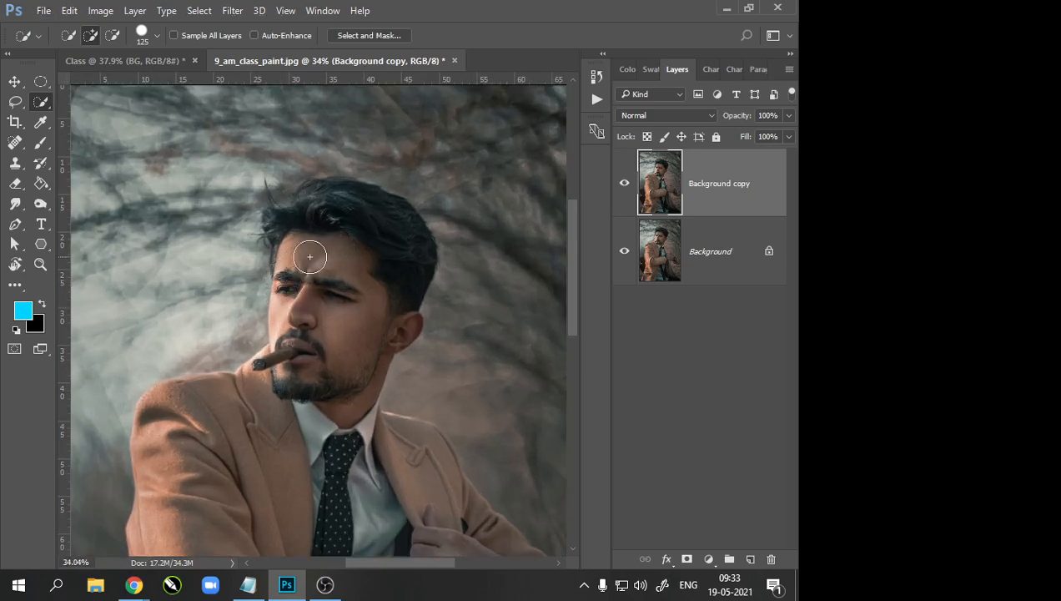
# Step: Hide the original Background layer so that only Background copy is shown
pyautogui.scroll(-1, 303, 244)
pyautogui.scroll(-2, 371, 260)
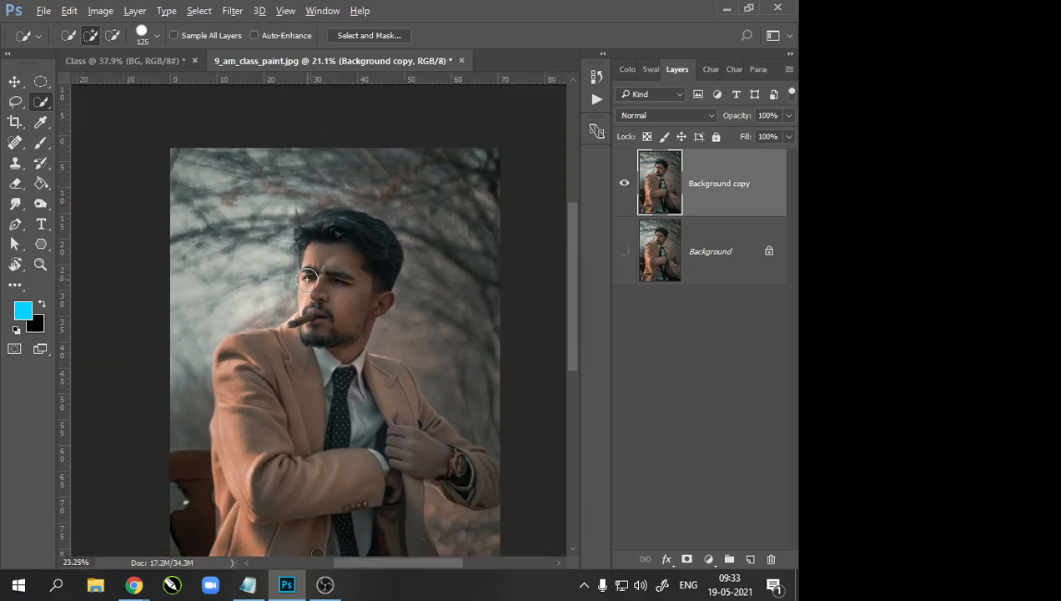
pyautogui.scroll(3, 314, 283)
pyautogui.moveTo(444, 352); pyautogui.dragTo(404, 322)
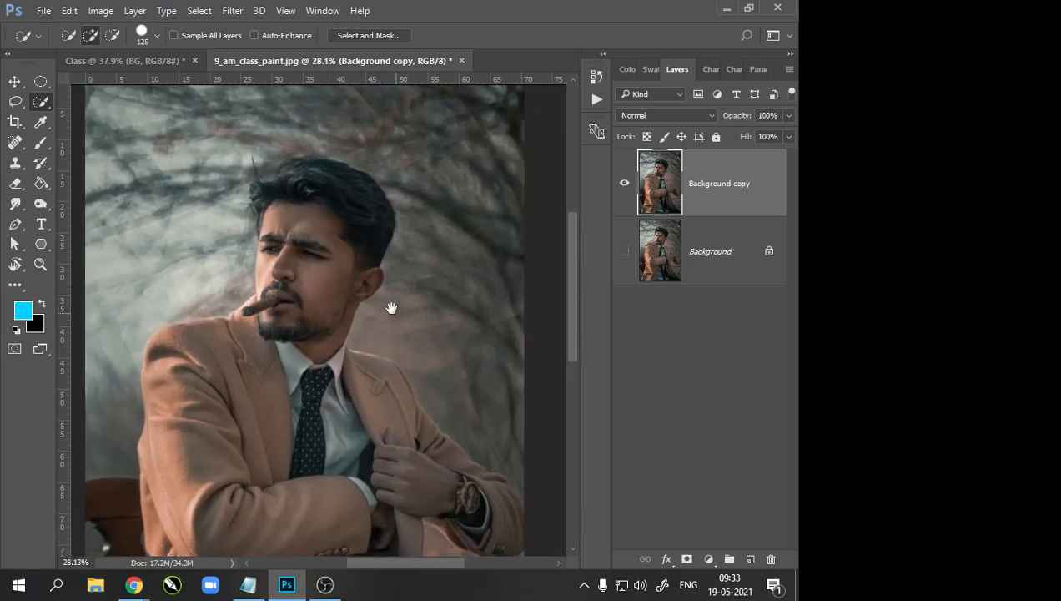
# Step: Start a Polygonal Lasso outline at the top of the hair and trace the back of the head past the ear to the collar
pyautogui.click(17, 100)
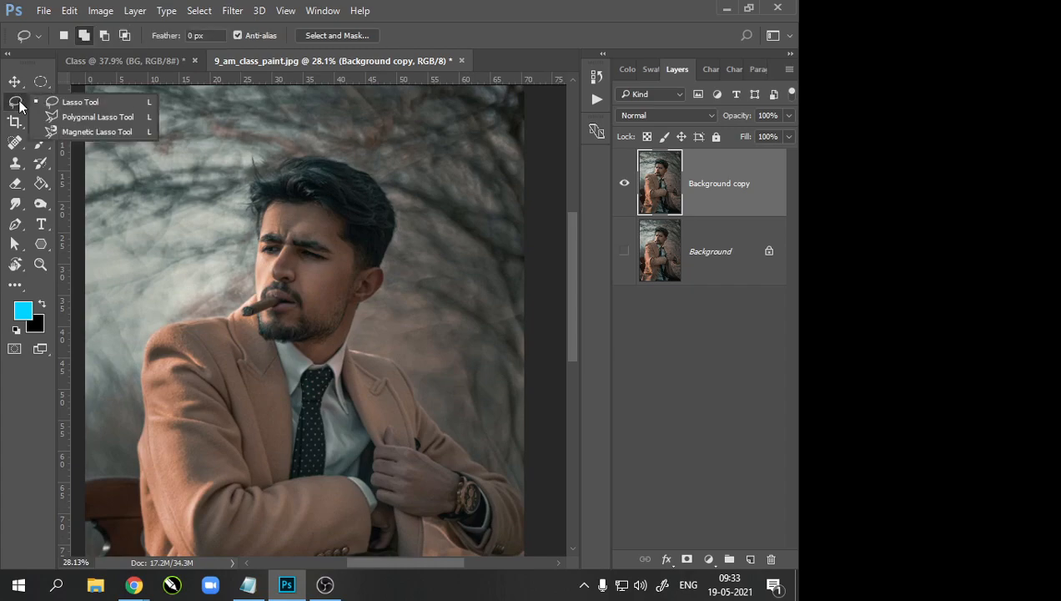
pyautogui.click(59, 118)
pyautogui.scroll(3, 269, 152)
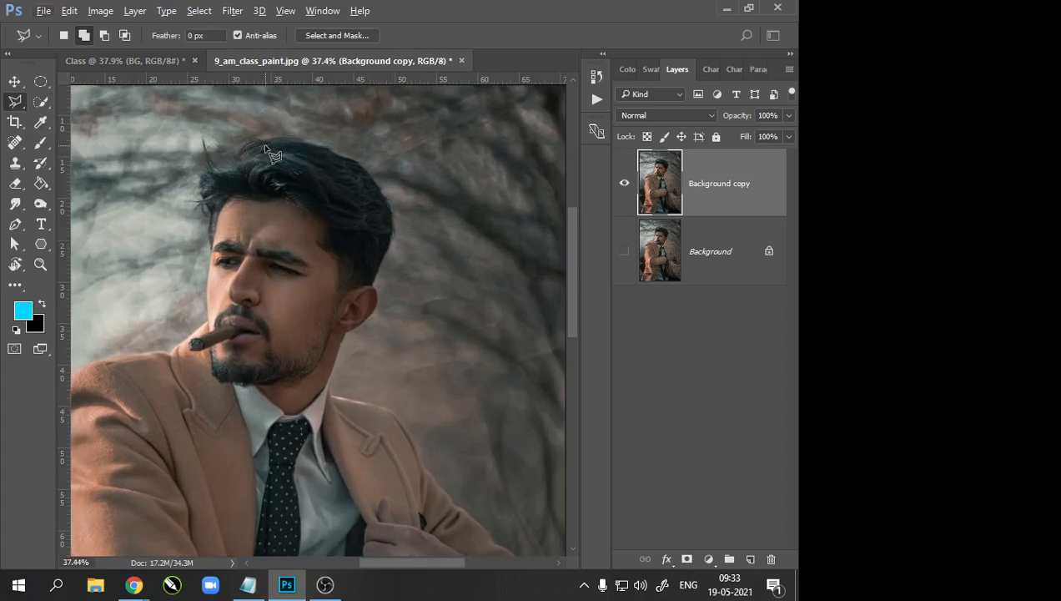
pyautogui.click(259, 141)
pyautogui.click(278, 138)
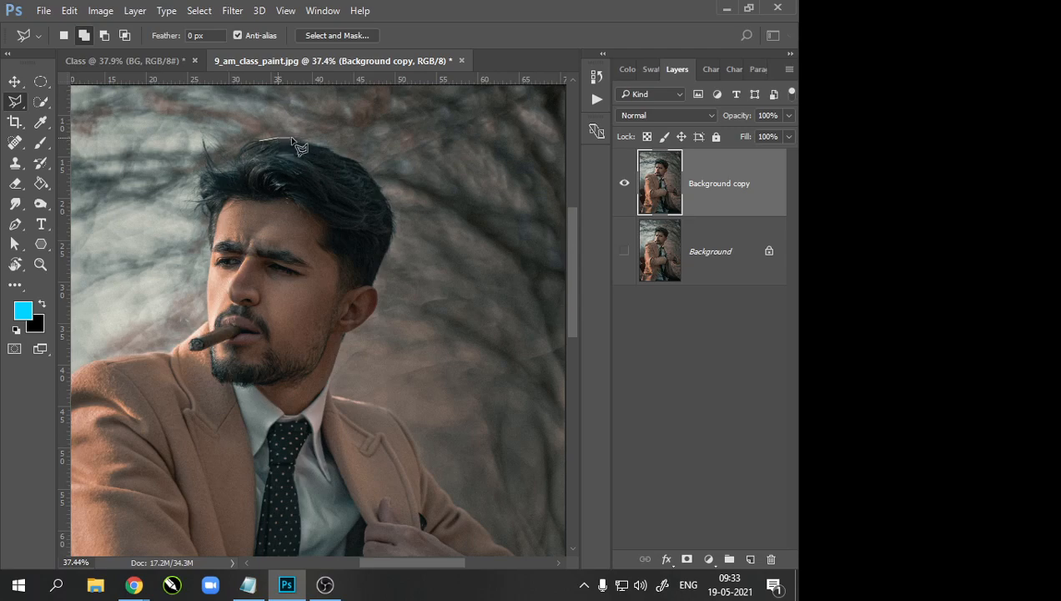
pyautogui.click(336, 152)
pyautogui.click(386, 210)
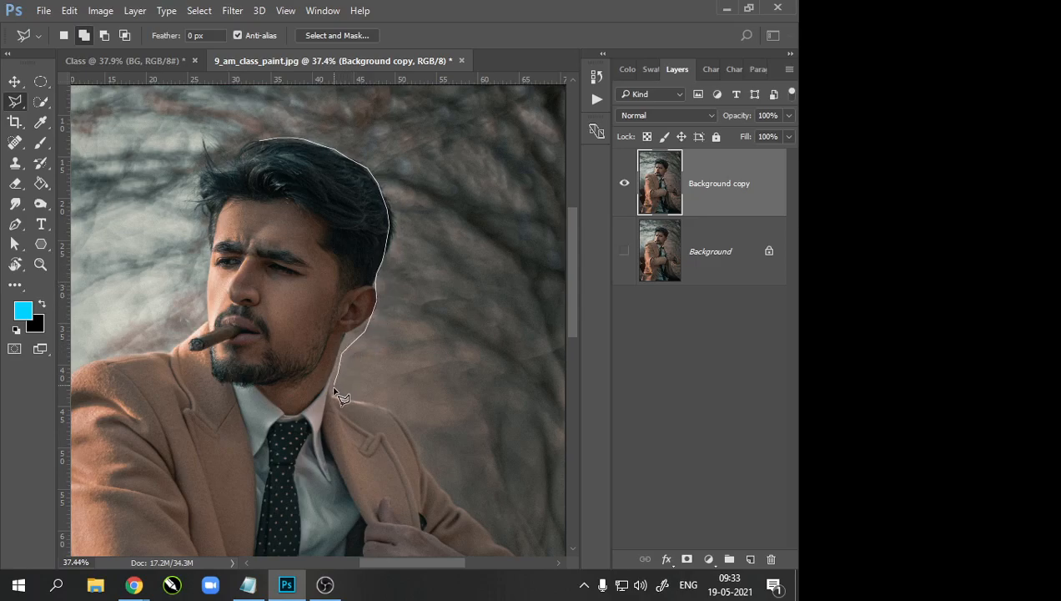
# Step: Continue the lasso outline under the chin and up the front of the face to the hair
pyautogui.click(250, 390)
pyautogui.click(219, 385)
pyautogui.click(203, 365)
pyautogui.click(198, 330)
pyautogui.click(202, 180)
pyautogui.click(226, 146)
pyautogui.click(248, 148)
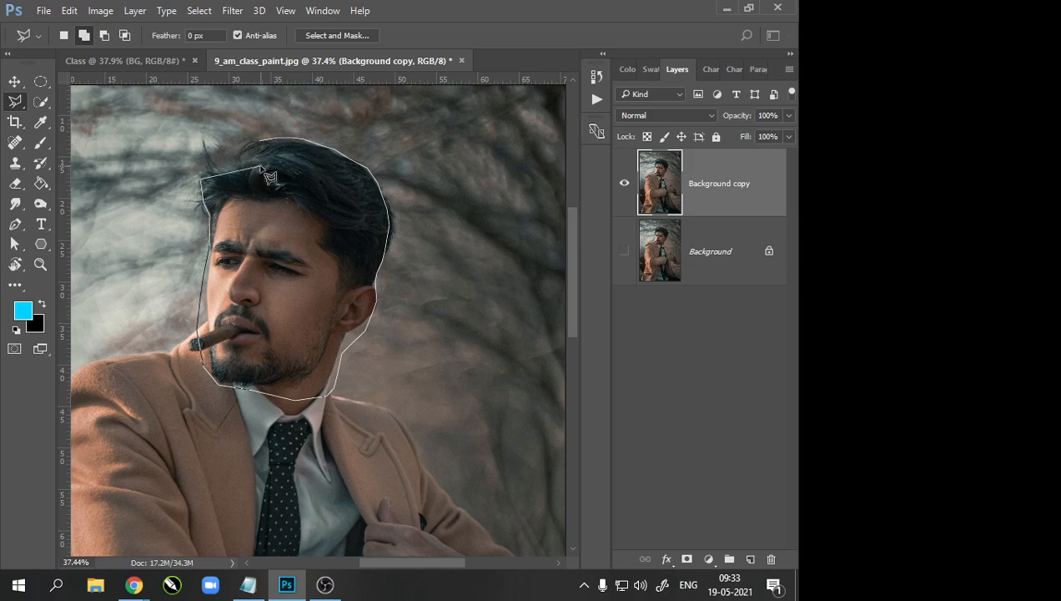
# Step: Remove the misplaced lasso points and retrace the chin, cigar, face and front hair to close the head selection
pyautogui.press('BackSpace')
pyautogui.press('BackSpace')
pyautogui.press('BackSpace')
pyautogui.press('BackSpace')
pyautogui.press('BackSpace')
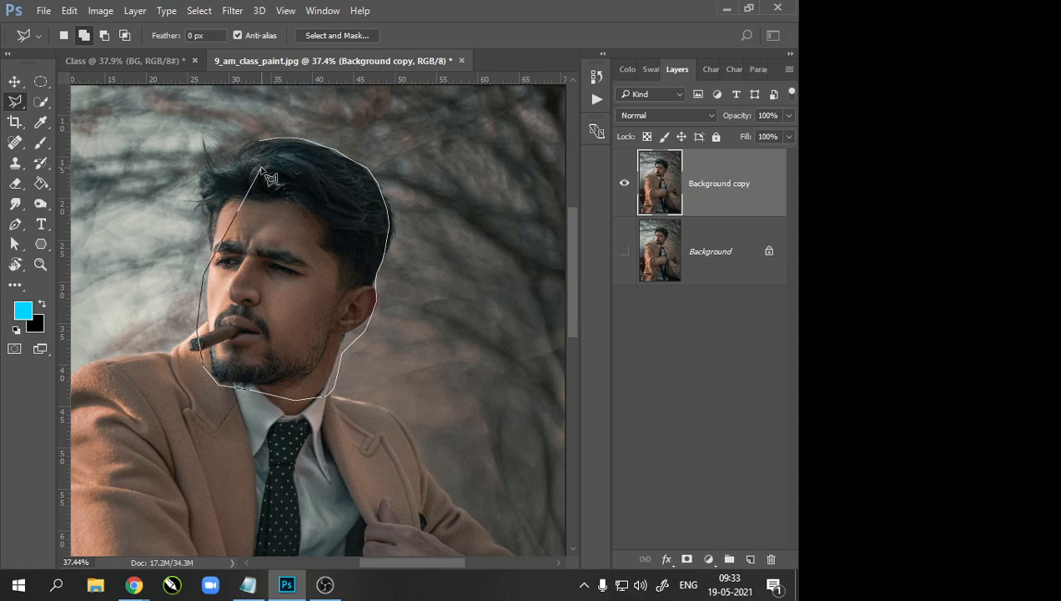
pyautogui.press('BackSpace')
pyautogui.press('BackSpace')
pyautogui.press('BackSpace')
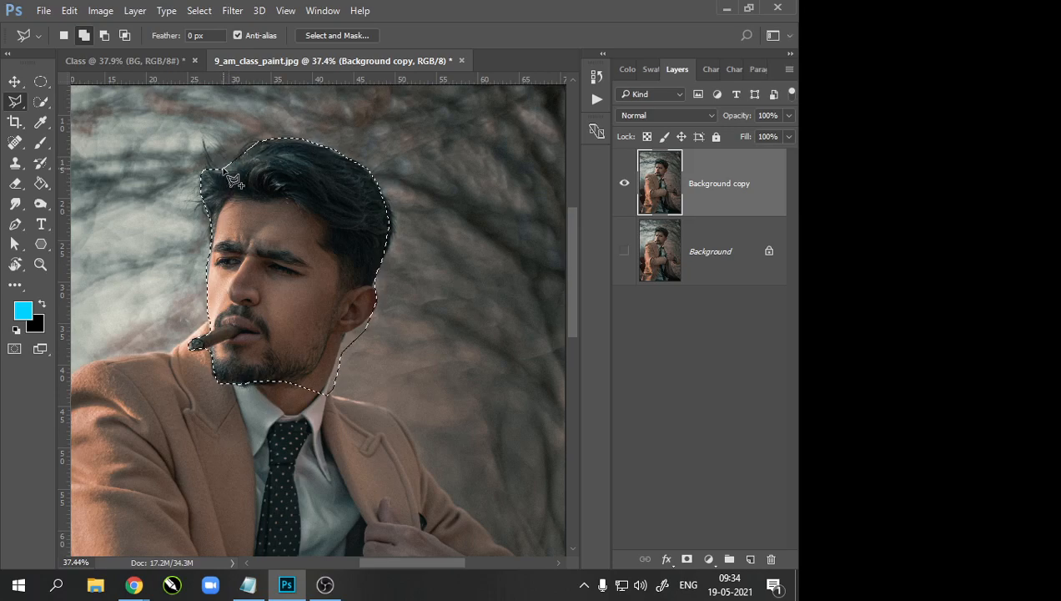
# Step: Subtract the excess background below the ear and beside the neck from the head selection with the Lasso tool
pyautogui.scroll(4, 255, 213)
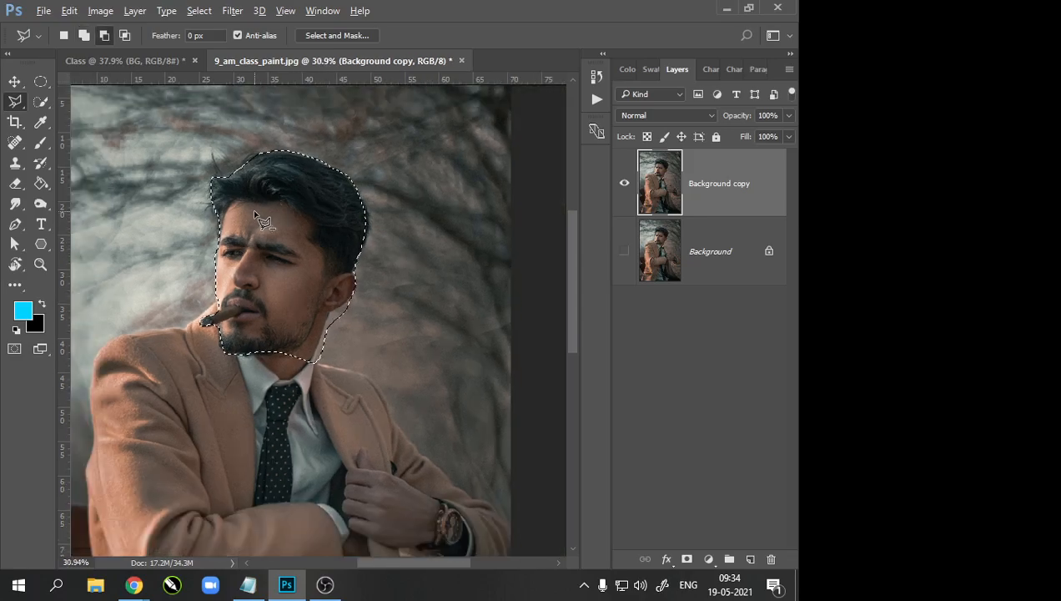
pyautogui.scroll(-1, 260, 213)
pyautogui.scroll(2, 268, 217)
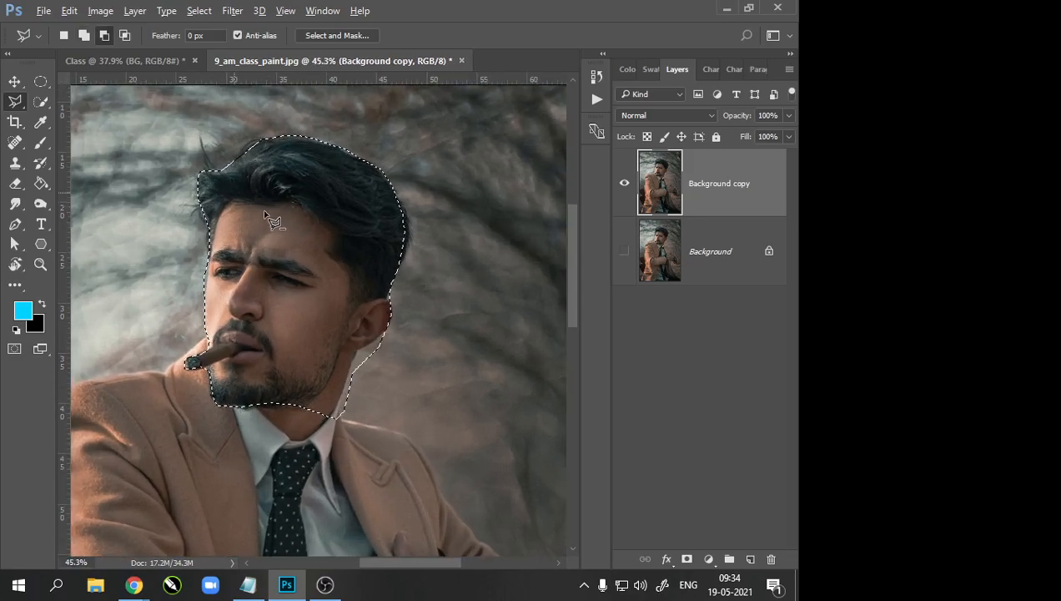
pyautogui.scroll(7, 401, 409)
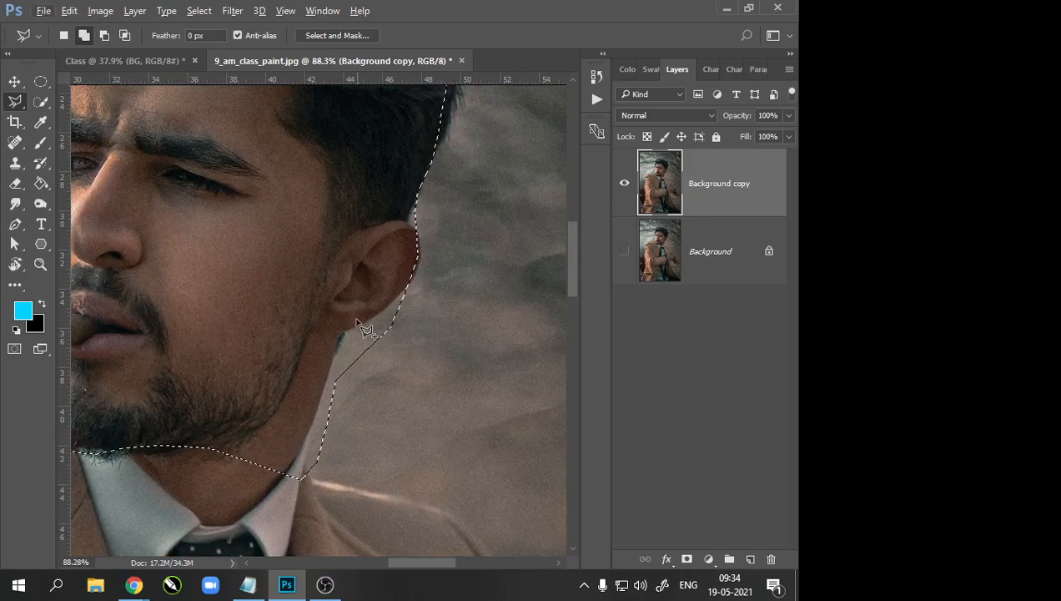
pyautogui.scroll(-2, 216, 327)
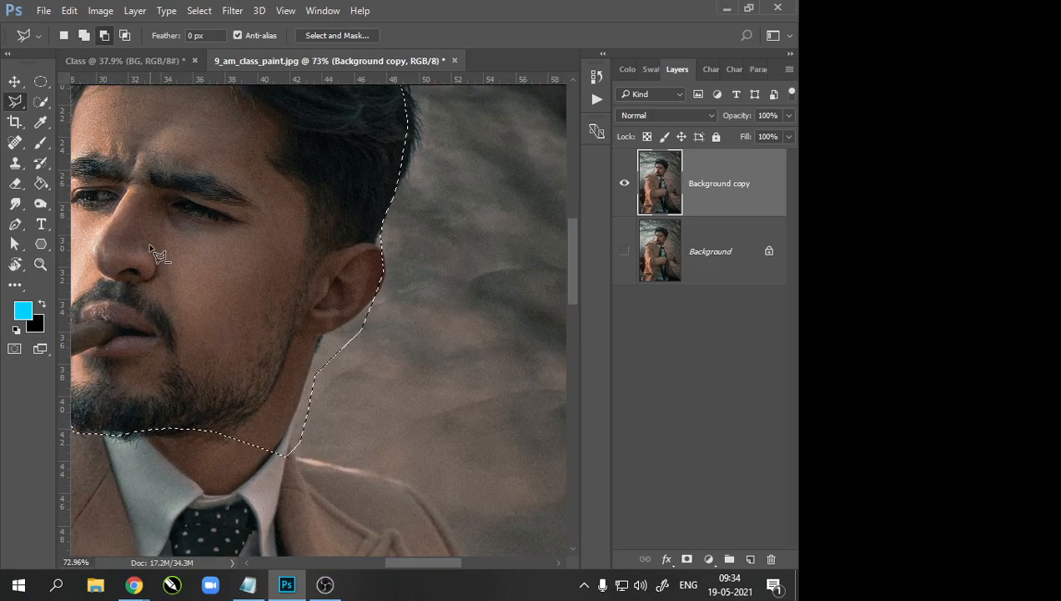
pyautogui.scroll(-3, 497, 315)
pyautogui.scroll(2, 279, 280)
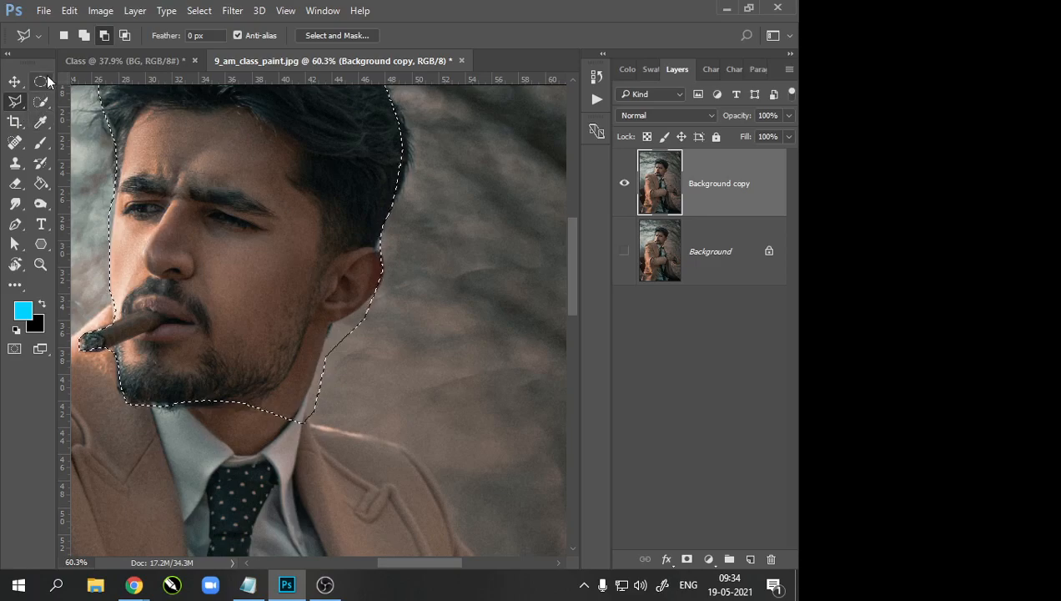
pyautogui.rightClick(20, 111)
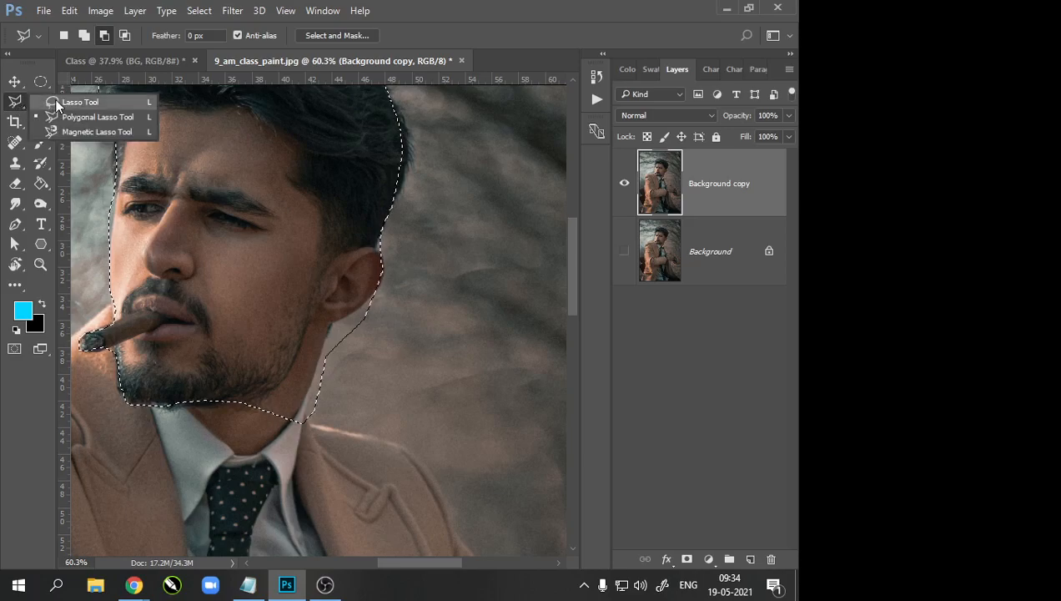
pyautogui.click(55, 101)
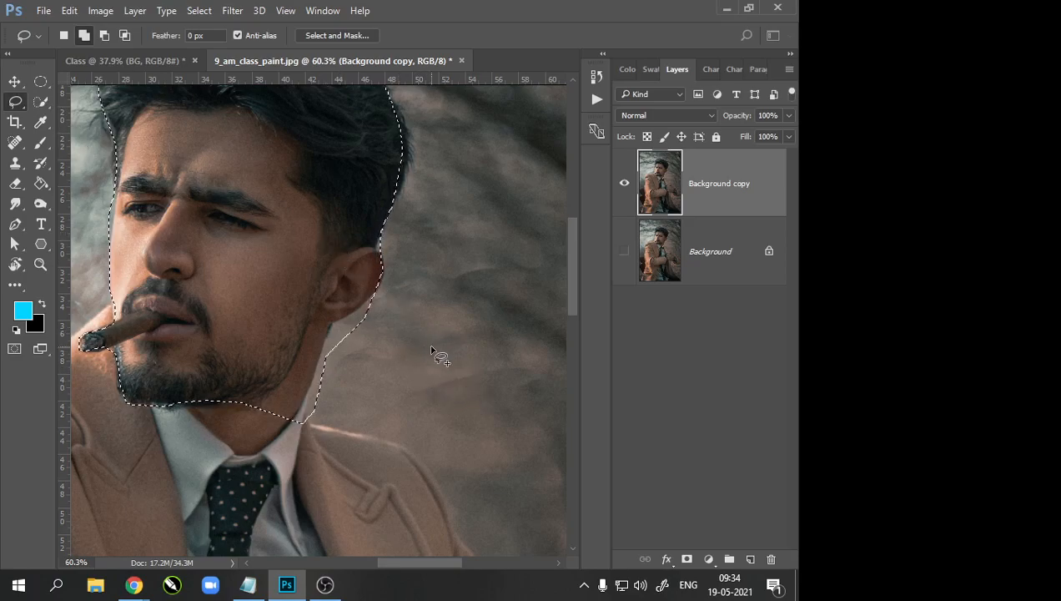
pyautogui.press('alt')
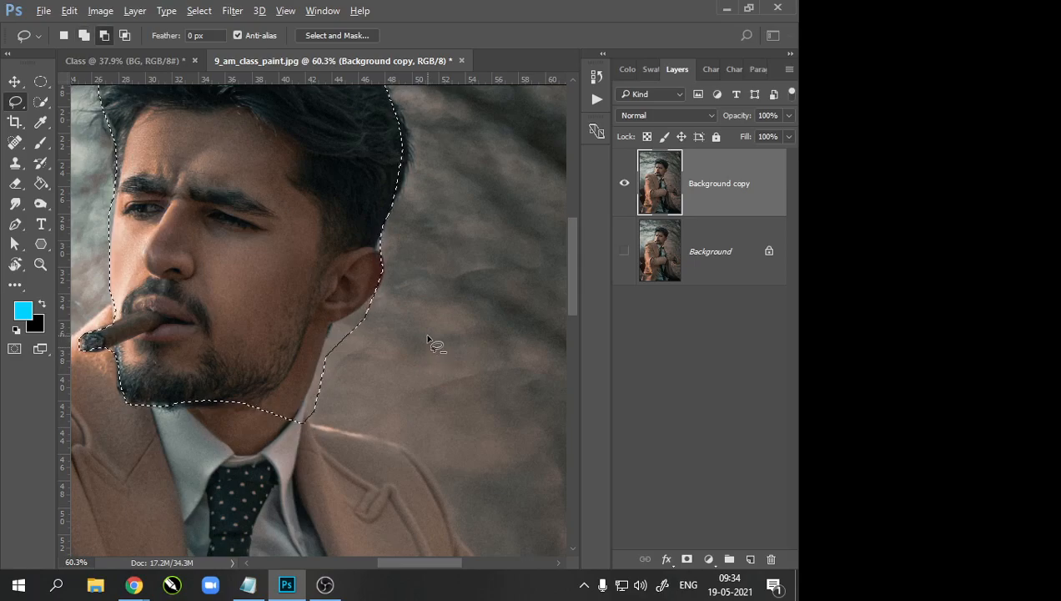
pyautogui.moveTo(393, 287)
pyautogui.mouseDown()
pyautogui.moveTo(331, 327)
pyautogui.moveTo(316, 368)
pyautogui.mouseUp()
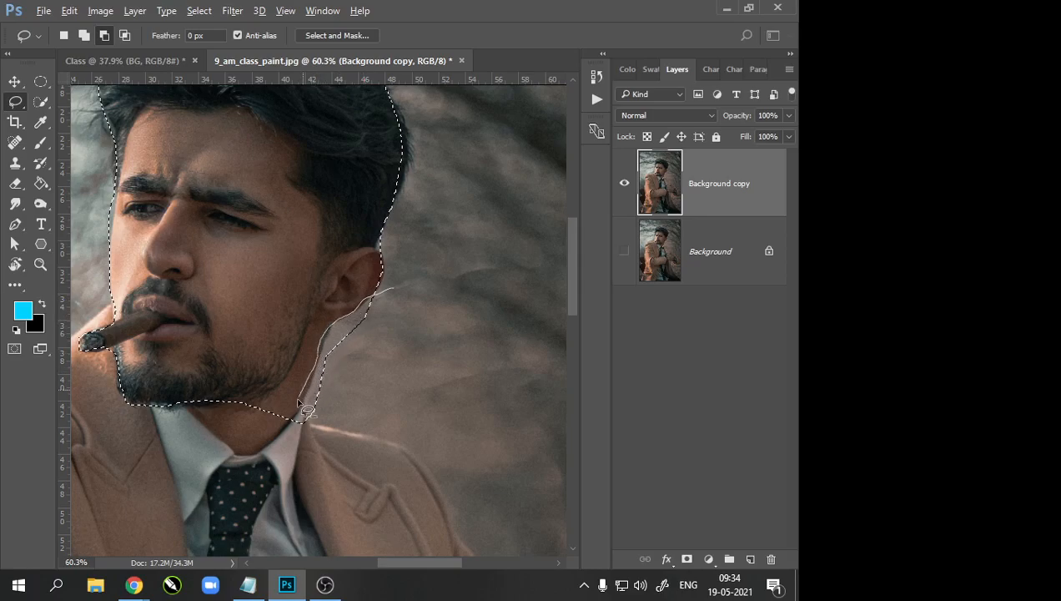
pyautogui.moveTo(397, 309); pyautogui.dragTo(398, 310)
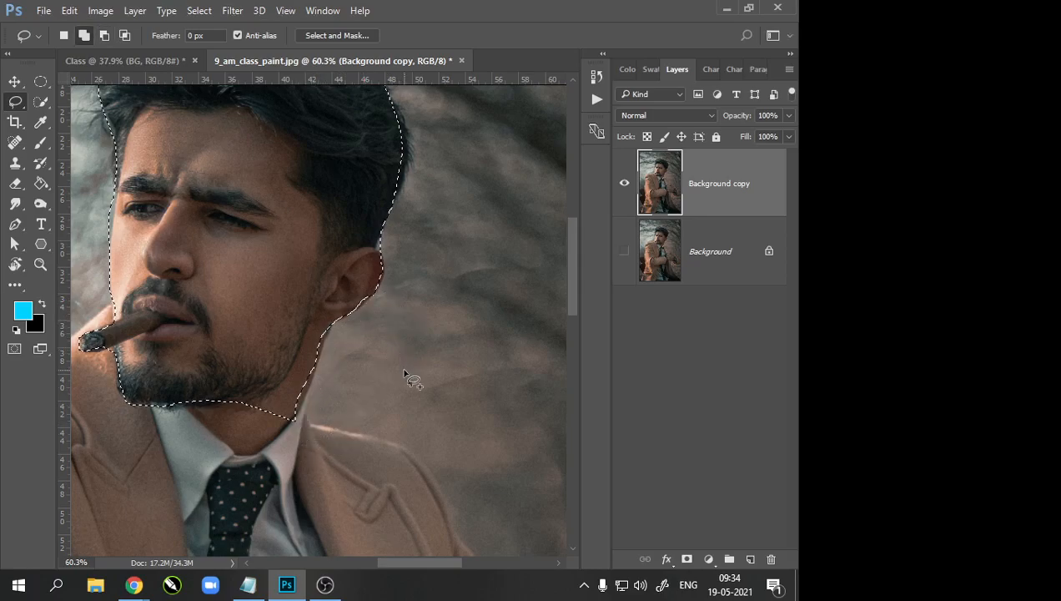
# Step: Add the missed strip of neck between the earlobe and the collar to the head selection
pyautogui.scroll(-1, 338, 344)
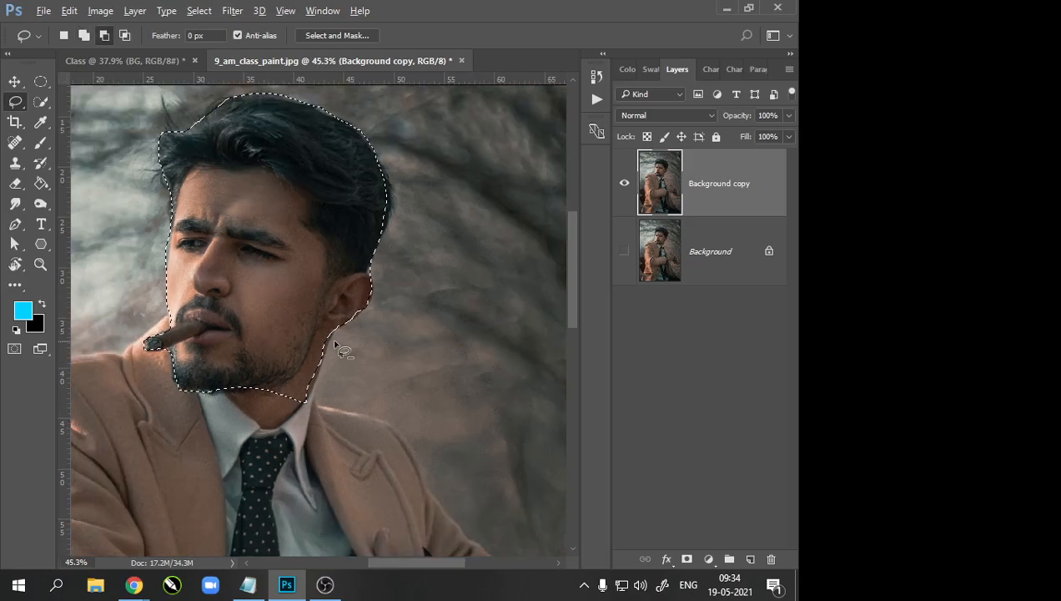
pyautogui.scroll(3, 334, 342)
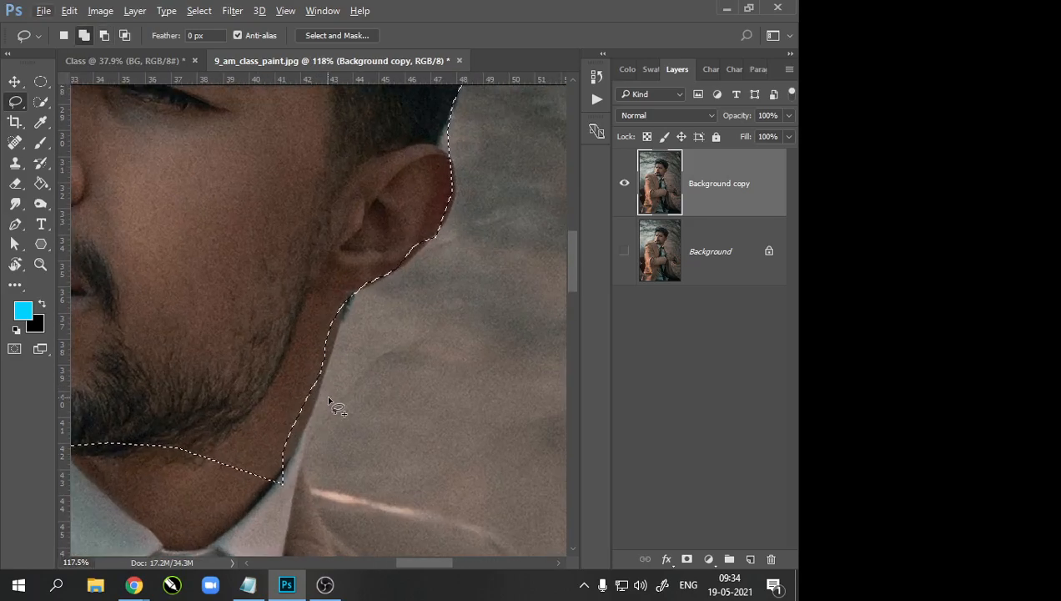
pyautogui.moveTo(338, 250)
pyautogui.mouseDown()
pyautogui.moveTo(337, 343)
pyautogui.moveTo(319, 393)
pyautogui.mouseUp()
pyautogui.moveTo(296, 455)
pyautogui.mouseDown()
pyautogui.moveTo(273, 477)
pyautogui.moveTo(247, 373)
pyautogui.moveTo(284, 213)
pyautogui.mouseUp()
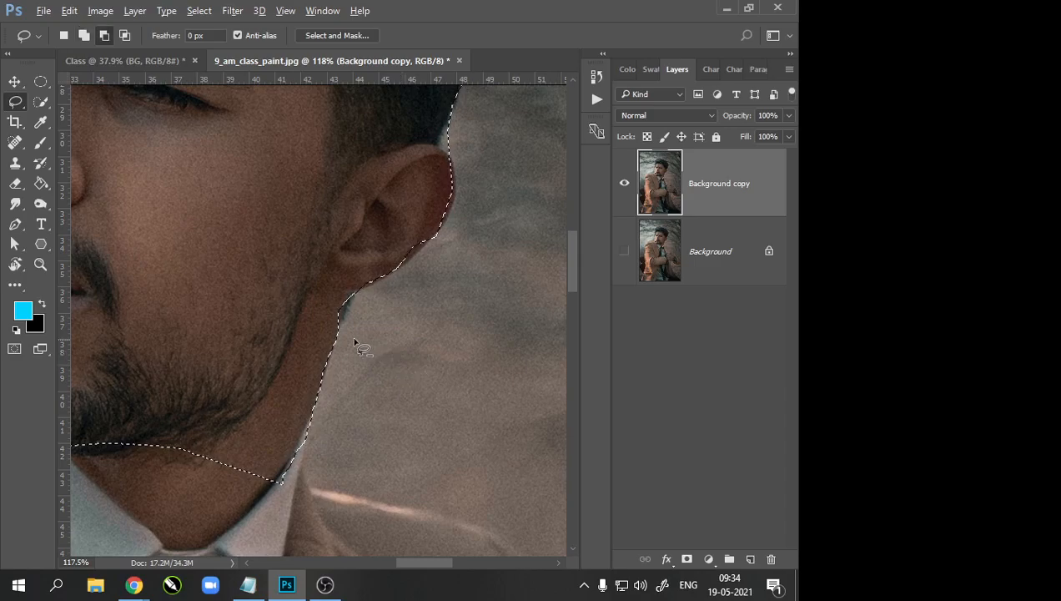
# Step: Refine the selection edge between the hair and the top of the ear and trim the stray spike over the background
pyautogui.scroll(-3, 361, 348)
pyautogui.scroll(3, 435, 196)
pyautogui.scroll(2, 434, 192)
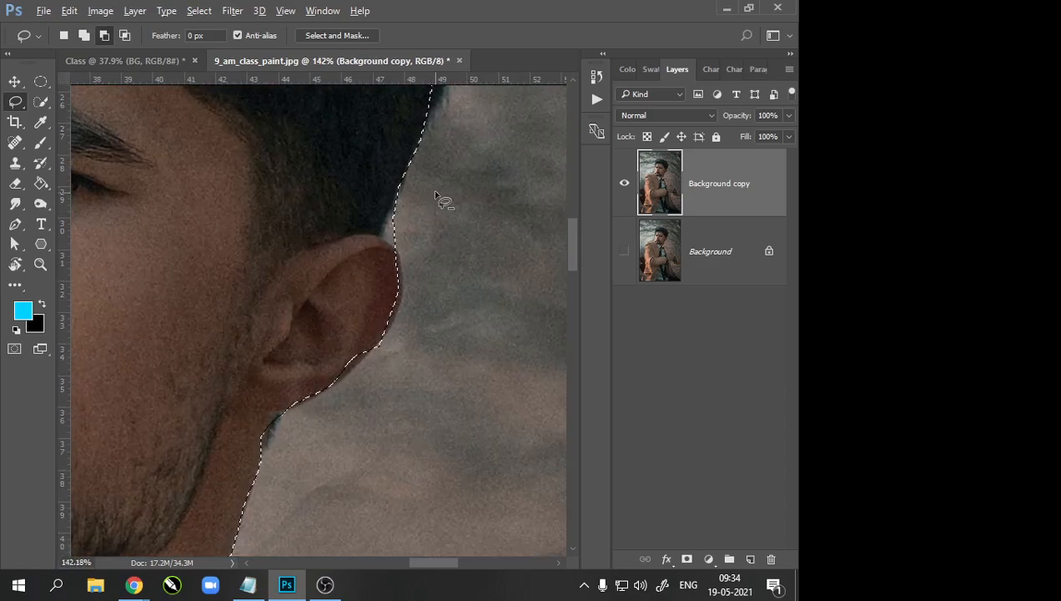
pyautogui.moveTo(421, 172)
pyautogui.mouseDown()
pyautogui.moveTo(385, 213)
pyautogui.moveTo(400, 250)
pyautogui.moveTo(521, 176)
pyautogui.mouseUp()
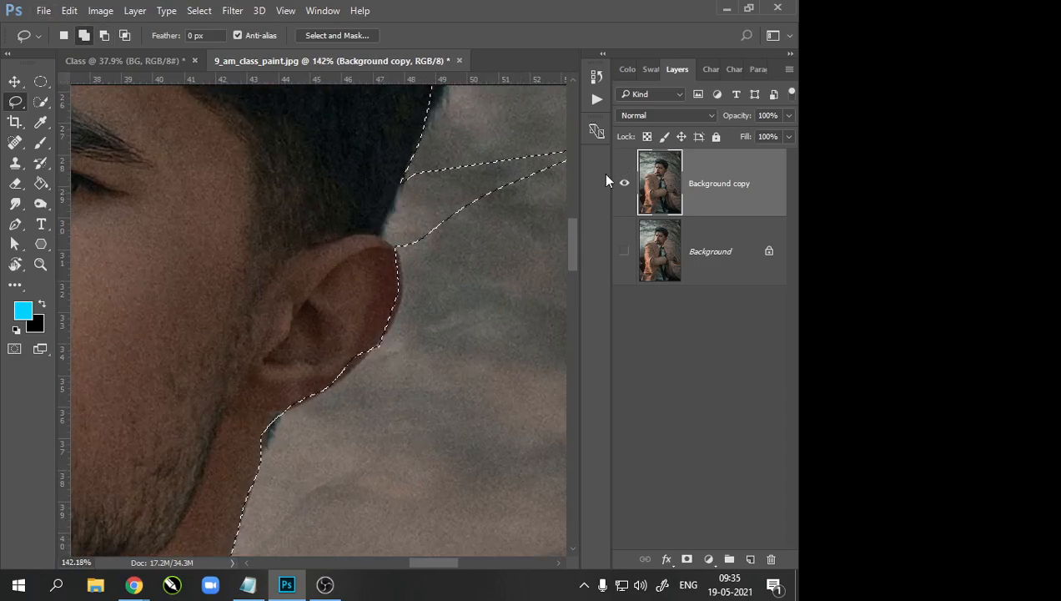
pyautogui.scroll(-2, 377, 218)
pyautogui.scroll(-1, 378, 218)
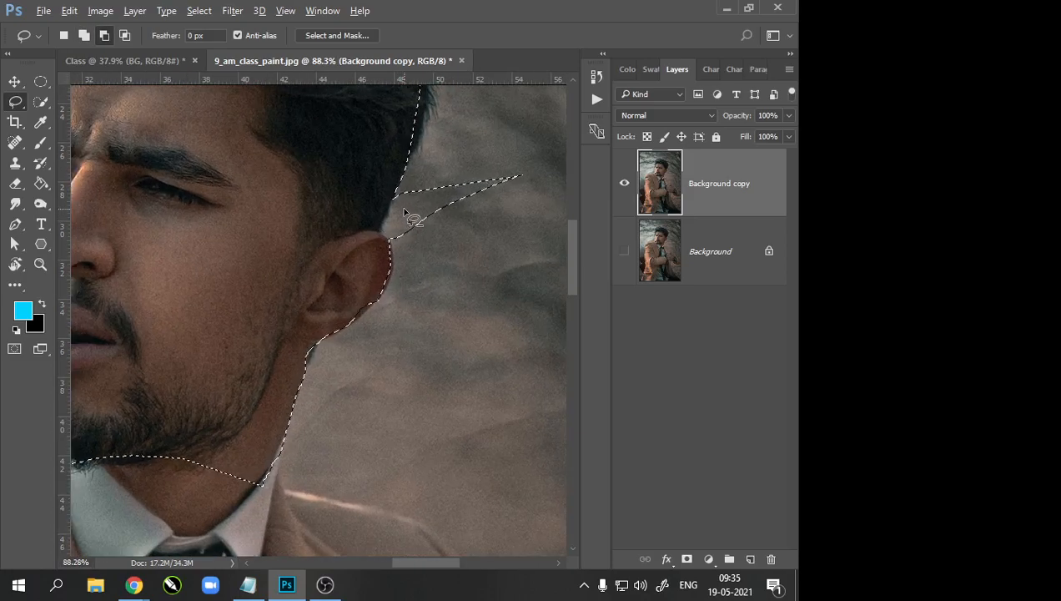
pyautogui.moveTo(440, 142)
pyautogui.mouseDown()
pyautogui.moveTo(389, 213)
pyautogui.moveTo(550, 218)
pyautogui.moveTo(440, 142)
pyautogui.moveTo(392, 205)
pyautogui.mouseUp()
# Step: Cut the selected head out of Background copy onto its own layer with Layer Via Cut
pyautogui.scroll(-1, 318, 225)
pyautogui.scroll(-3, 317, 227)
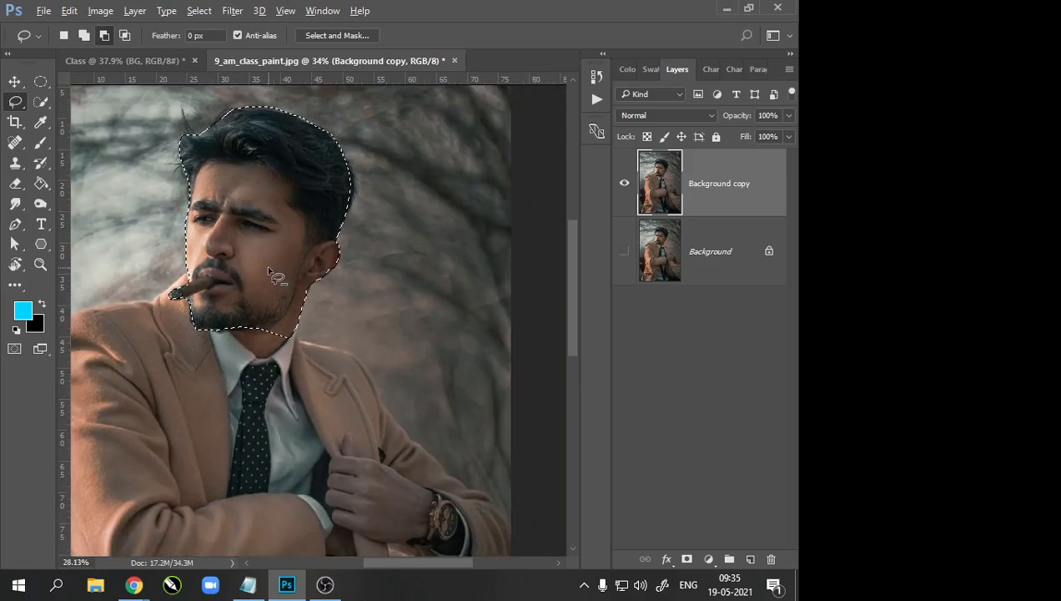
pyautogui.scroll(1, 279, 276)
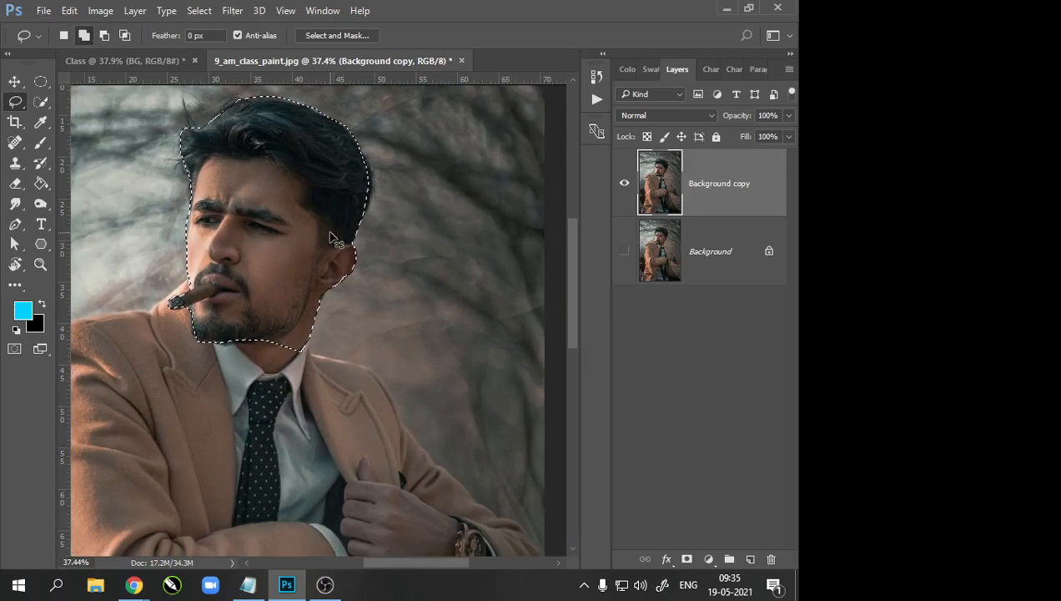
pyautogui.hotkey('ctrl', 'j')
pyautogui.hotkey('ctrl', 'z')
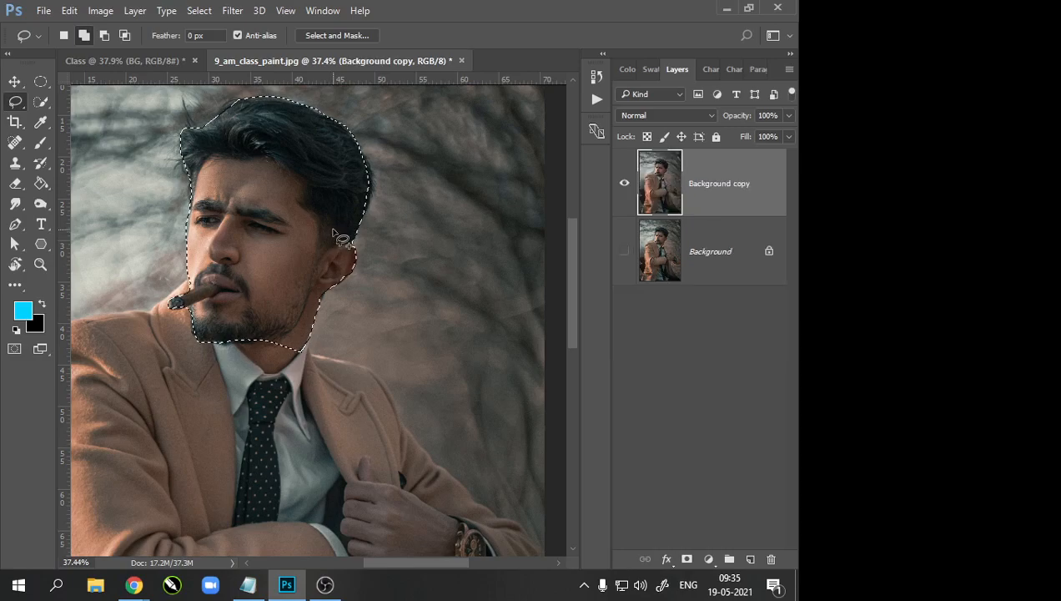
pyautogui.rightClick(229, 186)
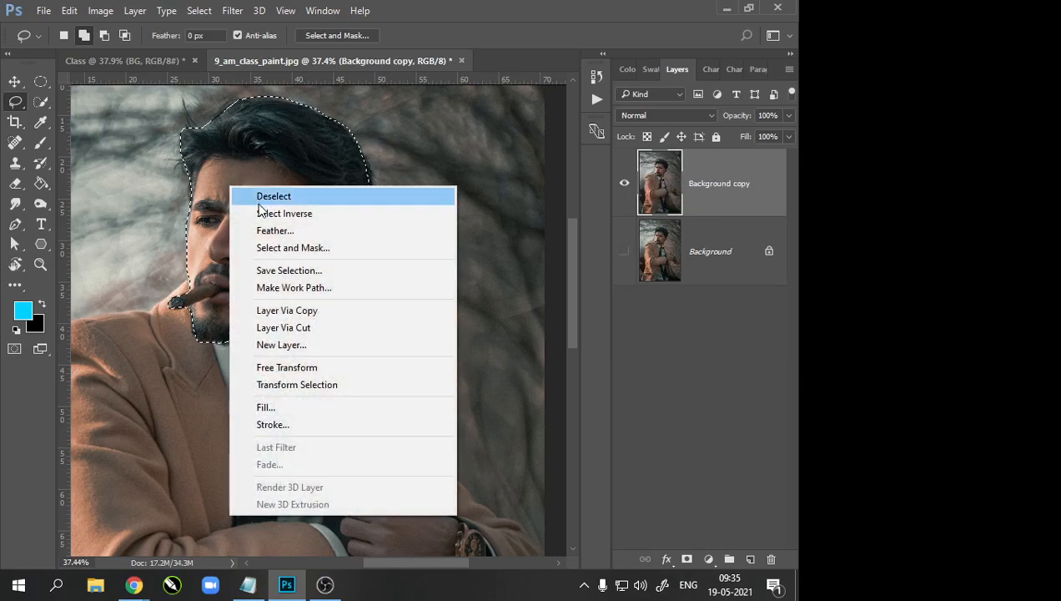
pyautogui.click(302, 334)
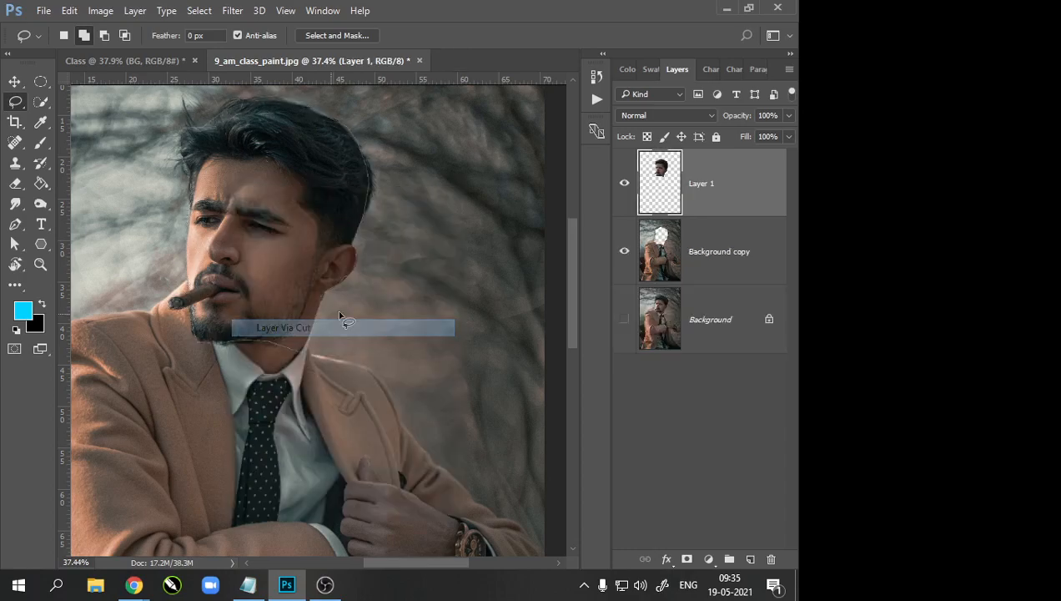
# Step: Hide the cut-out head layer to examine the hole left in Background copy
pyautogui.click(624, 184)
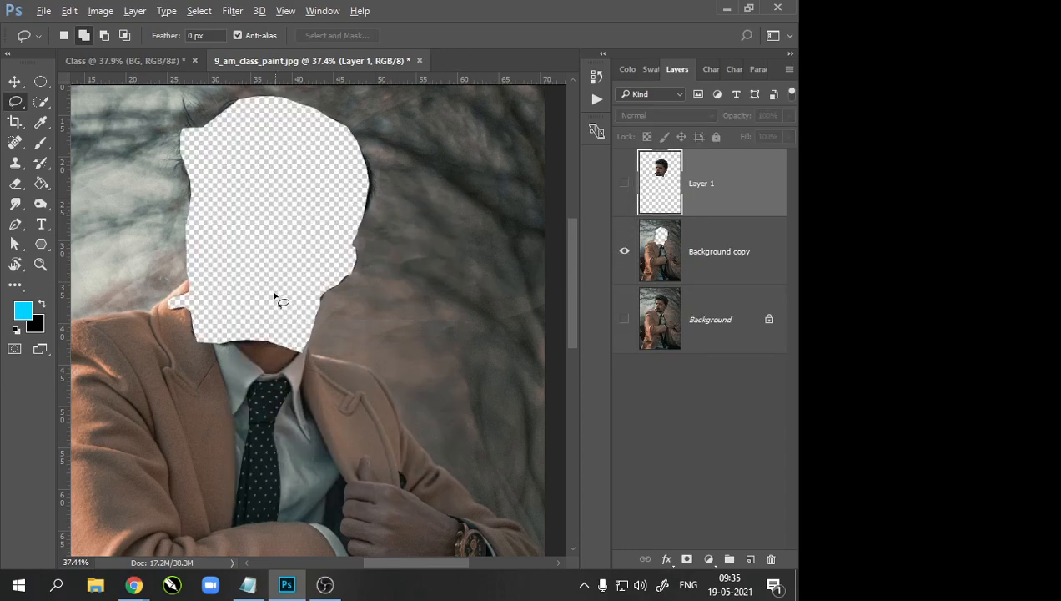
pyautogui.scroll(-3, 251, 301)
pyautogui.scroll(1, 204, 288)
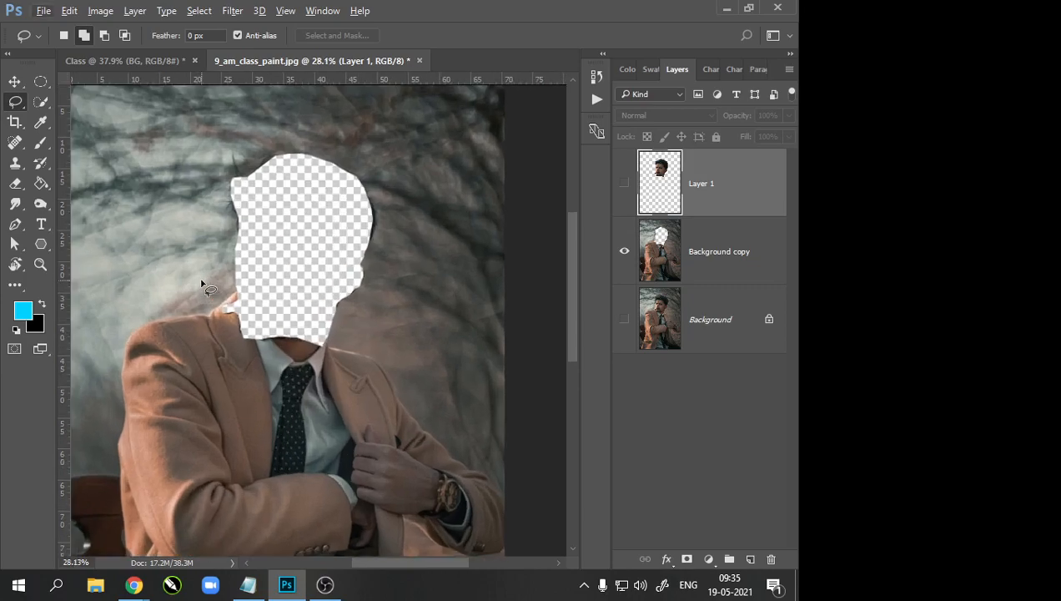
pyautogui.scroll(-2, 204, 288)
# Step: Undo the cut of the head layer and clear the head selection
pyautogui.hotkey('ctrl', 'z')
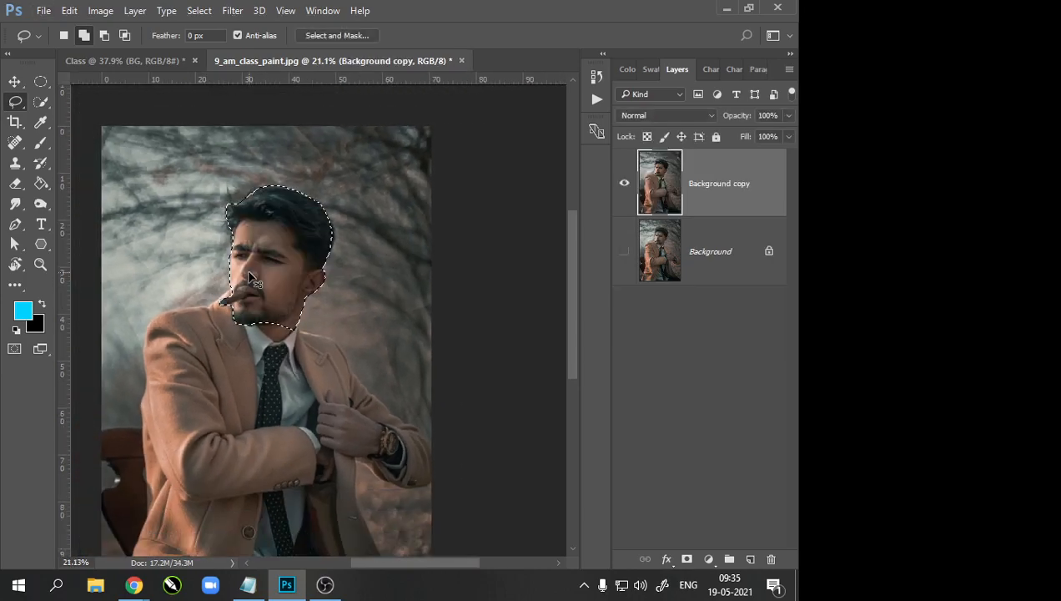
pyautogui.hotkey('ctrl', 'd')
pyautogui.scroll(2, 281, 292)
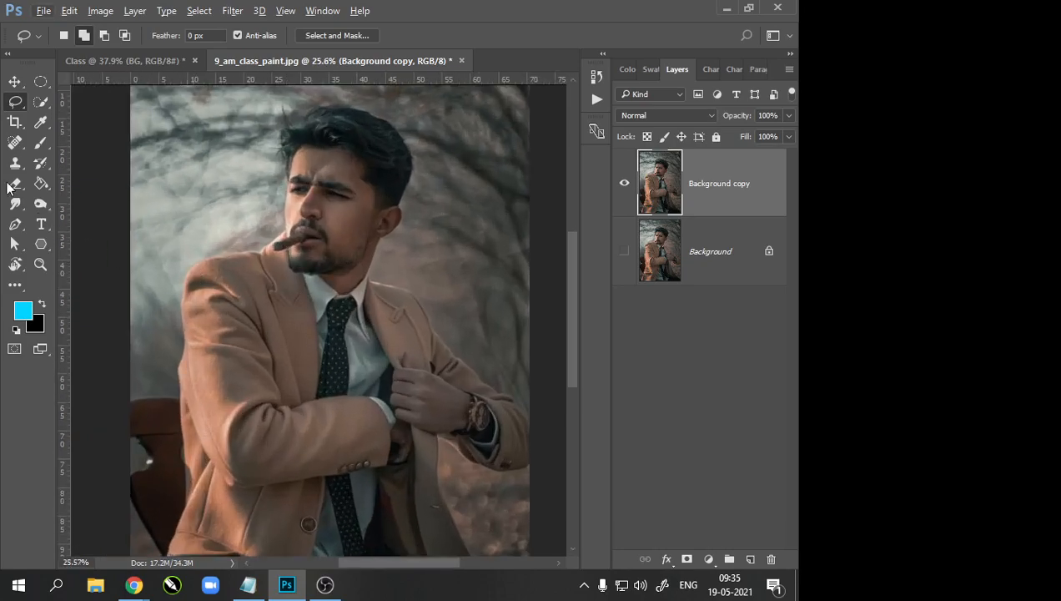
# Step: Switch to the Magnetic Lasso tool for outlining the man's head on Background copy
pyautogui.rightClick(22, 102)
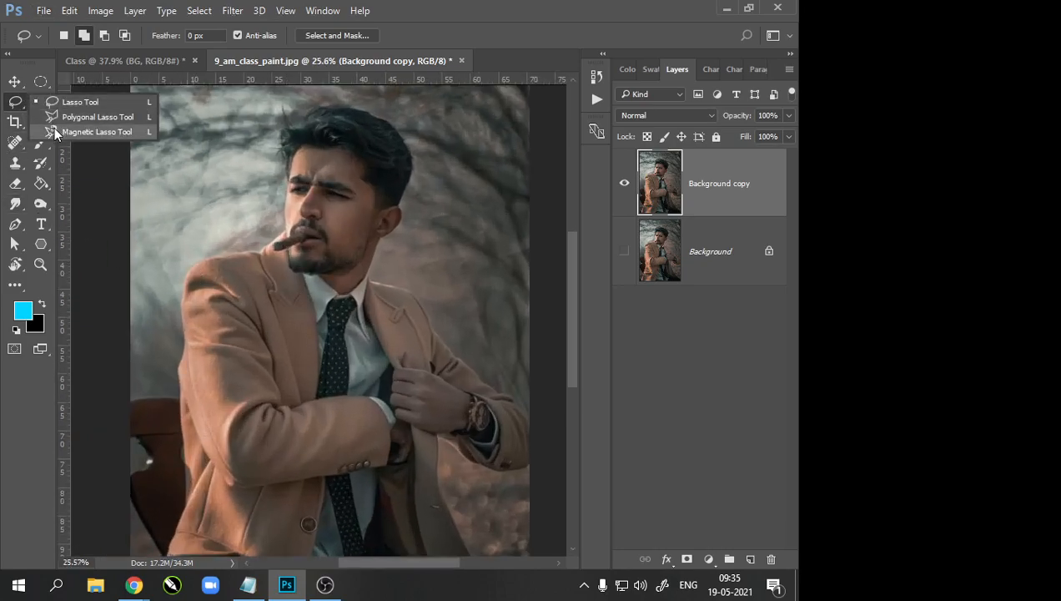
pyautogui.click(54, 128)
pyautogui.scroll(9, 334, 116)
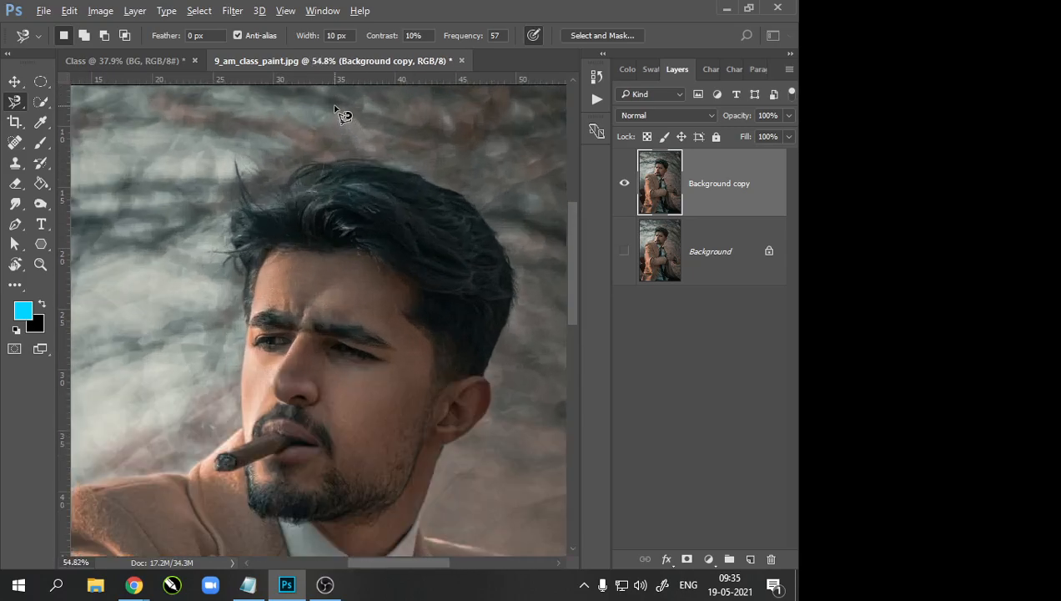
pyautogui.scroll(-4, 362, 224)
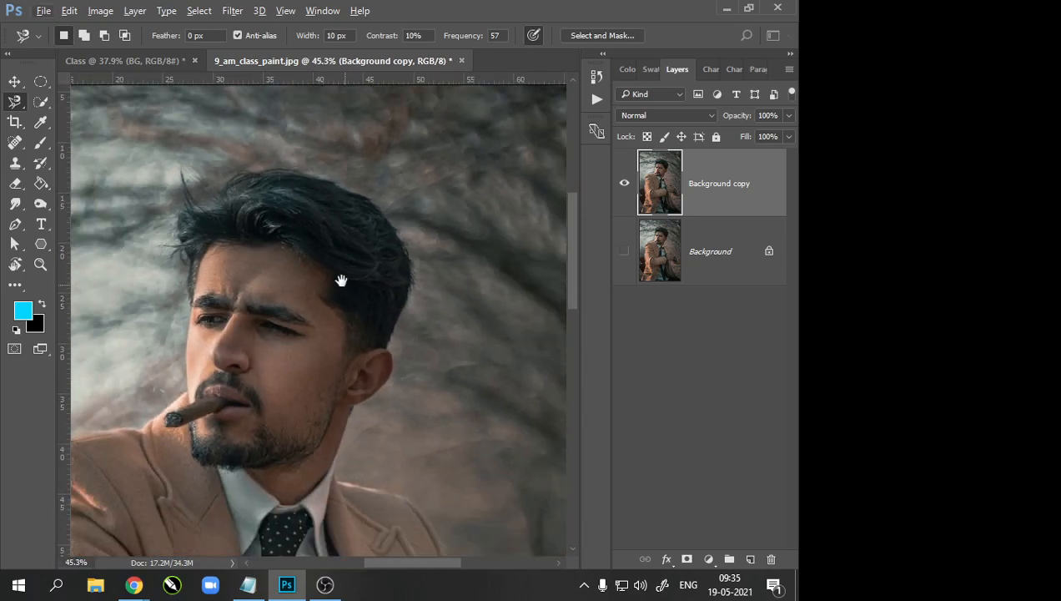
pyautogui.scroll(2, 300, 232)
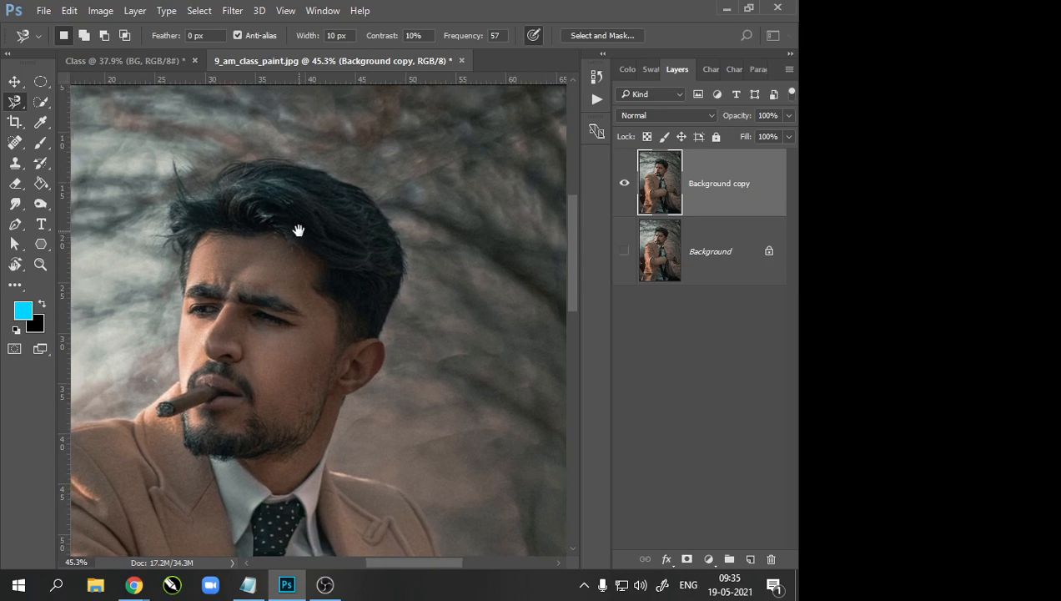
pyautogui.scroll(2, 280, 196)
pyautogui.moveTo(273, 212); pyautogui.dragTo(266, 180)
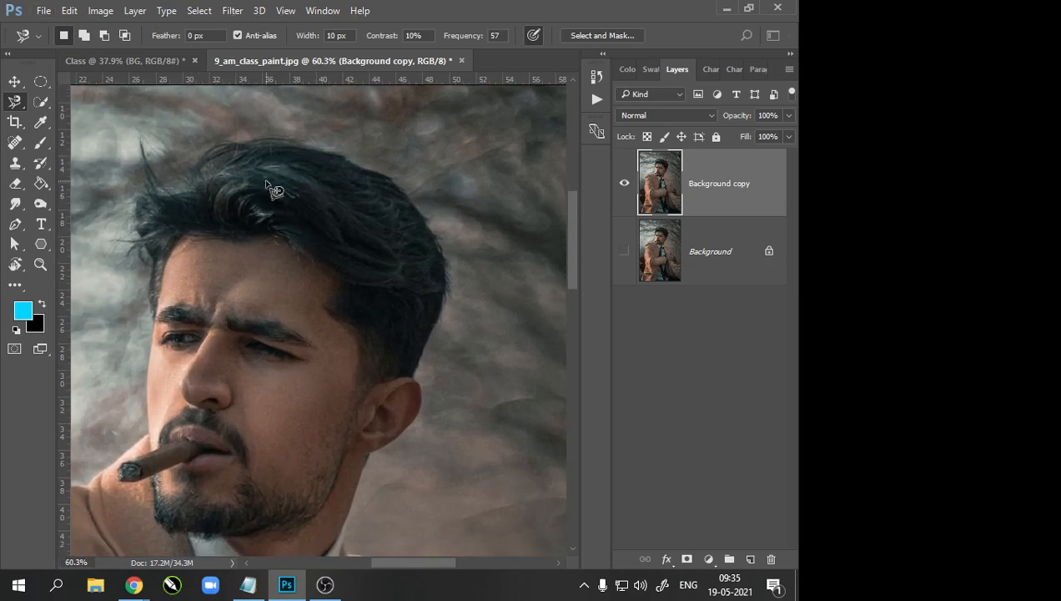
pyautogui.rightClick(19, 108)
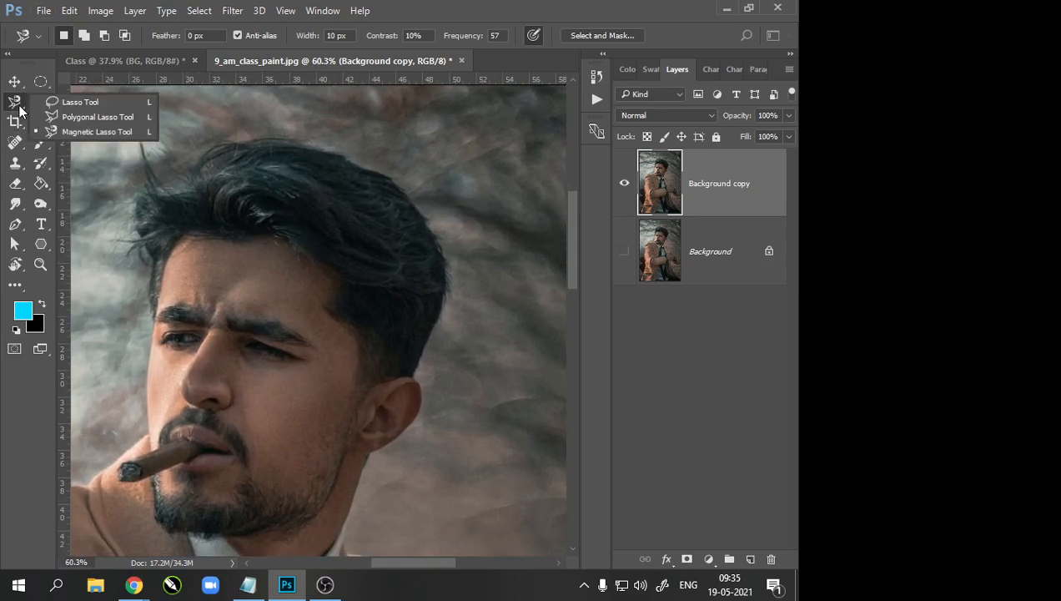
pyautogui.click(88, 132)
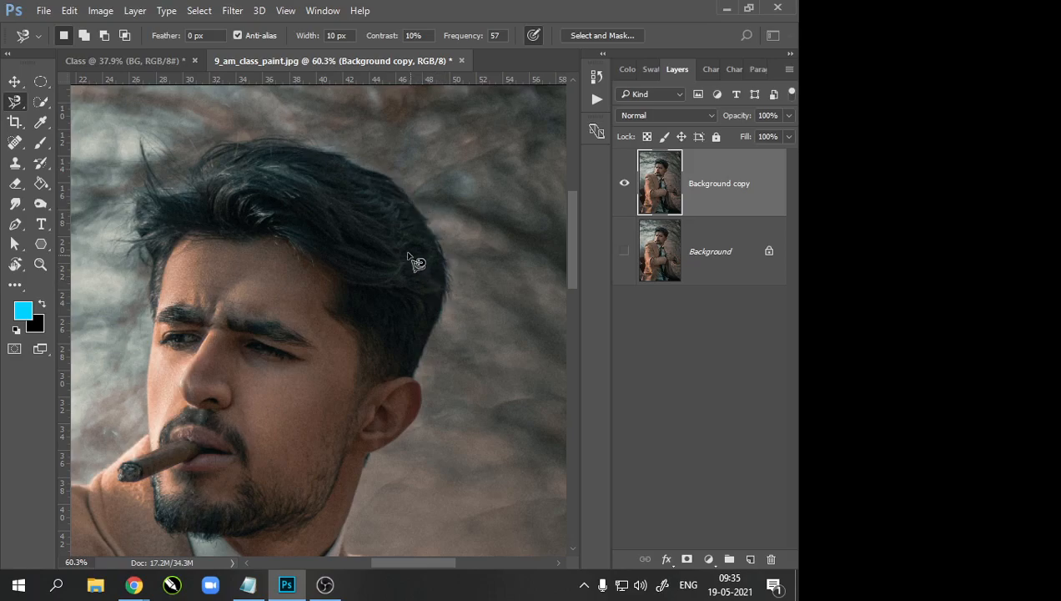
# Step: Trace the man's head with the Magnetic Lasso from the top of the hair down the back of the head and around the ear
pyautogui.scroll(2, 310, 144)
pyautogui.scroll(2, 311, 145)
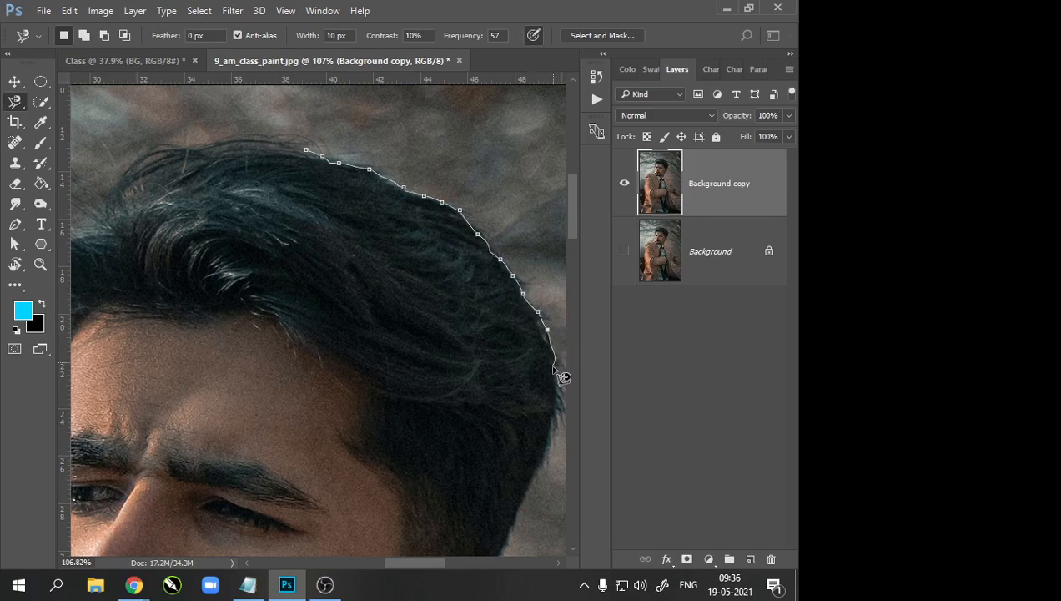
pyautogui.moveTo(559, 392)
pyautogui.mouseDown()
pyautogui.moveTo(476, 315)
pyautogui.moveTo(434, 236)
pyautogui.mouseUp()
pyautogui.moveTo(451, 311)
pyautogui.mouseDown()
pyautogui.moveTo(436, 398)
pyautogui.moveTo(316, 351)
pyautogui.moveTo(516, 221)
pyautogui.moveTo(375, 361)
pyautogui.moveTo(328, 354)
pyautogui.moveTo(462, 277)
pyautogui.mouseUp()
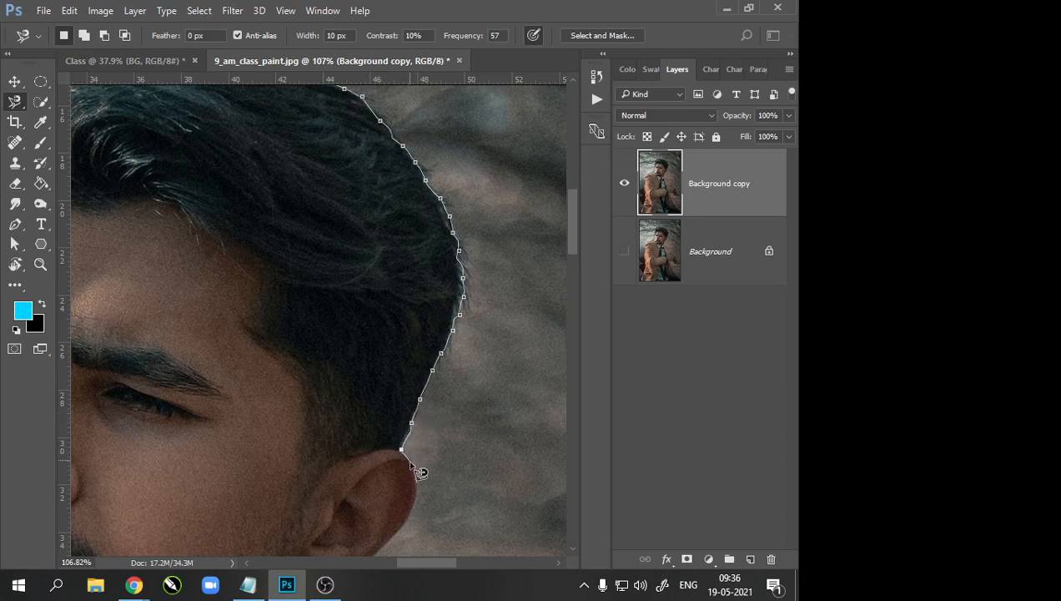
pyautogui.moveTo(415, 514)
pyautogui.mouseDown()
pyautogui.moveTo(407, 433)
pyautogui.moveTo(455, 207)
pyautogui.mouseUp()
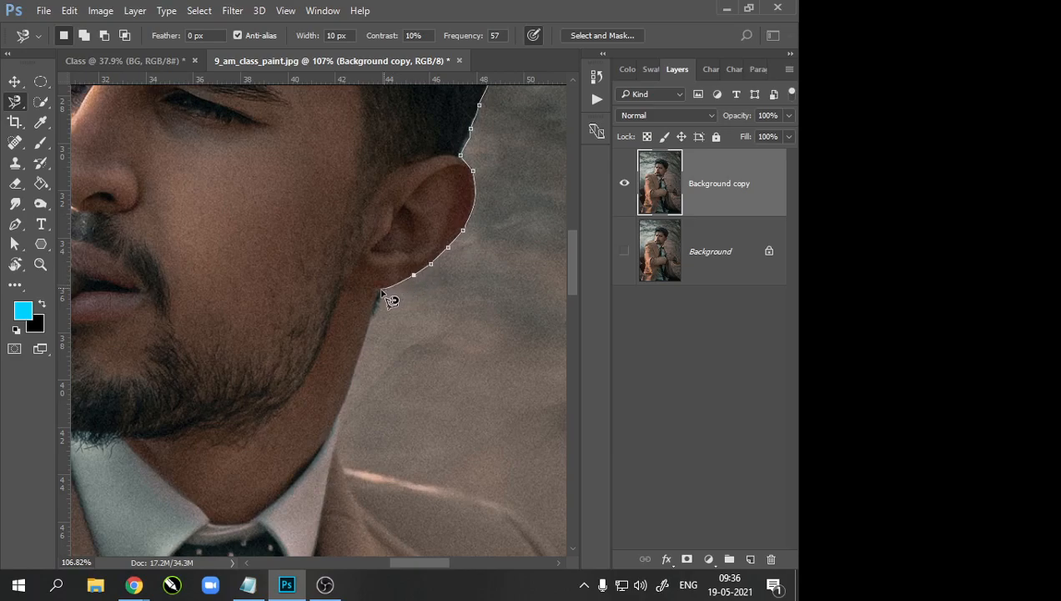
# Step: Remove the stray anchor points below the earlobe and trace the neck down to the shirt collar
pyautogui.press('BackSpace')
pyautogui.press('Delete')
pyautogui.press('Delete')
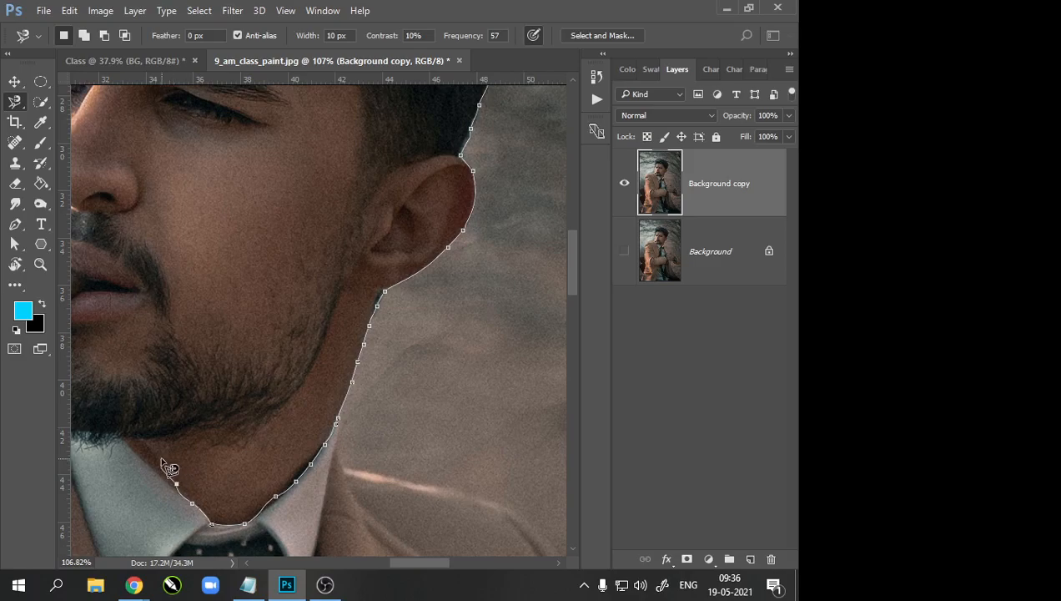
pyautogui.moveTo(140, 385)
pyautogui.mouseDown()
pyautogui.moveTo(183, 384)
pyautogui.moveTo(427, 295)
pyautogui.mouseUp()
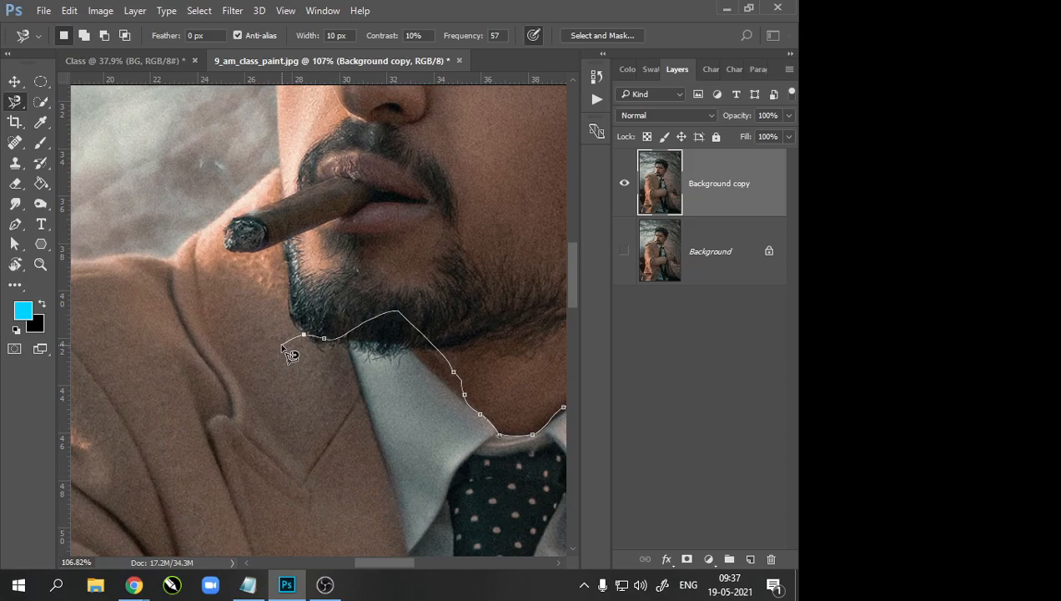
# Step: Delete the misplaced anchor points around the chin and retrace the outline along the collar up to the beard
pyautogui.press('BackSpace')
pyautogui.press('BackSpace')
pyautogui.press('BackSpace')
pyautogui.press('BackSpace')
pyautogui.press('BackSpace')
pyautogui.press('BackSpace')
pyautogui.press('BackSpace')
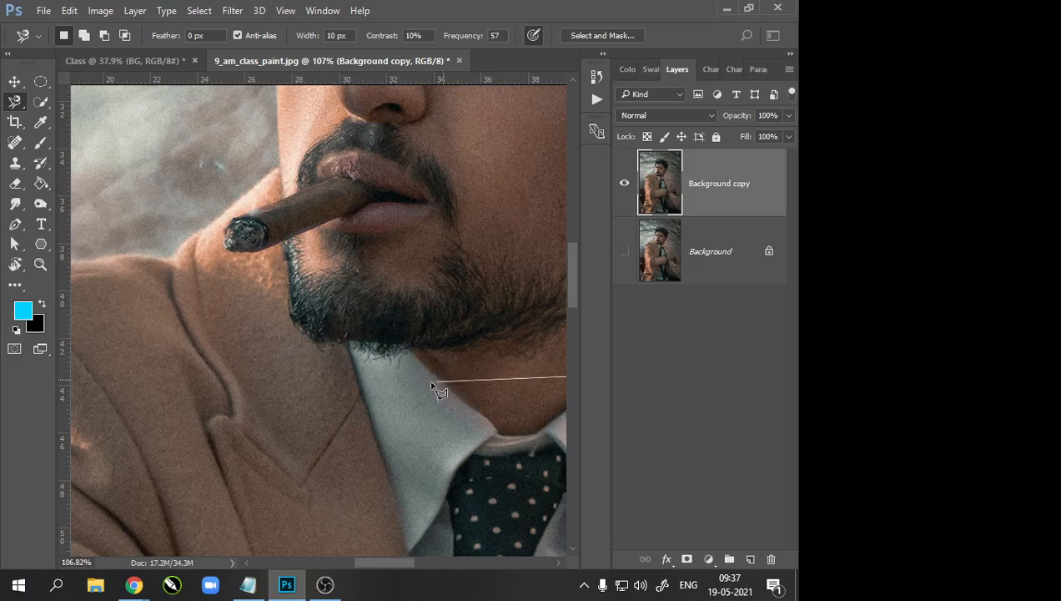
pyautogui.moveTo(480, 387); pyautogui.dragTo(288, 386)
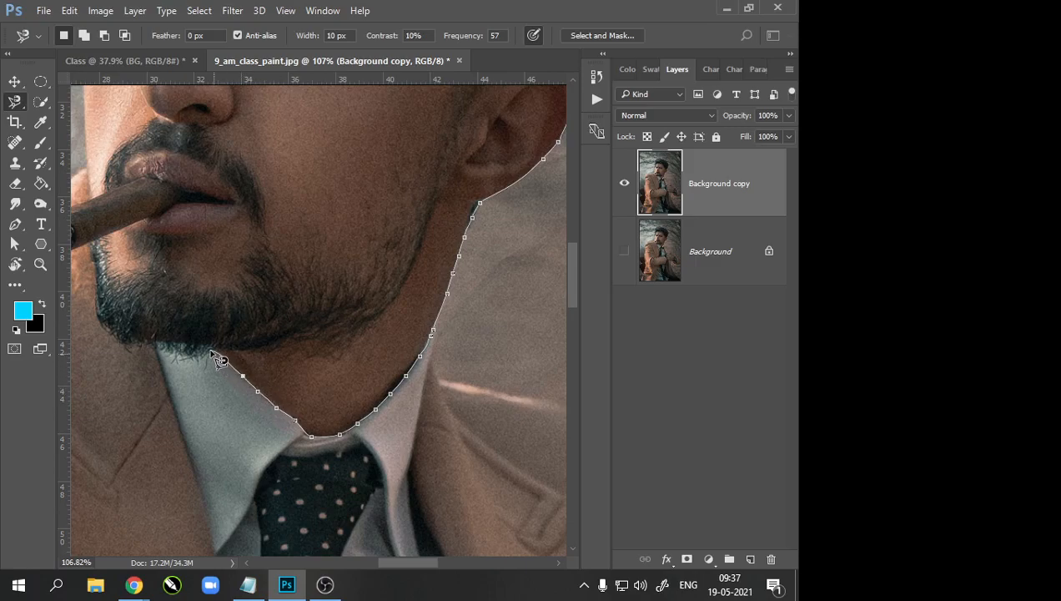
# Step: Continue the Magnetic Lasso outline along the bearded chin, around the cigar and up the edge of the cheek
pyautogui.press('space')
pyautogui.moveTo(110, 335); pyautogui.dragTo(285, 415)
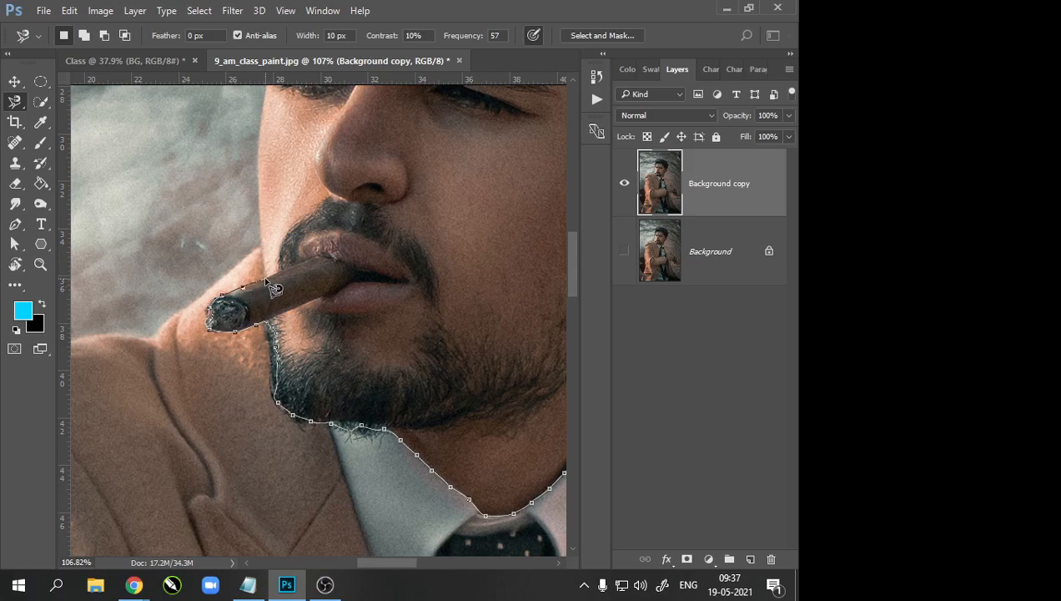
pyautogui.press('space')
pyautogui.moveTo(266, 258); pyautogui.dragTo(324, 400)
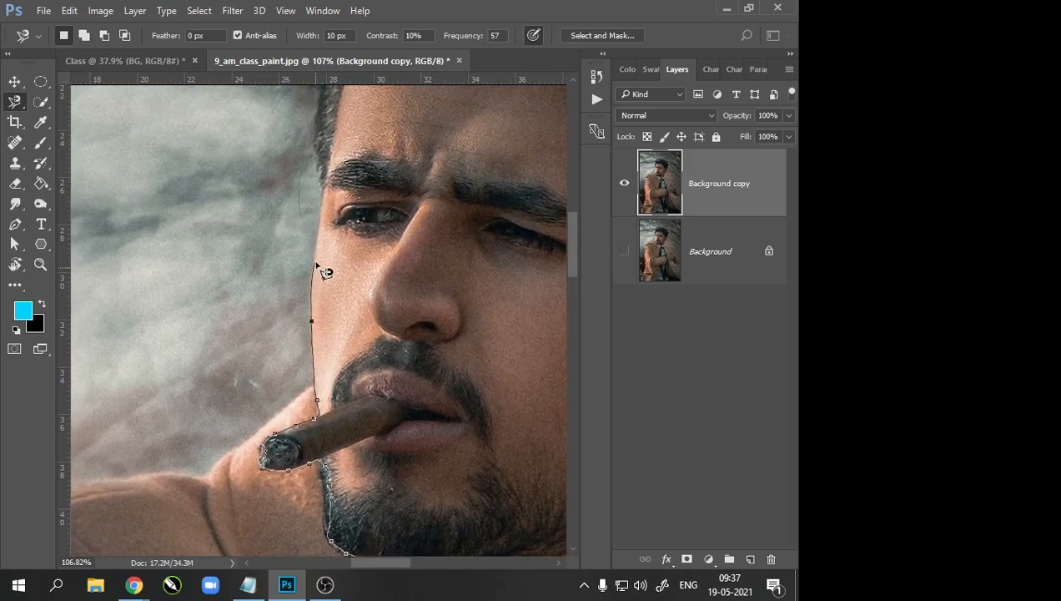
# Step: Trace the forehead side and the front hair strands, and close the Magnetic Lasso outline at its starting point
pyautogui.moveTo(320, 231); pyautogui.dragTo(331, 367)
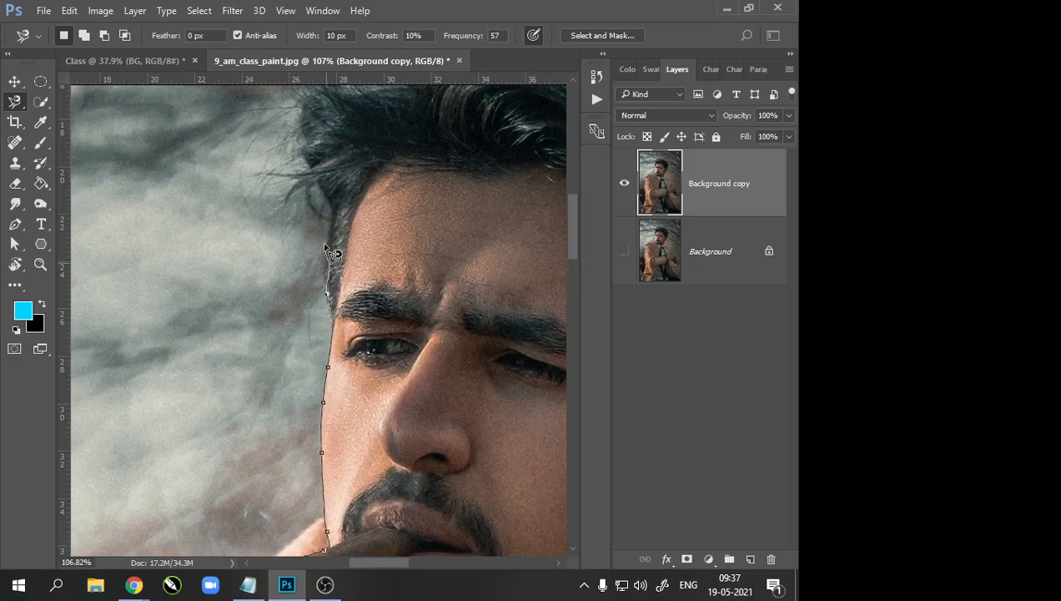
pyautogui.press('space')
pyautogui.moveTo(342, 213); pyautogui.dragTo(350, 367)
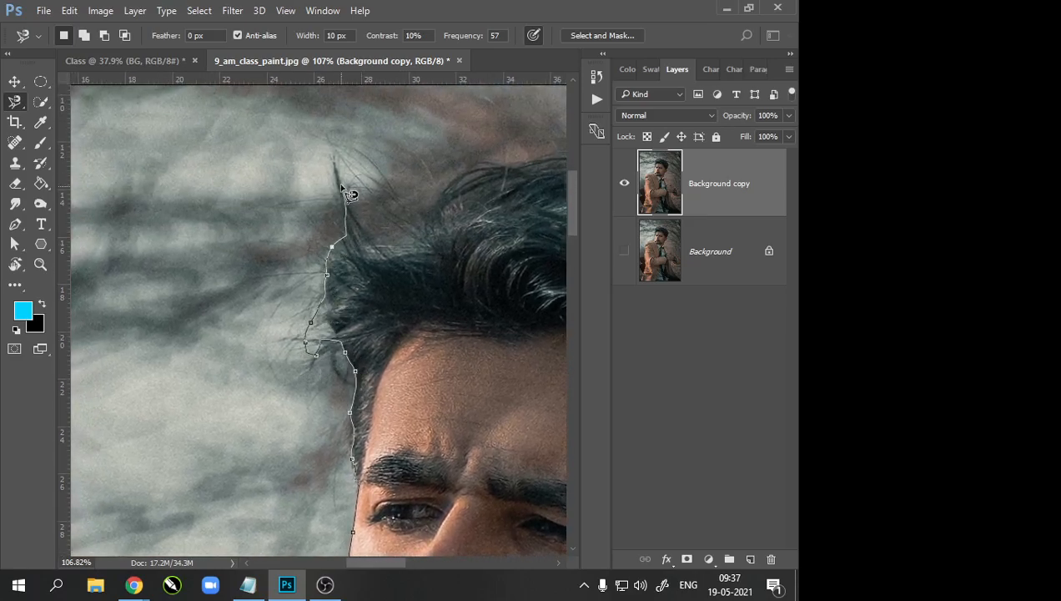
pyautogui.press('space')
pyautogui.moveTo(468, 189); pyautogui.dragTo(234, 305)
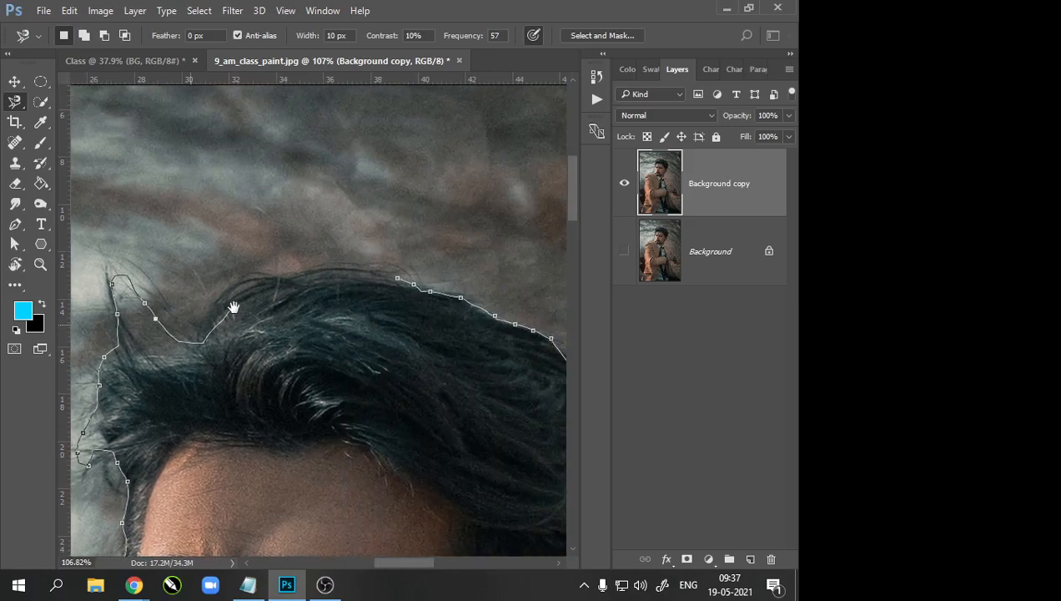
pyautogui.click(398, 276)
pyautogui.scroll(-2, 131, 268)
pyautogui.scroll(-5, 222, 240)
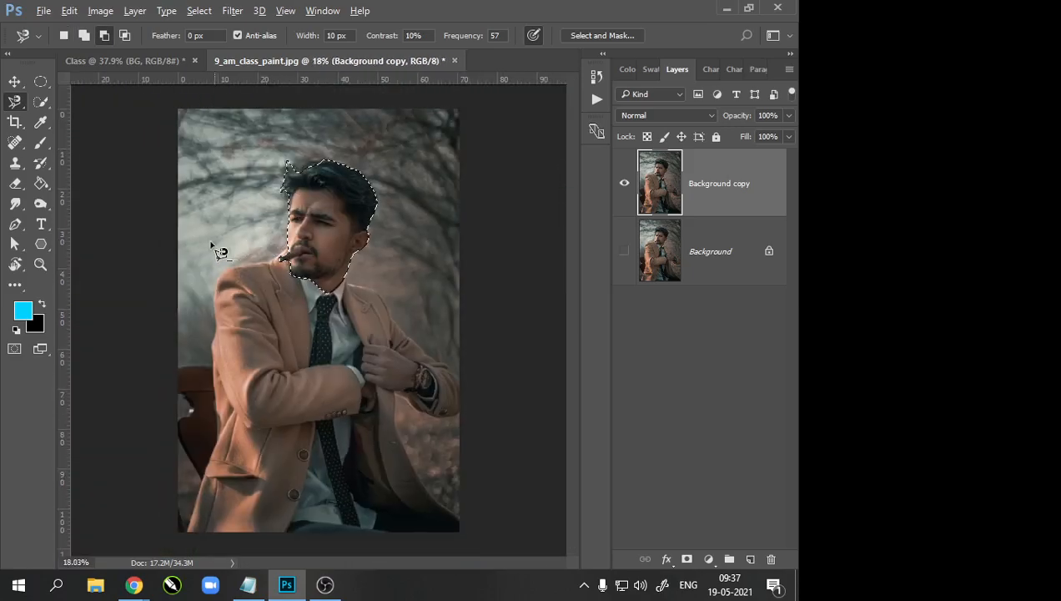
pyautogui.scroll(5, 235, 253)
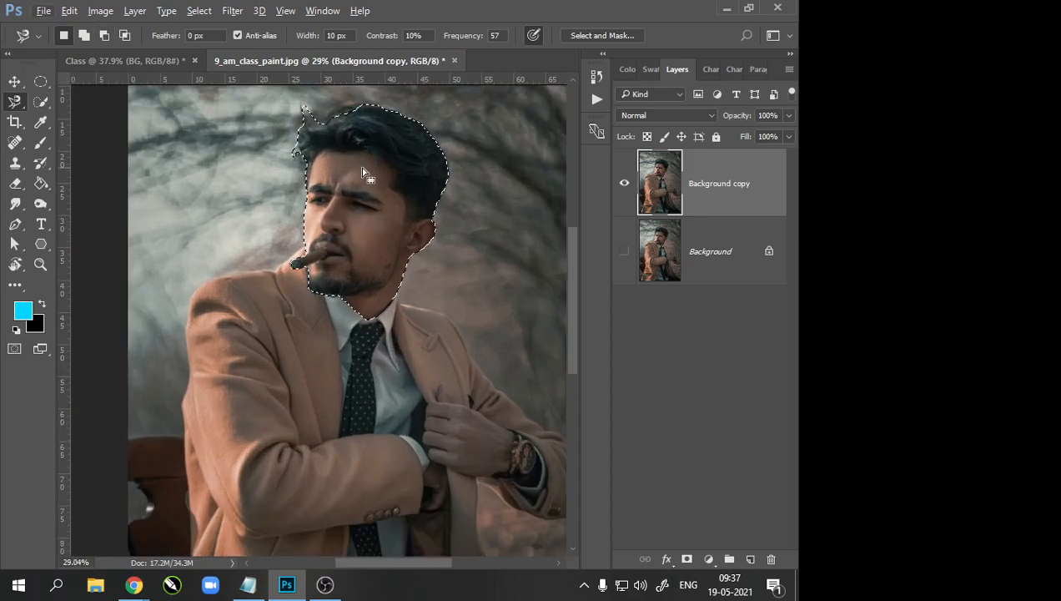
pyautogui.scroll(1, 366, 177)
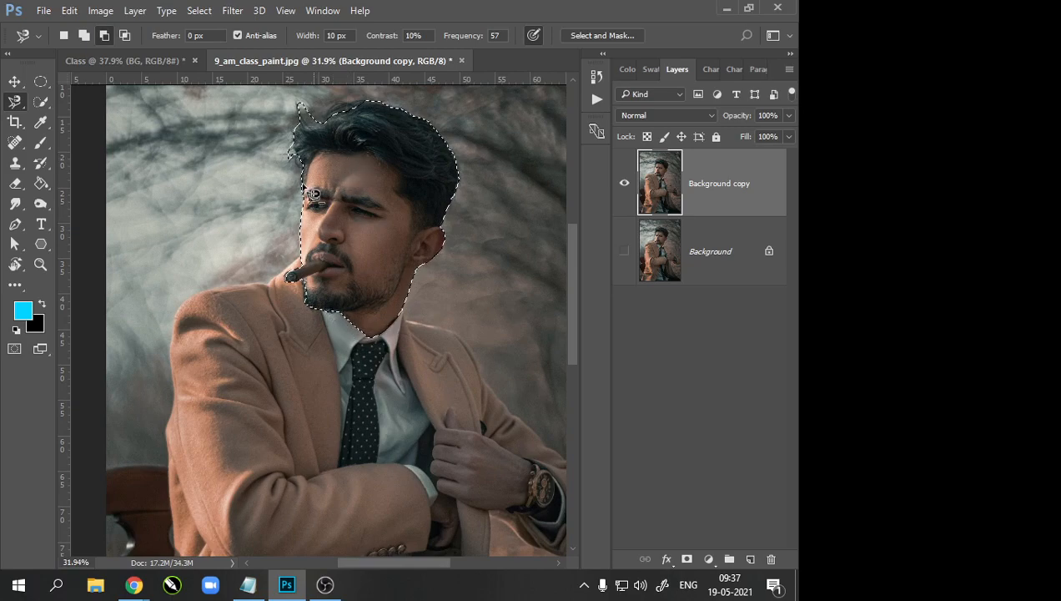
# Step: Erase the selected head from Background copy with the Eraser tool
pyautogui.click(16, 184)
pyautogui.moveTo(356, 178)
pyautogui.mouseDown()
pyautogui.moveTo(421, 107)
pyautogui.moveTo(336, 226)
pyautogui.moveTo(363, 205)
pyautogui.moveTo(324, 229)
pyautogui.mouseUp()
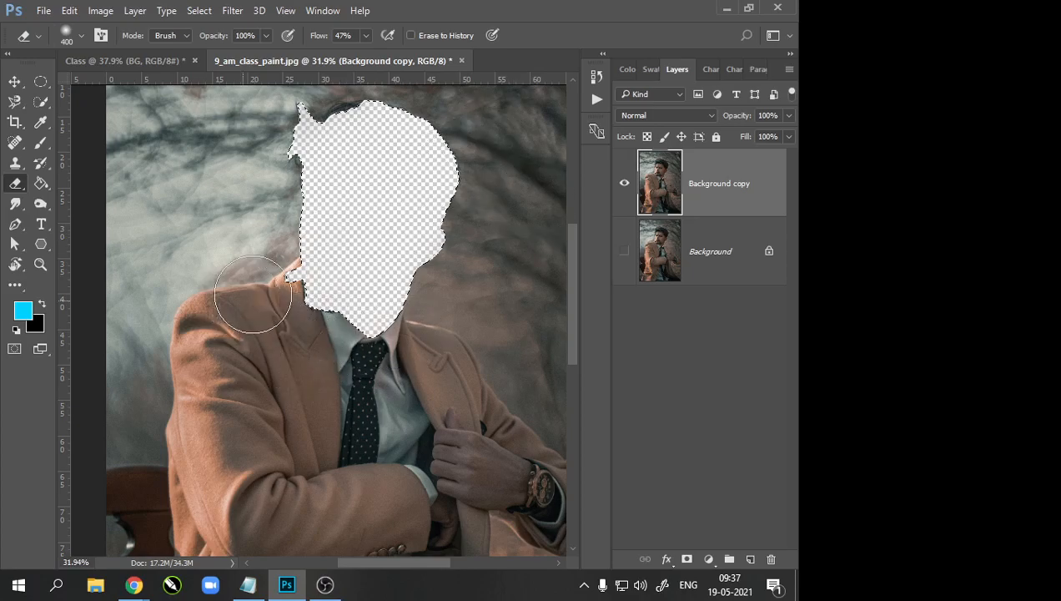
pyautogui.scroll(-1, 177, 303)
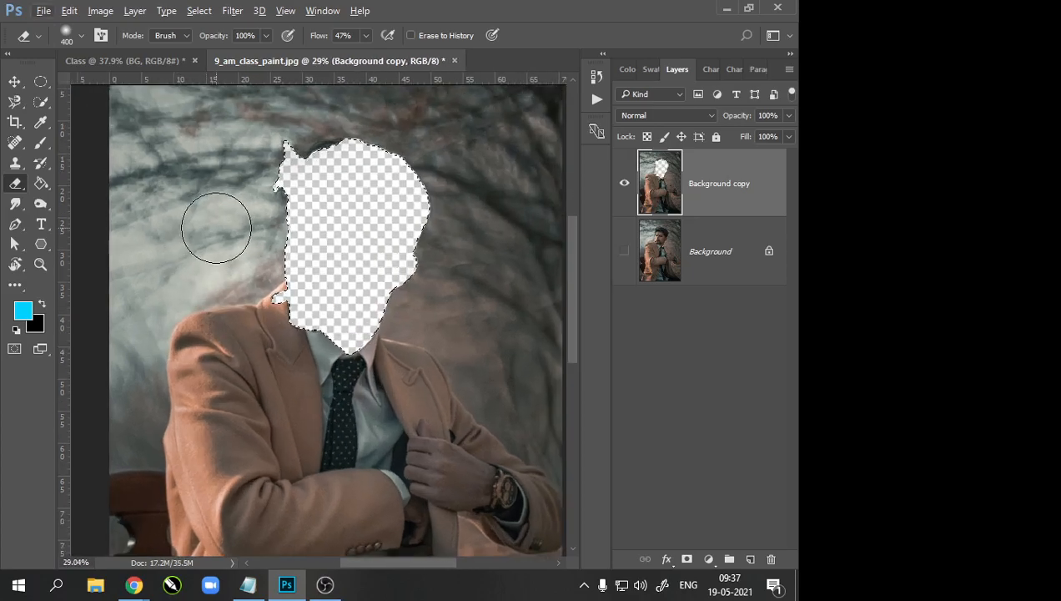
# Step: Undo the erasing of the head and clear the head selection
pyautogui.hotkey('ctrl', 'z')
pyautogui.scroll(-2, 219, 225)
pyautogui.scroll(1, 258, 233)
pyautogui.hotkey('ctrl', 'd')
pyautogui.scroll(-1, 261, 235)
pyautogui.scroll(1, 245, 248)
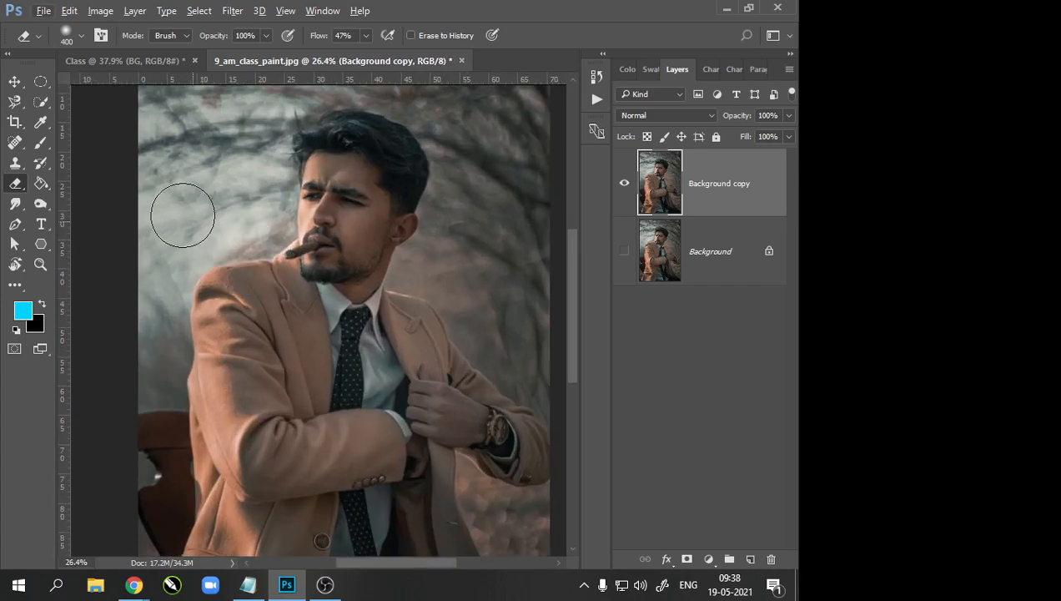
# Step: Switch to the Quick Selection tool and select the man's lower face, ear and neck on Background copy
pyautogui.click(15, 101)
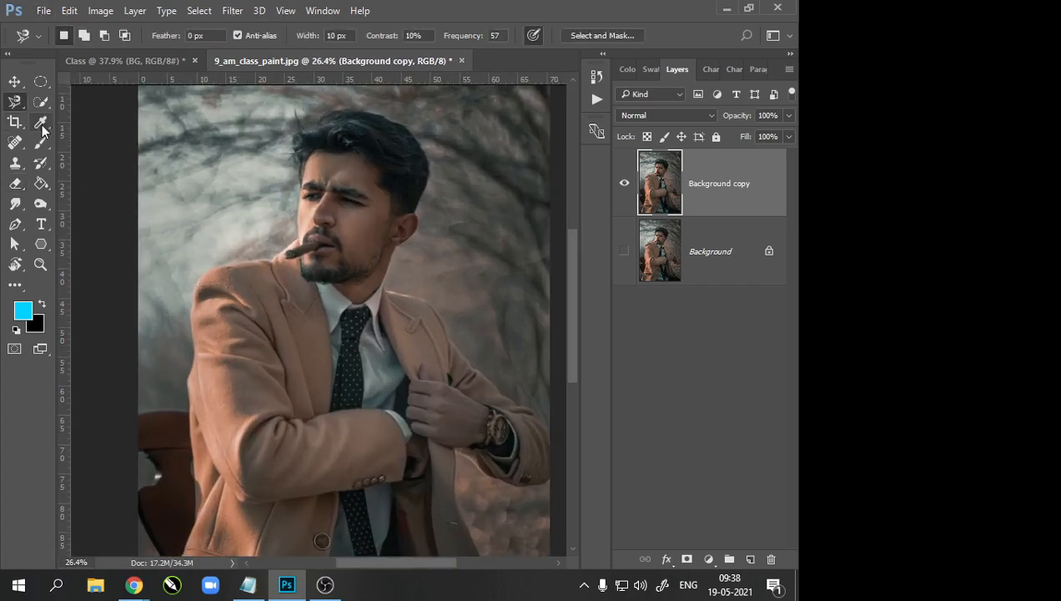
pyautogui.rightClick(40, 101)
pyautogui.click(118, 102)
pyautogui.scroll(-1, 203, 246)
pyautogui.scroll(1, 401, 145)
pyautogui.moveTo(339, 174); pyautogui.dragTo(327, 208)
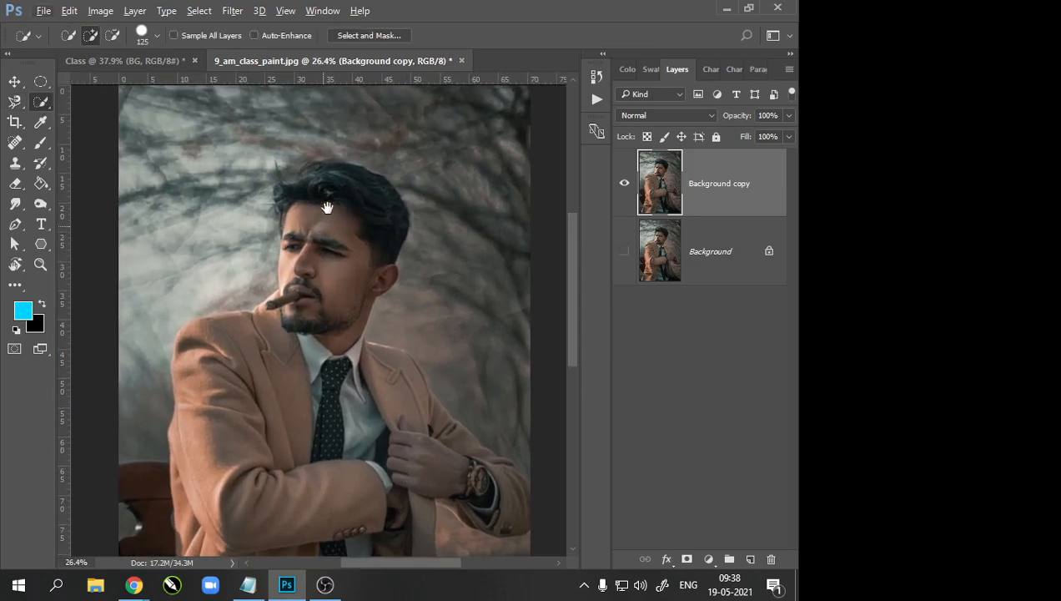
pyautogui.scroll(3, 336, 205)
pyautogui.moveTo(397, 243); pyautogui.dragTo(361, 232)
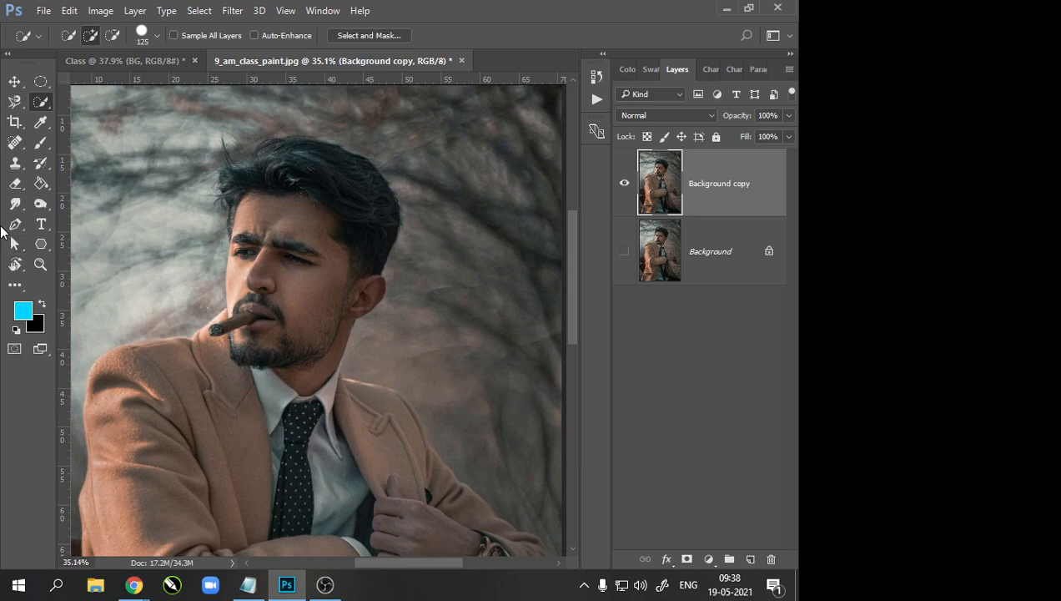
pyautogui.moveTo(247, 241); pyautogui.dragTo(245, 227)
pyautogui.scroll(2, 245, 218)
pyautogui.moveTo(468, 187); pyautogui.dragTo(402, 207)
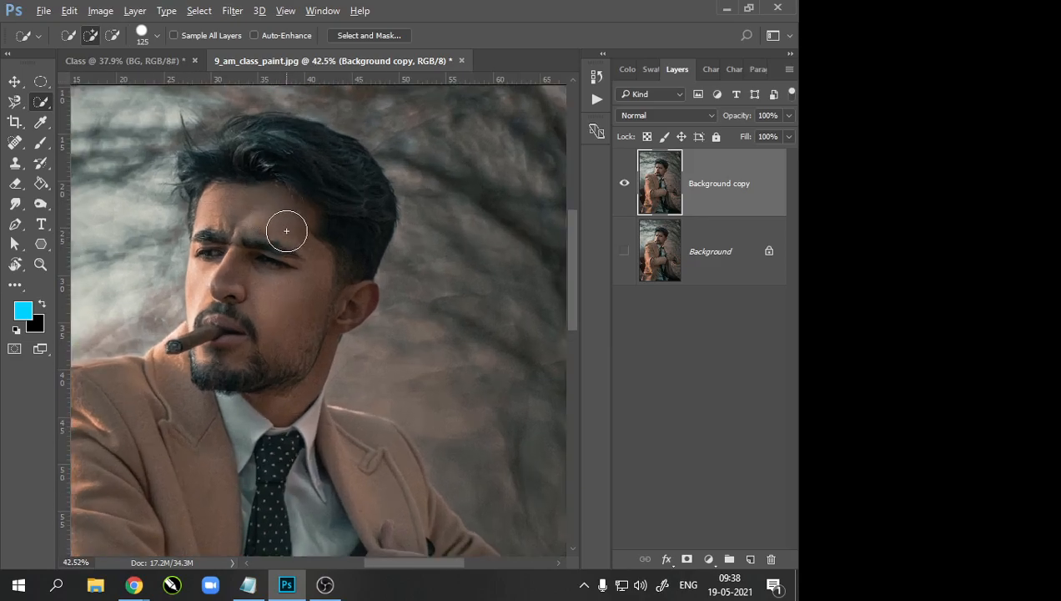
pyautogui.click(294, 299)
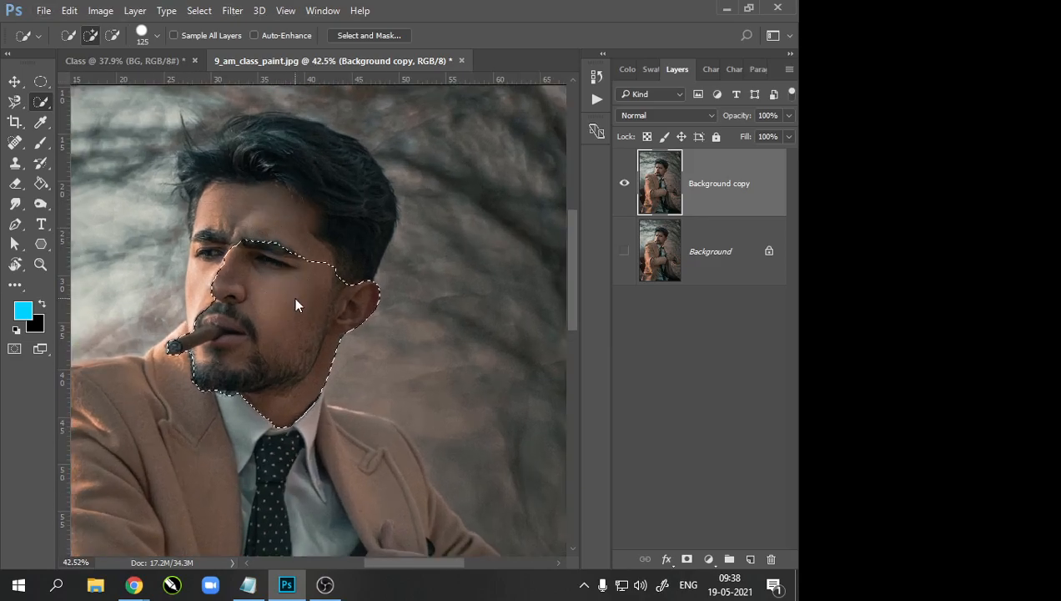
# Step: Extend the quick selection over the forehead and hair to cover the man's whole head
pyautogui.scroll(5, 324, 367)
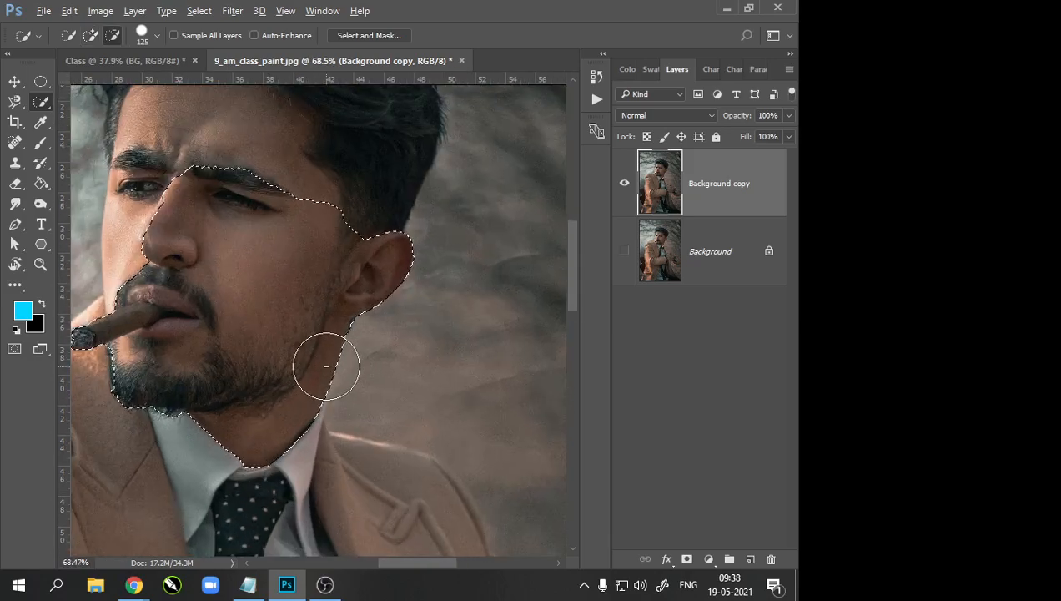
pyautogui.scroll(-5, 348, 390)
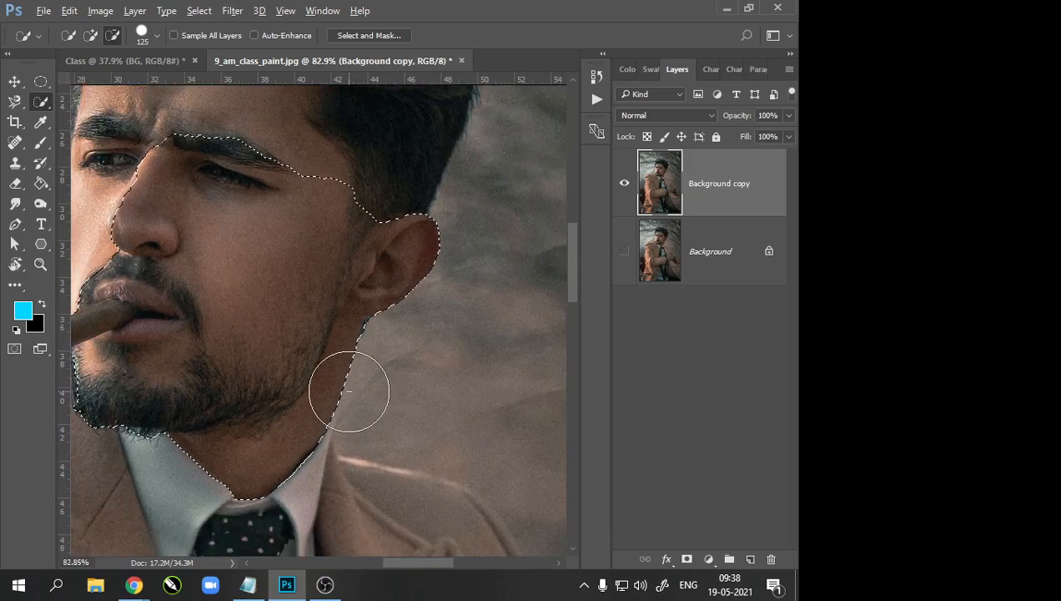
pyautogui.moveTo(344, 268)
pyautogui.mouseDown()
pyautogui.moveTo(354, 293)
pyautogui.moveTo(360, 223)
pyautogui.moveTo(290, 196)
pyautogui.moveTo(250, 164)
pyautogui.moveTo(238, 214)
pyautogui.moveTo(217, 192)
pyautogui.moveTo(232, 301)
pyautogui.mouseUp()
pyautogui.hotkey('alt', 'space')
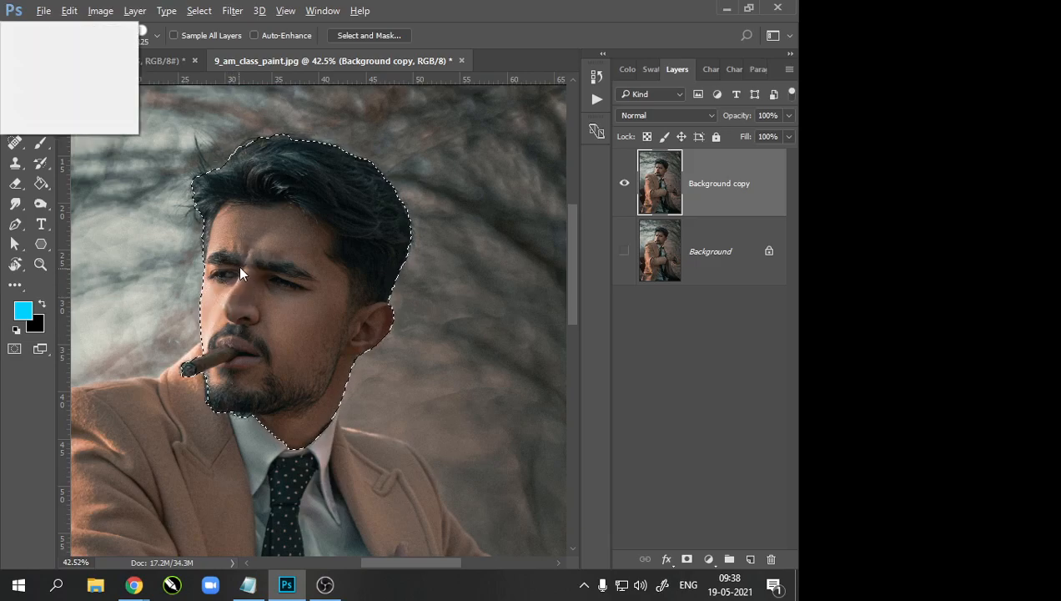
pyautogui.click(160, 252)
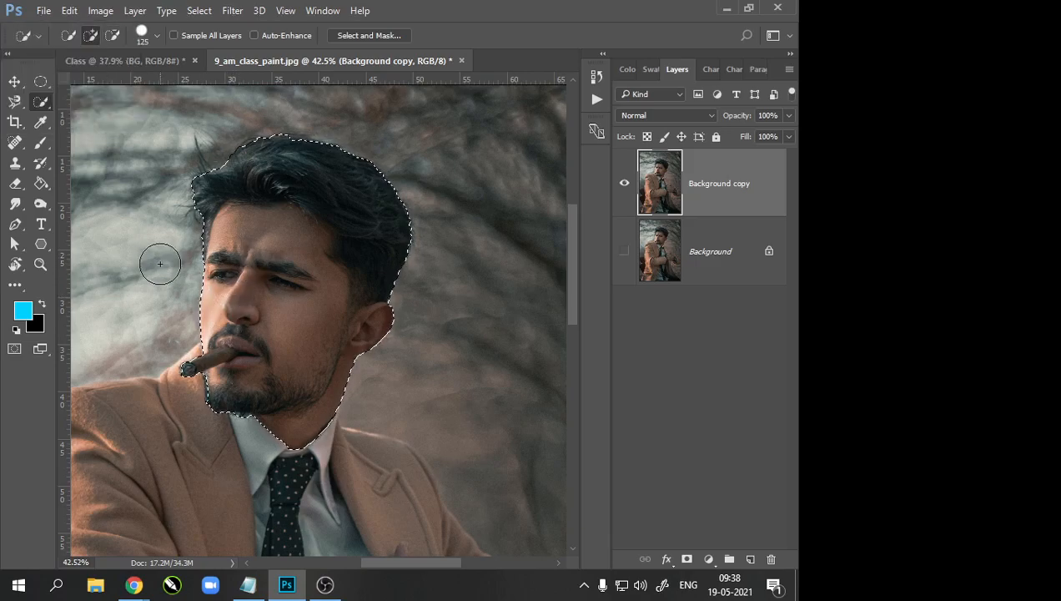
# Step: Extend the quick selection from the head down over the shoulders, coat, shirt and tie
pyautogui.scroll(-3, 247, 270)
pyautogui.scroll(3, 244, 299)
pyautogui.scroll(2, 243, 315)
pyautogui.moveTo(232, 393)
pyautogui.mouseDown()
pyautogui.moveTo(215, 422)
pyautogui.moveTo(208, 404)
pyautogui.moveTo(168, 413)
pyautogui.moveTo(184, 438)
pyautogui.mouseUp()
pyautogui.scroll(-3, 271, 378)
pyautogui.scroll(-2, 271, 378)
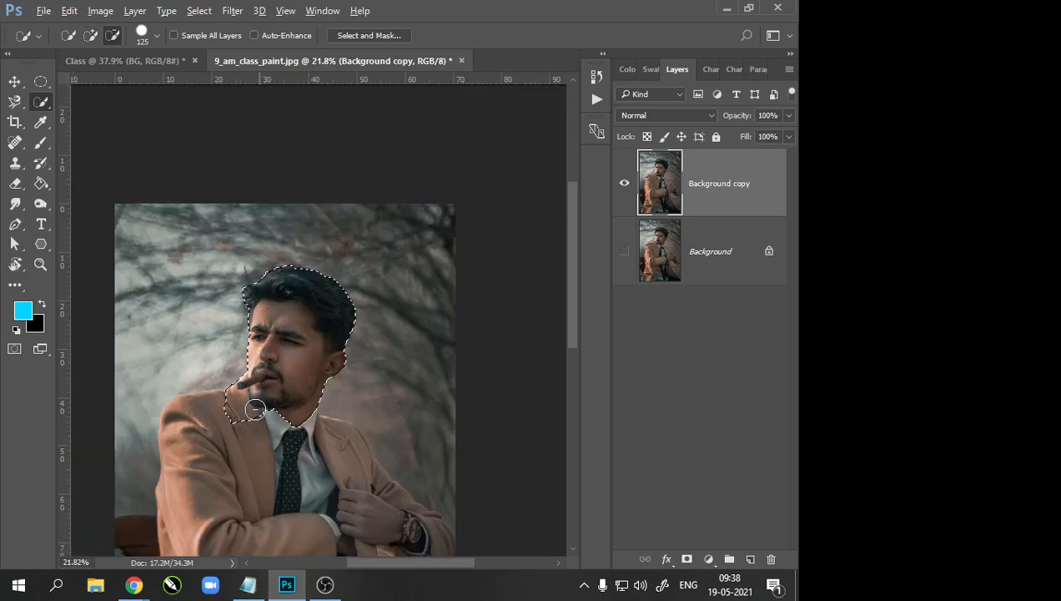
pyautogui.scroll(-3, 197, 282)
pyautogui.moveTo(247, 324)
pyautogui.mouseDown()
pyautogui.moveTo(290, 337)
pyautogui.moveTo(255, 379)
pyautogui.moveTo(280, 393)
pyautogui.moveTo(348, 384)
pyautogui.moveTo(337, 338)
pyautogui.moveTo(354, 309)
pyautogui.moveTo(296, 410)
pyautogui.mouseUp()
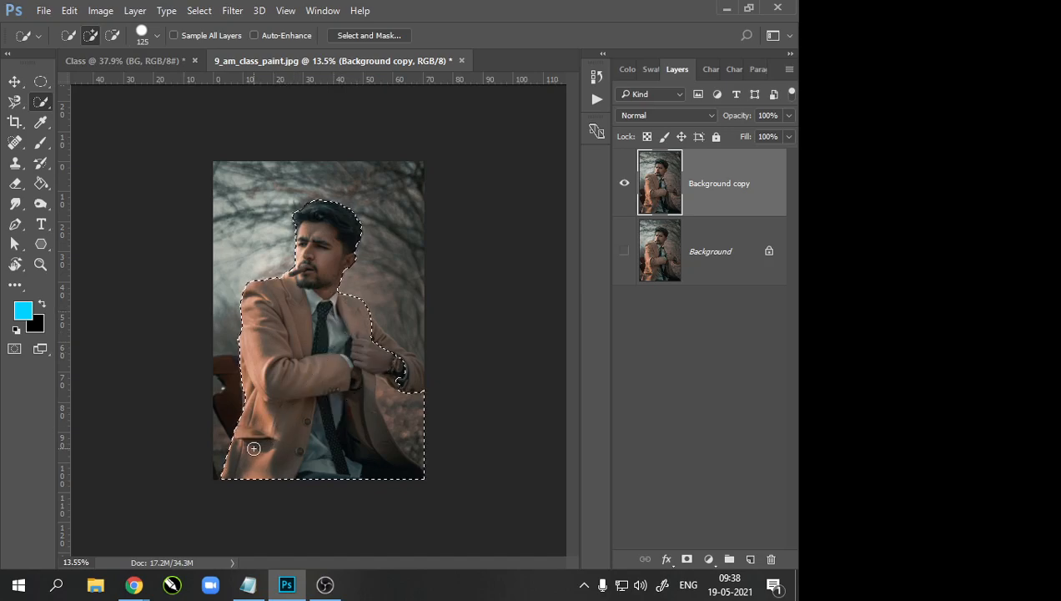
# Step: Subtract the background gap between the bent arm and the coat's lower edge, and add the sleeve beside the watch
pyautogui.scroll(5, 253, 448)
pyautogui.scroll(-3, 337, 434)
pyautogui.scroll(4, 368, 425)
pyautogui.moveTo(402, 436); pyautogui.dragTo(292, 313)
pyautogui.scroll(3, 294, 317)
pyautogui.moveTo(314, 362); pyautogui.dragTo(284, 344)
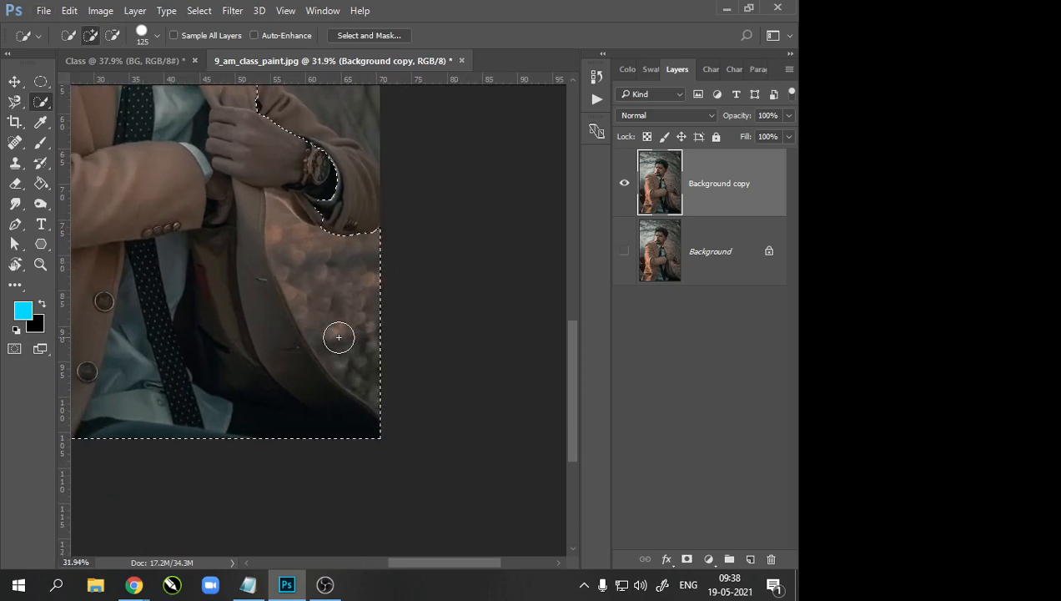
pyautogui.moveTo(362, 331)
pyautogui.mouseDown()
pyautogui.moveTo(371, 287)
pyautogui.moveTo(321, 282)
pyautogui.moveTo(288, 238)
pyautogui.moveTo(334, 187)
pyautogui.mouseUp()
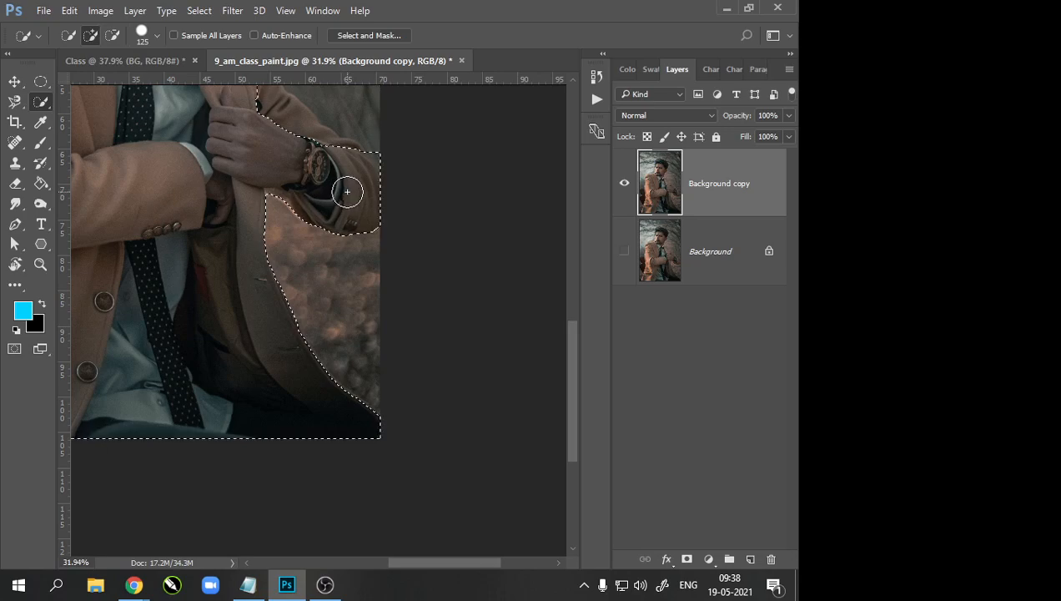
# Step: Remove the background spill above the sleeve and add the missing part of the sleeve near the elbow to the selection
pyautogui.moveTo(392, 144); pyautogui.dragTo(381, 152)
pyautogui.moveTo(310, 208); pyautogui.dragTo(349, 311)
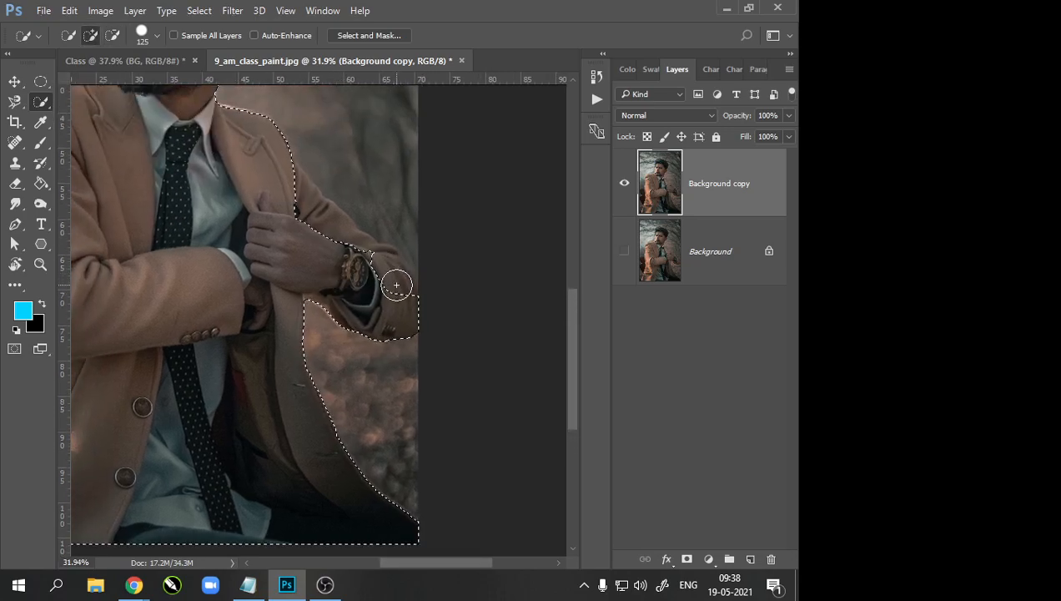
pyautogui.click(398, 283)
pyautogui.moveTo(400, 281)
pyautogui.mouseDown()
pyautogui.moveTo(375, 255)
pyautogui.moveTo(389, 266)
pyautogui.mouseUp()
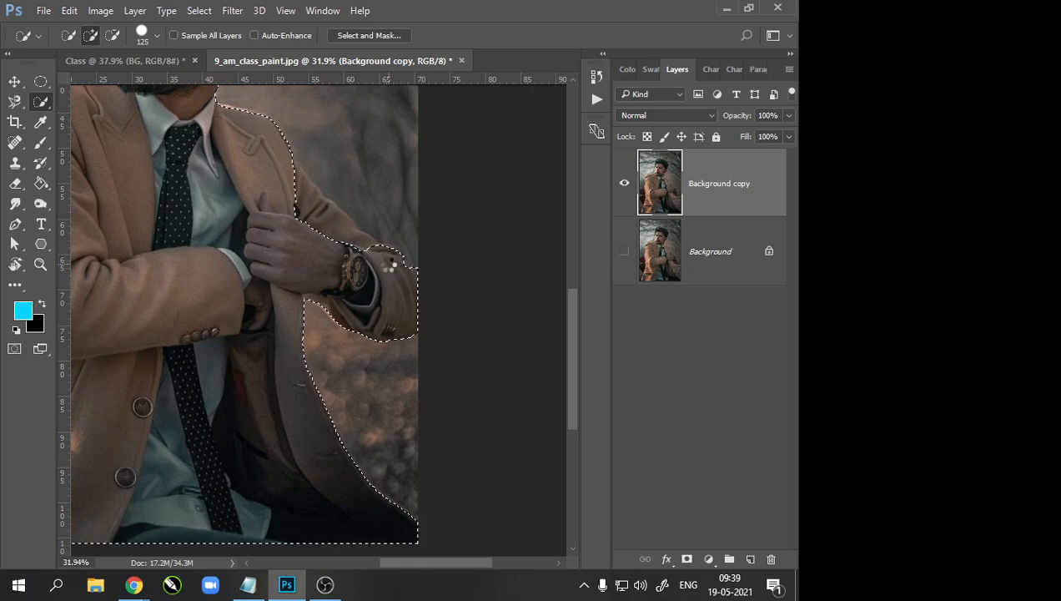
pyautogui.scroll(-2, 211, 242)
pyautogui.scroll(-1, 214, 245)
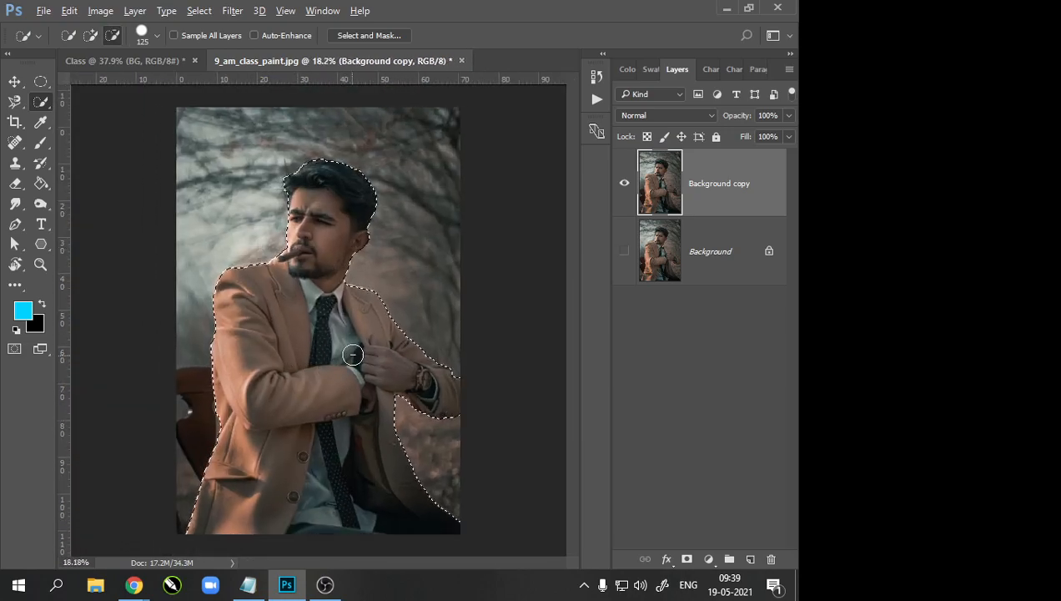
pyautogui.scroll(7, 352, 354)
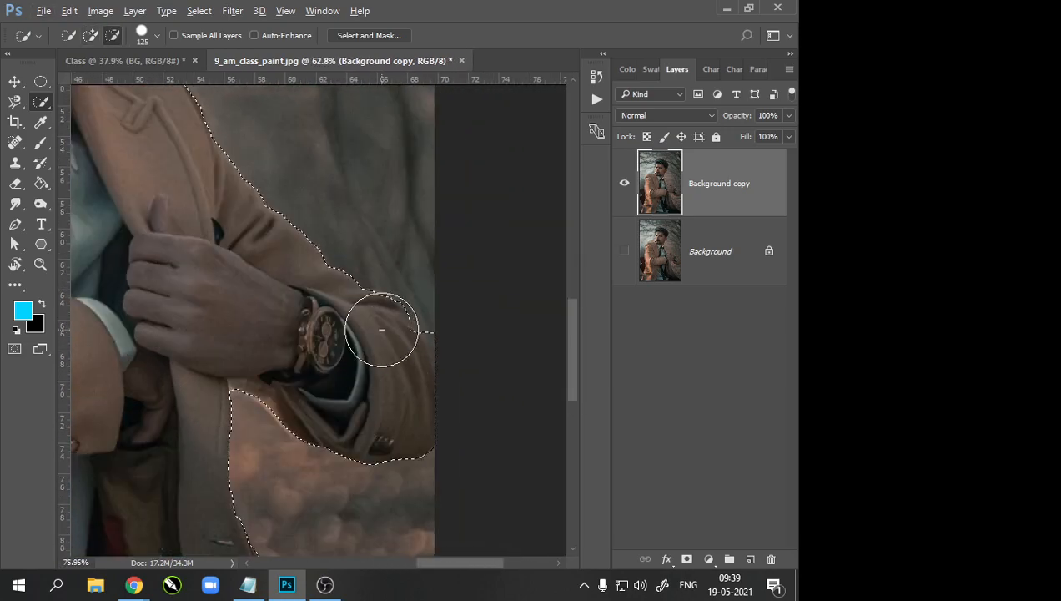
# Step: Add the missing strip along the sleeve's outer edge above the elbow to the quick selection
pyautogui.scroll(2, 381, 329)
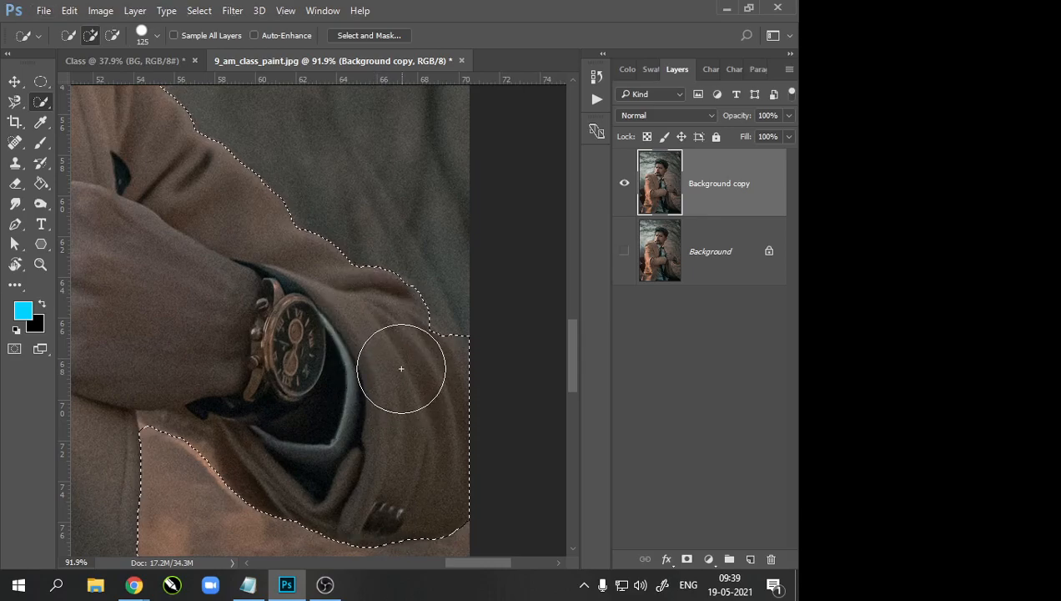
pyautogui.moveTo(378, 367); pyautogui.dragTo(350, 339)
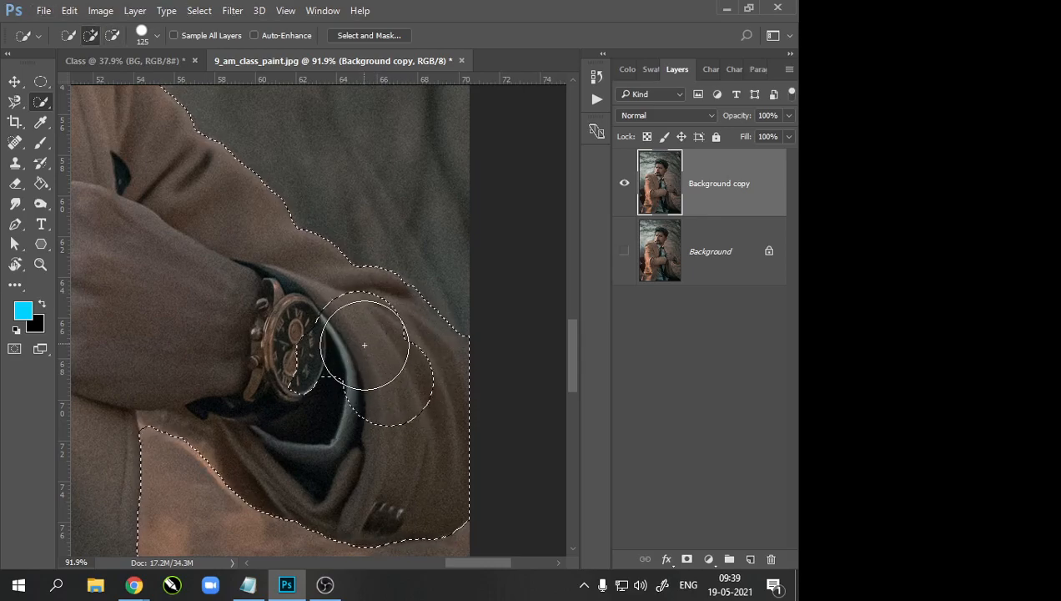
pyautogui.scroll(-3, 285, 312)
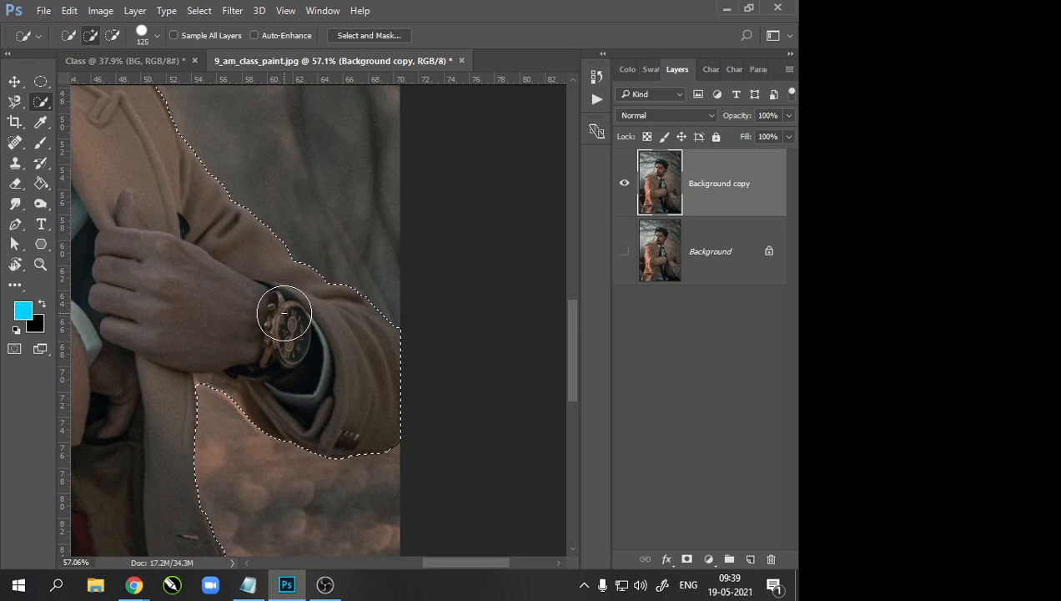
pyautogui.scroll(-2, 364, 333)
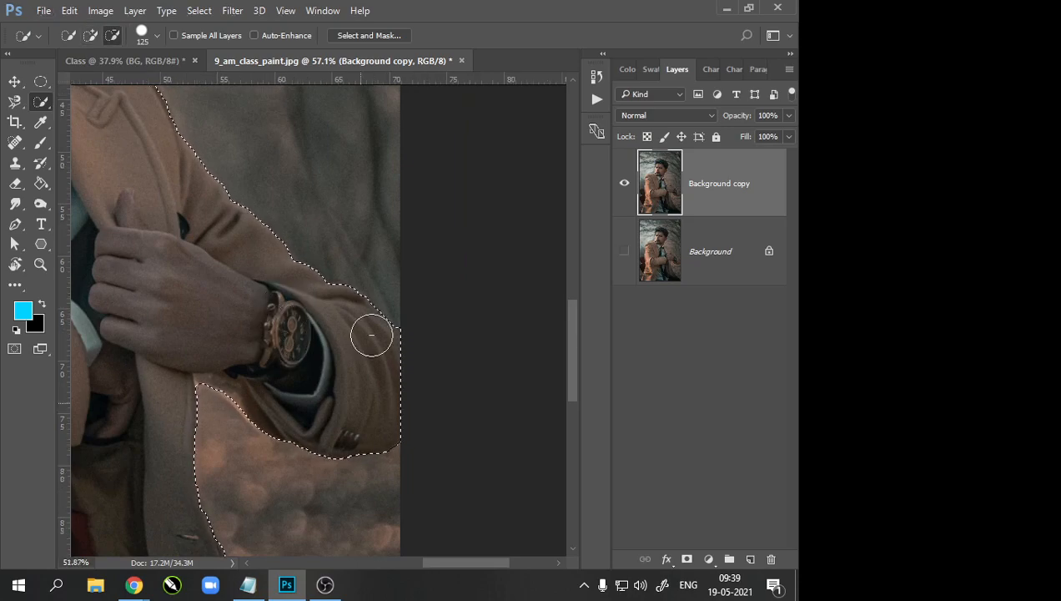
pyautogui.scroll(-4, 364, 332)
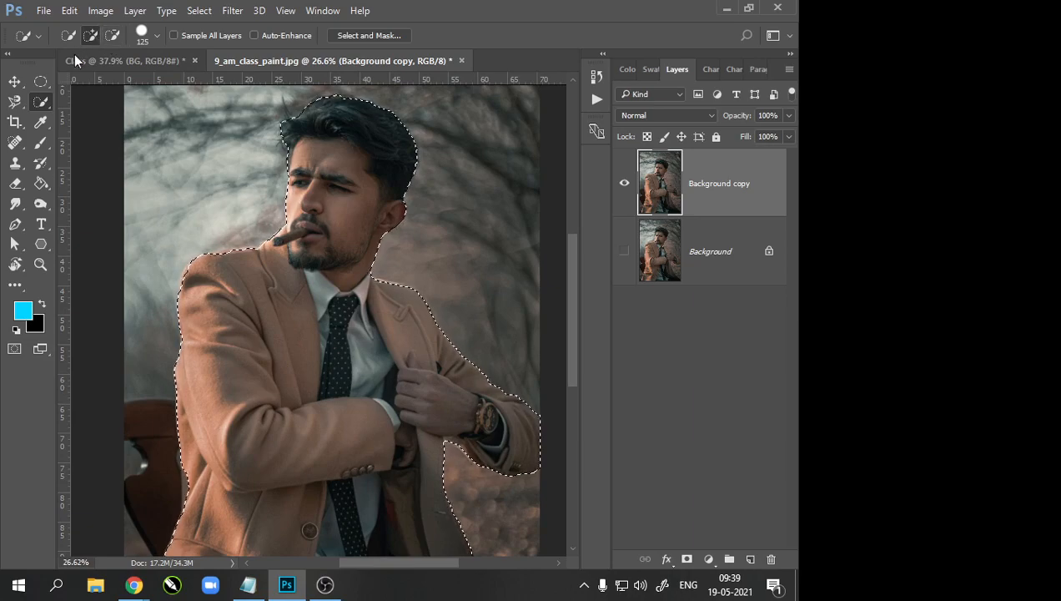
# Step: Copy the selected man onto a new layer and hide the Background copy layer
pyautogui.scroll(-3, 294, 303)
pyautogui.scroll(1, 325, 412)
pyautogui.scroll(-1, 324, 412)
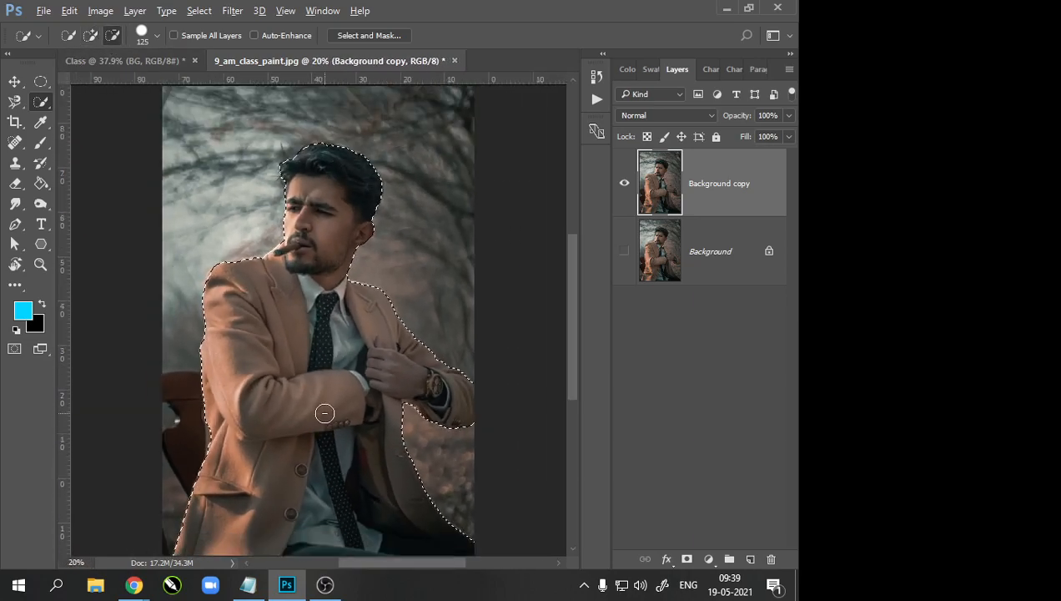
pyautogui.hotkey('ctrl', 'j')
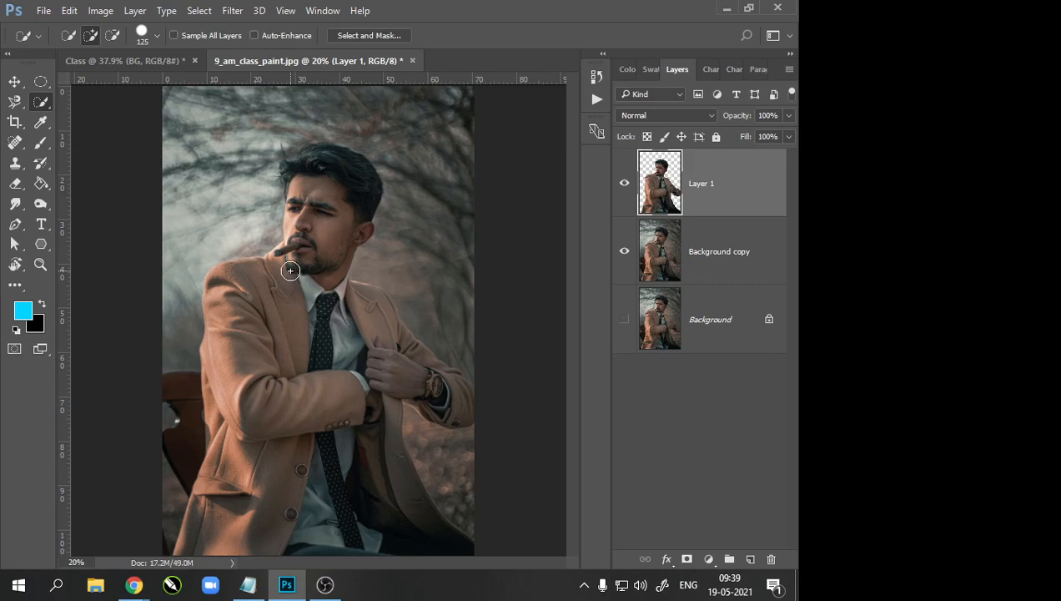
pyautogui.hotkey('ctrl', '0')
pyautogui.click(622, 255)
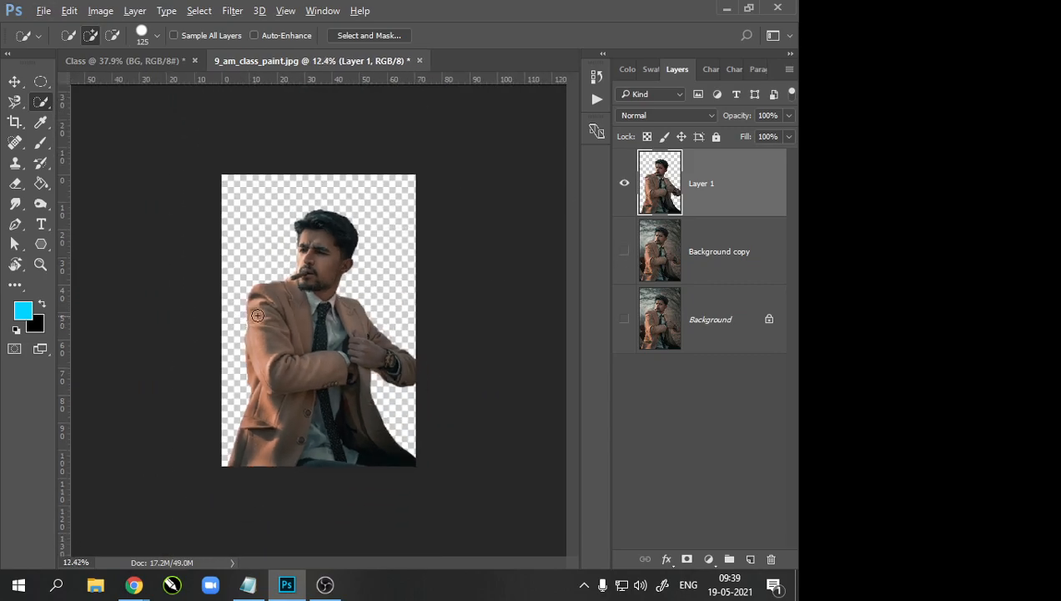
# Step: Rename the cutout layer Main and add a new empty layer named BG directly below it
pyautogui.doubleClick(703, 183)
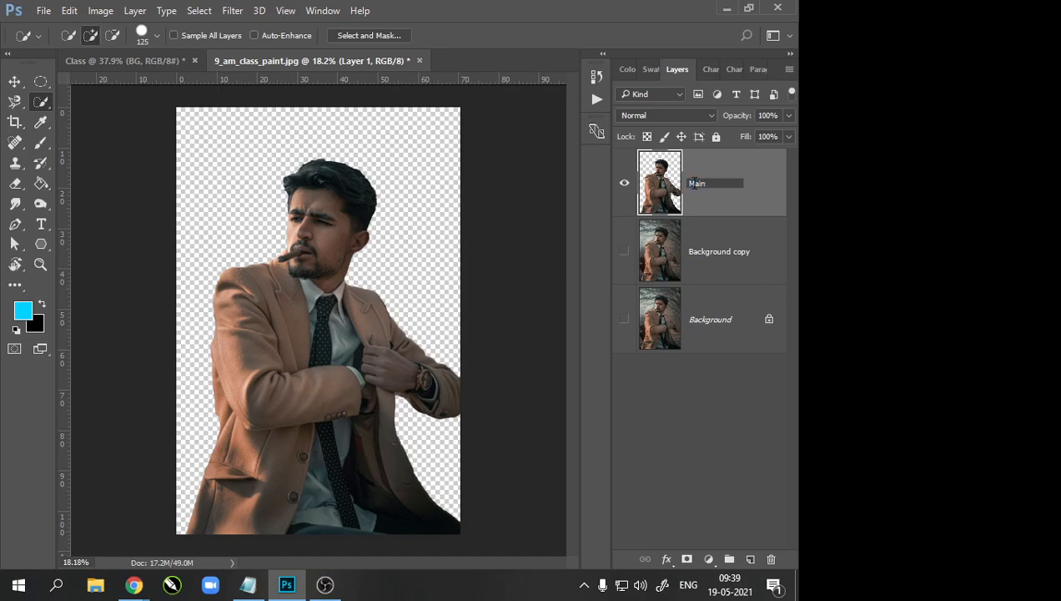
pyautogui.press('Return')
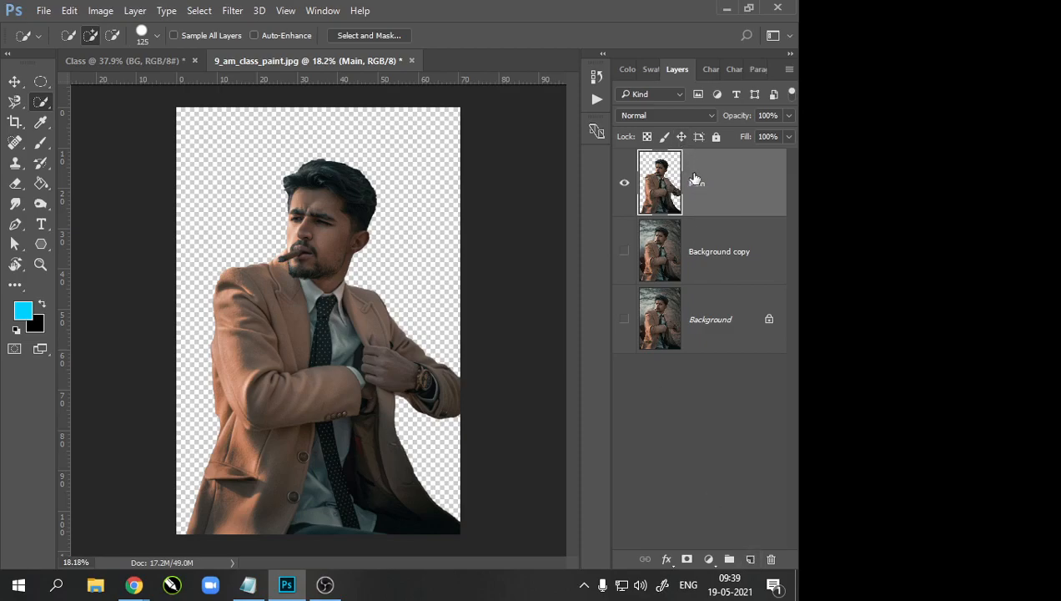
pyautogui.click(749, 558)
pyautogui.moveTo(700, 206); pyautogui.dragTo(705, 287)
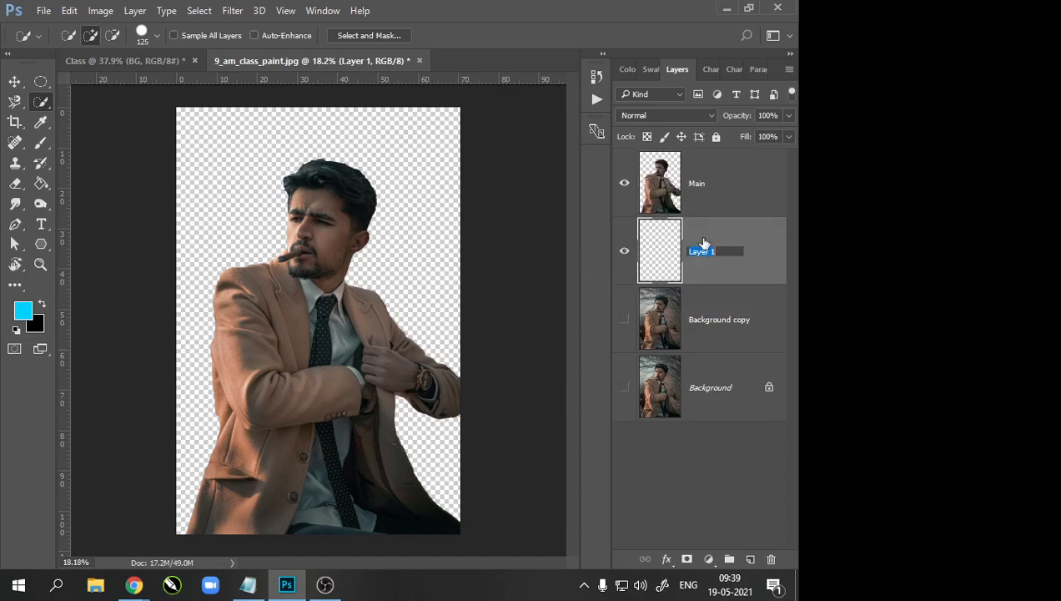
pyautogui.write('BG')
pyautogui.press('Return')
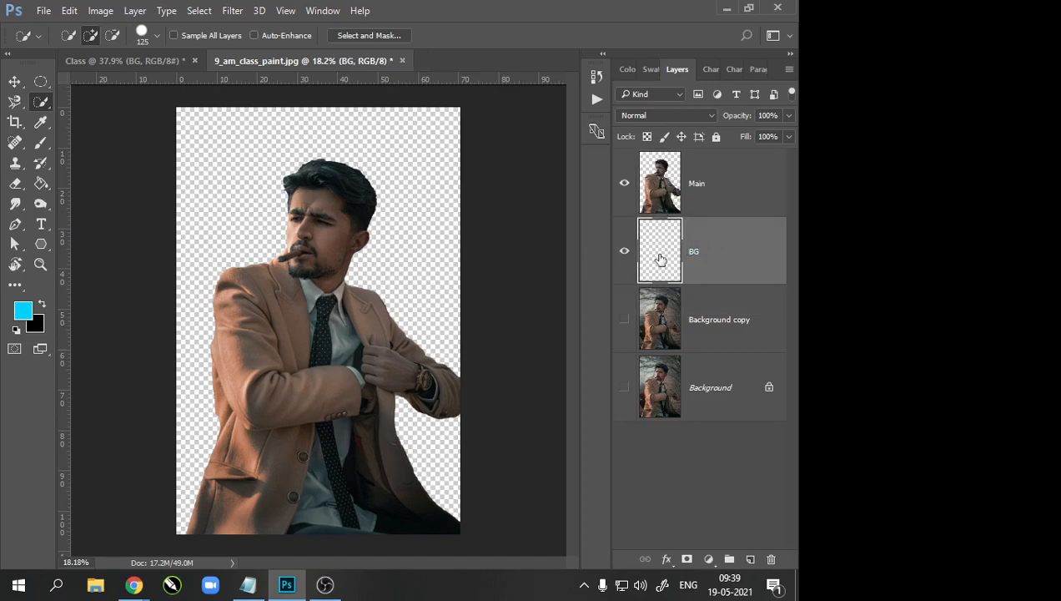
# Step: Set the foreground colour to dark teal #004857 and fill the BG layer with it using the Paint Bucket
pyautogui.scroll(-2, 119, 282)
pyautogui.scroll(8, 421, 301)
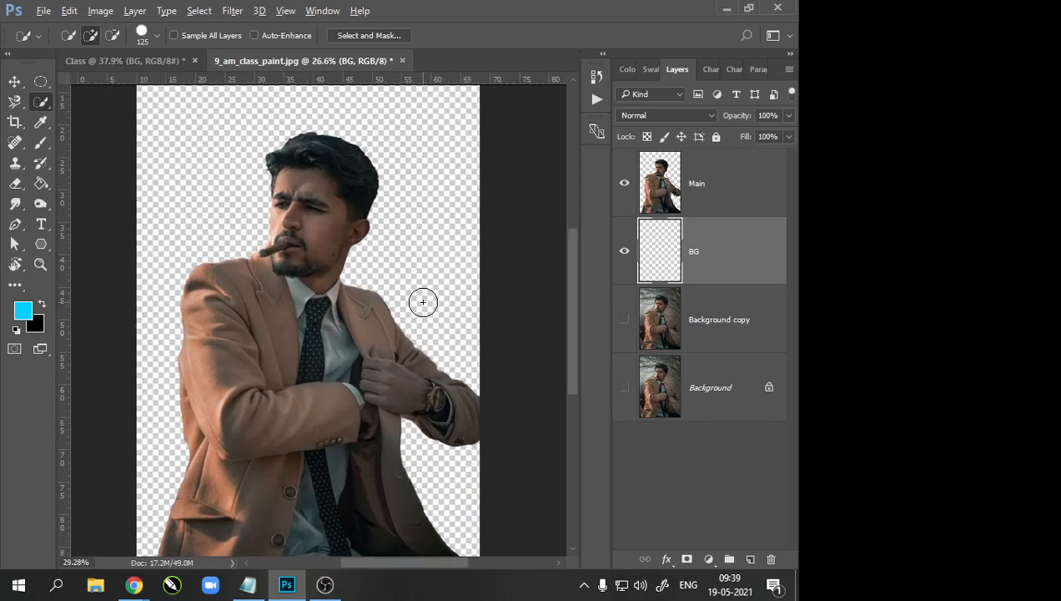
pyautogui.scroll(-3, 324, 326)
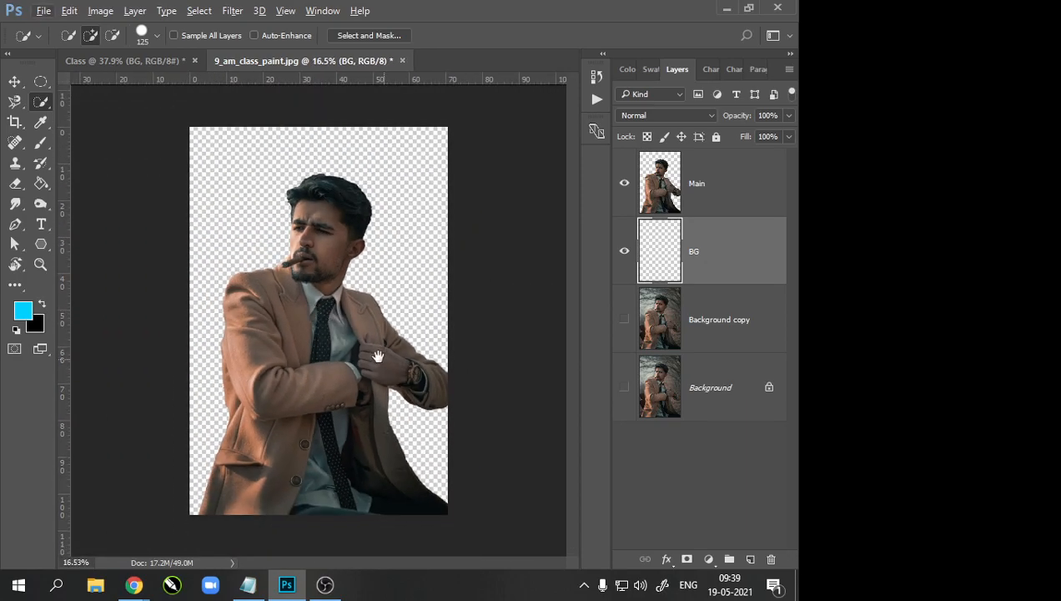
pyautogui.scroll(1, 357, 329)
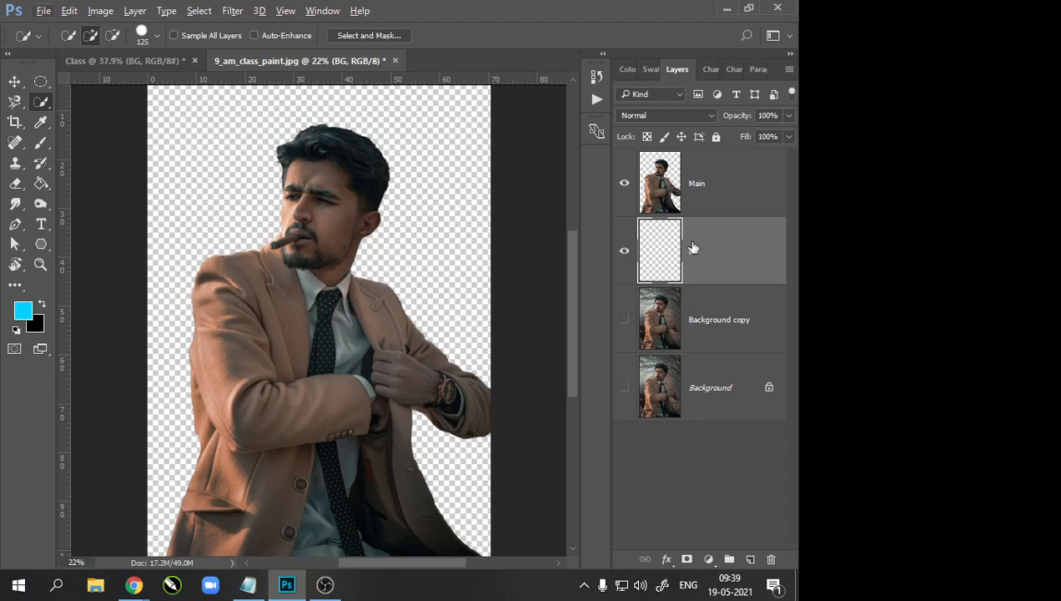
pyautogui.click(25, 315)
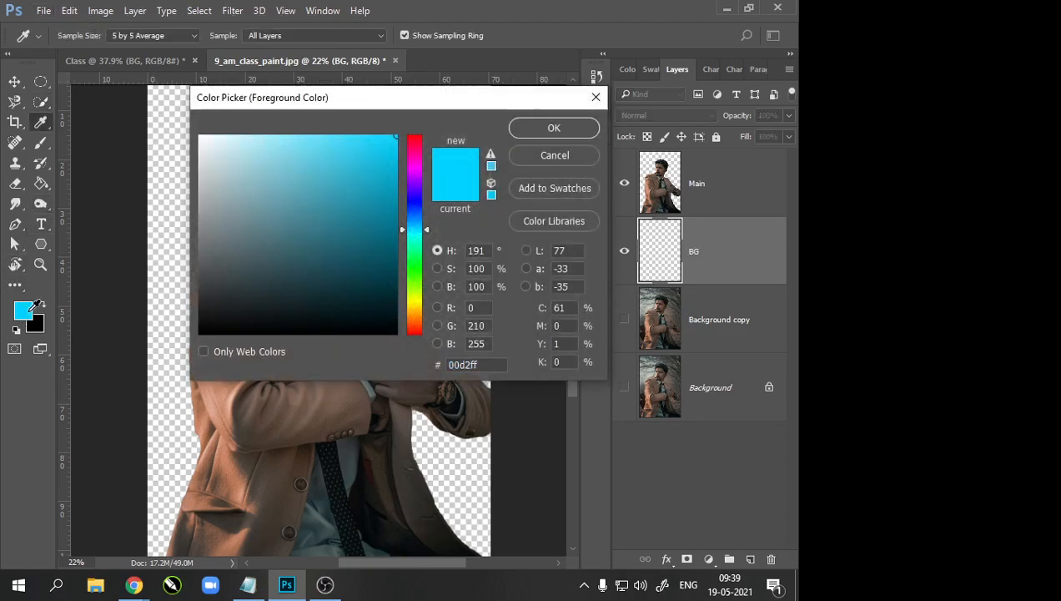
pyautogui.write('004857')
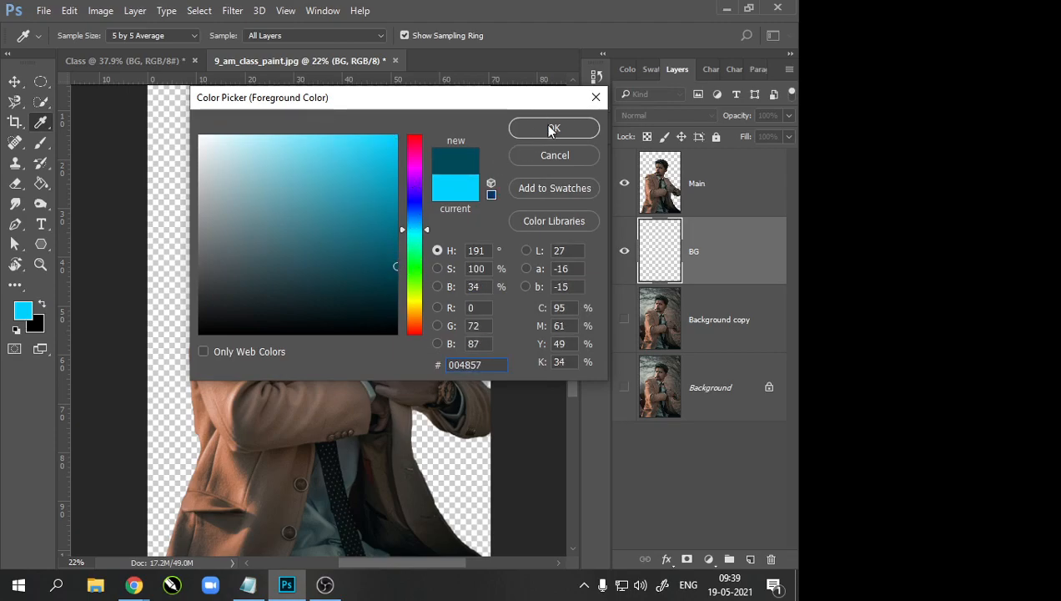
pyautogui.click(549, 128)
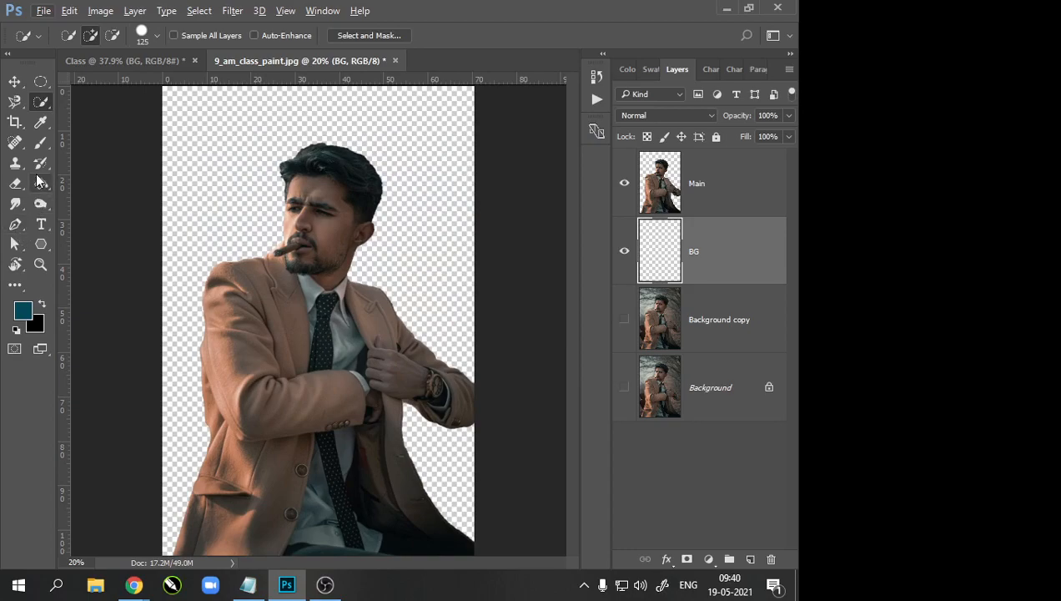
pyautogui.click(38, 182)
pyautogui.click(256, 160)
pyautogui.scroll(-2, 65, 256)
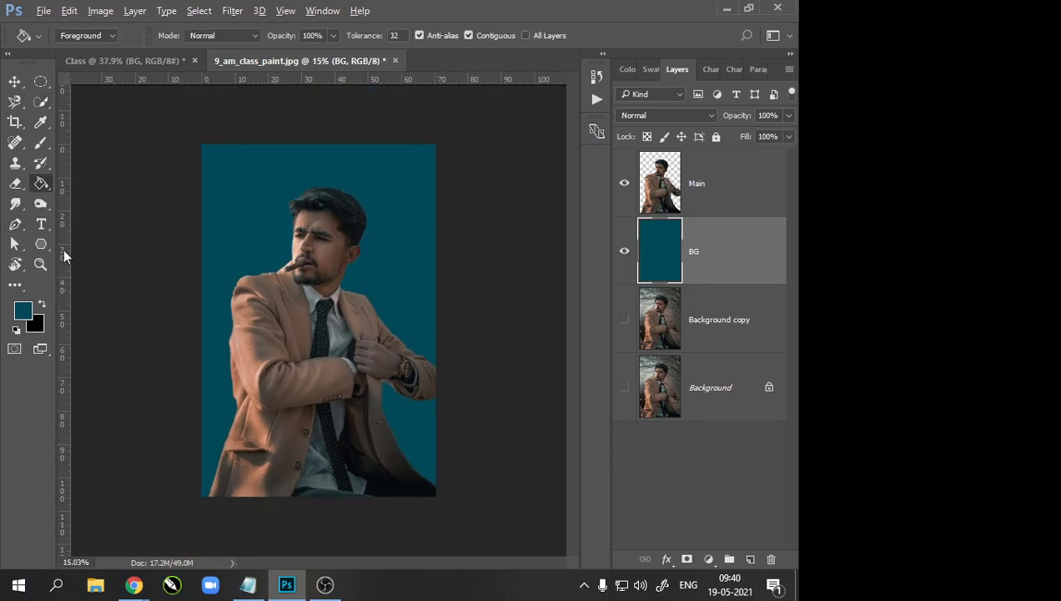
pyautogui.click(14, 81)
pyautogui.scroll(4, 197, 325)
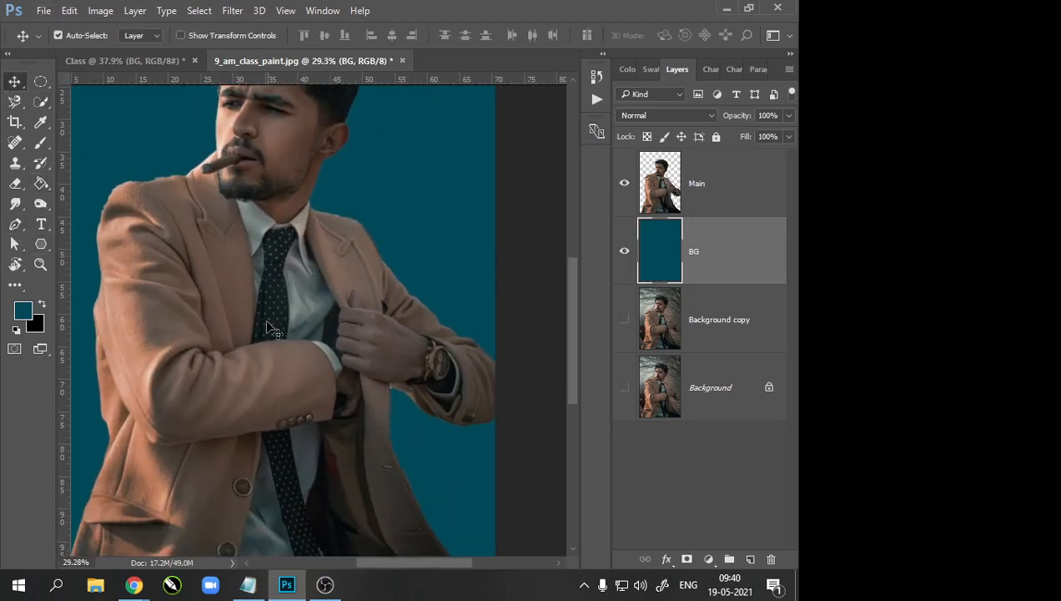
pyautogui.scroll(-3, 276, 326)
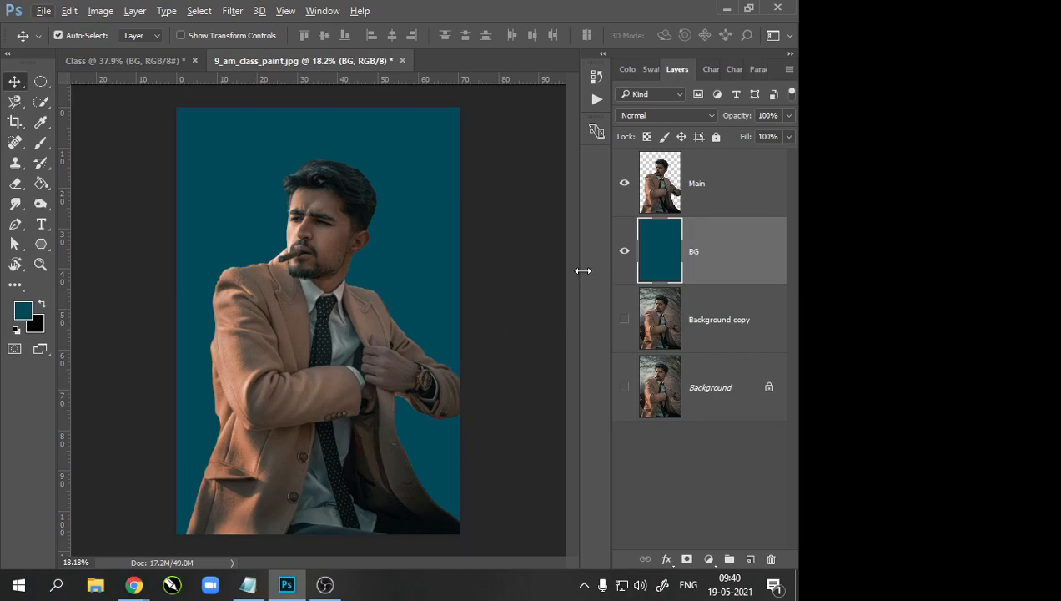
# Step: Swap the Paint Bucket for the Gradient tool
pyautogui.click(48, 189)
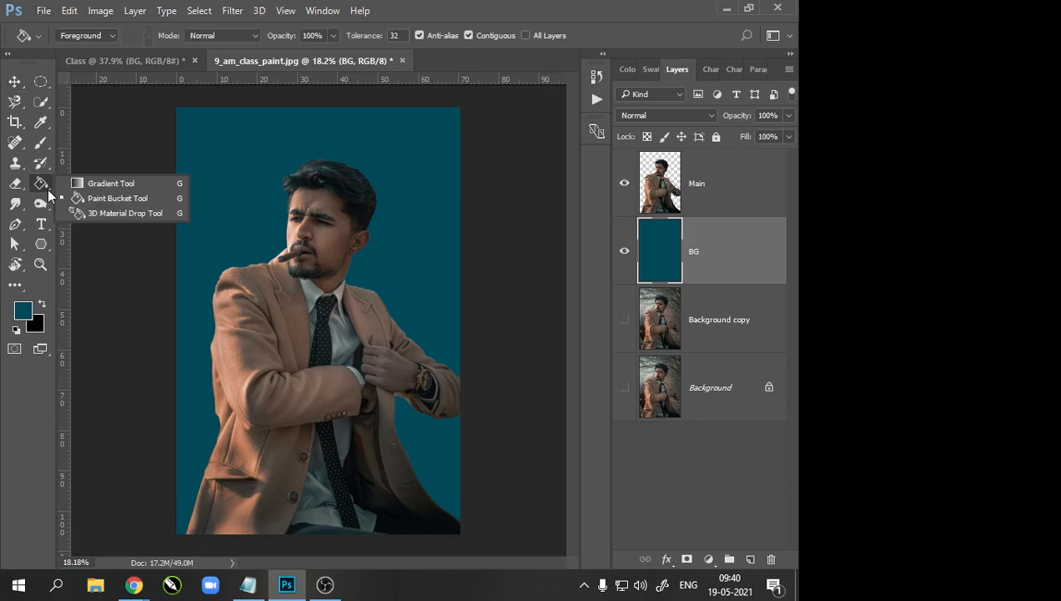
pyautogui.click(47, 187)
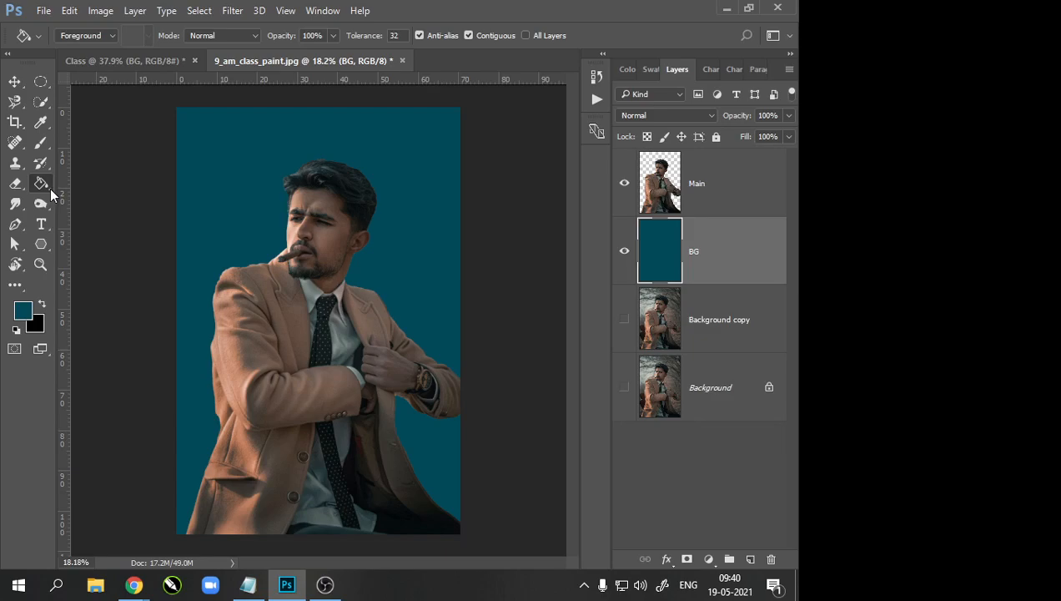
pyautogui.click(51, 188)
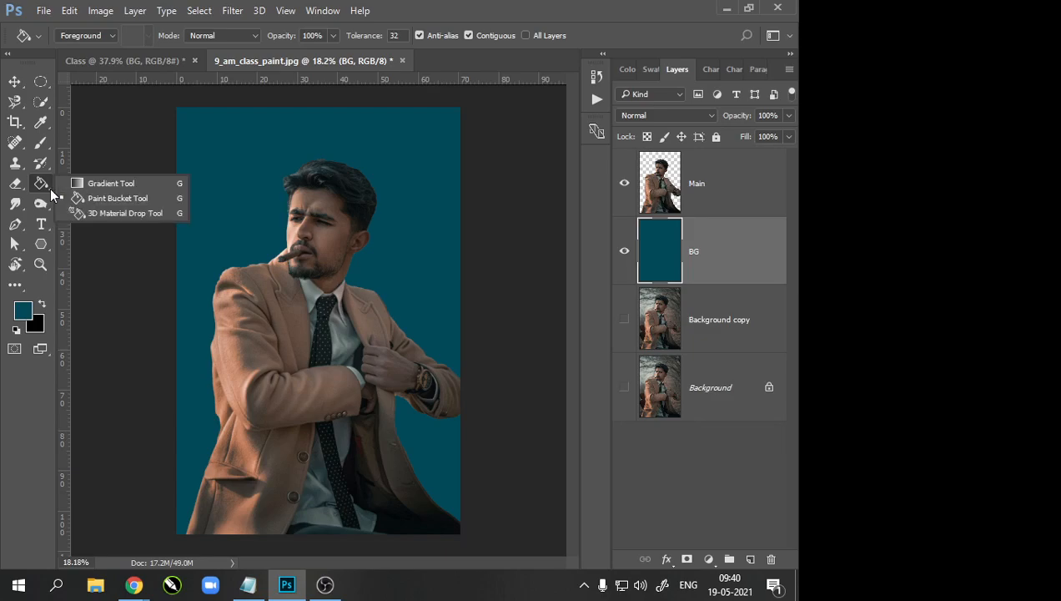
pyautogui.click(94, 185)
pyautogui.scroll(-2, 127, 238)
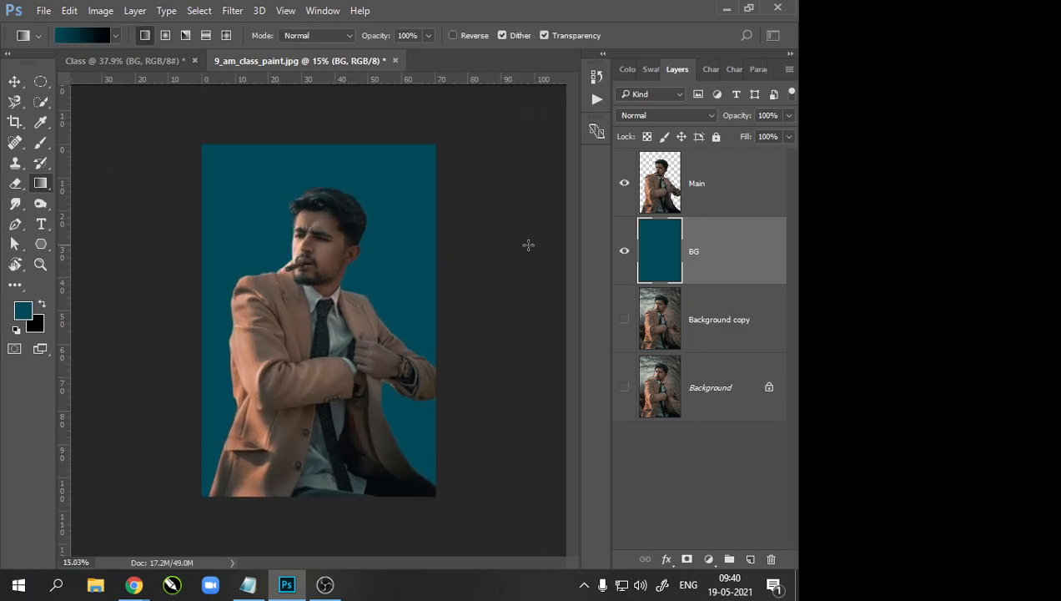
# Step: On the BG layer, draw a rectangular marquee across the upper part of the canvas, and deselect it
pyautogui.click(748, 201)
pyautogui.click(735, 258)
pyautogui.rightClick(41, 82)
pyautogui.click(100, 80)
pyautogui.moveTo(202, 145); pyautogui.dragTo(475, 228)
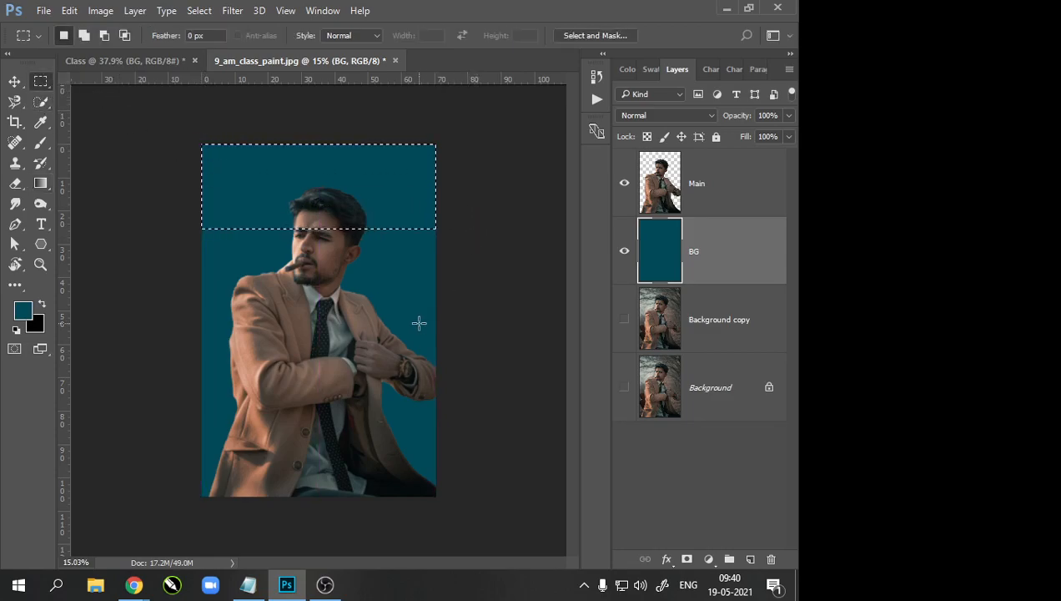
pyautogui.hotkey('ctrl', 'd')
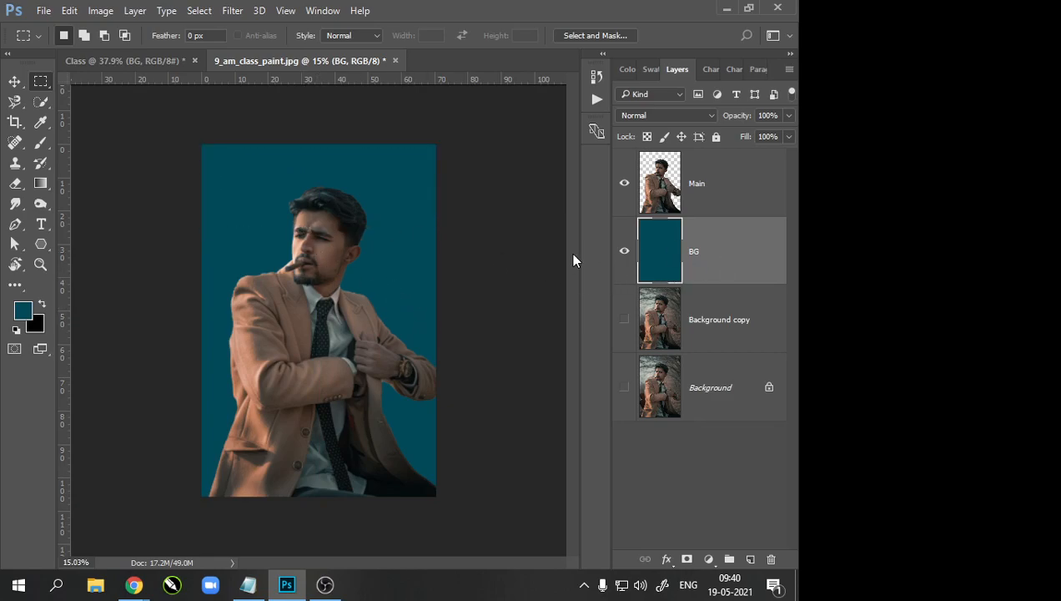
# Step: Return to the Gradient tool with the BG layer still active
pyautogui.scroll(-1, 271, 290)
pyautogui.scroll(2, 259, 301)
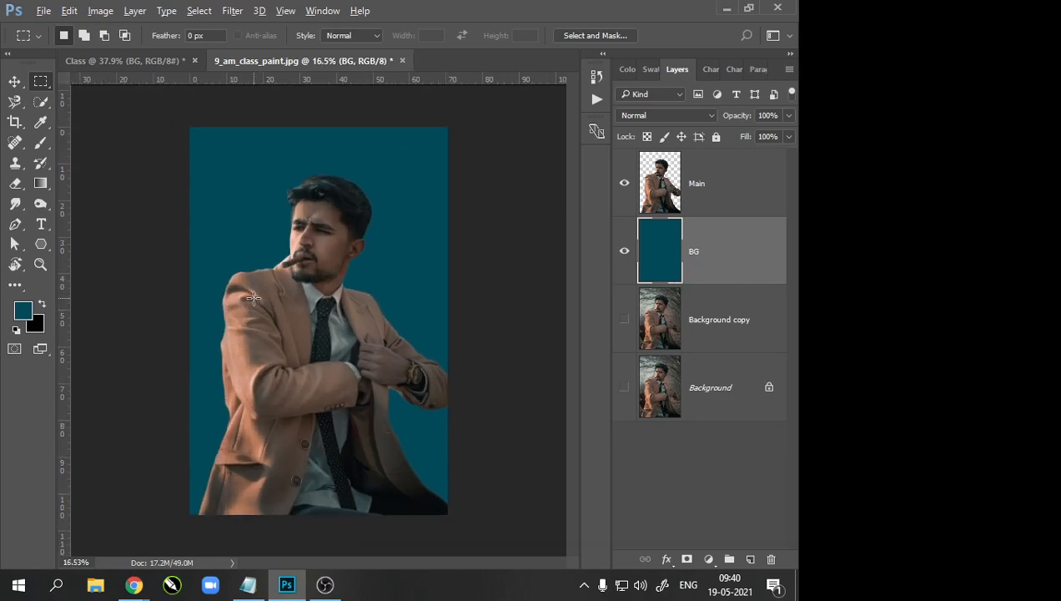
pyautogui.click(41, 184)
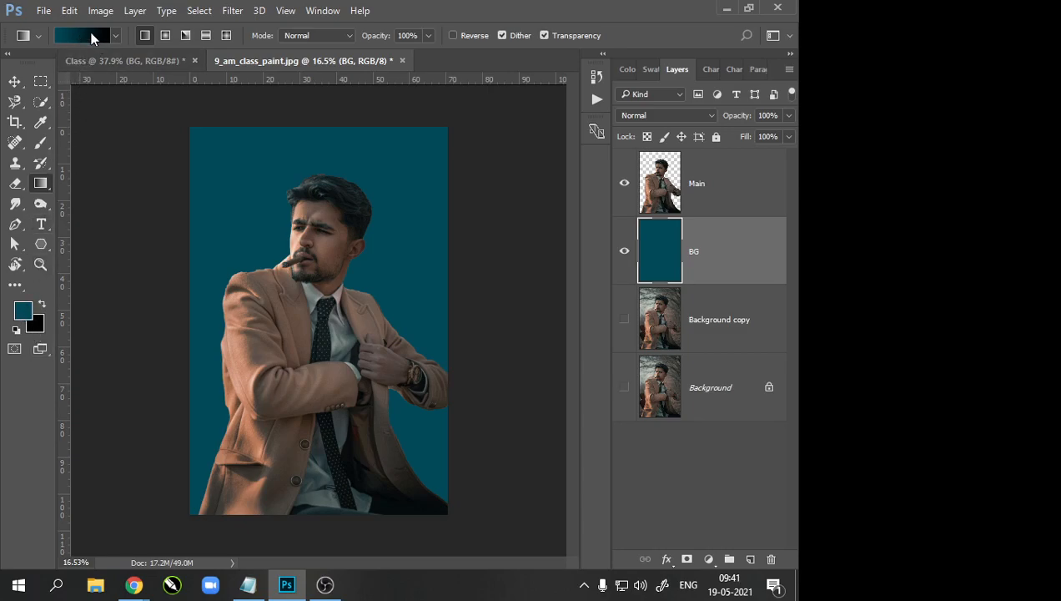
pyautogui.click(26, 313)
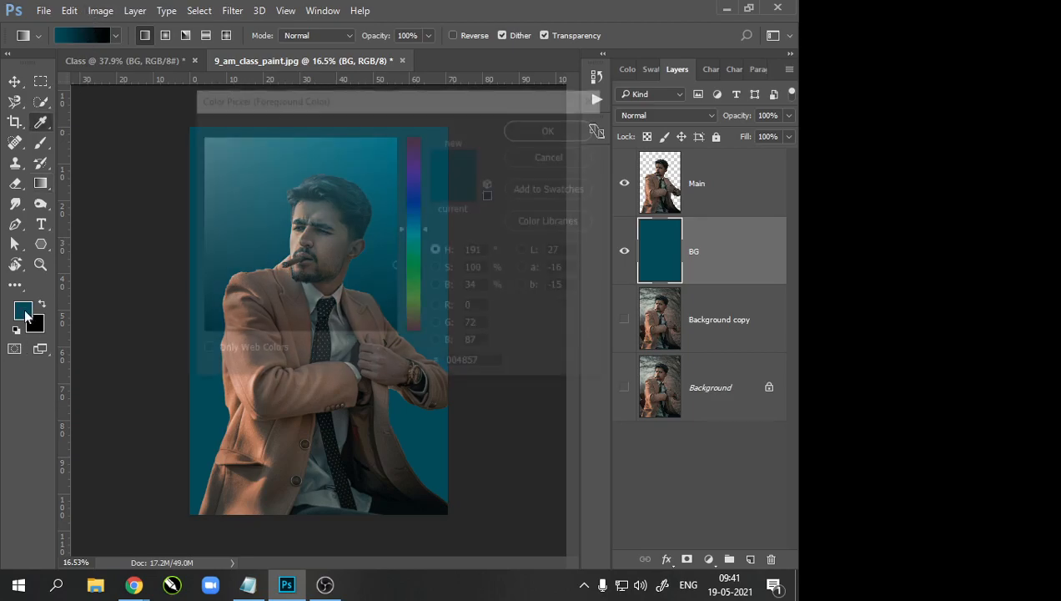
pyautogui.click(413, 164)
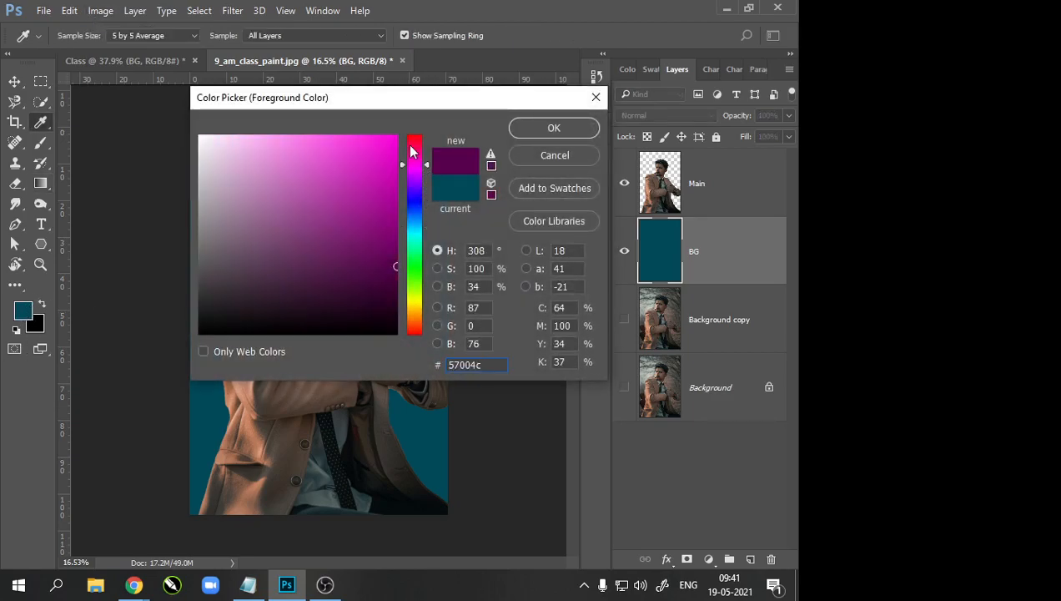
pyautogui.click(574, 156)
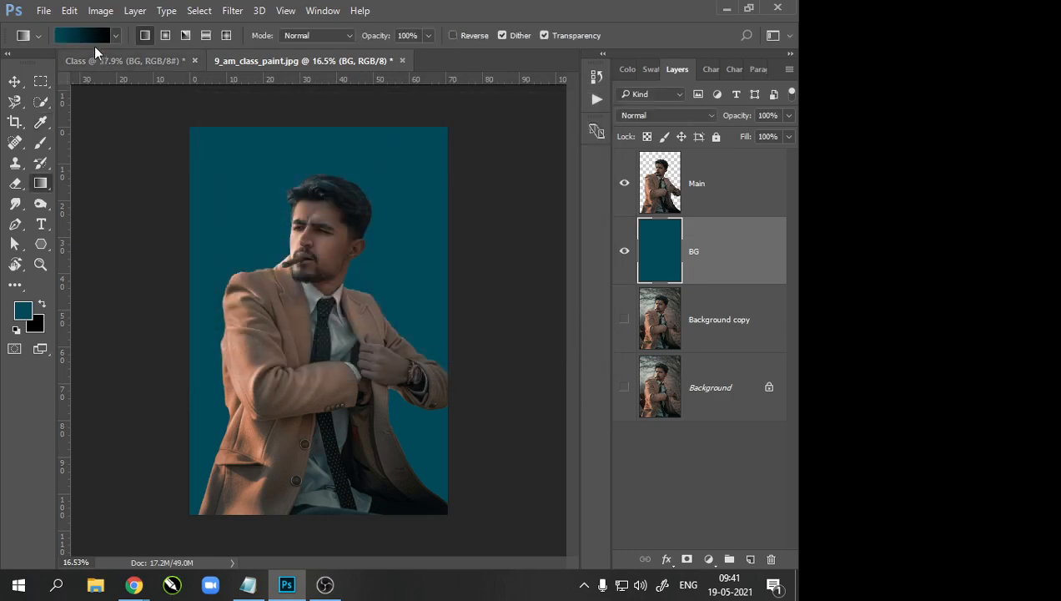
# Step: Edit the Foreground to Background gradient and set its starting colour stop to turquoise #00d4c3
pyautogui.click(95, 35)
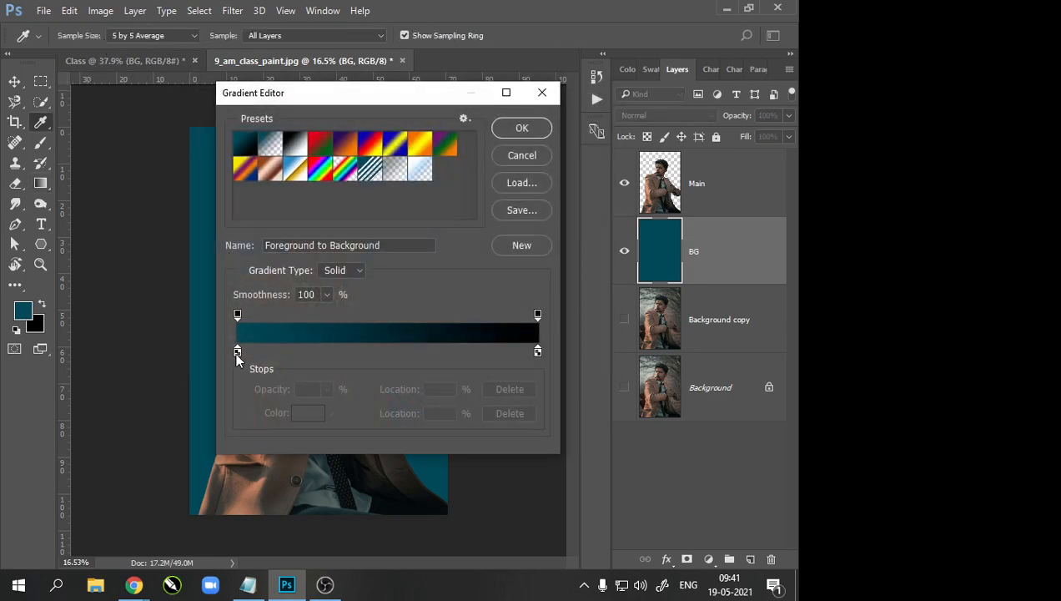
pyautogui.click(237, 351)
pyautogui.click(307, 412)
pyautogui.moveTo(401, 248); pyautogui.dragTo(397, 168)
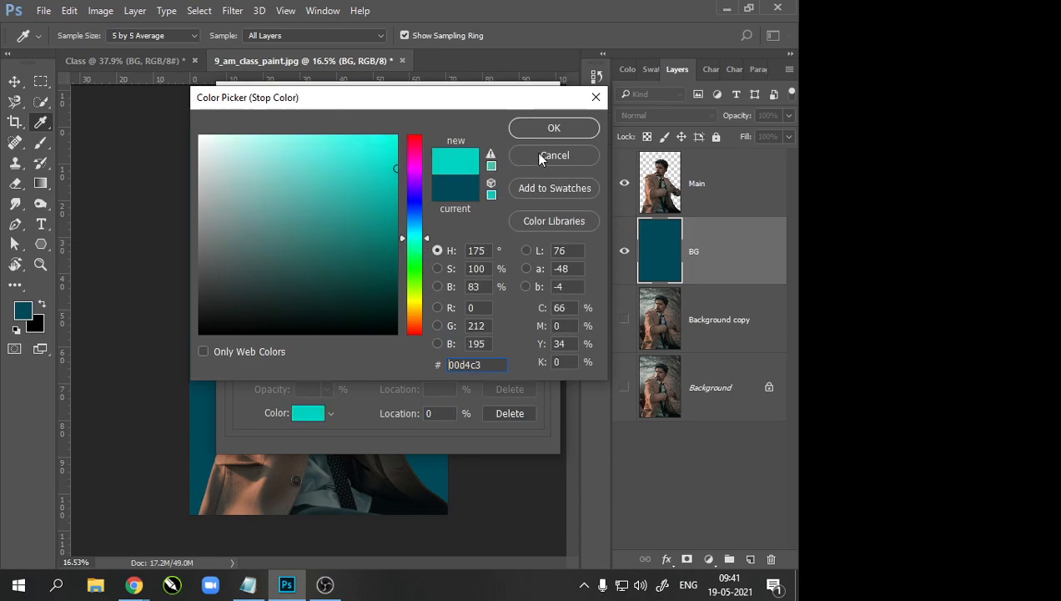
pyautogui.click(531, 129)
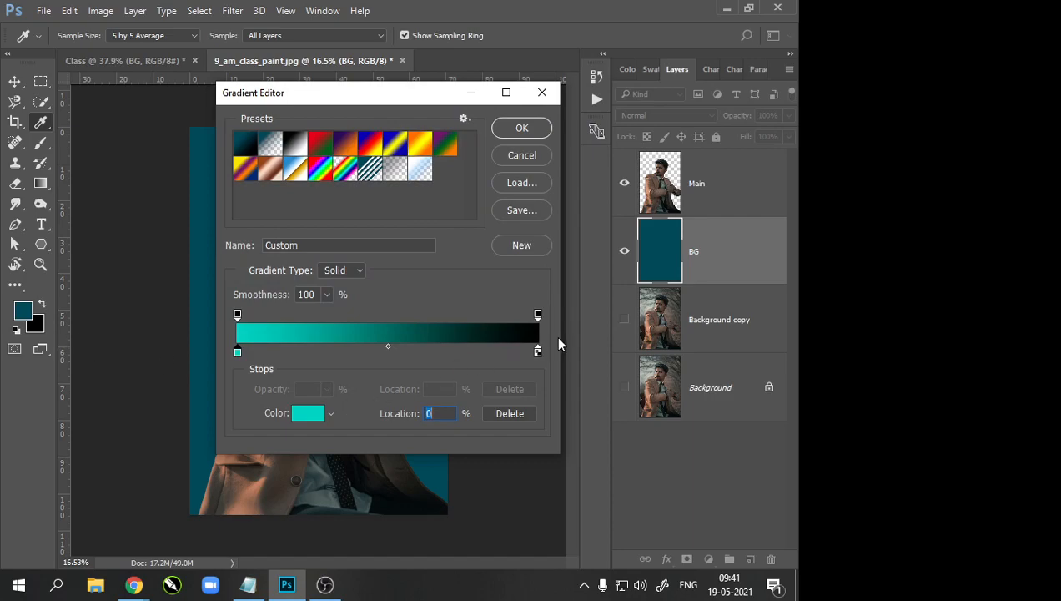
# Step: Set the gradient's ending colour stop to orange #ff9600 and accept the edited gradient
pyautogui.click(537, 351)
pyautogui.click(305, 415)
pyautogui.click(362, 232)
pyautogui.moveTo(415, 209); pyautogui.dragTo(417, 315)
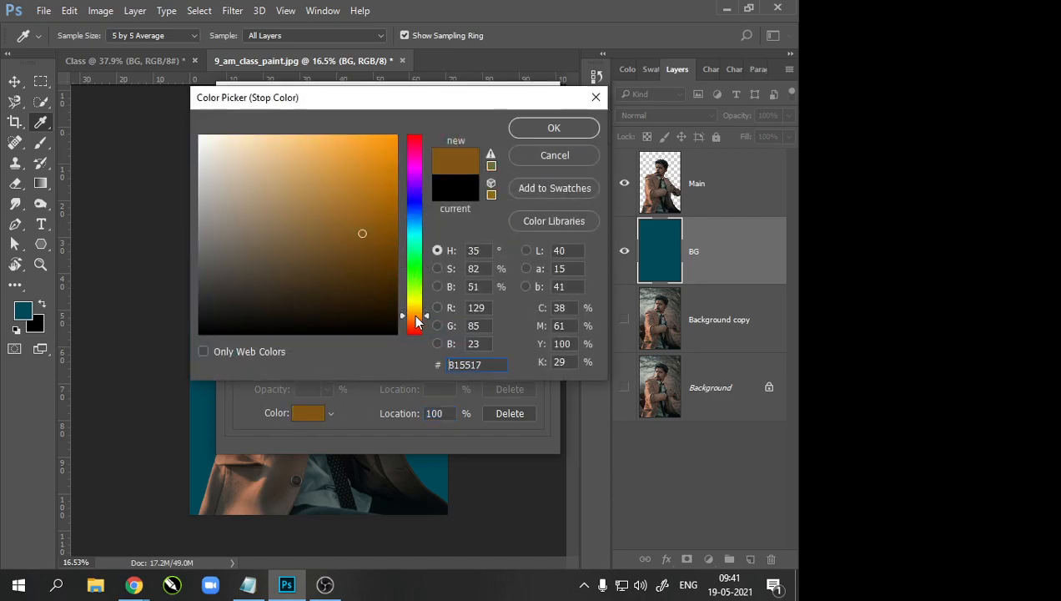
pyautogui.moveTo(381, 173); pyautogui.dragTo(409, 100)
pyautogui.click(518, 129)
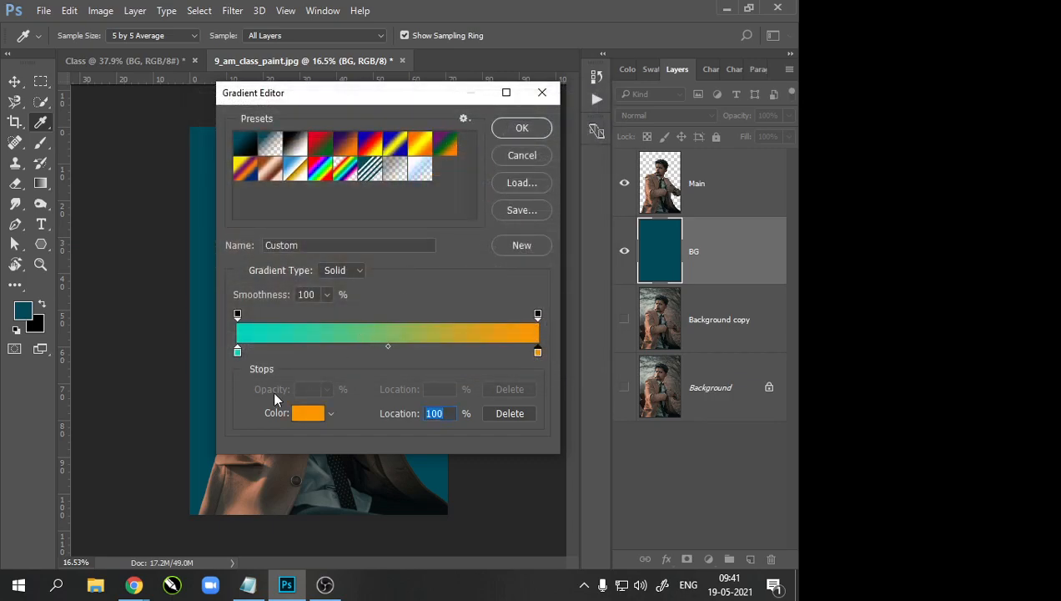
pyautogui.click(521, 130)
# Step: Fill the BG layer with the turquoise-to-orange gradient, trying vertical, horizontal and diagonal directions and finishing from the canvas bottom to its top
pyautogui.moveTo(362, 473); pyautogui.dragTo(342, 126)
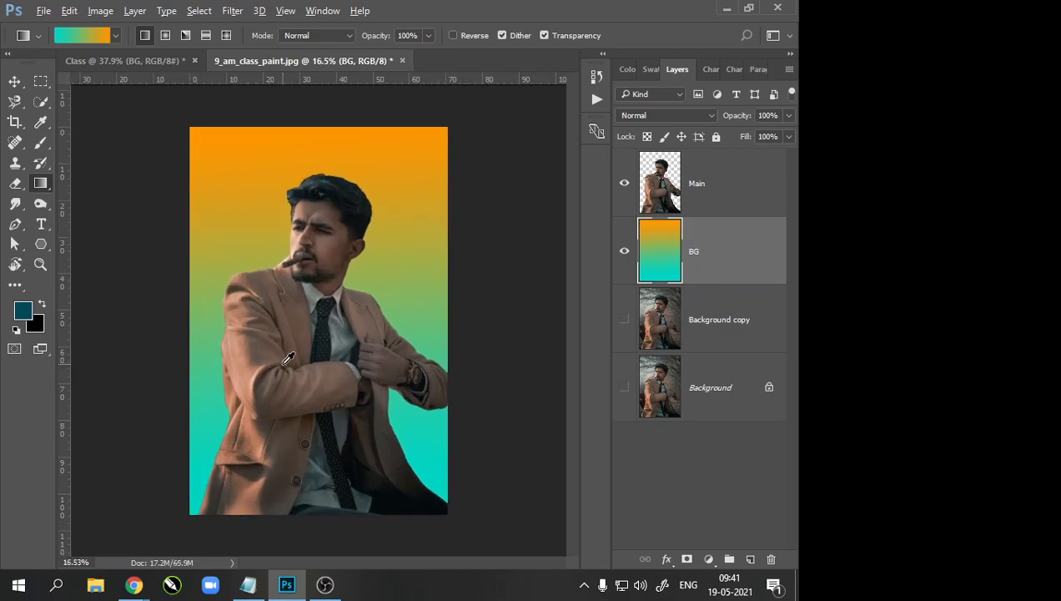
pyautogui.scroll(-1, 274, 371)
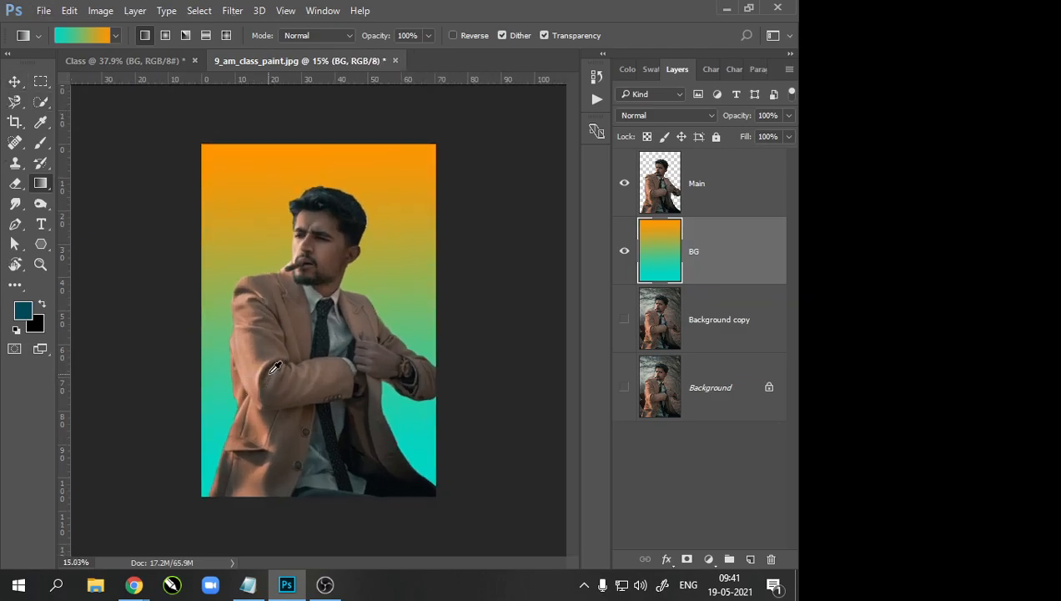
pyautogui.moveTo(229, 278); pyautogui.dragTo(427, 269)
pyautogui.moveTo(428, 155); pyautogui.dragTo(219, 472)
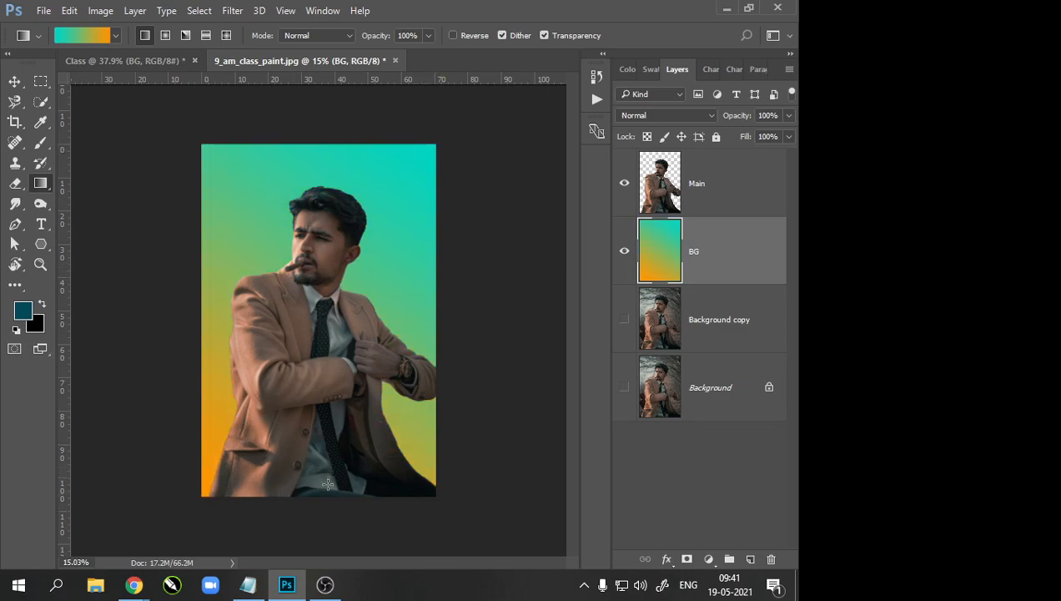
pyautogui.moveTo(326, 498); pyautogui.dragTo(324, 163)
pyautogui.moveTo(129, 249); pyautogui.dragTo(584, 318)
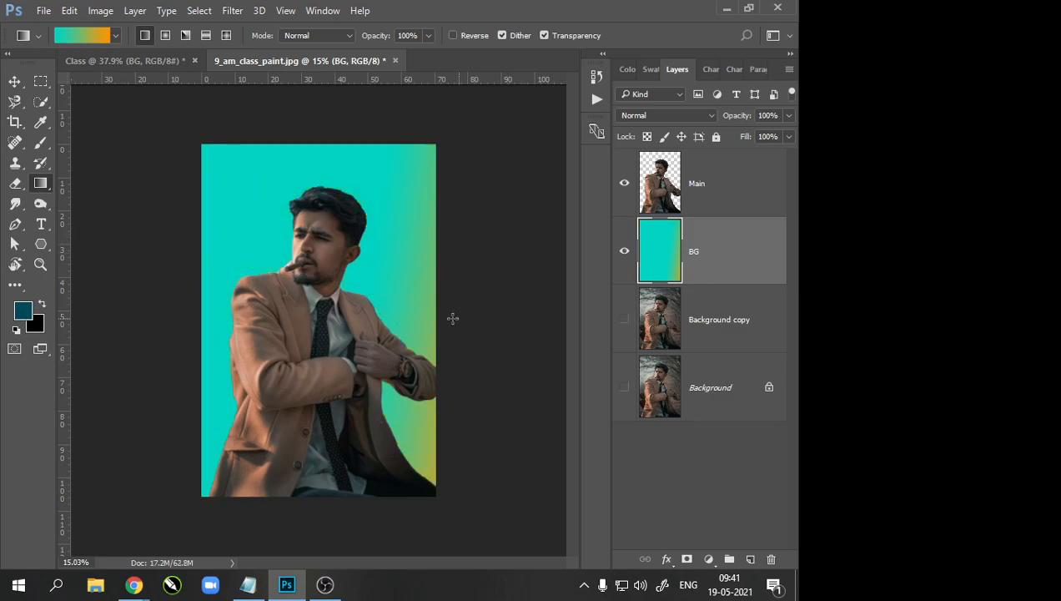
pyautogui.moveTo(324, 482); pyautogui.dragTo(333, 180)
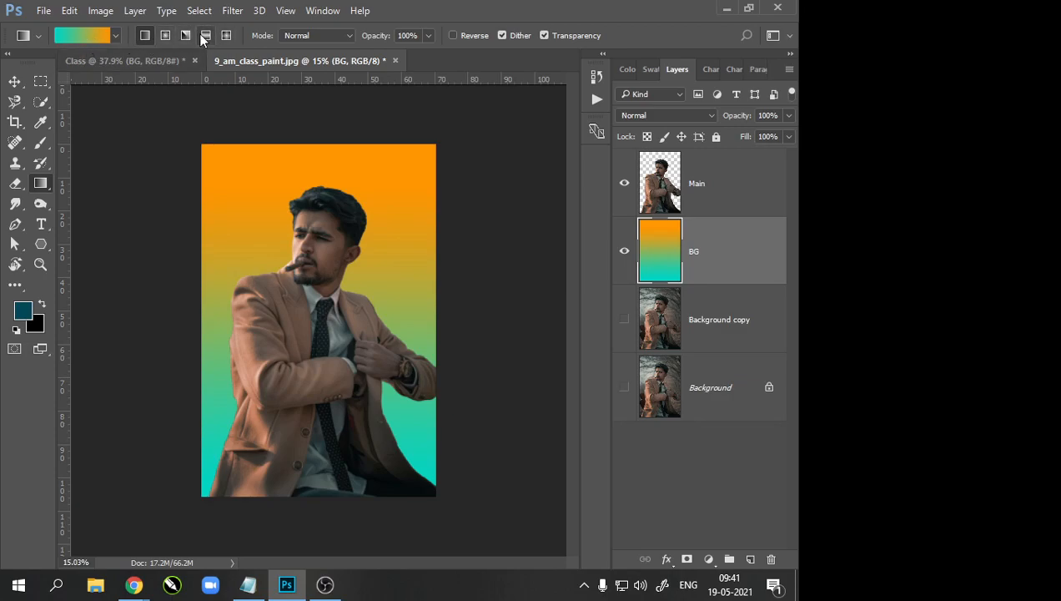
# Step: Reopen the gradient for editing, keep its type Solid, and set the starting colour stop to #12e0cf
pyautogui.click(115, 37)
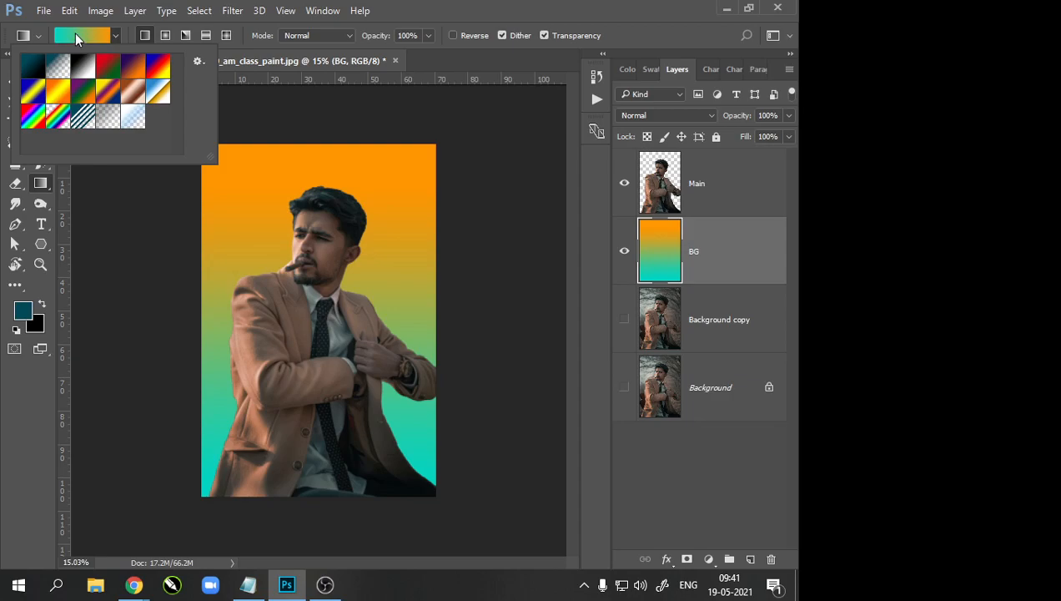
pyautogui.click(74, 33)
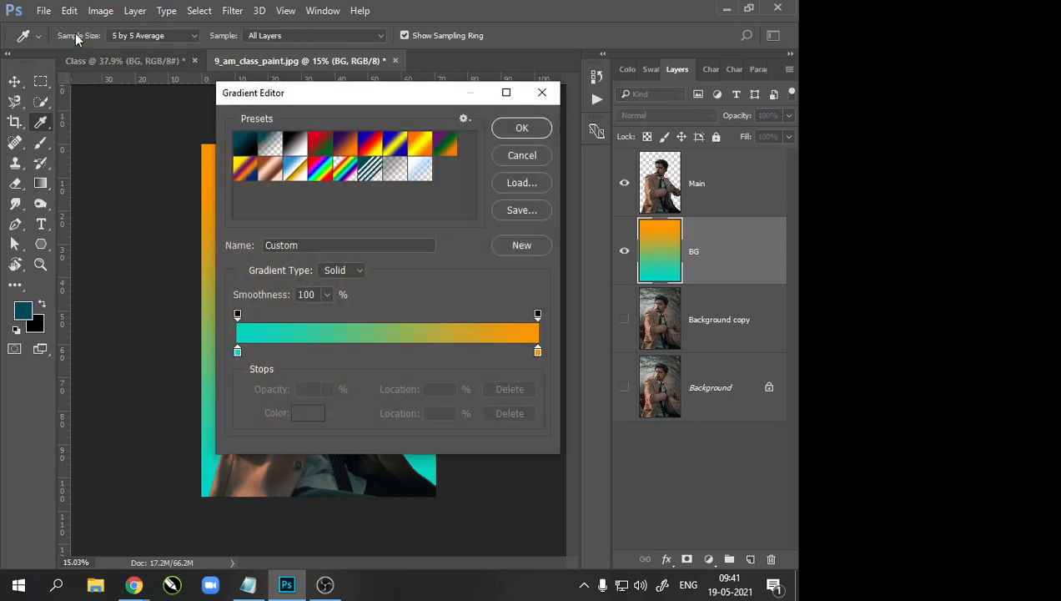
pyautogui.moveTo(343, 95); pyautogui.dragTo(276, 116)
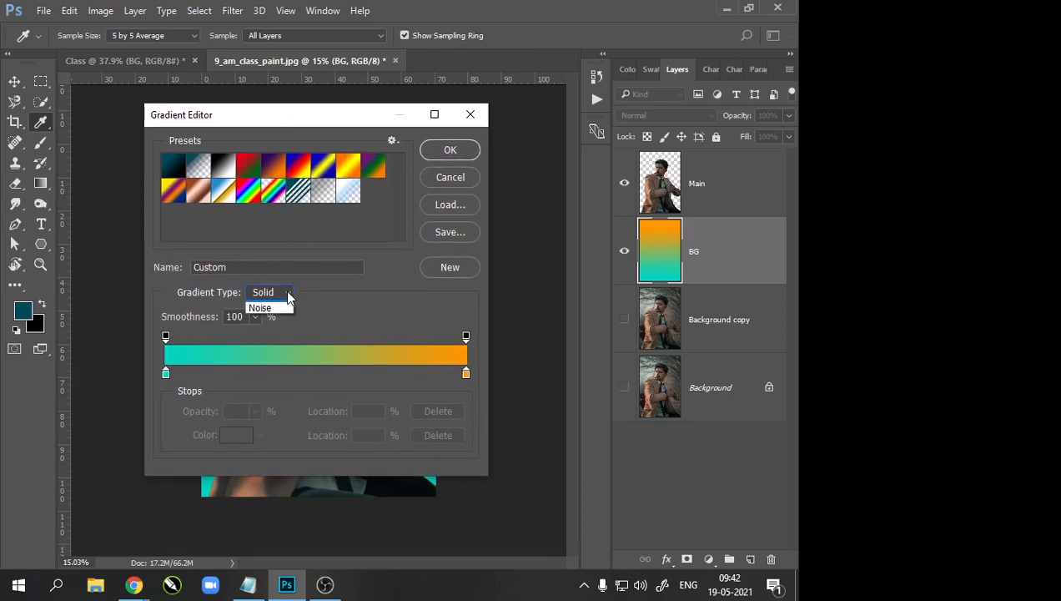
pyautogui.click(288, 297)
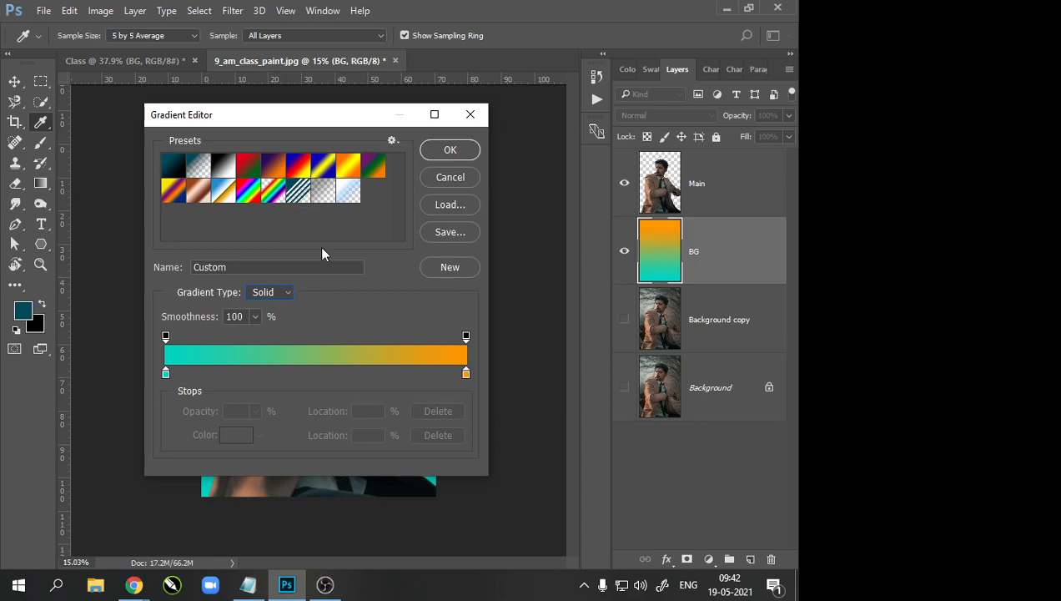
pyautogui.click(166, 374)
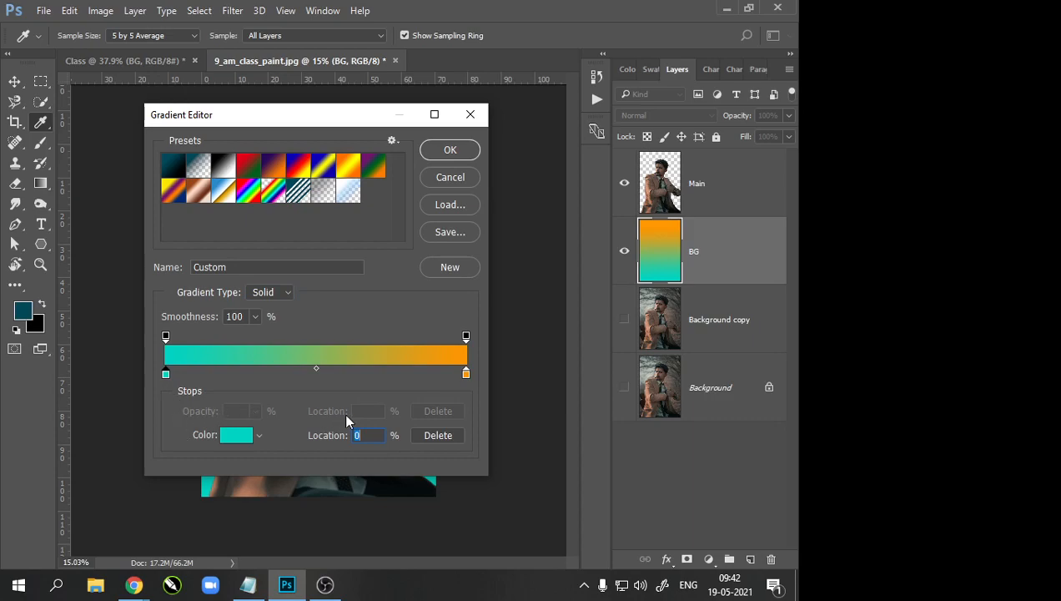
pyautogui.click(233, 435)
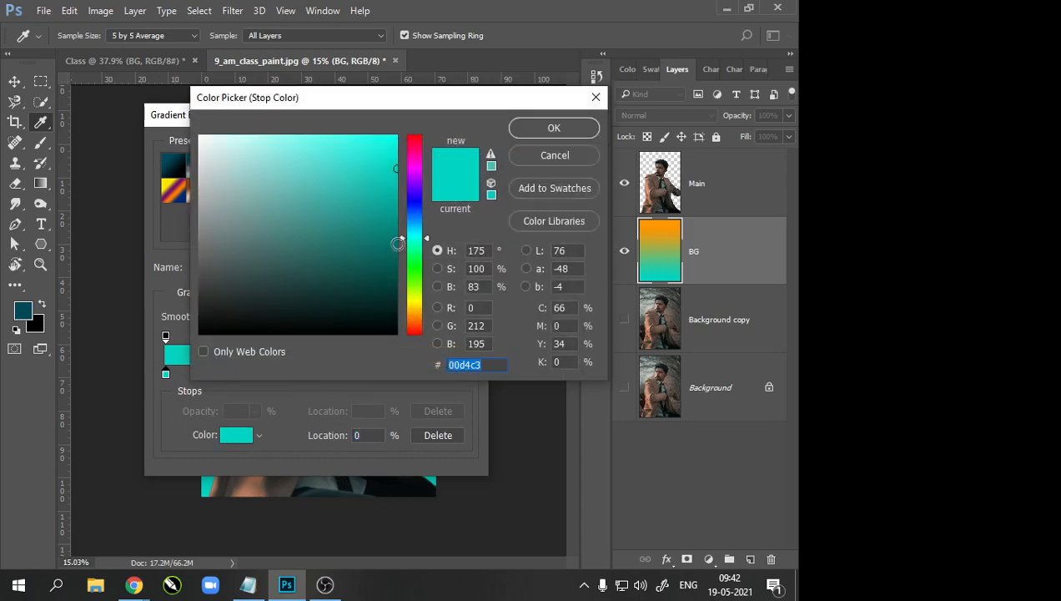
pyautogui.click(381, 159)
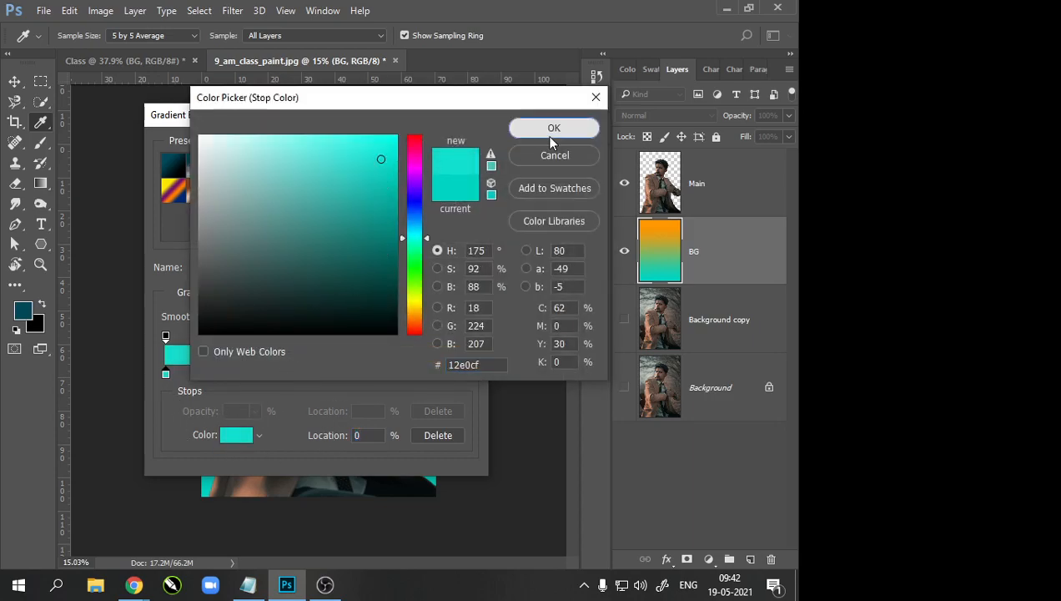
pyautogui.click(552, 129)
# Step: Change the gradient's ending colour stop at 100% to a dark orange-brown
pyautogui.click(465, 374)
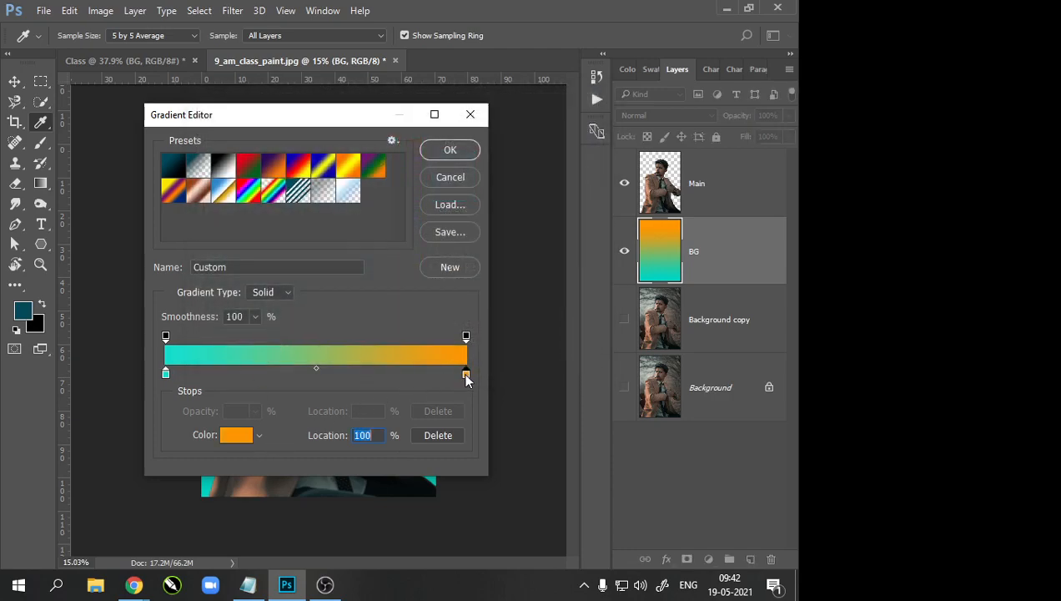
pyautogui.click(236, 434)
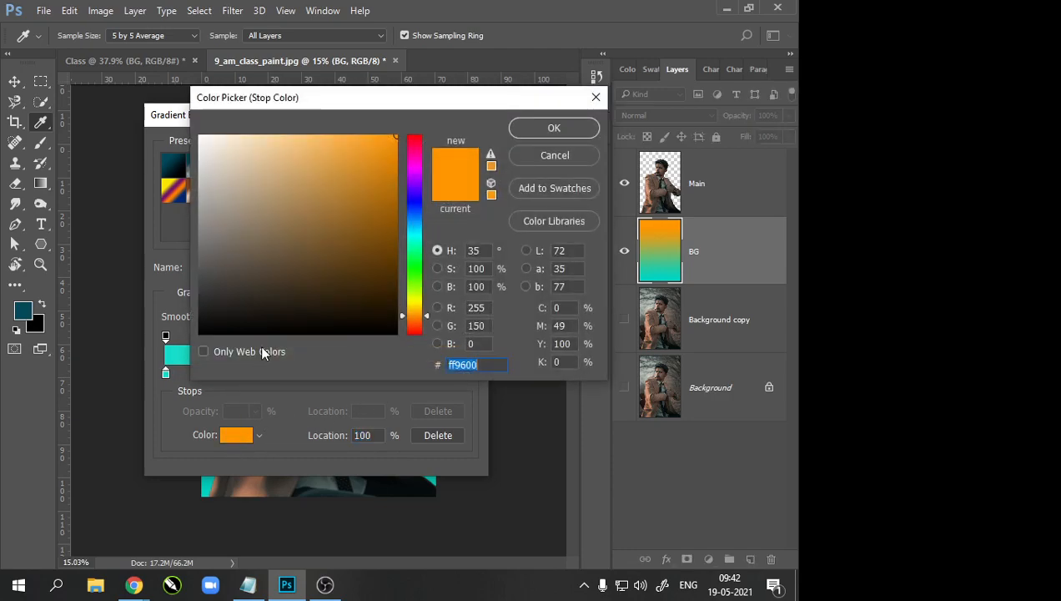
pyautogui.click(382, 222)
pyautogui.click(375, 225)
pyautogui.click(553, 126)
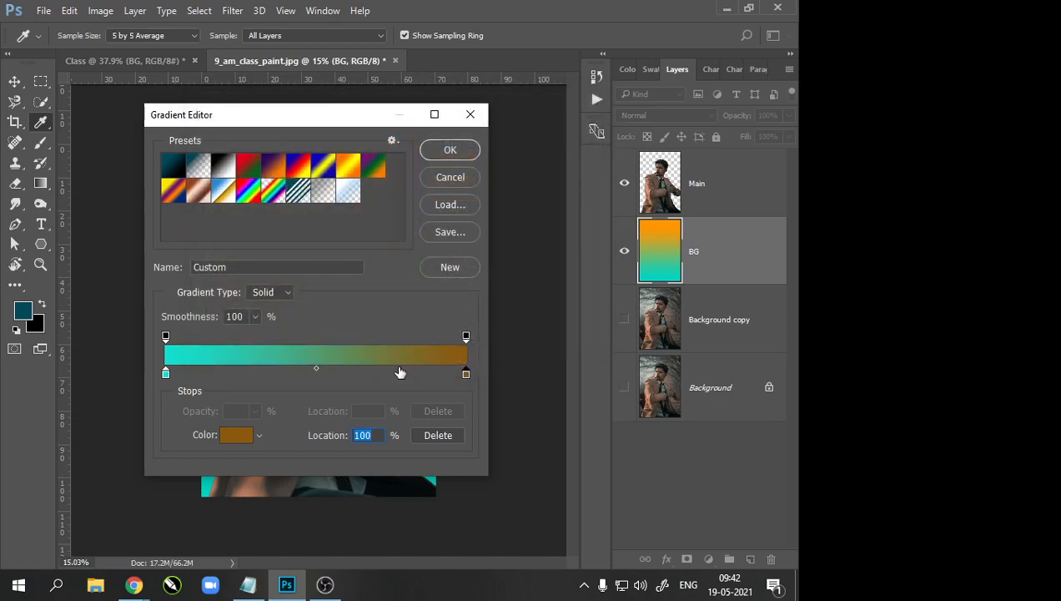
# Step: Try an extra brown colour stop at 77% in the gradient, then remove it and select the starting stop again
pyautogui.click(397, 372)
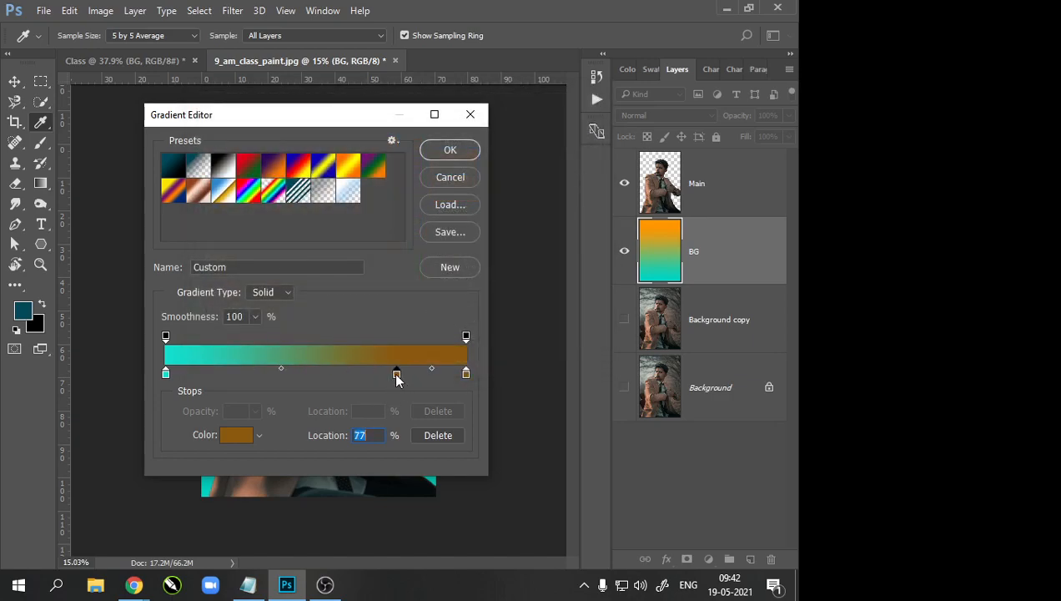
pyautogui.doubleClick(396, 376)
pyautogui.click(594, 97)
pyautogui.press('BackSpace')
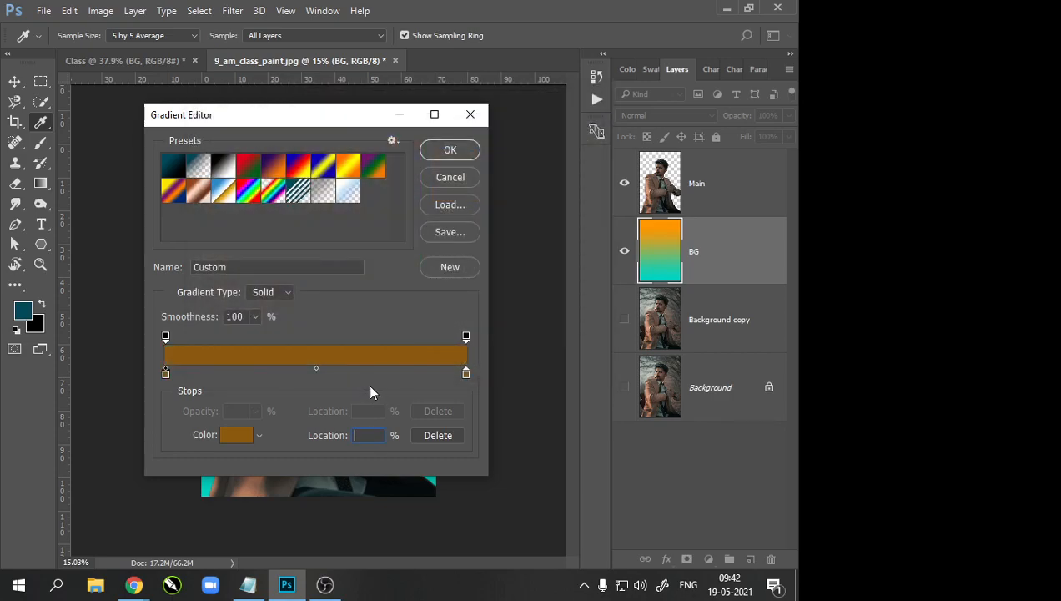
pyautogui.click(166, 373)
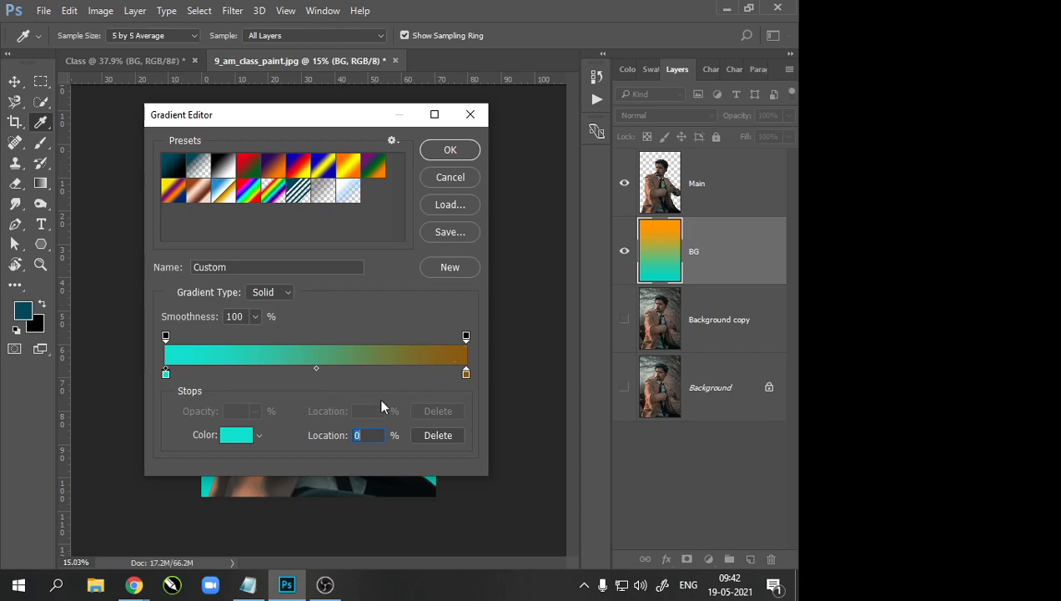
# Step: Shift the colour midpoint between the two stops to 14% and accept the gradient
pyautogui.moveTo(316, 370); pyautogui.dragTo(369, 375)
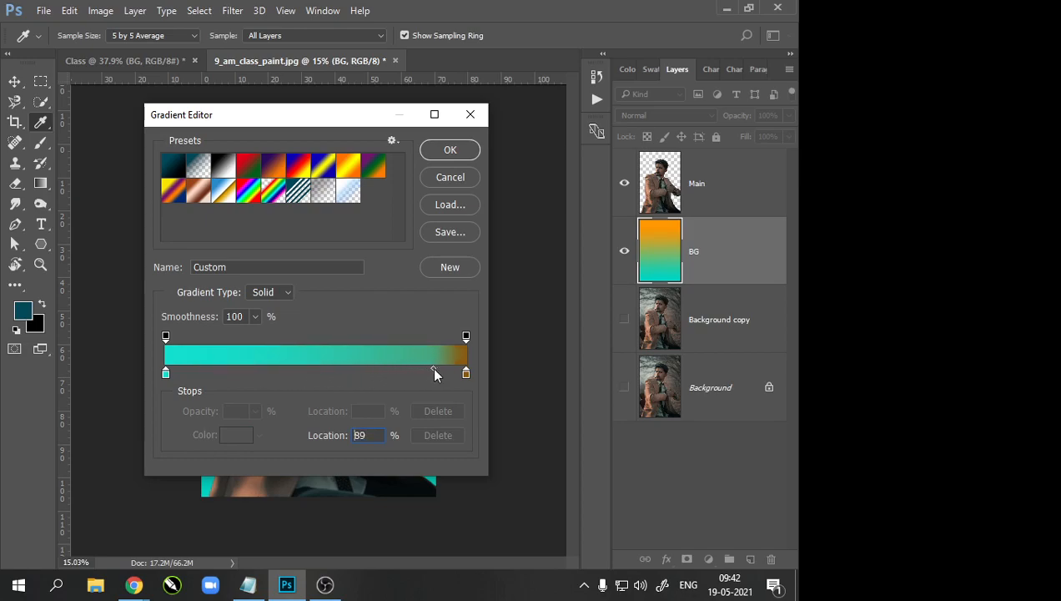
pyautogui.moveTo(434, 374); pyautogui.dragTo(209, 377)
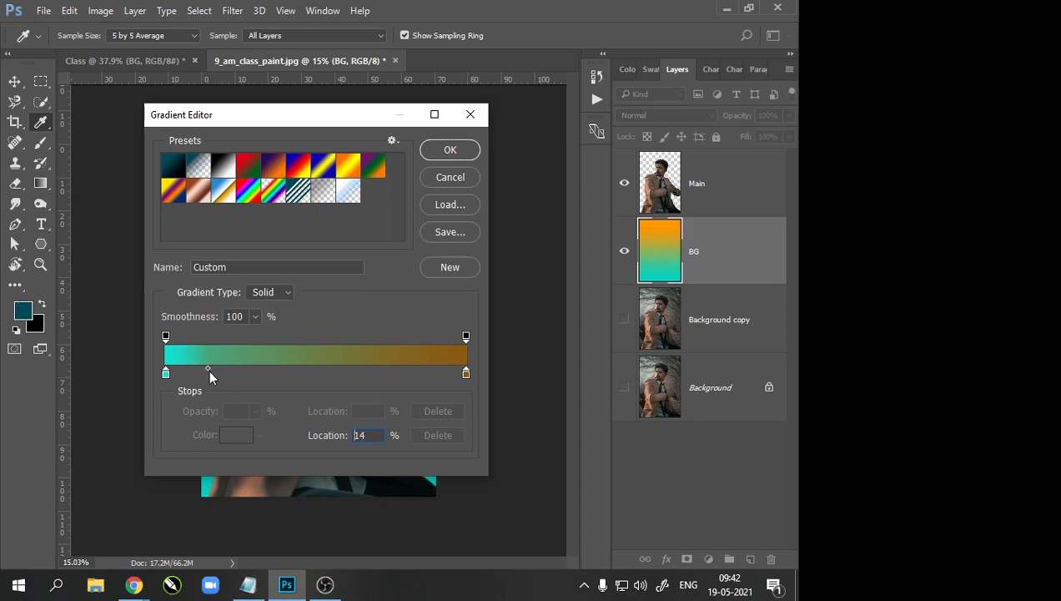
pyautogui.click(435, 155)
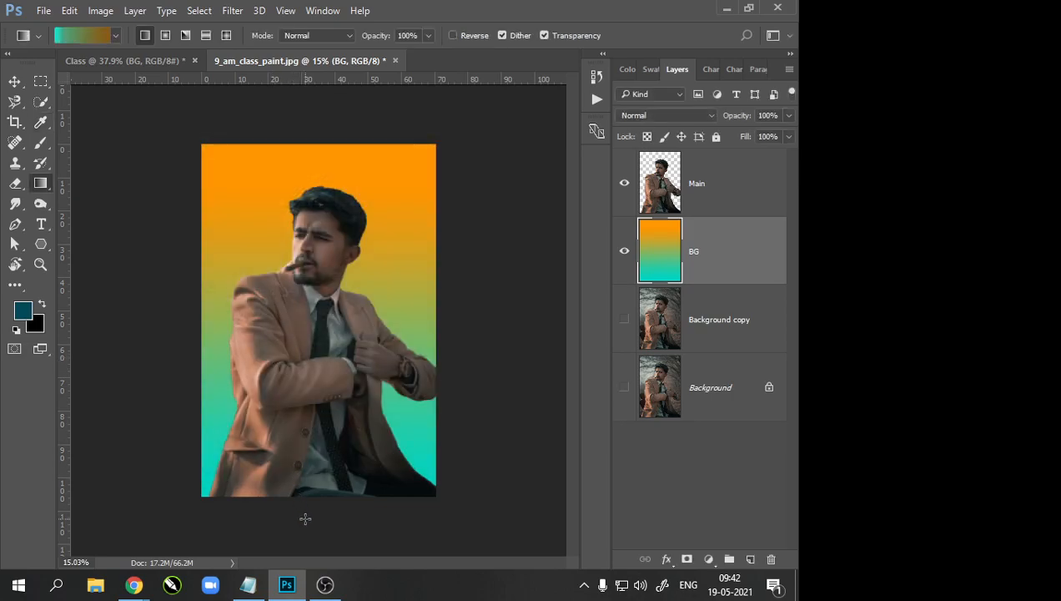
# Step: Redraw the turquoise-to-brown gradient upward on the BG layer, finishing with a long stroke from near the canvas bottom to well past its top edge
pyautogui.moveTo(335, 493); pyautogui.dragTo(334, 137)
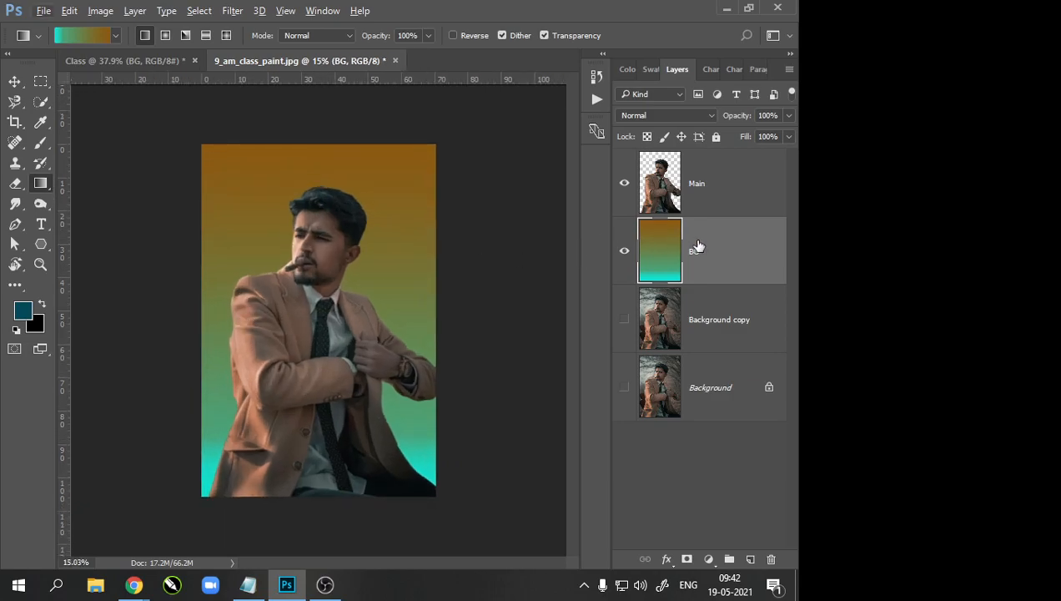
pyautogui.moveTo(338, 507); pyautogui.dragTo(324, 243)
pyautogui.moveTo(345, 476); pyautogui.dragTo(338, 19)
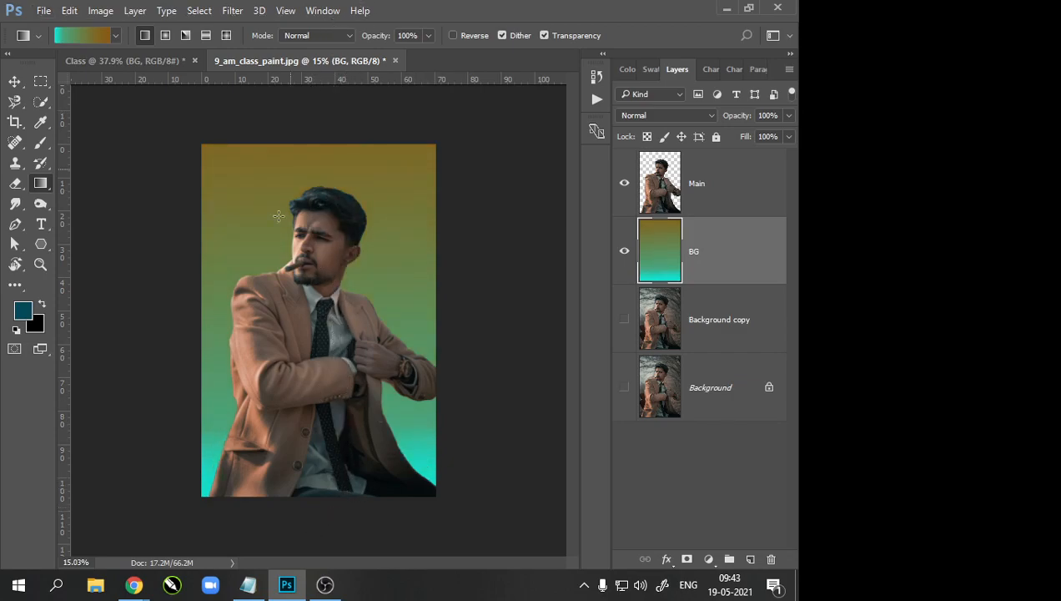
# Step: Go through the Move, Lasso and Quick Selection tools and switch to the Magic Wand tool
pyautogui.click(16, 80)
pyautogui.scroll(-2, 318, 347)
pyautogui.scroll(2, 318, 347)
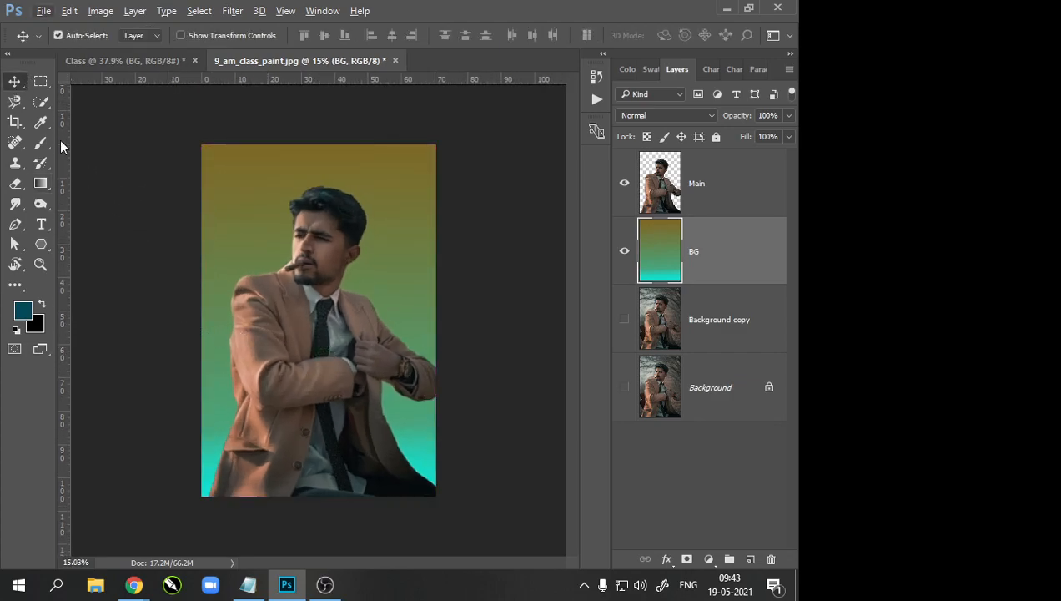
pyautogui.click(15, 102)
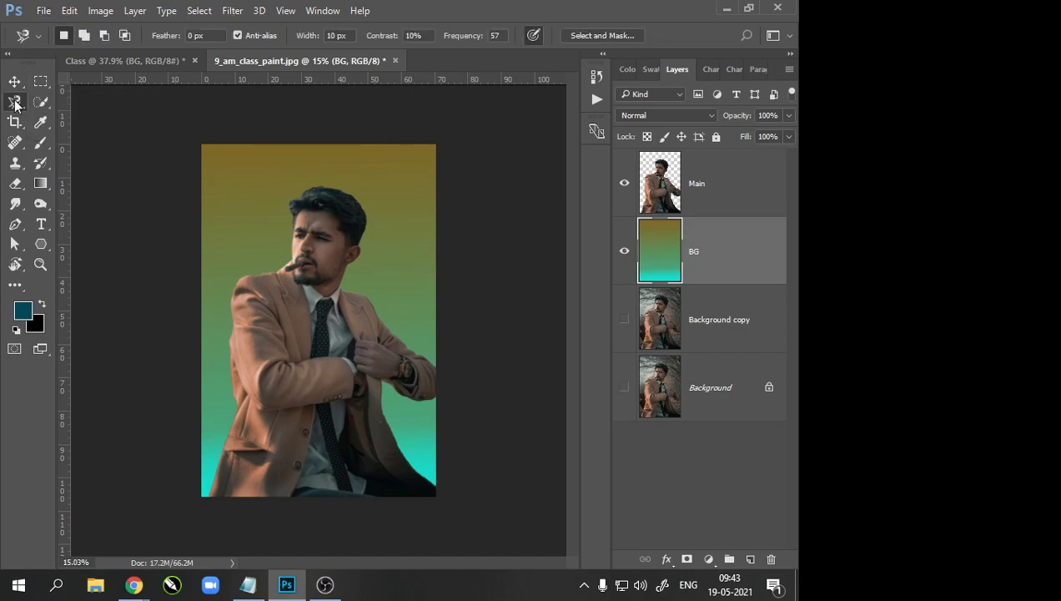
pyautogui.click(41, 101)
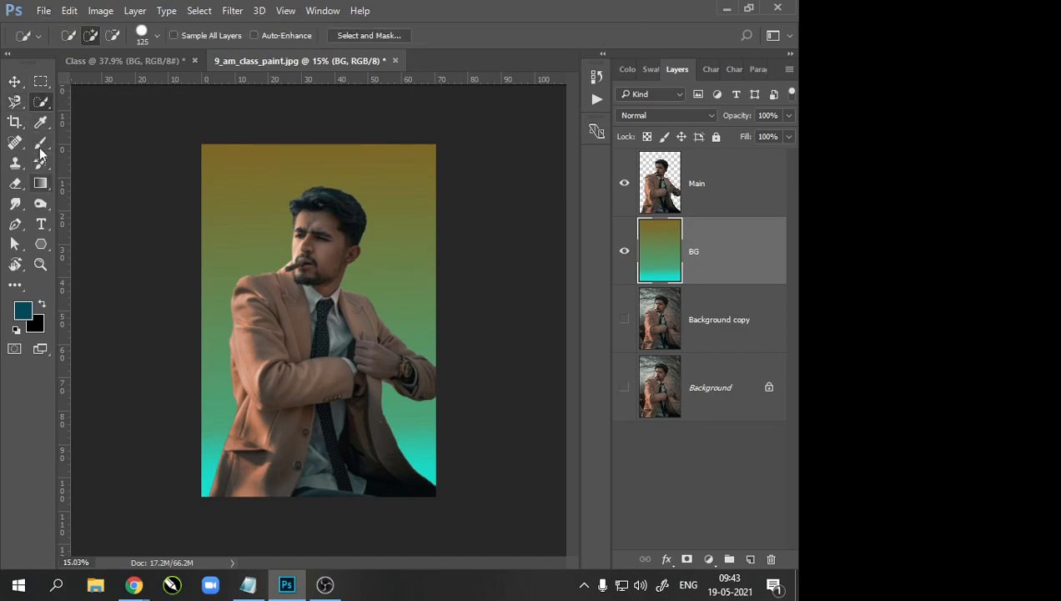
pyautogui.moveTo(42, 101); pyautogui.dragTo(83, 118)
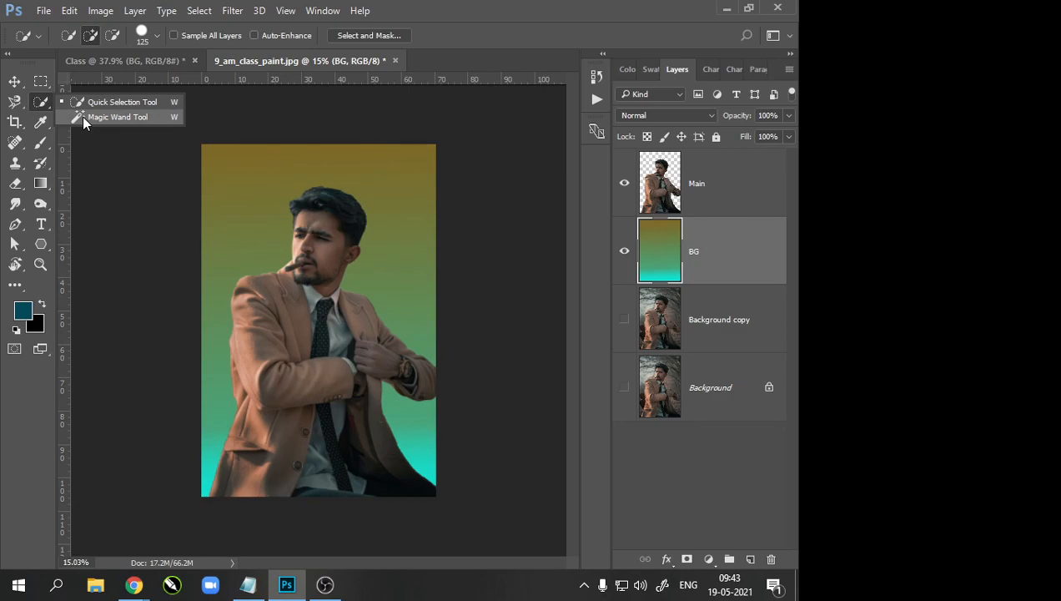
pyautogui.click(82, 116)
# Step: On the Main layer, select the man's dotted tie with the Magic Wand at tolerance 32
pyautogui.scroll(-2, 255, 328)
pyautogui.scroll(3, 258, 331)
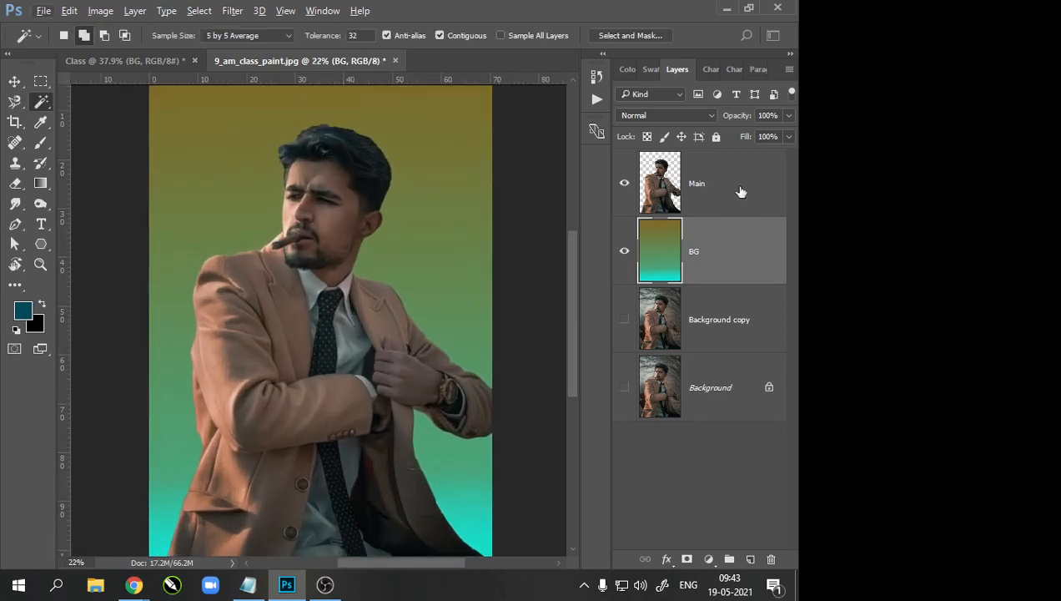
pyautogui.click(741, 192)
pyautogui.scroll(3, 202, 383)
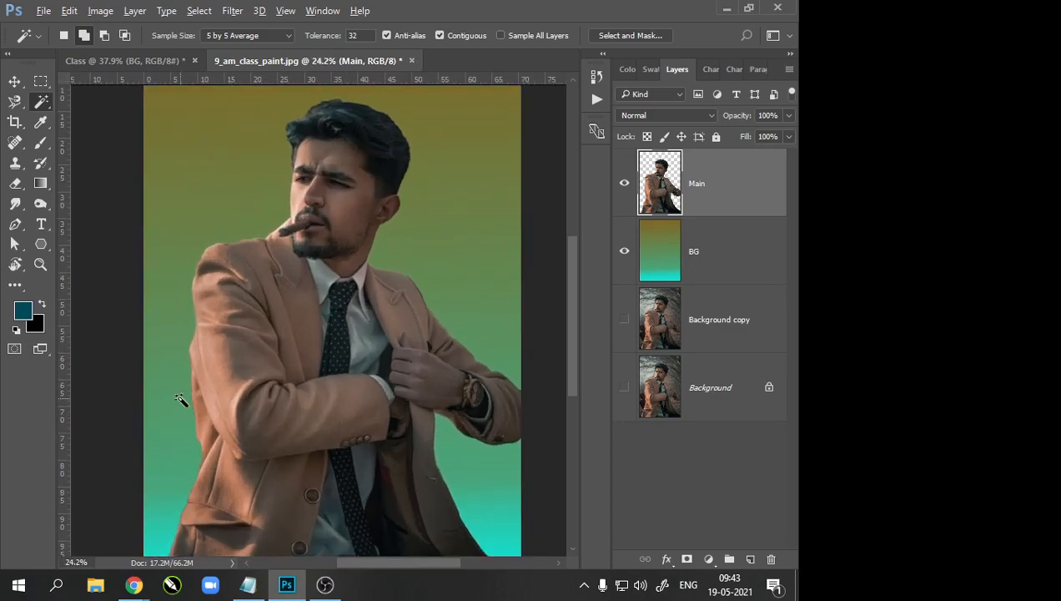
pyautogui.scroll(-2, 202, 382)
pyautogui.scroll(2, 357, 327)
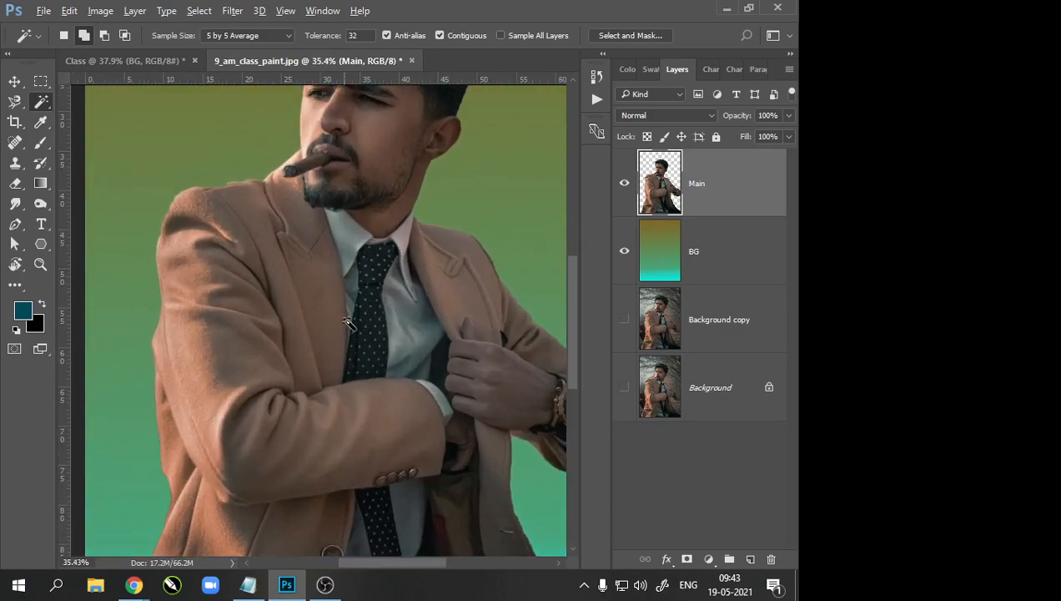
pyautogui.scroll(1, 347, 321)
pyautogui.scroll(2, 380, 311)
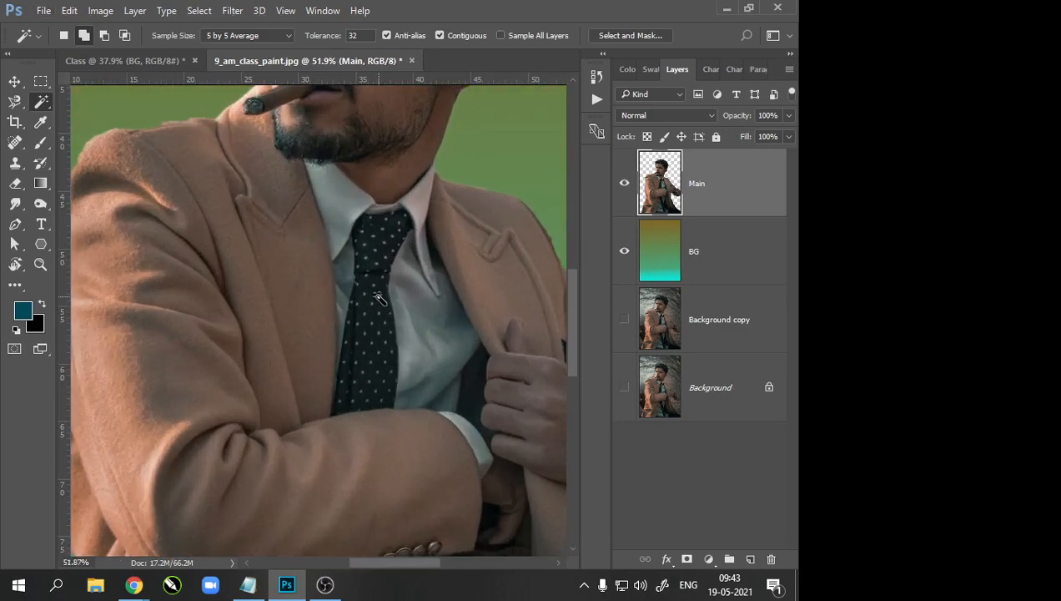
pyautogui.click(378, 301)
pyautogui.scroll(-5, 319, 344)
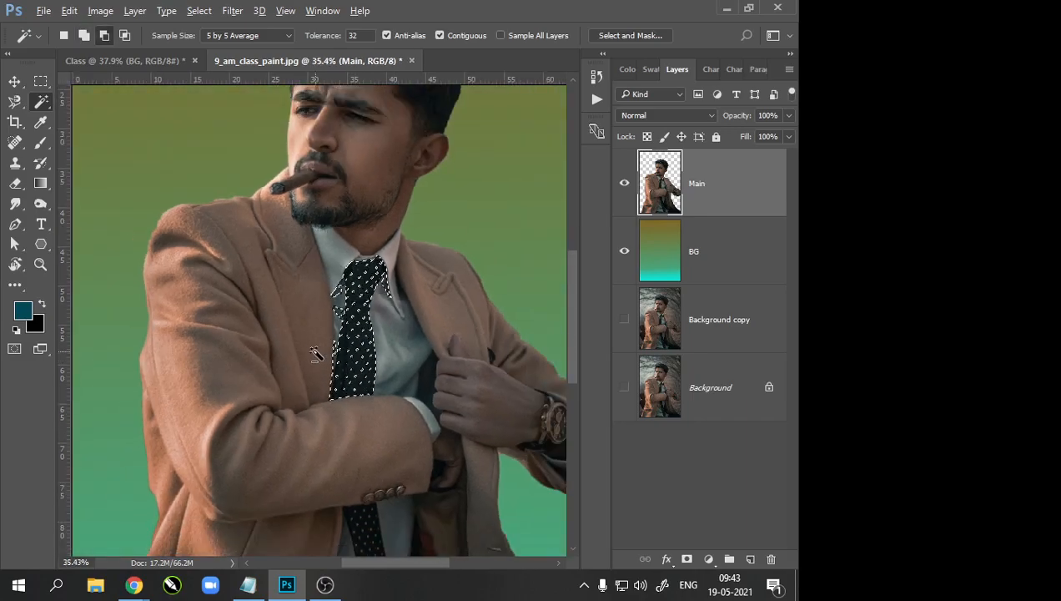
# Step: Add the brightly lit part of the coat's shoulder and sleeve to the tie selection with the Magic Wand
pyautogui.scroll(-2, 319, 342)
pyautogui.scroll(4, 319, 340)
pyautogui.scroll(-1, 286, 340)
pyautogui.scroll(-1, 286, 340)
pyautogui.scroll(2, 250, 351)
pyautogui.scroll(-1, 220, 375)
pyautogui.scroll(2, 218, 354)
pyautogui.keyDown('shift'); pyautogui.click(227, 350); pyautogui.keyUp('shift')
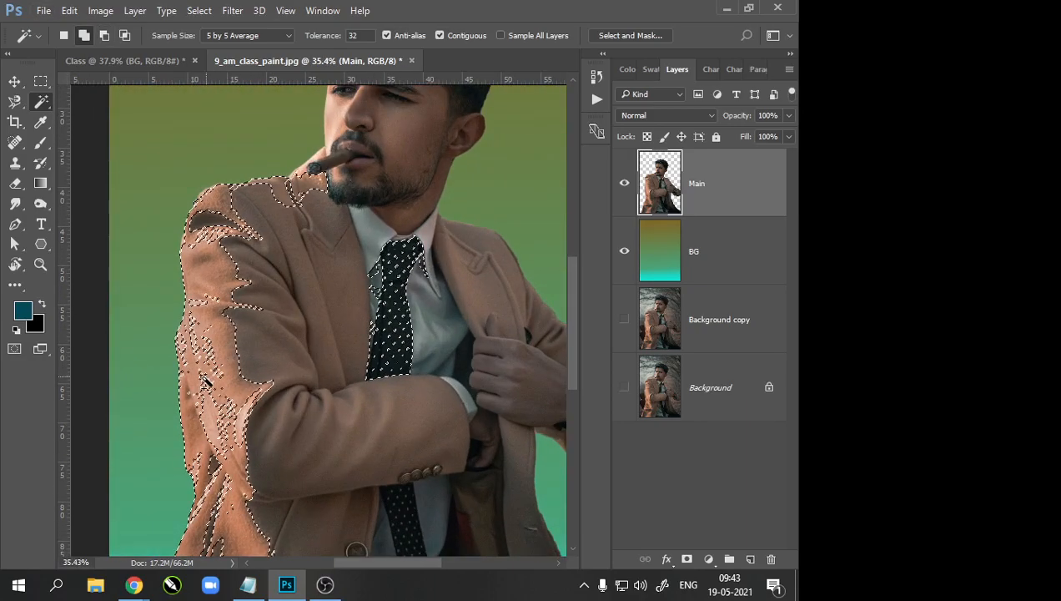
# Step: Add the darker skin and beard tones below the man's cigar to the selection with the Magic Wand at tolerance 32
pyautogui.scroll(-2, 226, 342)
pyautogui.scroll(4, 223, 334)
pyautogui.scroll(-1, 223, 332)
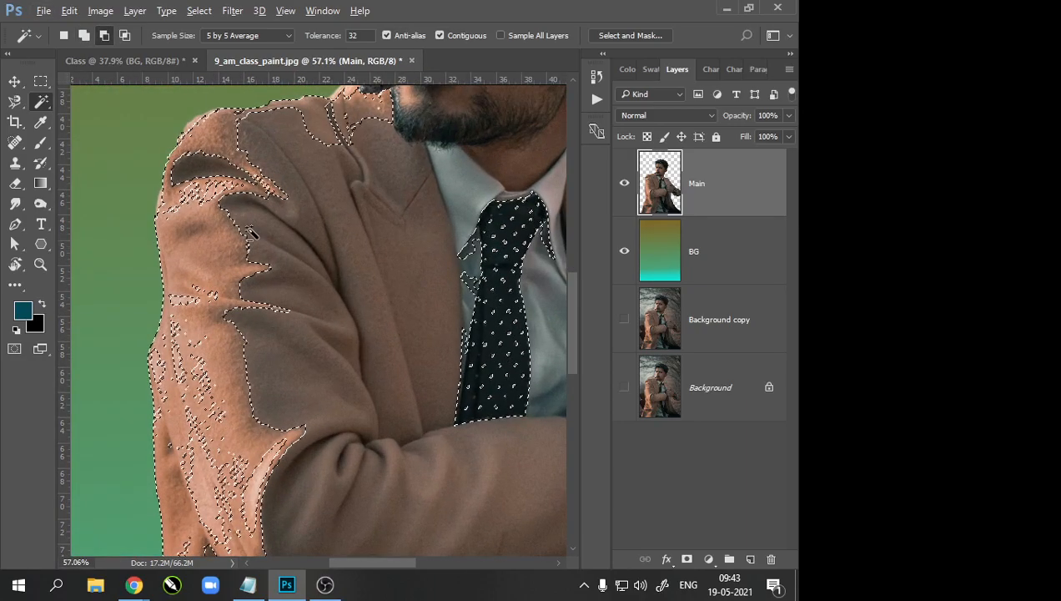
pyautogui.scroll(-2, 227, 284)
pyautogui.scroll(-3, 226, 281)
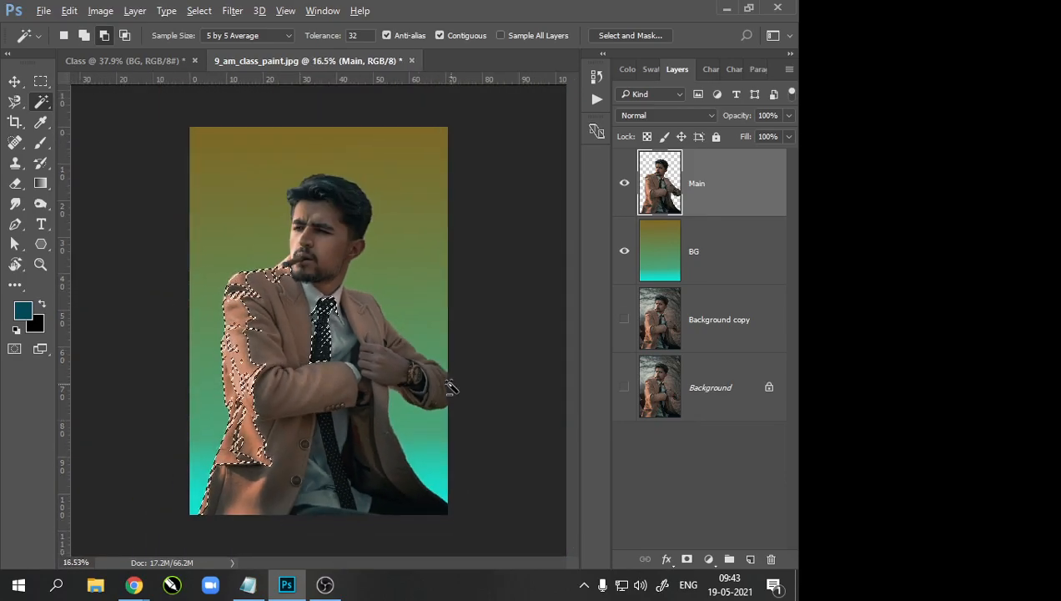
pyautogui.scroll(5, 250, 326)
pyautogui.scroll(1, 232, 307)
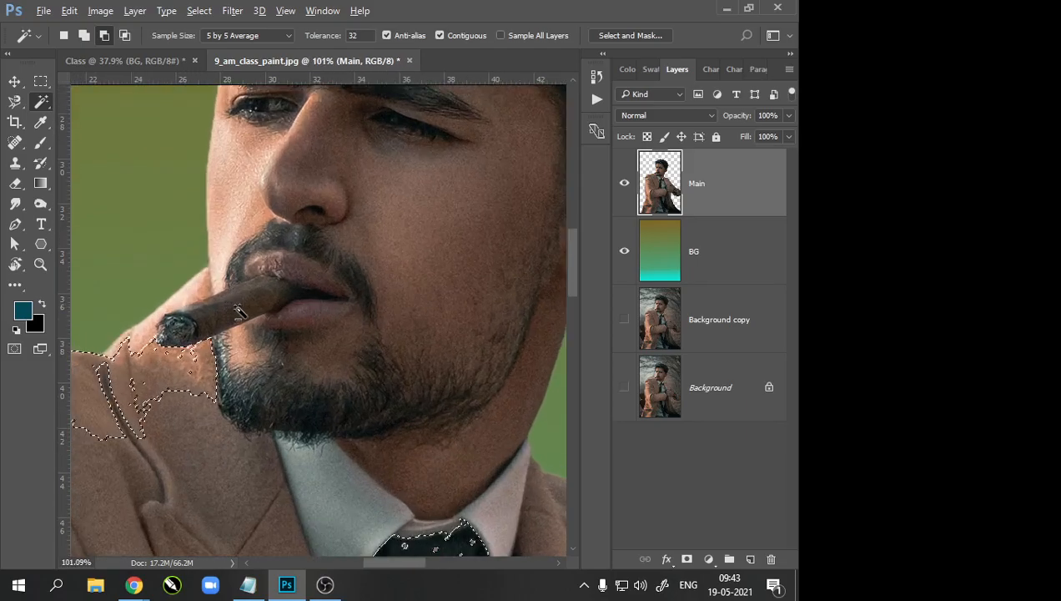
pyautogui.keyDown('shift'); pyautogui.click(238, 352); pyautogui.keyUp('shift')
pyautogui.scroll(-4, 238, 352)
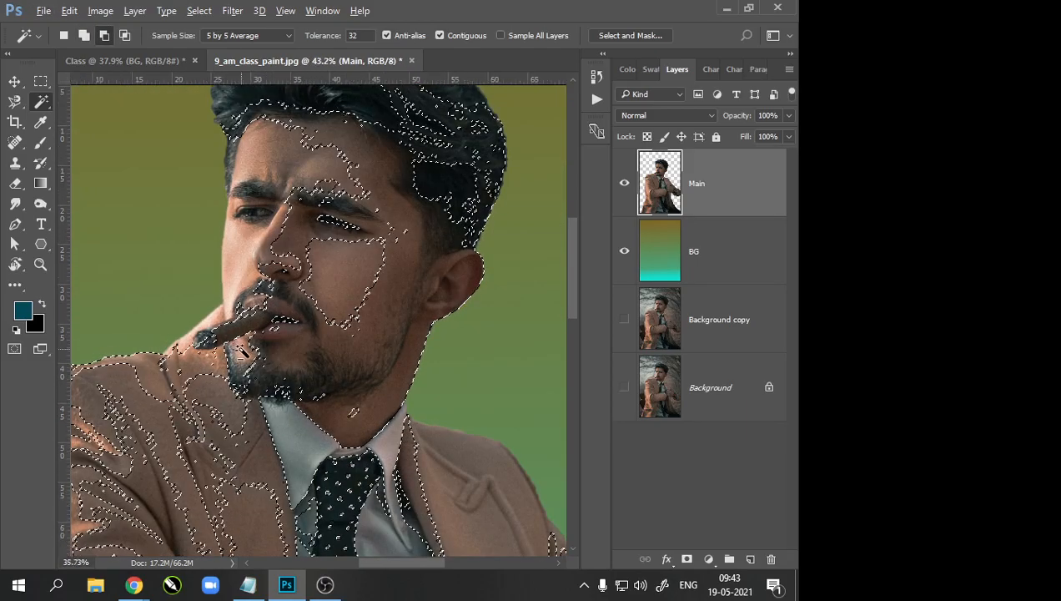
pyautogui.scroll(-3, 354, 358)
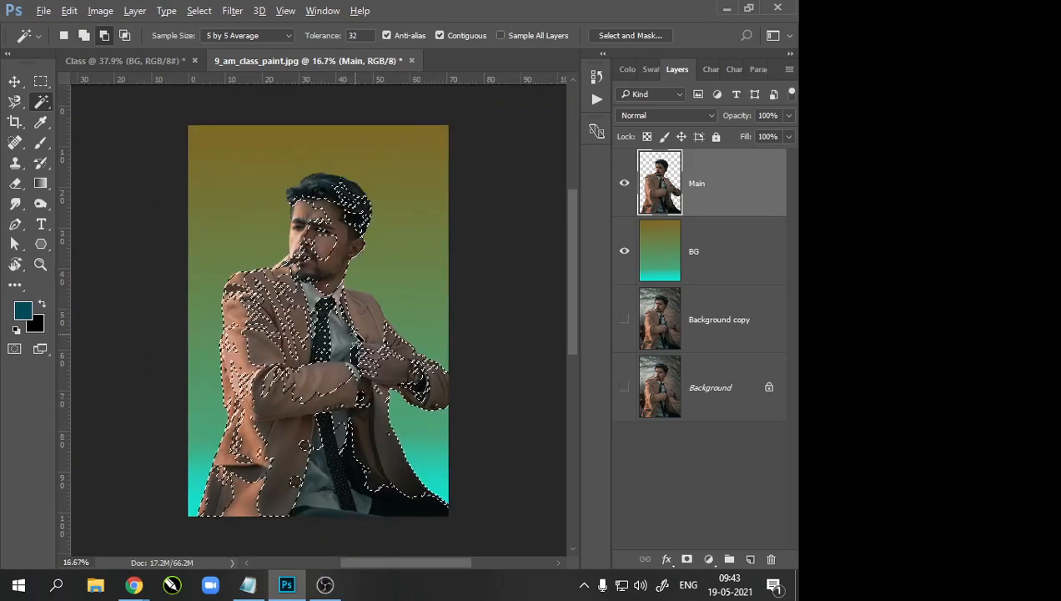
# Step: Inspect the scattered selection across the man and clear it
pyautogui.scroll(2, 355, 359)
pyautogui.scroll(3, 355, 361)
pyautogui.scroll(-3, 355, 360)
pyautogui.scroll(4, 347, 380)
pyautogui.scroll(-4, 339, 397)
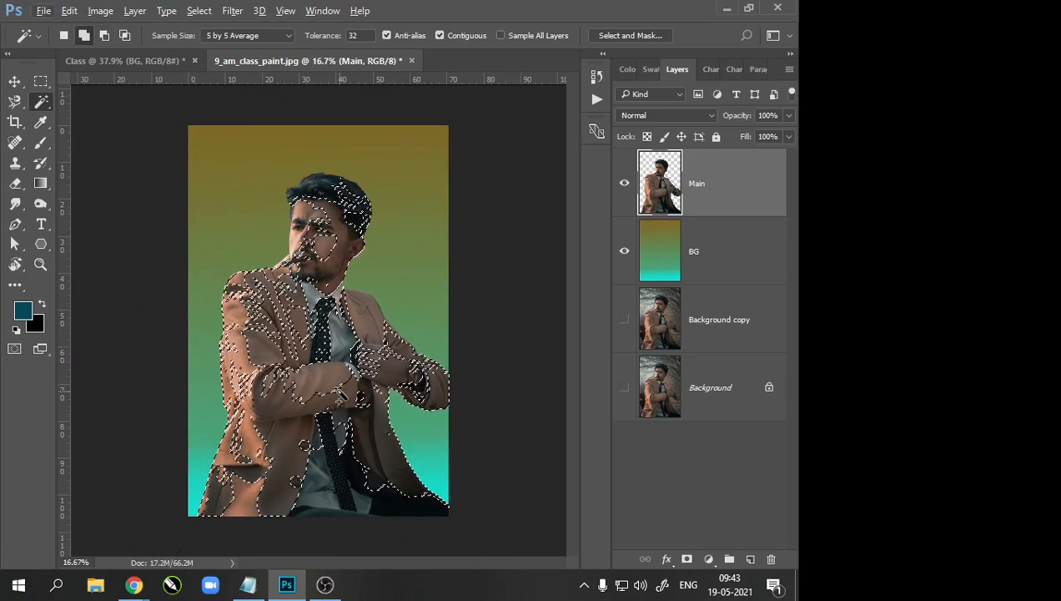
pyautogui.hotkey('ctrl', 'd')
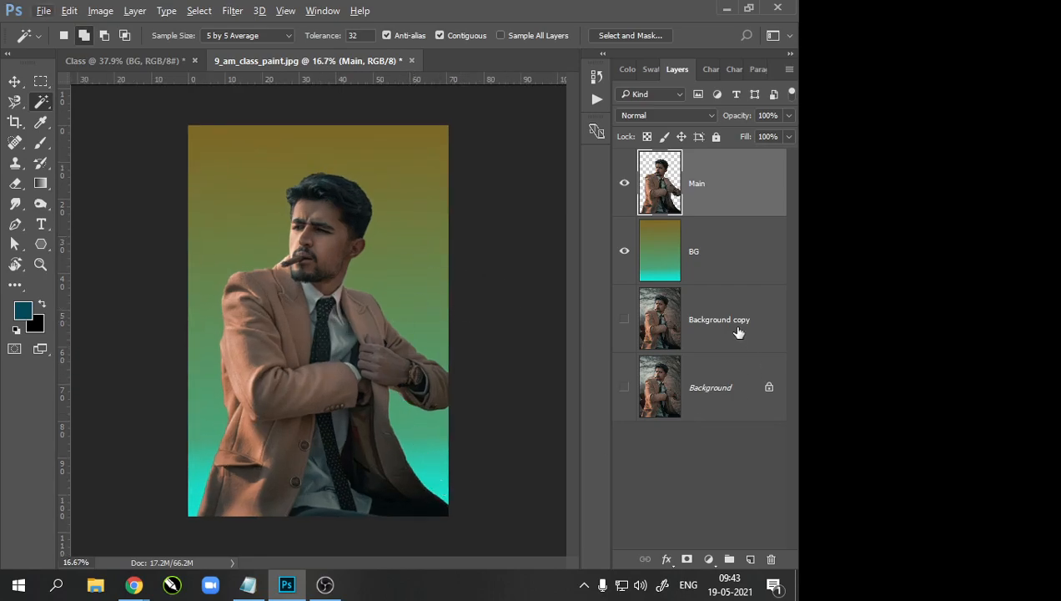
# Step: On the BG layer, select the turquoise band along the lower edge with the Magic Wand and clear that selection
pyautogui.click(732, 247)
pyautogui.click(444, 492)
pyautogui.hotkey('ctrl', '-')
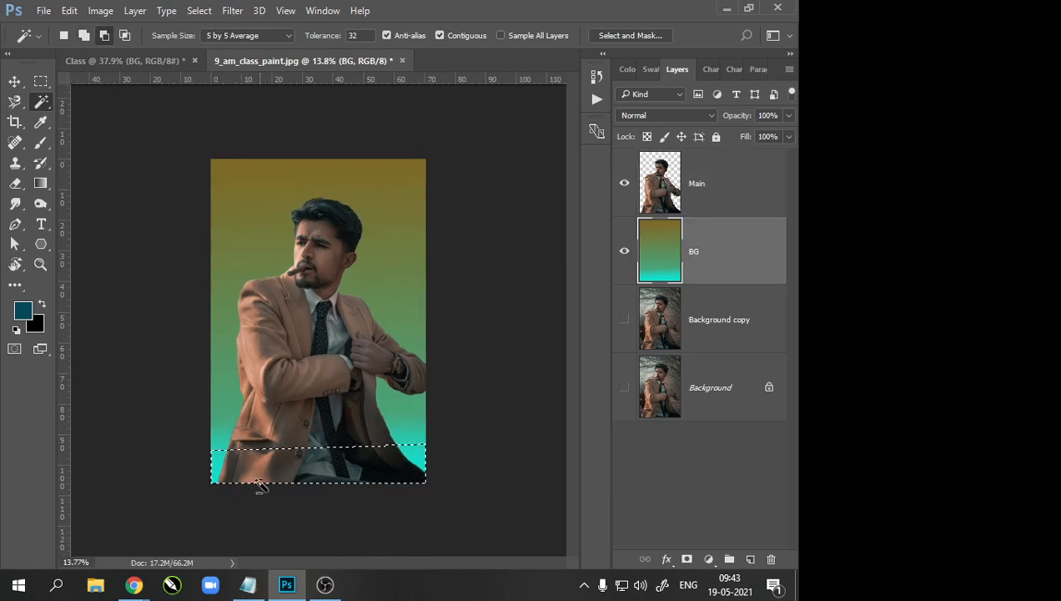
pyautogui.hotkey('ctrl', '+')
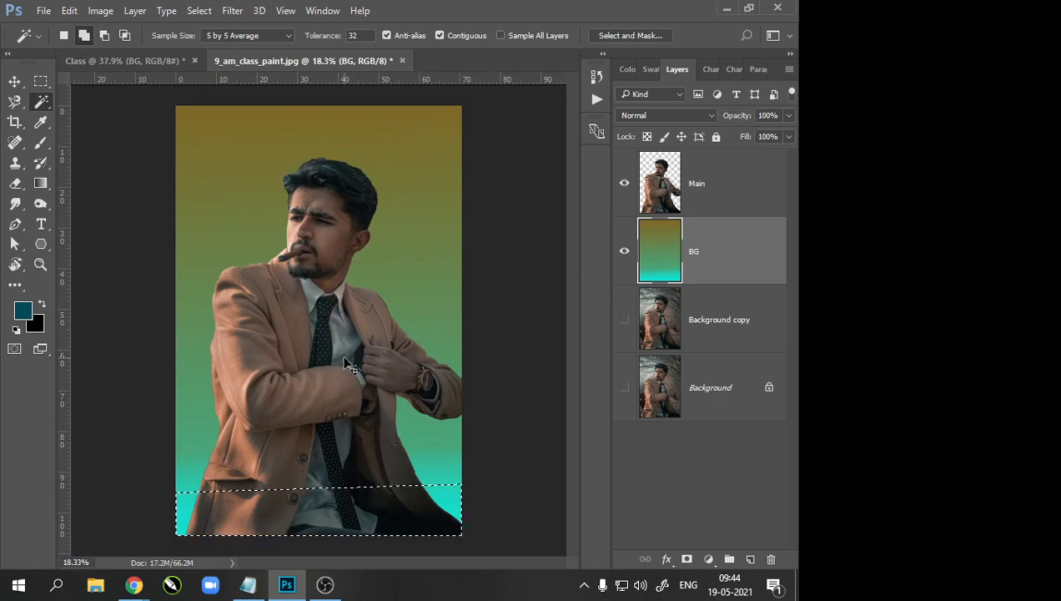
pyautogui.hotkey('ctrl', 'd')
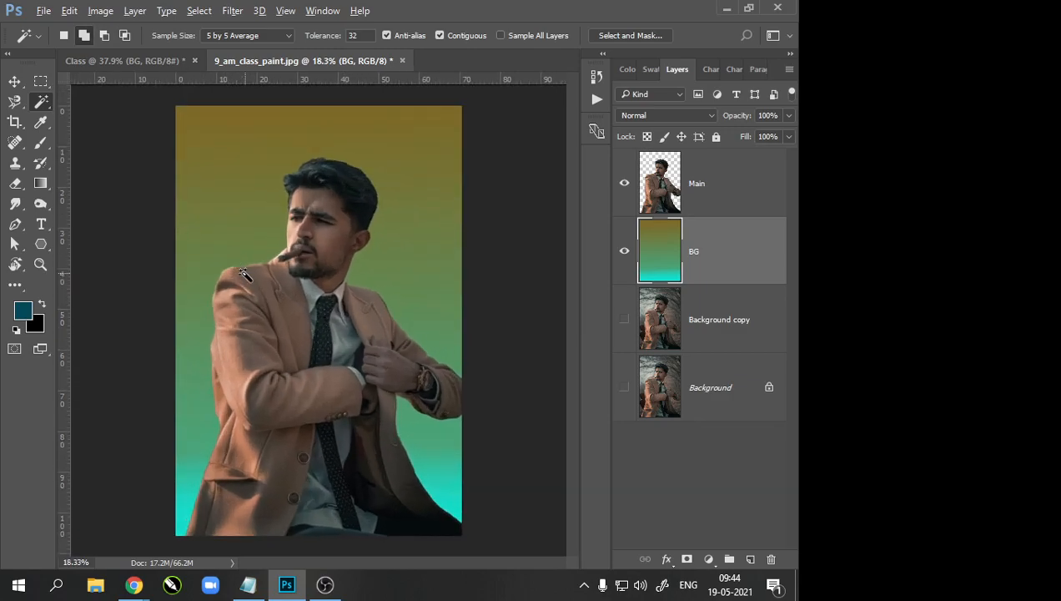
# Step: Switch to the Quick Selection tool and from there to the Pen tool in Path mode
pyautogui.rightClick(42, 102)
pyautogui.click(125, 101)
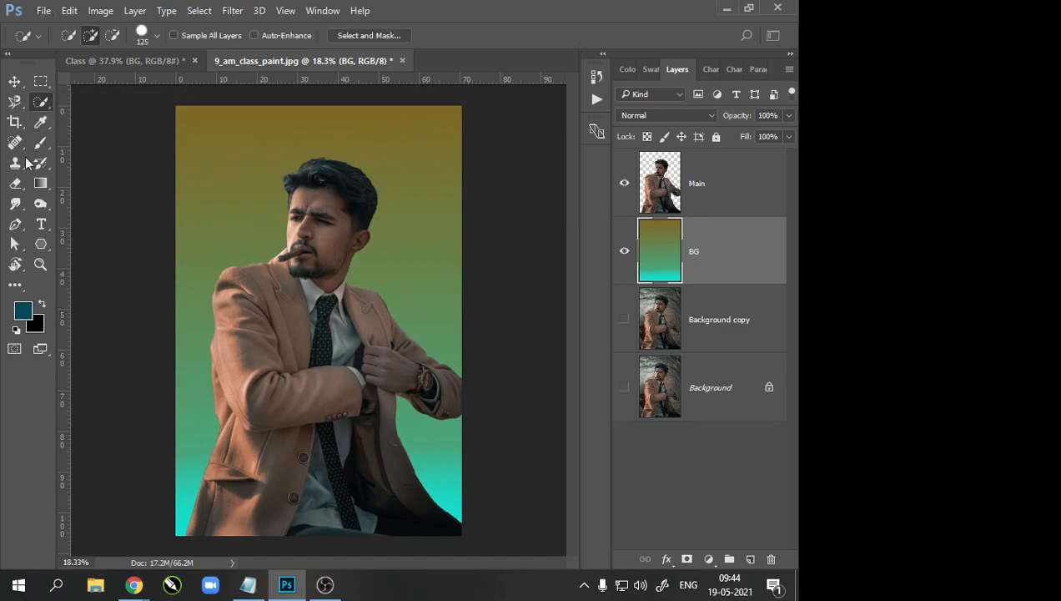
pyautogui.click(16, 224)
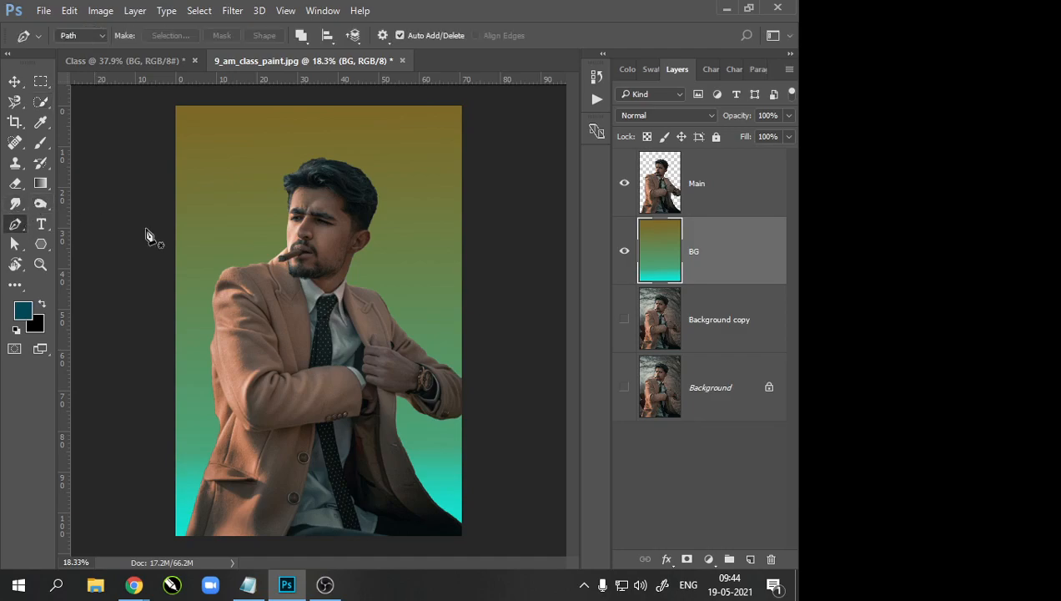
# Step: Draw a closed path of curved segments around the man's ear with the Pen tool, starting and ending at the ear's upper edge
pyautogui.scroll(9, 328, 164)
pyautogui.scroll(-6, 369, 221)
pyautogui.scroll(2, 303, 363)
pyautogui.scroll(2, 302, 367)
pyautogui.scroll(2, 242, 379)
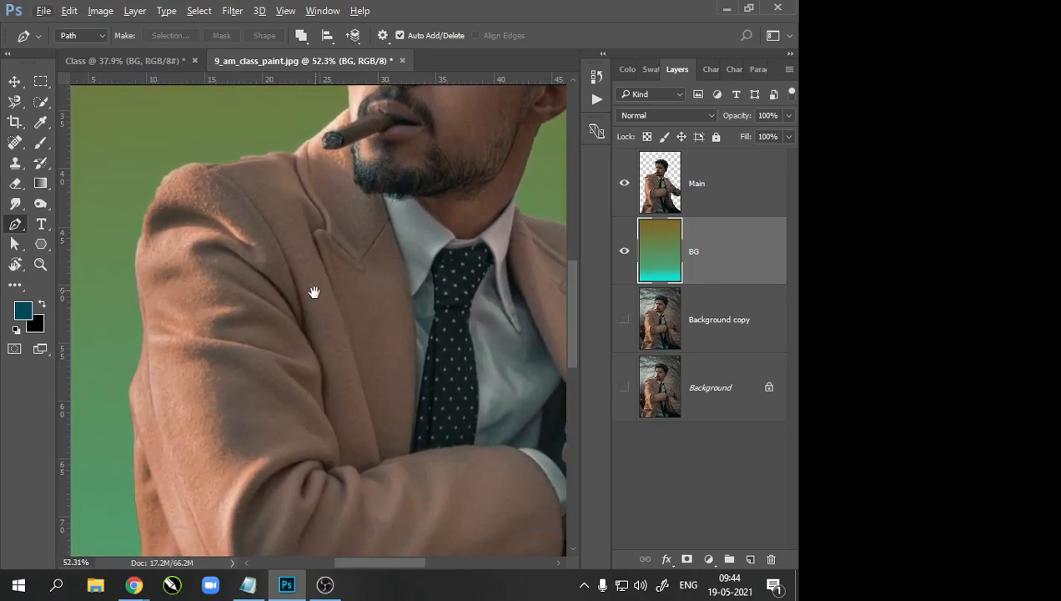
pyautogui.scroll(-2, 255, 315)
pyautogui.scroll(-5, 331, 304)
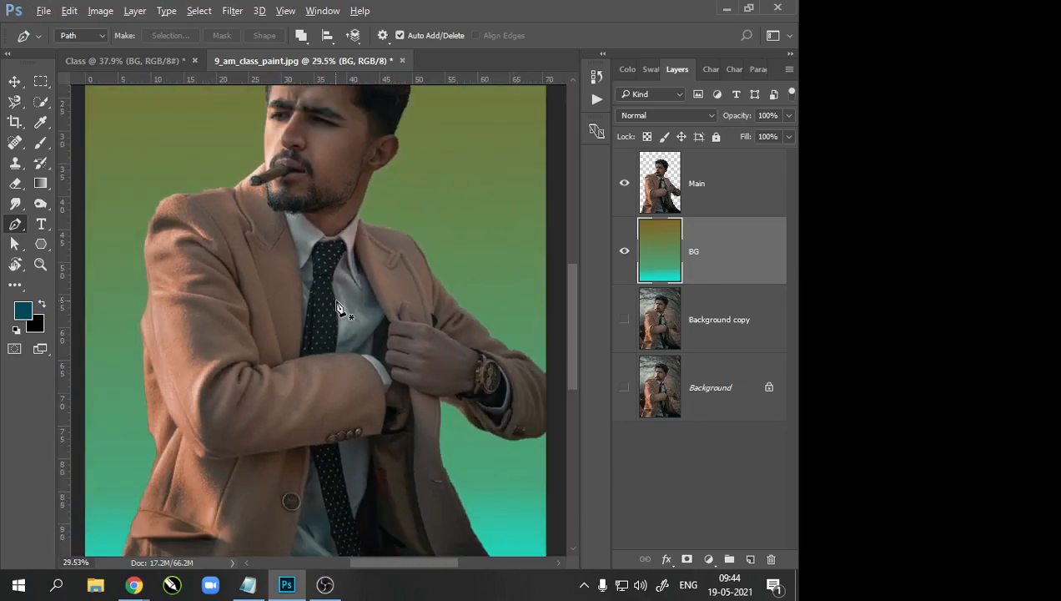
pyautogui.scroll(3, 338, 301)
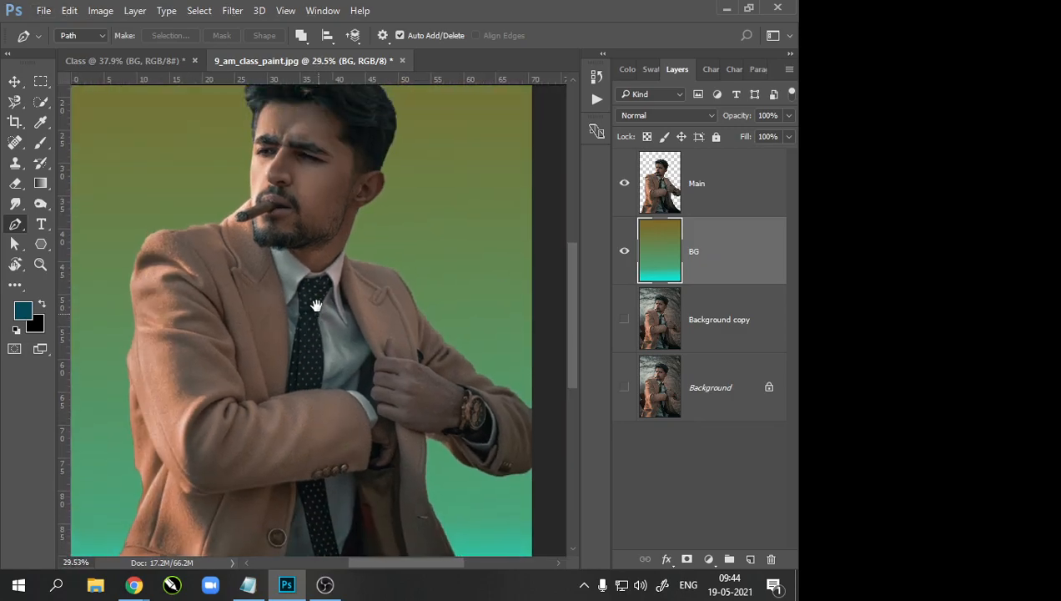
pyautogui.scroll(-2, 326, 246)
pyautogui.scroll(8, 325, 244)
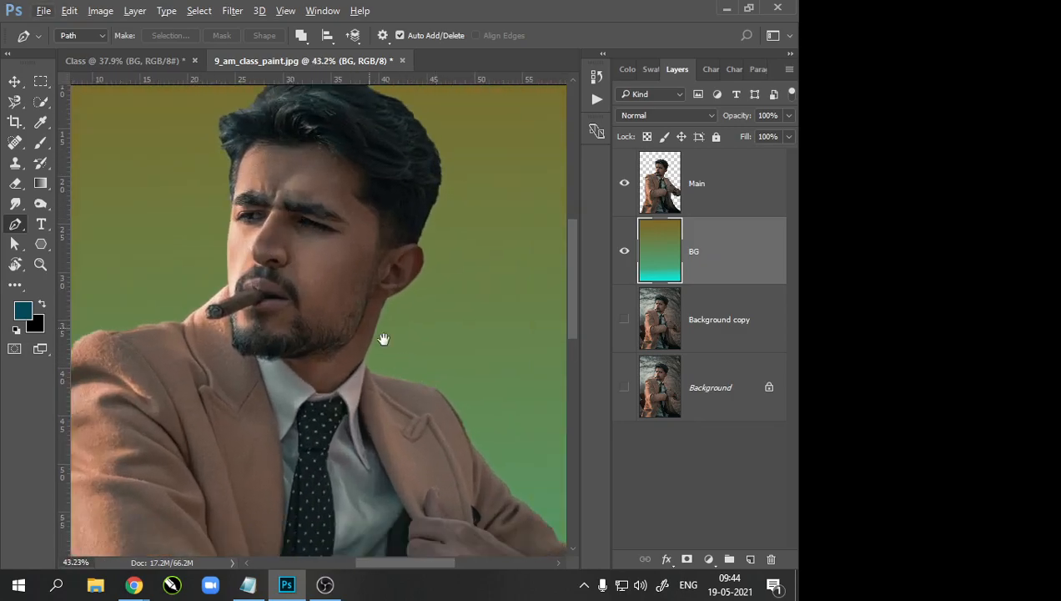
pyautogui.moveTo(384, 249); pyautogui.dragTo(364, 228)
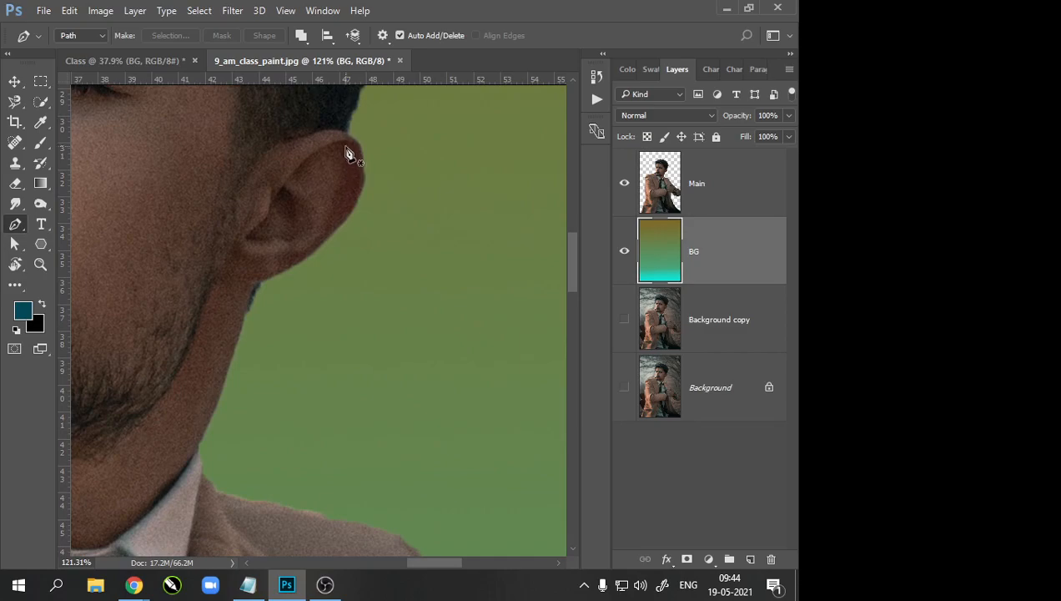
pyautogui.click(342, 132)
pyautogui.moveTo(356, 202); pyautogui.dragTo(333, 244)
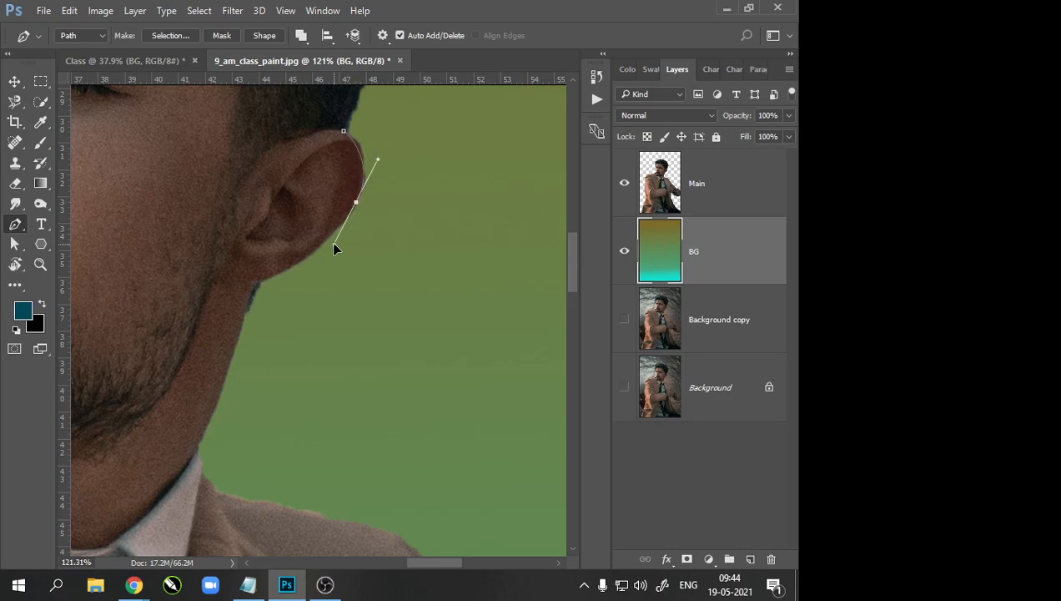
pyautogui.scroll(-3, 281, 285)
pyautogui.scroll(3, 299, 258)
pyautogui.moveTo(295, 276); pyautogui.dragTo(259, 301)
pyautogui.moveTo(235, 306); pyautogui.dragTo(198, 229)
pyautogui.moveTo(245, 165); pyautogui.dragTo(322, 137)
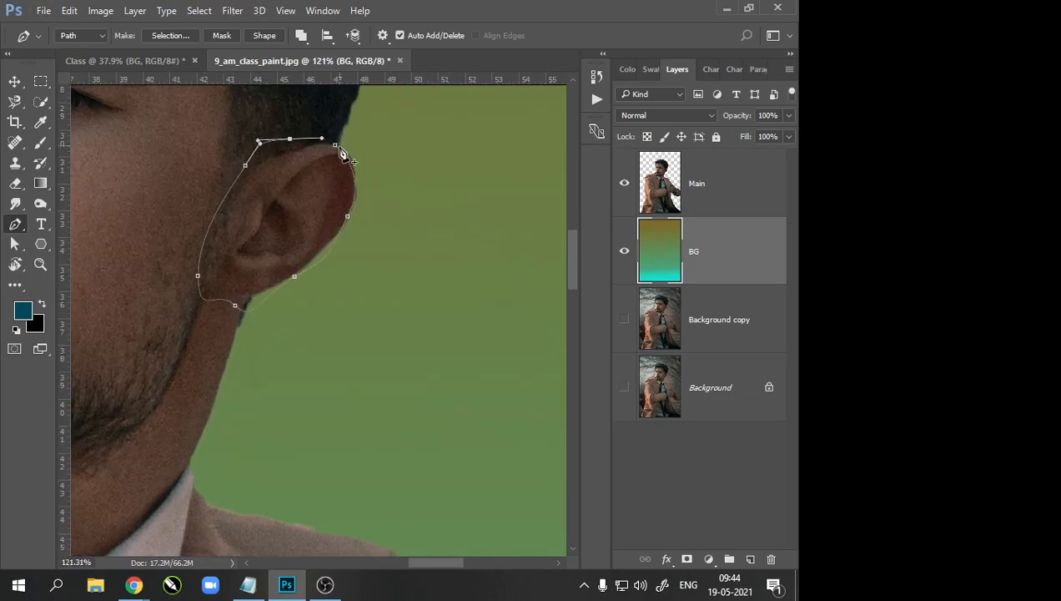
pyautogui.click(336, 147)
pyautogui.scroll(-4, 325, 308)
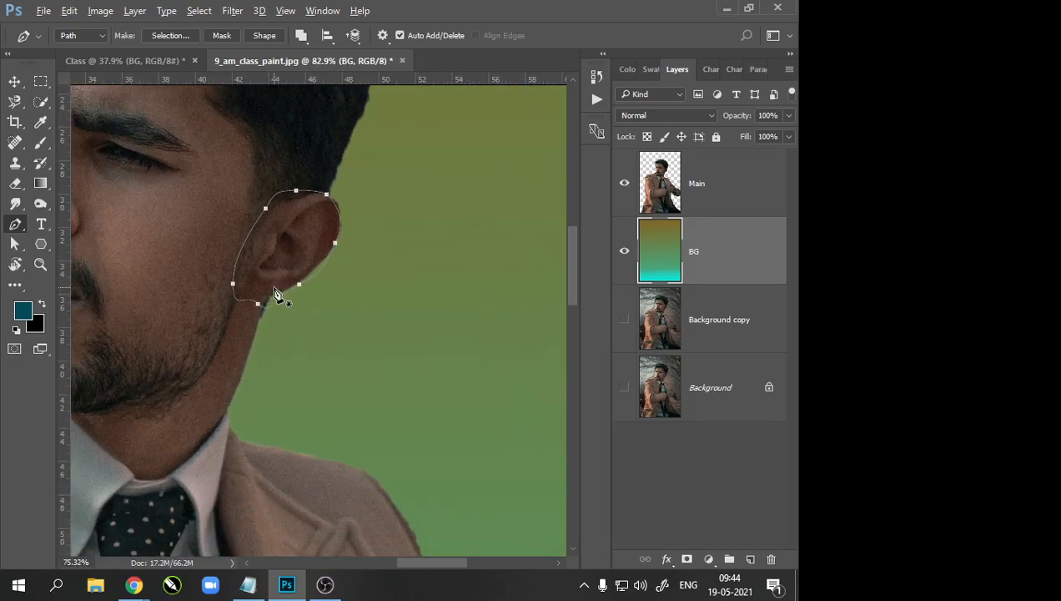
pyautogui.rightClick(283, 241)
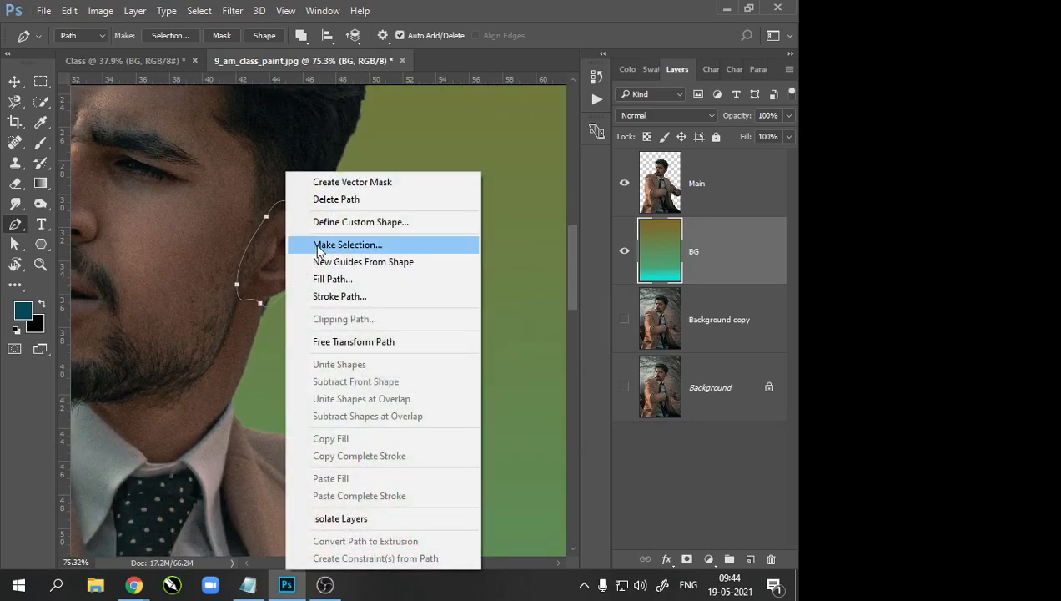
pyautogui.click(320, 248)
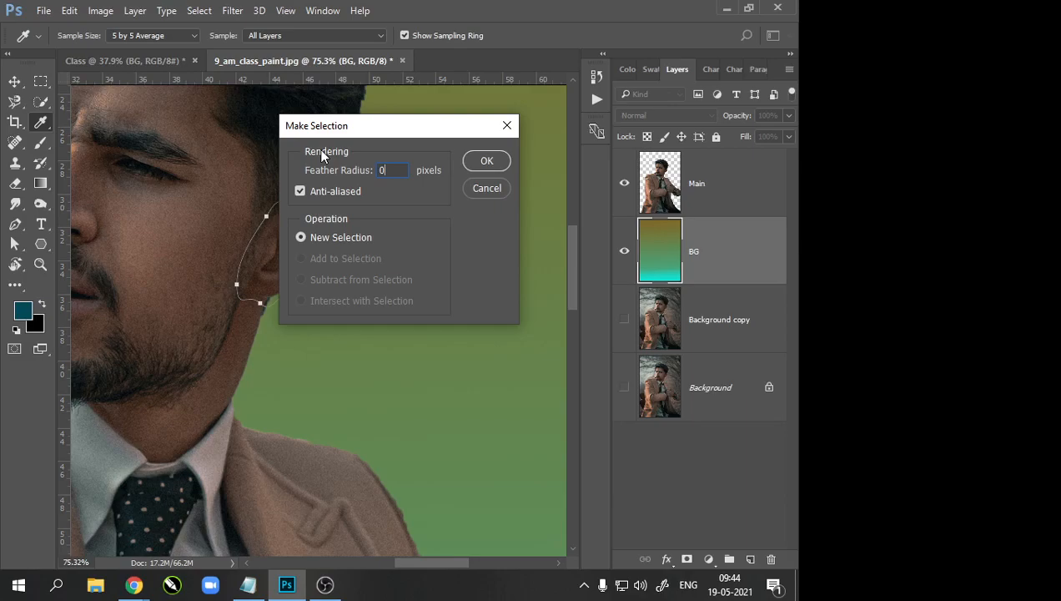
pyautogui.click(493, 184)
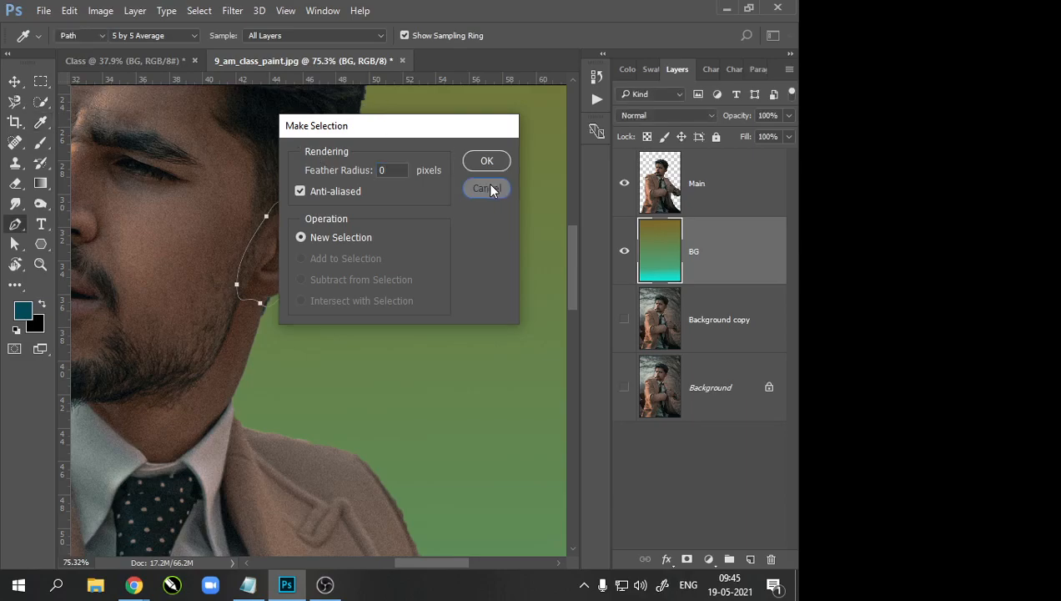
# Step: Convert the ear path into a new anti-aliased selection with a feather radius of 0 pixels
pyautogui.scroll(8, 322, 222)
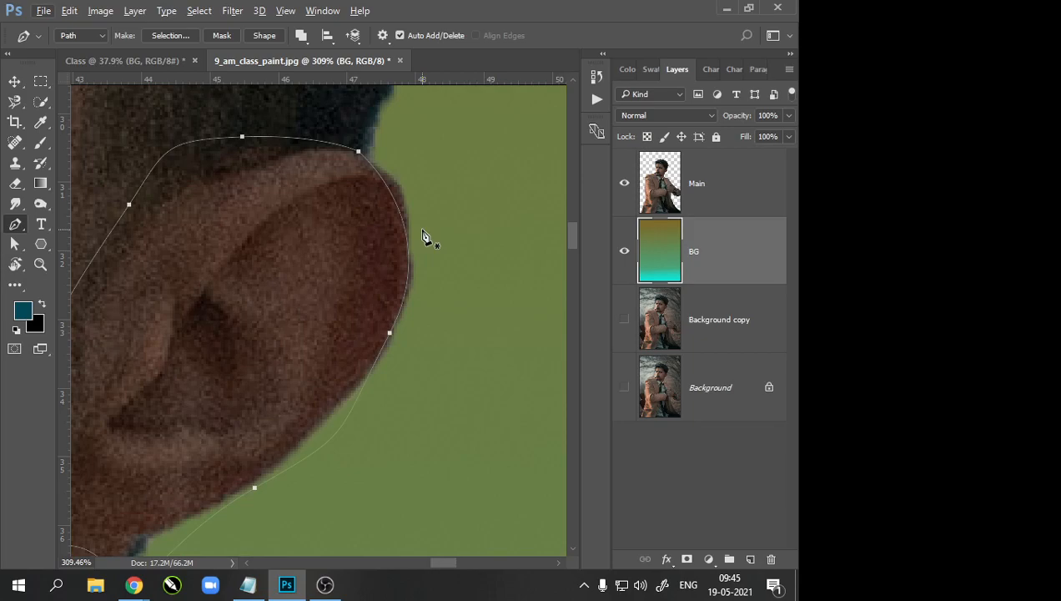
pyautogui.scroll(-5, 370, 189)
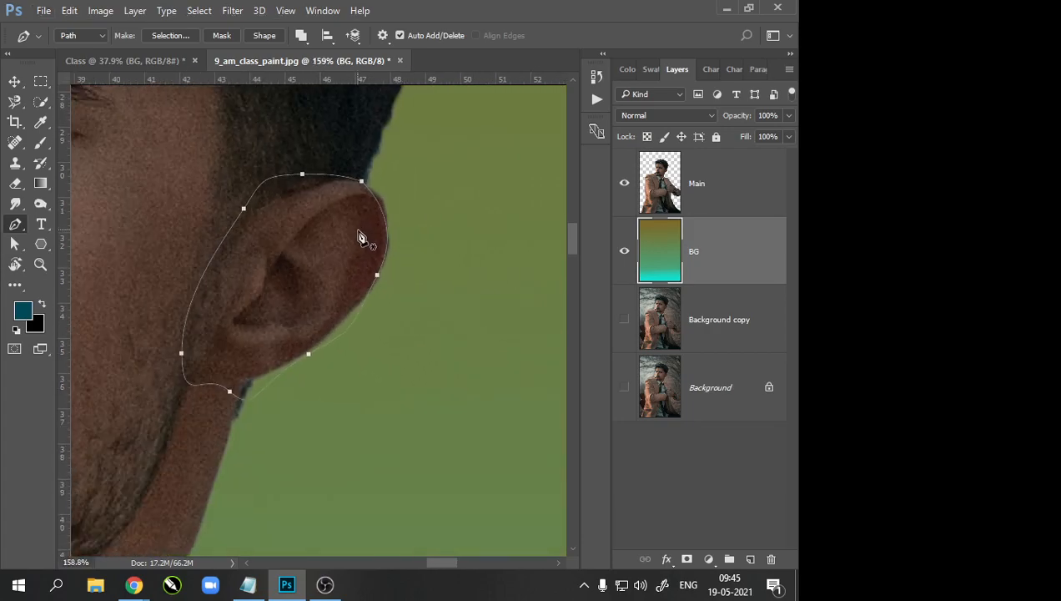
pyautogui.scroll(-4, 345, 244)
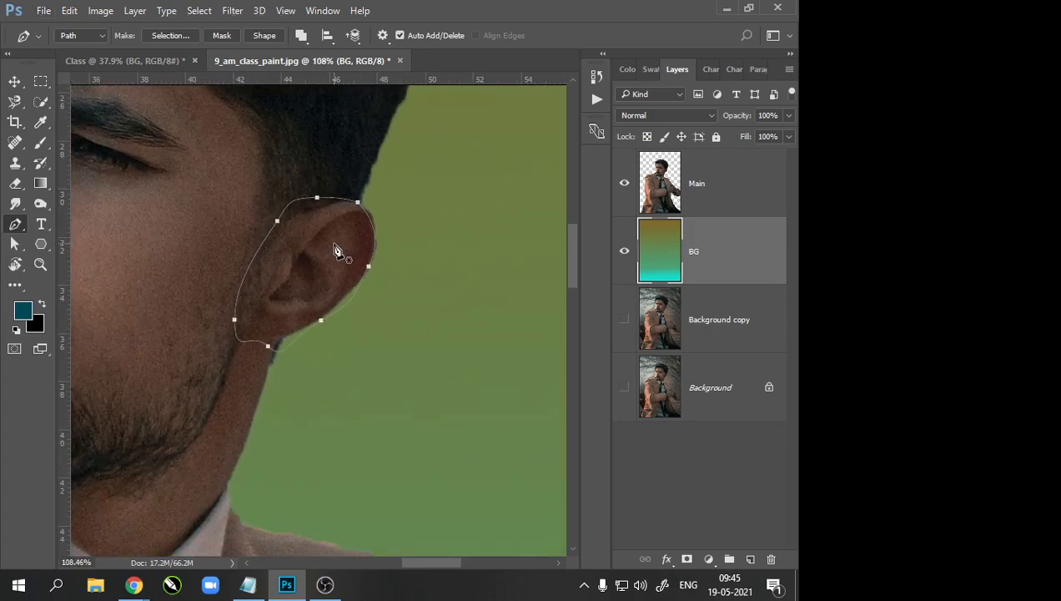
pyautogui.rightClick(332, 247)
pyautogui.click(367, 245)
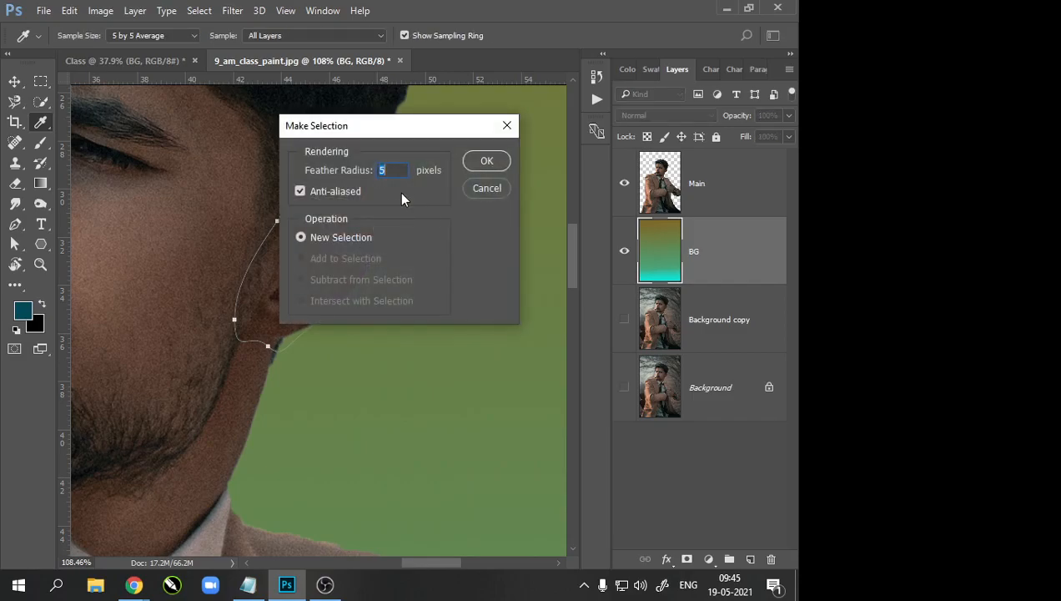
pyautogui.write('0')
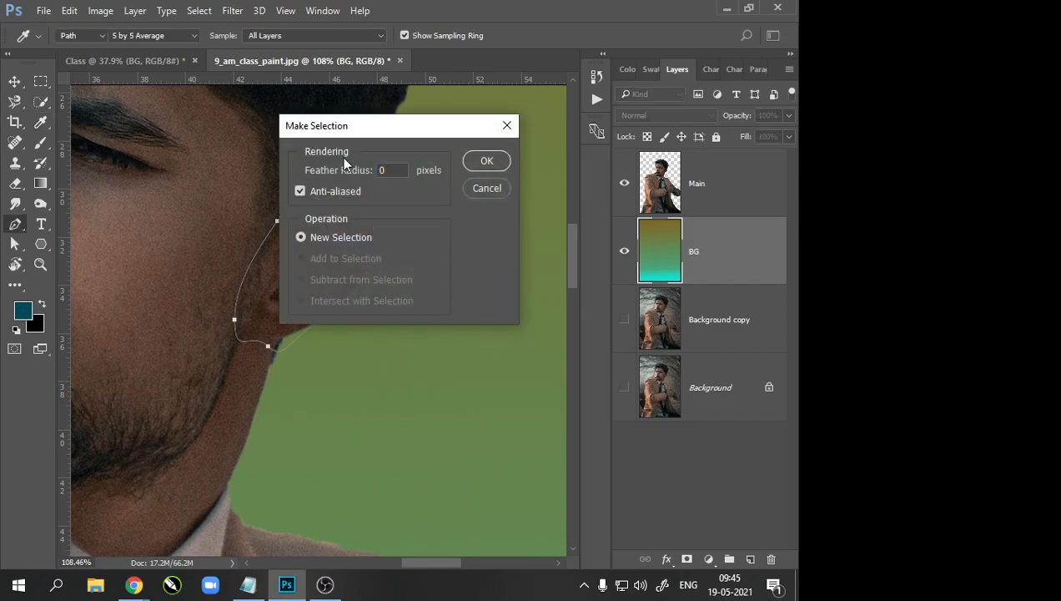
pyautogui.press('Return')
pyautogui.scroll(-4, 336, 287)
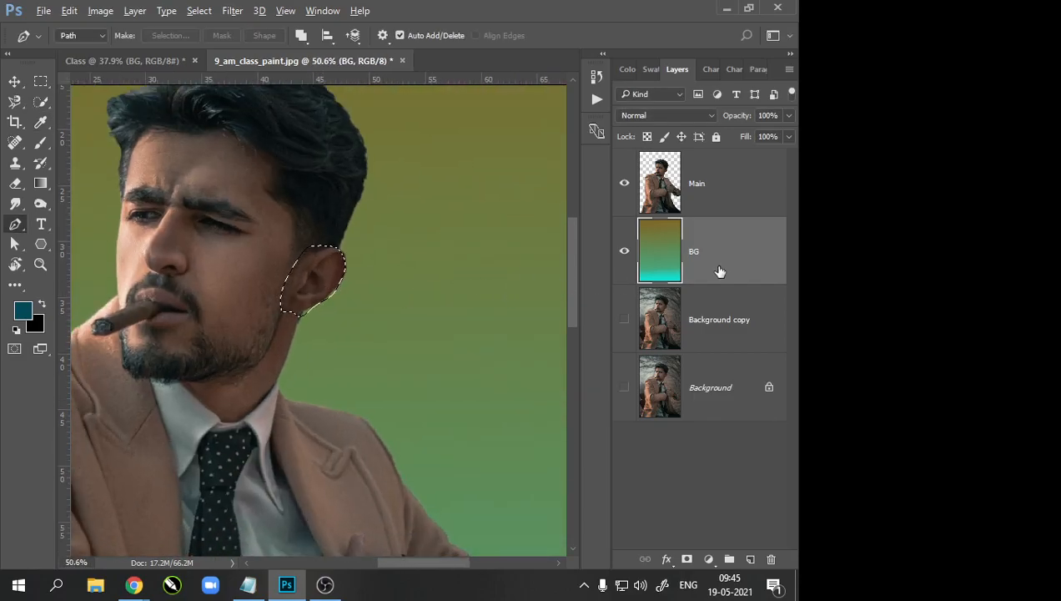
# Step: Copy the selected ear from the Main layer to a new layer and inspect its cut edge with Main hidden
pyautogui.click(706, 325)
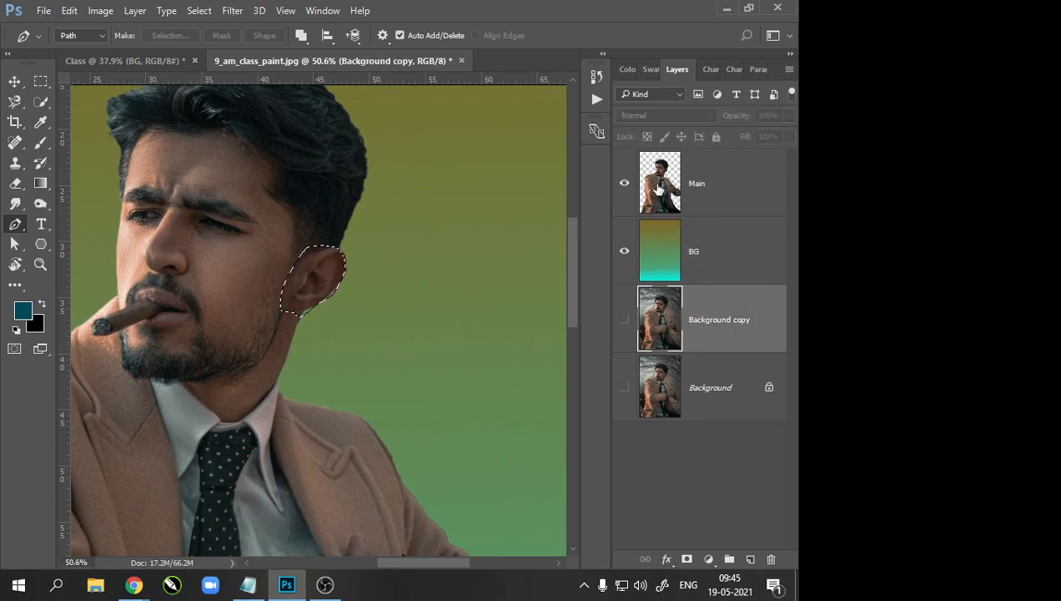
pyautogui.click(674, 194)
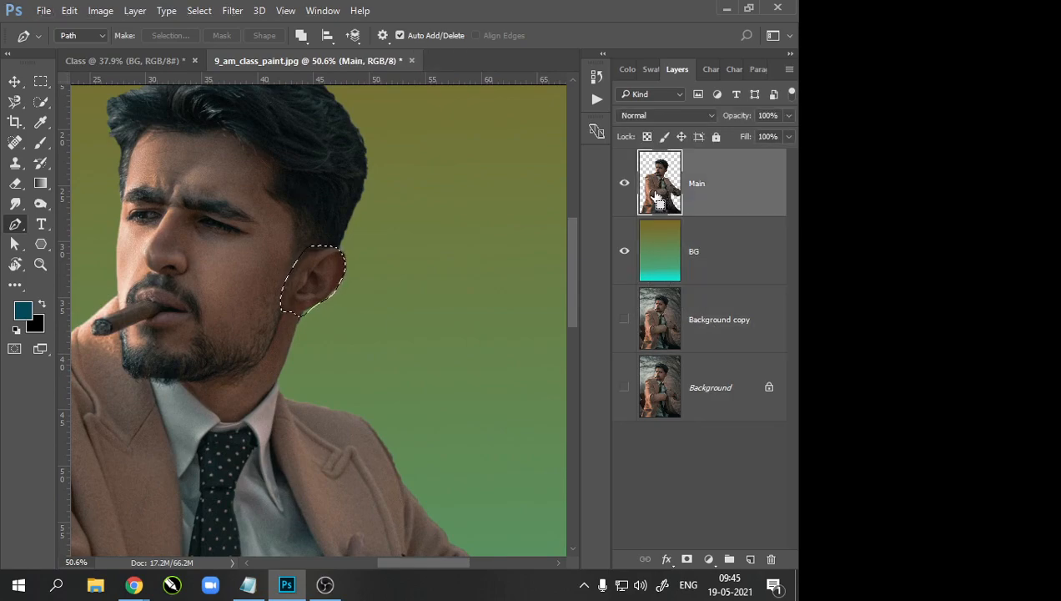
pyautogui.hotkey('ctrl', 'j')
pyautogui.scroll(5, 312, 285)
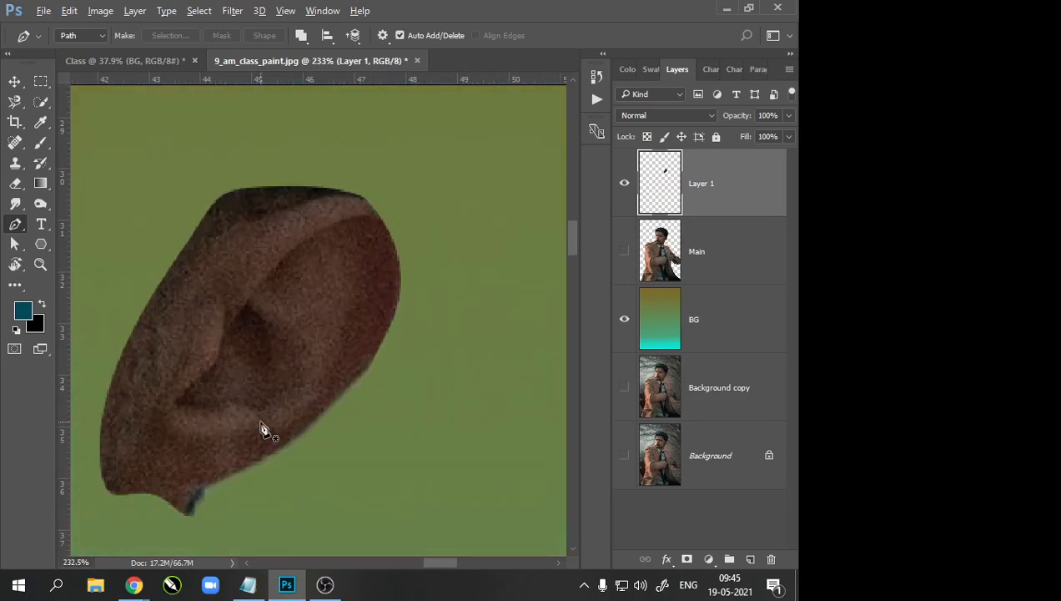
pyautogui.scroll(-4, 280, 391)
# Step: Undo the ear's layer copy and its selection, going back to the Pen path with the Main layer active
pyautogui.hotkey('ctrl', 'z')
pyautogui.click(715, 178)
pyautogui.scroll(-1, 236, 324)
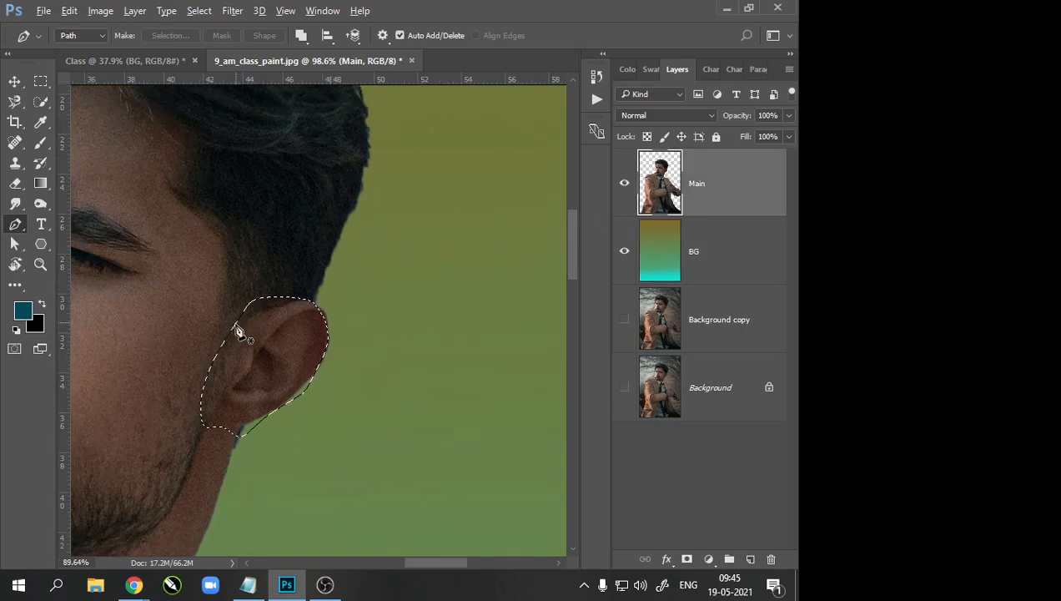
pyautogui.scroll(1, 240, 342)
pyautogui.hotkey('ctrl', 'alt', 'z')
pyautogui.hotkey('ctrl', 'alt', 'z')
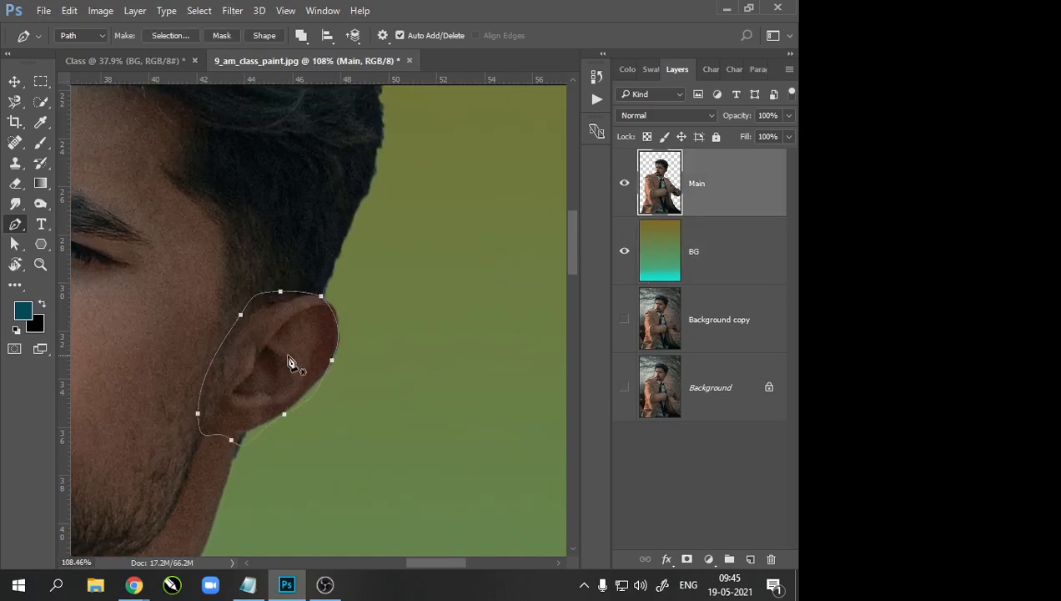
# Step: Convert the ear path into a new anti-aliased selection with a feather radius of 5 pixels
pyautogui.rightClick(290, 361)
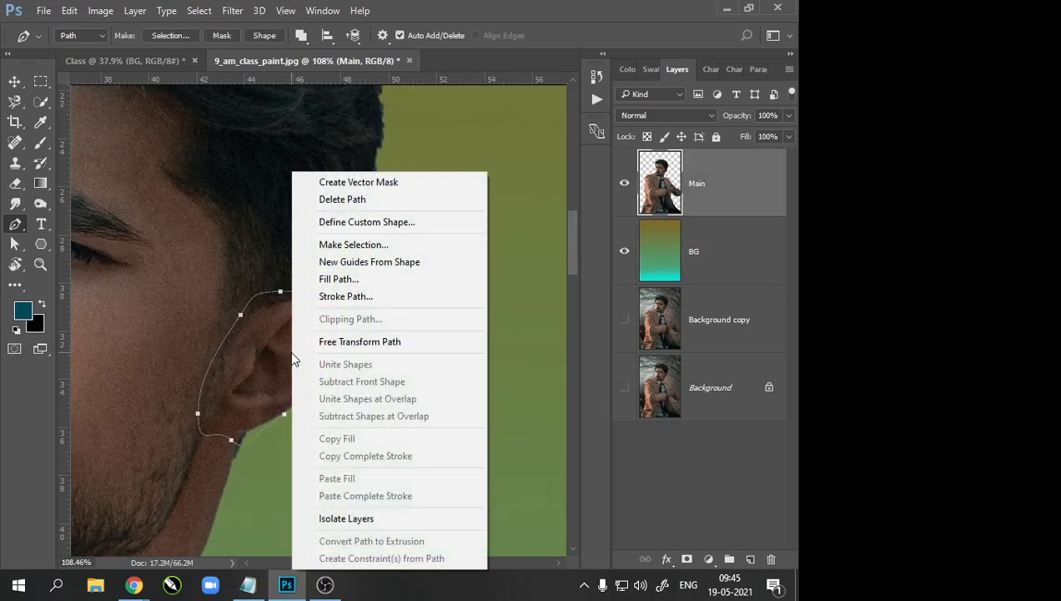
pyautogui.click(332, 246)
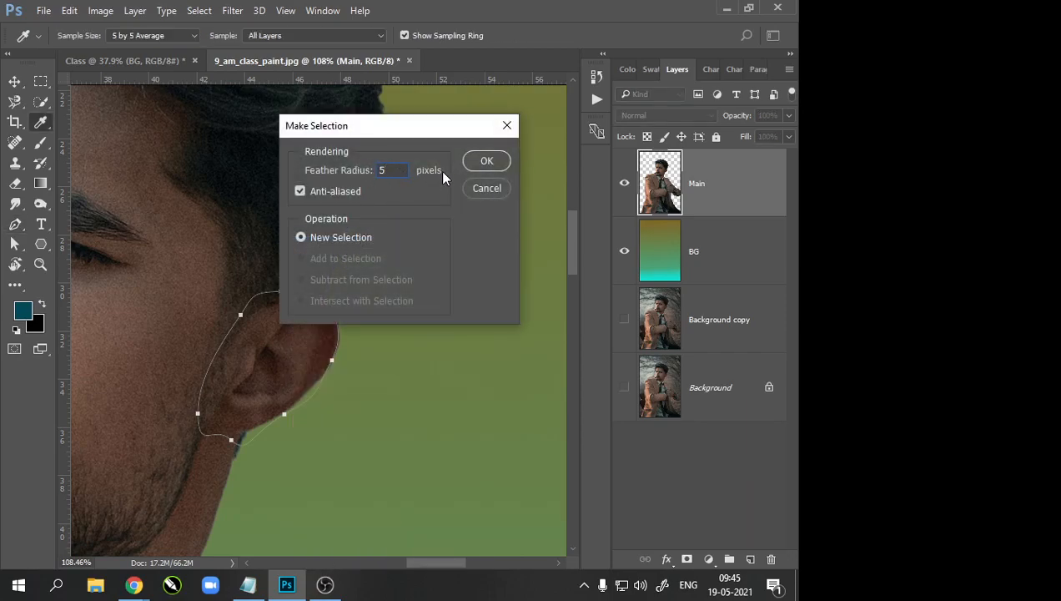
pyautogui.click(486, 161)
# Step: Copy the feathered ear selection from Main to a new layer and examine its soft edge with Main hidden
pyautogui.scroll(1, 267, 330)
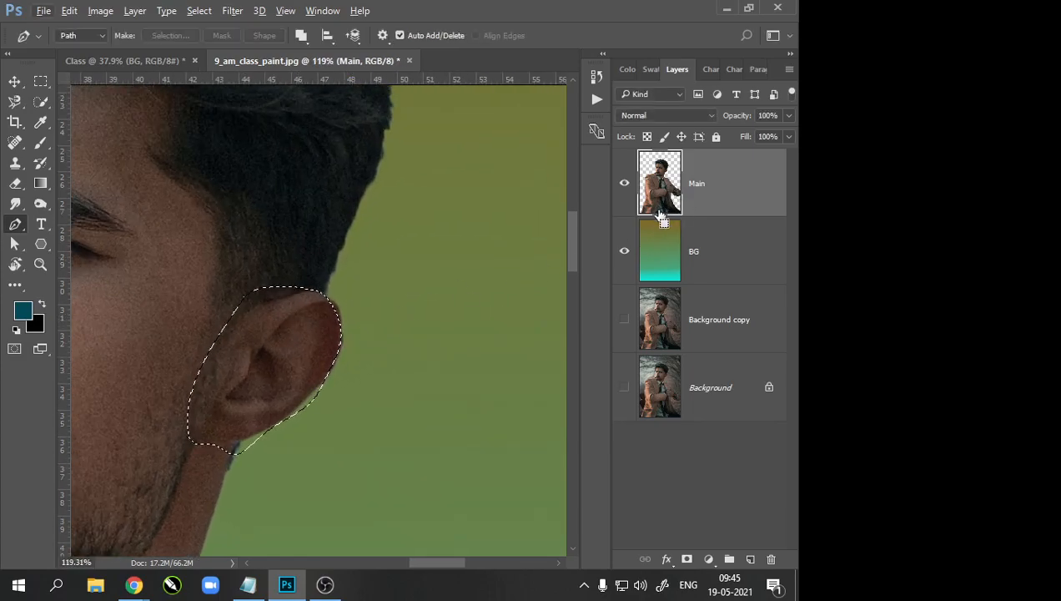
pyautogui.hotkey('ctrl', 'j')
pyautogui.click(624, 252)
pyautogui.scroll(5, 375, 339)
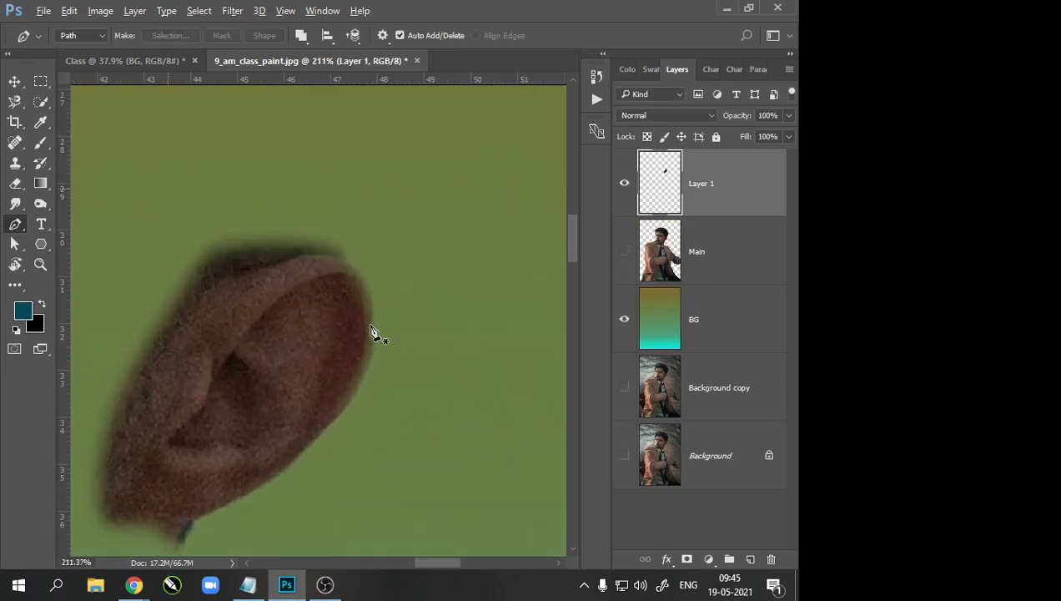
pyautogui.scroll(3, 373, 374)
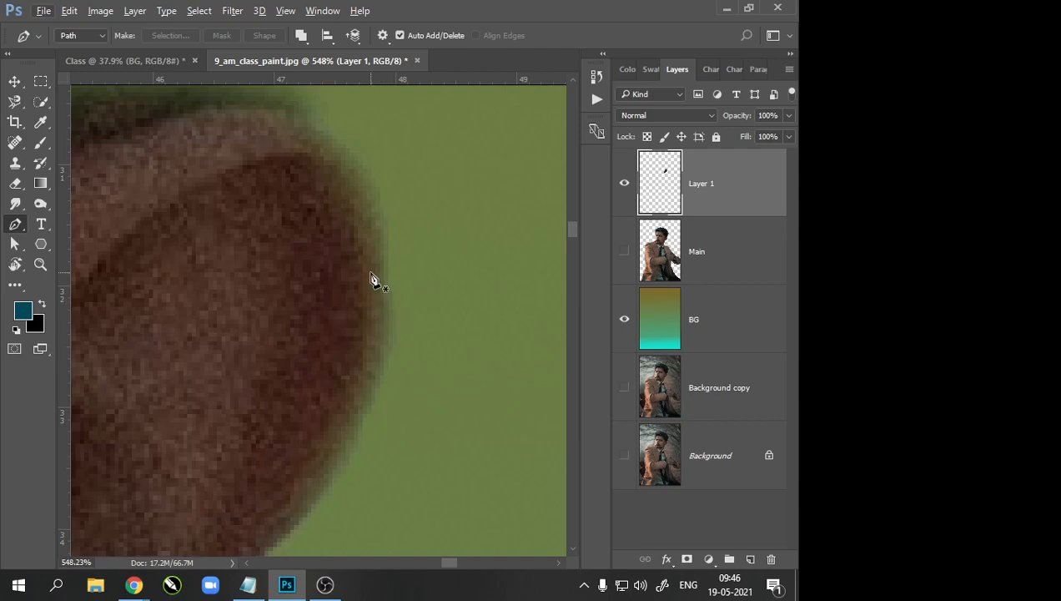
pyautogui.scroll(2, 390, 259)
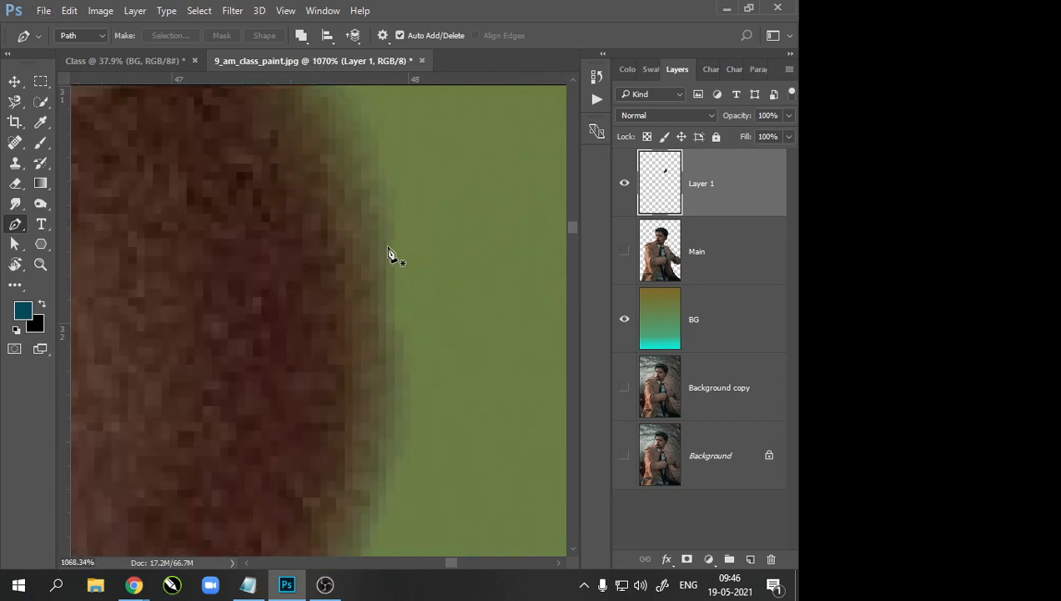
pyautogui.scroll(-4, 374, 257)
pyautogui.scroll(-6, 291, 263)
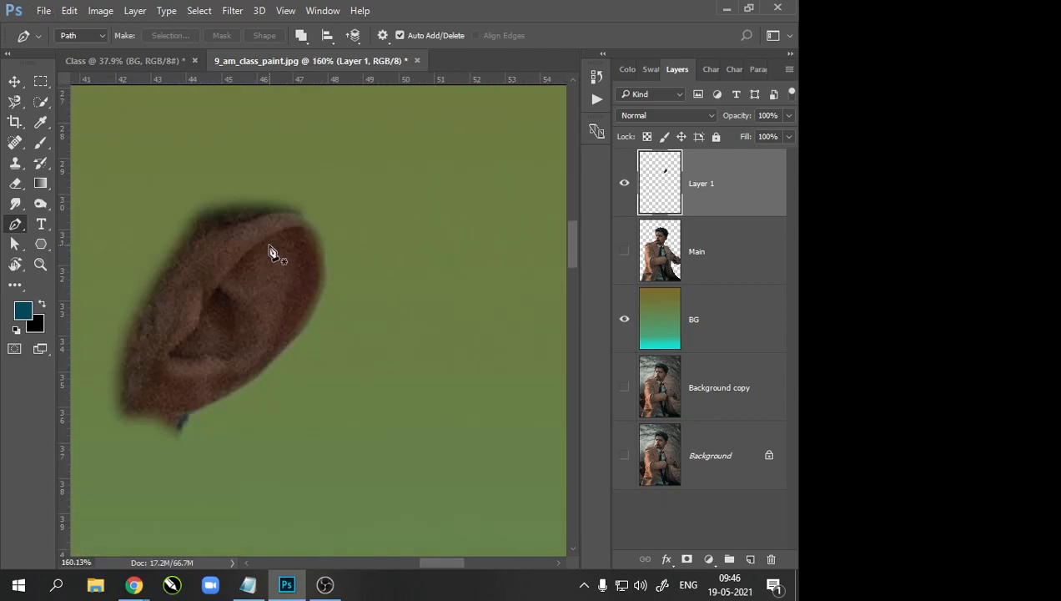
pyautogui.scroll(-2, 283, 279)
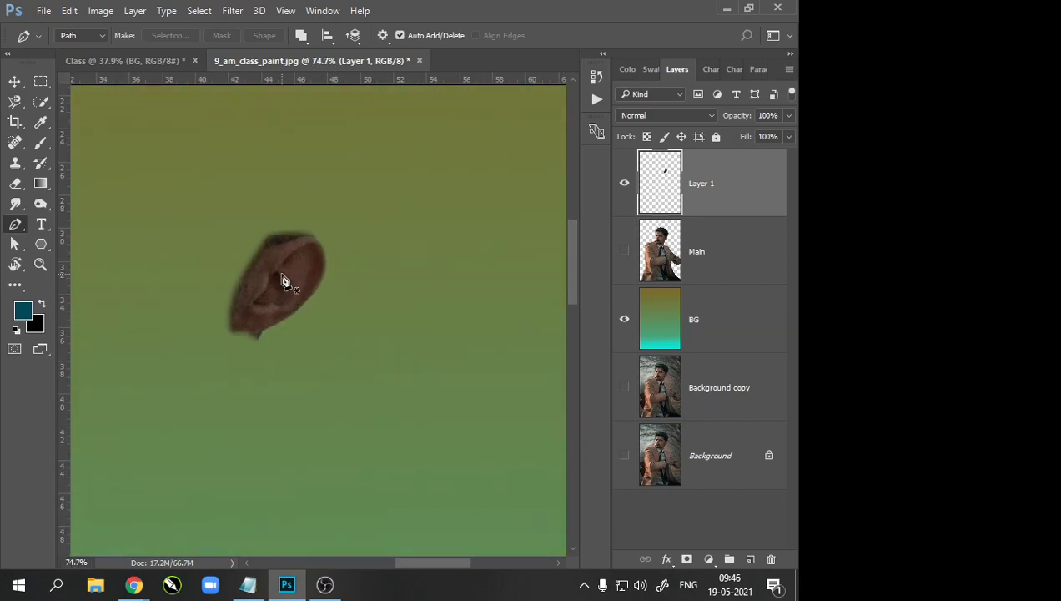
pyautogui.scroll(5, 234, 301)
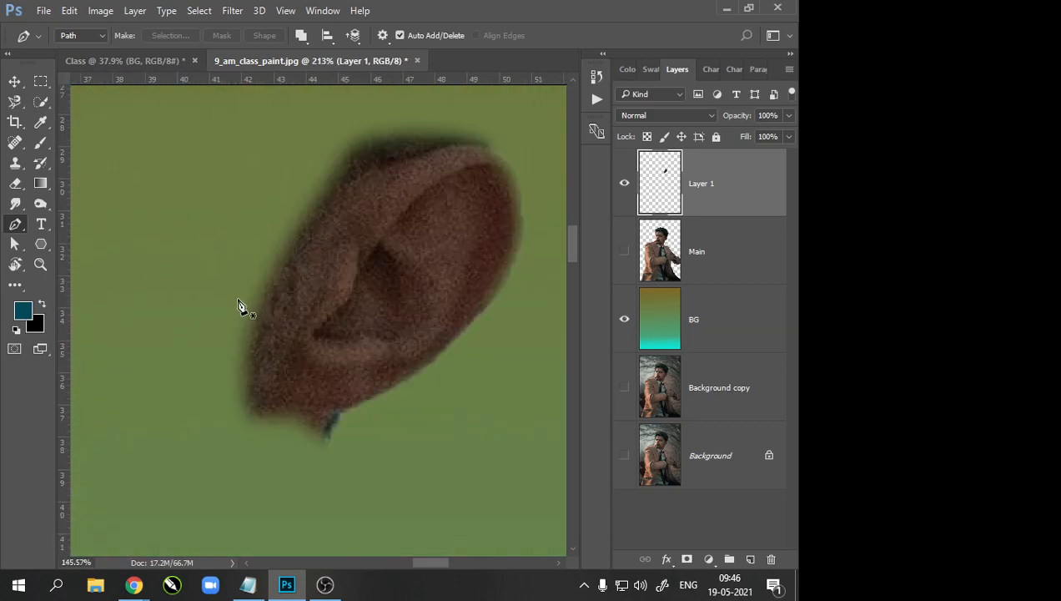
pyautogui.scroll(-4, 241, 302)
# Step: Undo the feathered ear's layer copy and its selection, going back to the Pen path on the Main layer
pyautogui.hotkey('ctrl', 'z')
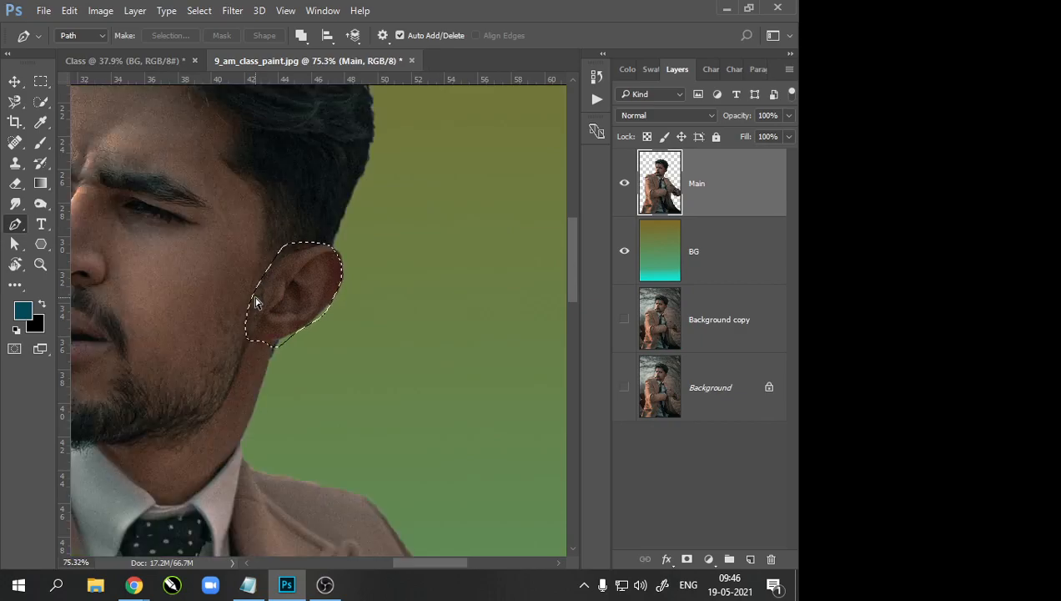
pyautogui.rightClick(275, 294)
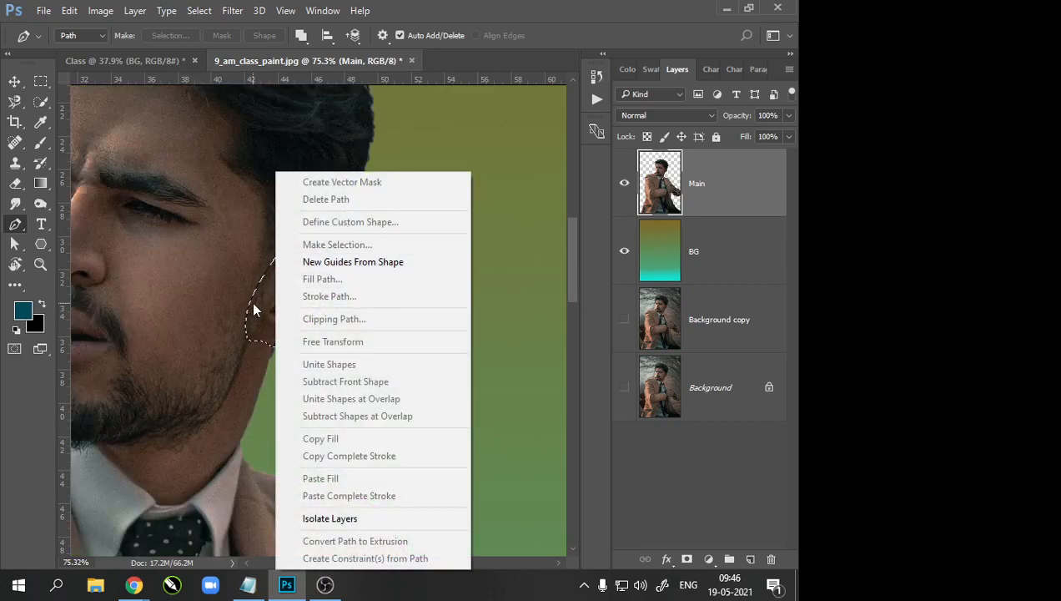
pyautogui.click(251, 301)
pyautogui.rightClick(253, 301)
pyautogui.click(229, 317)
pyautogui.hotkey('ctrl', 'alt', 'z')
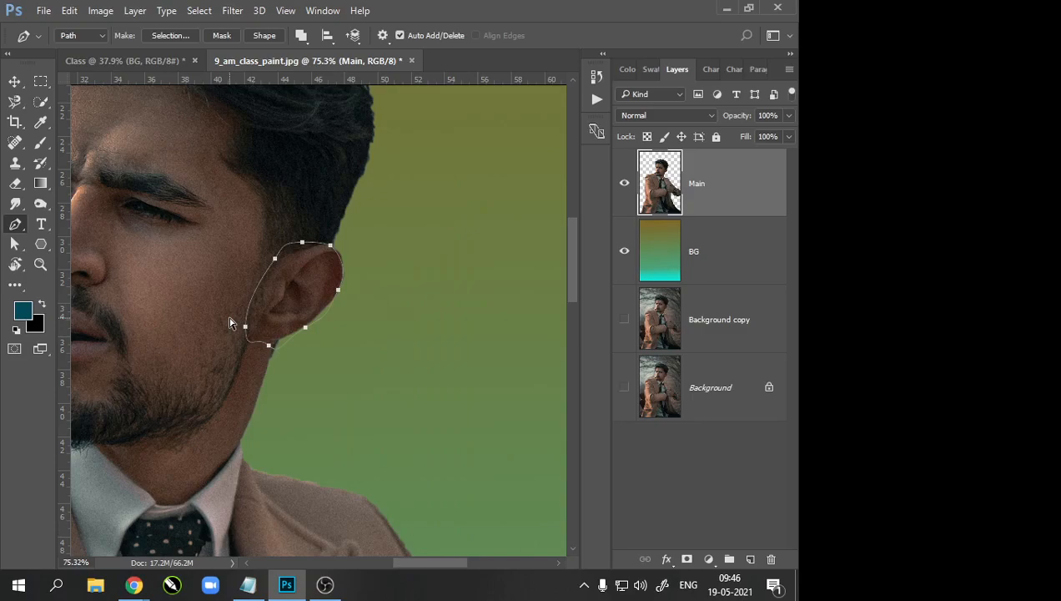
# Step: Make a new anti-aliased selection from the ear path with the feather radius set back to 0 pixels
pyautogui.rightClick(307, 288)
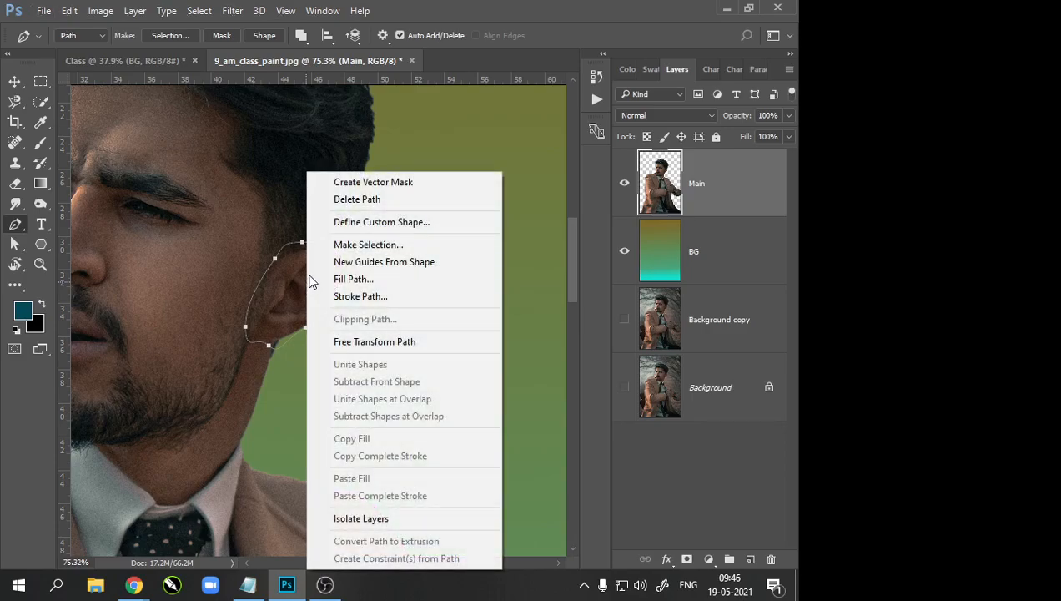
pyautogui.click(334, 242)
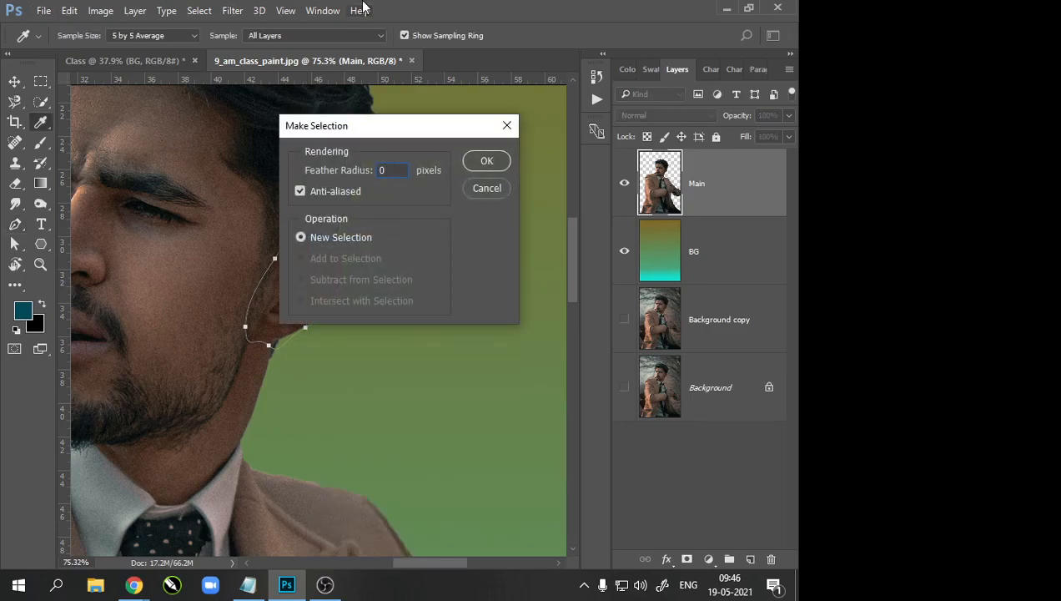
pyautogui.click(485, 160)
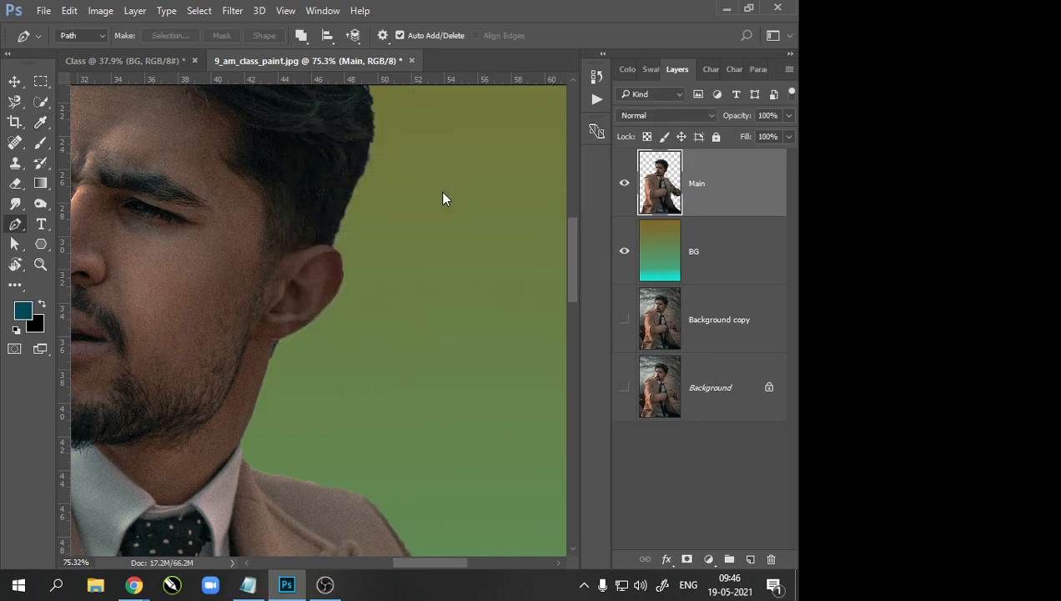
# Step: Duplicate the unfeathered ear selection onto a new layer and examine its hard edge with the Main layer hidden
pyautogui.hotkey('ctrl', 'j')
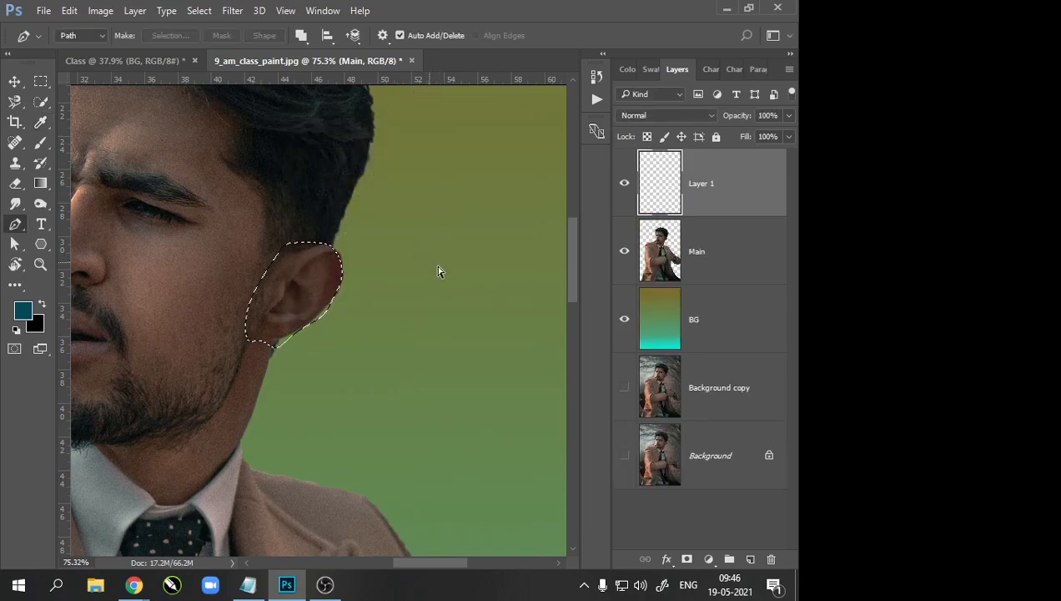
pyautogui.click(624, 251)
pyautogui.scroll(6, 372, 294)
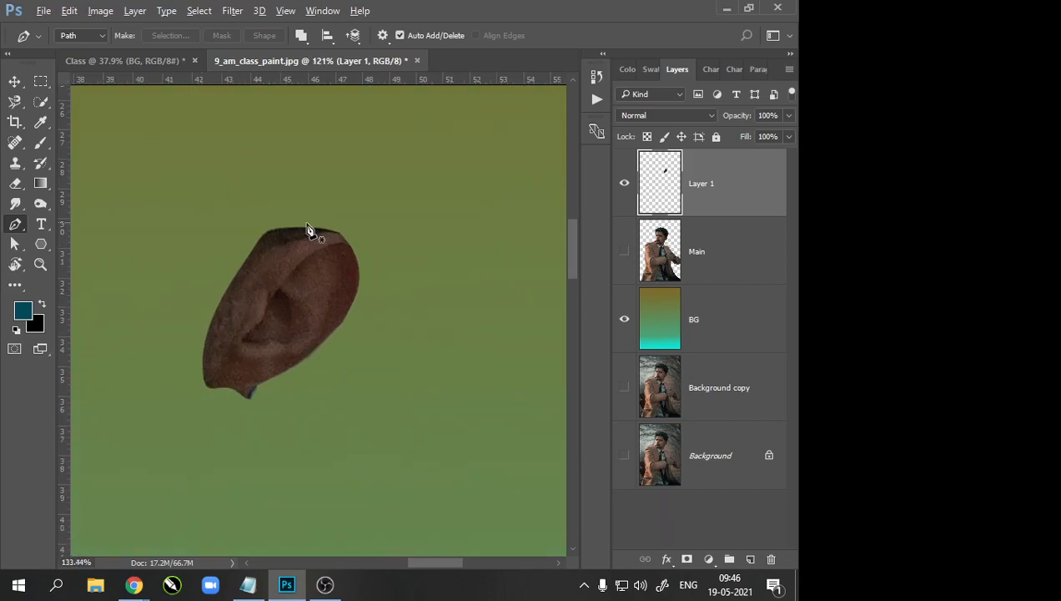
pyautogui.scroll(-1, 375, 292)
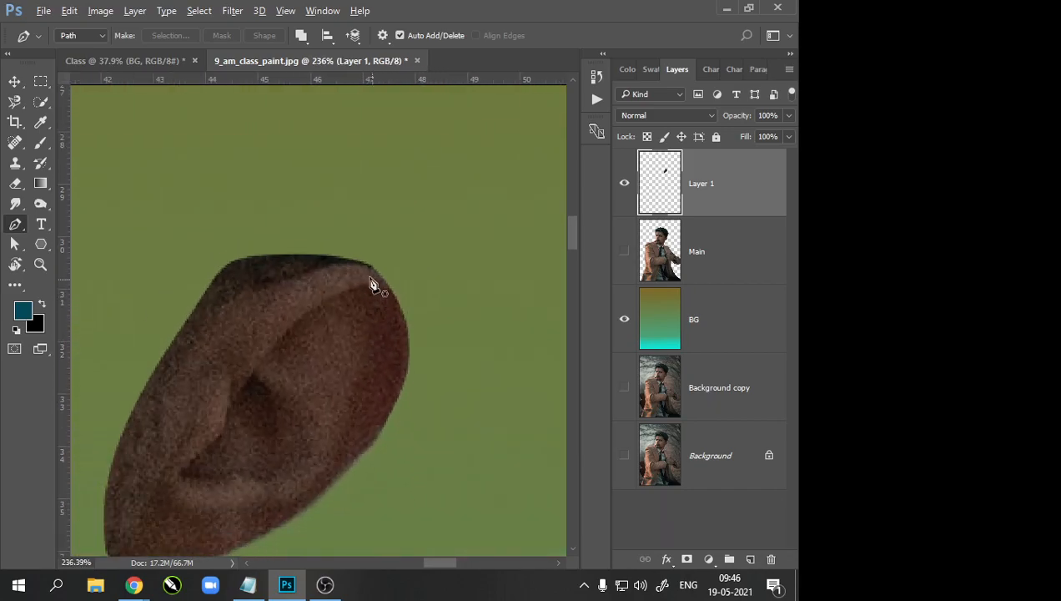
pyautogui.scroll(-2, 125, 383)
pyautogui.scroll(2, 260, 386)
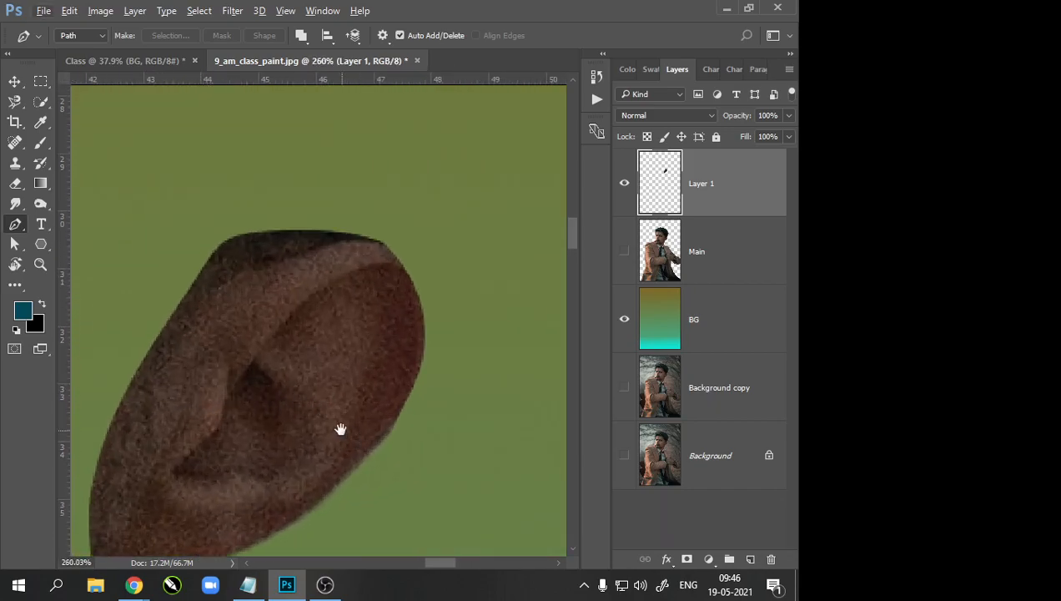
pyautogui.scroll(-1, 318, 365)
pyautogui.scroll(-3, 333, 367)
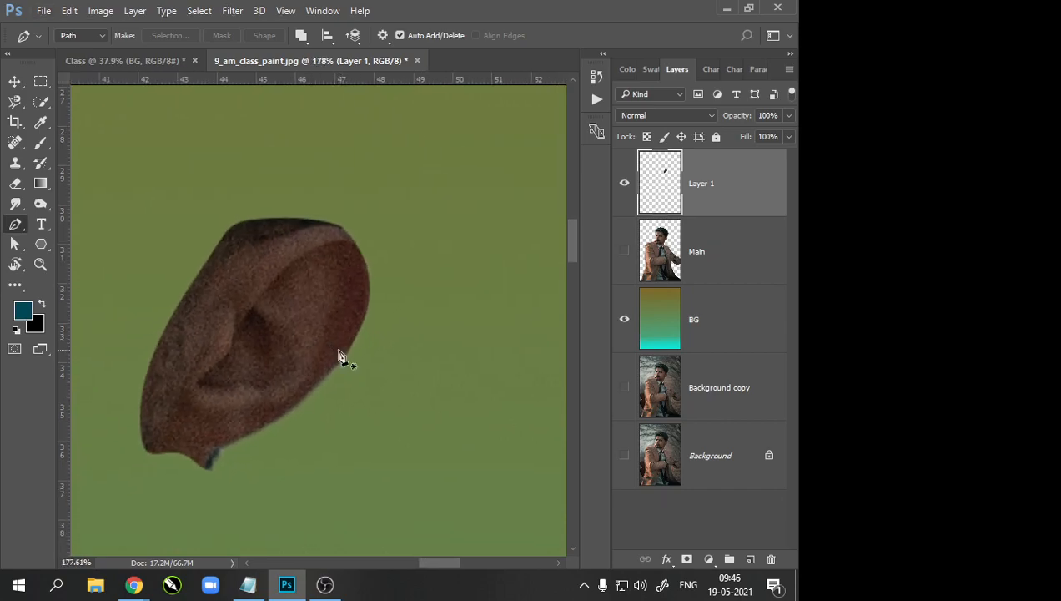
pyautogui.scroll(2, 334, 354)
pyautogui.moveTo(304, 354); pyautogui.dragTo(302, 349)
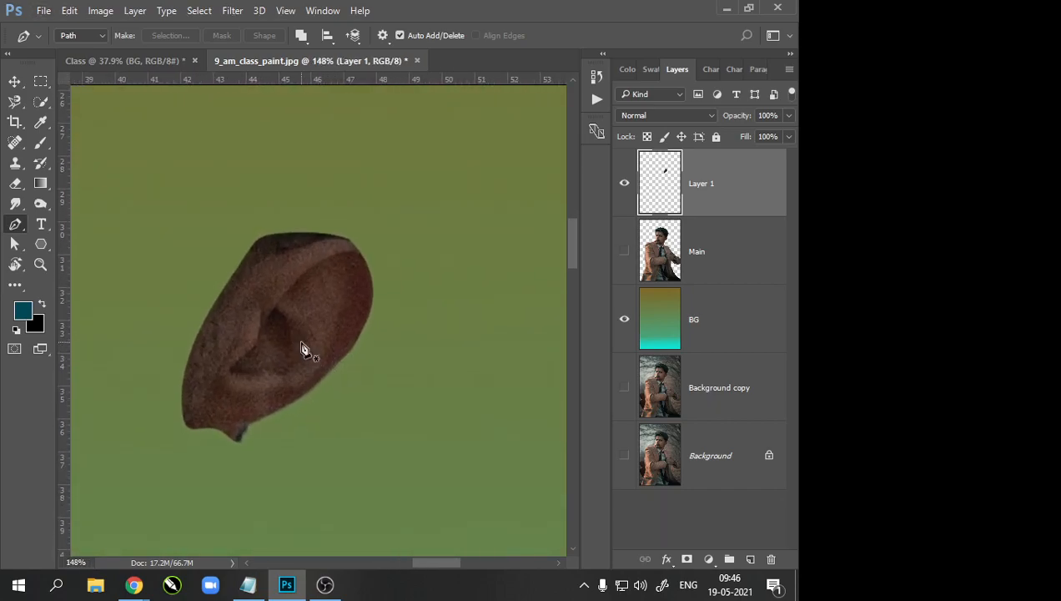
pyautogui.scroll(-2, 298, 344)
pyautogui.scroll(-4, 298, 346)
pyautogui.scroll(2, 295, 350)
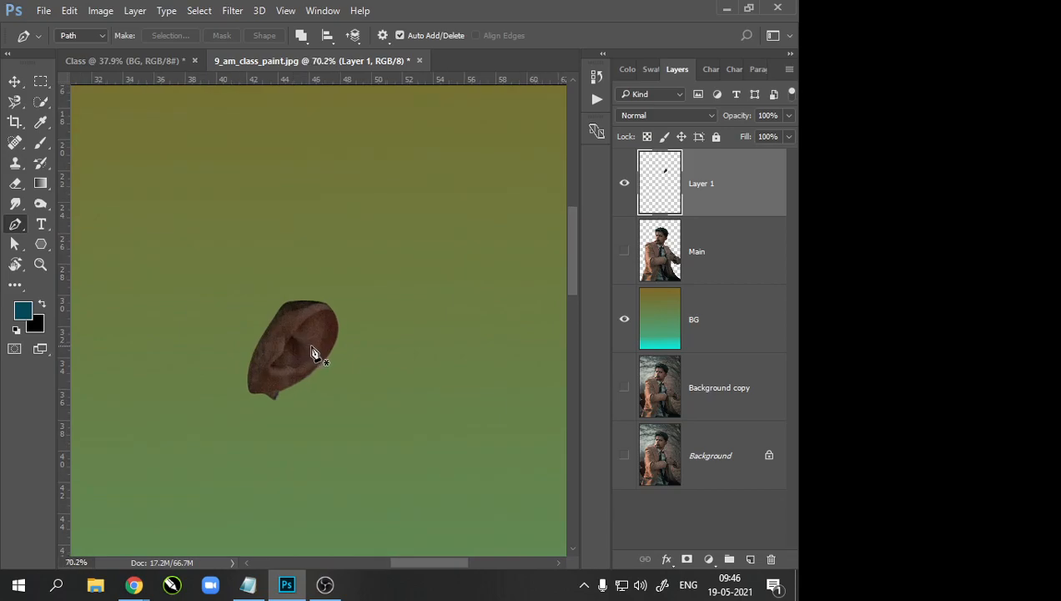
# Step: Undo the unfeathered ear's layer copy and clear the selection around the ear
pyautogui.hotkey('ctrl', 'z')
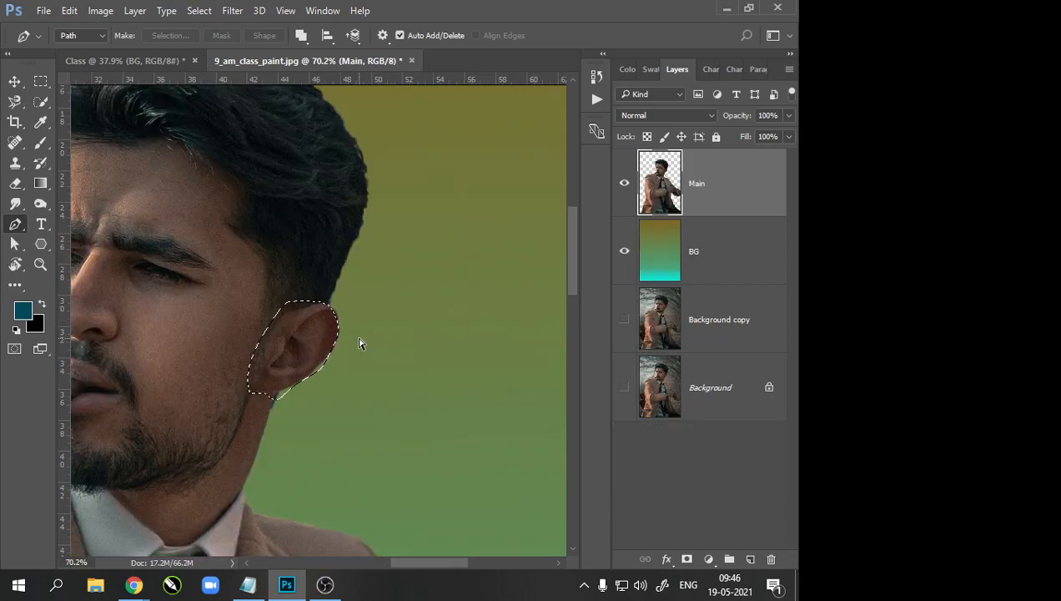
pyautogui.scroll(-5, 338, 349)
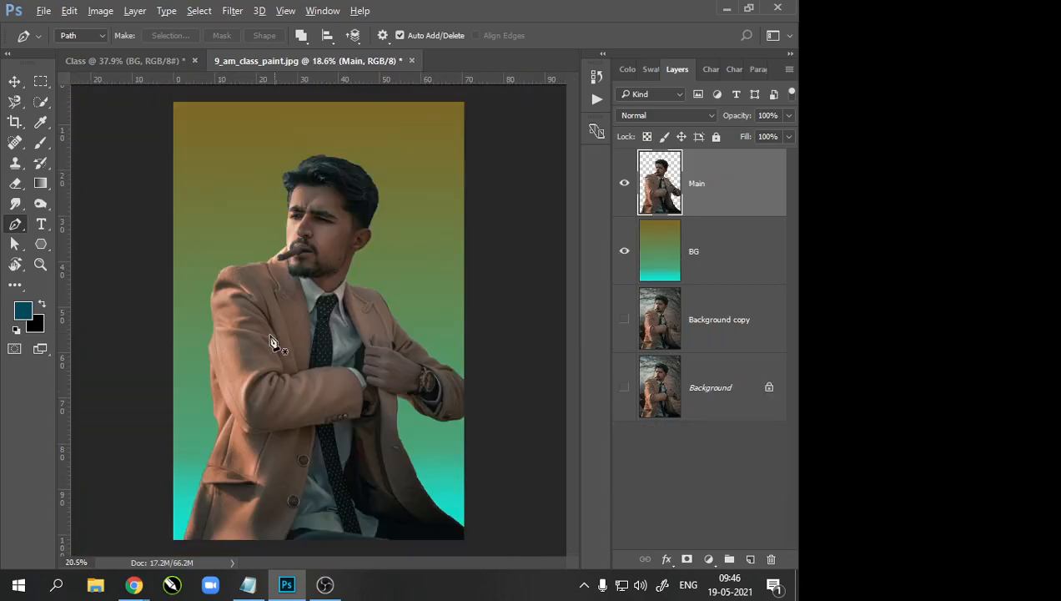
# Step: Draw a closed Pen path around the man's face, running from the front hair over the head, down to the collar and back up
pyautogui.scroll(1, 255, 348)
pyautogui.scroll(2, 255, 347)
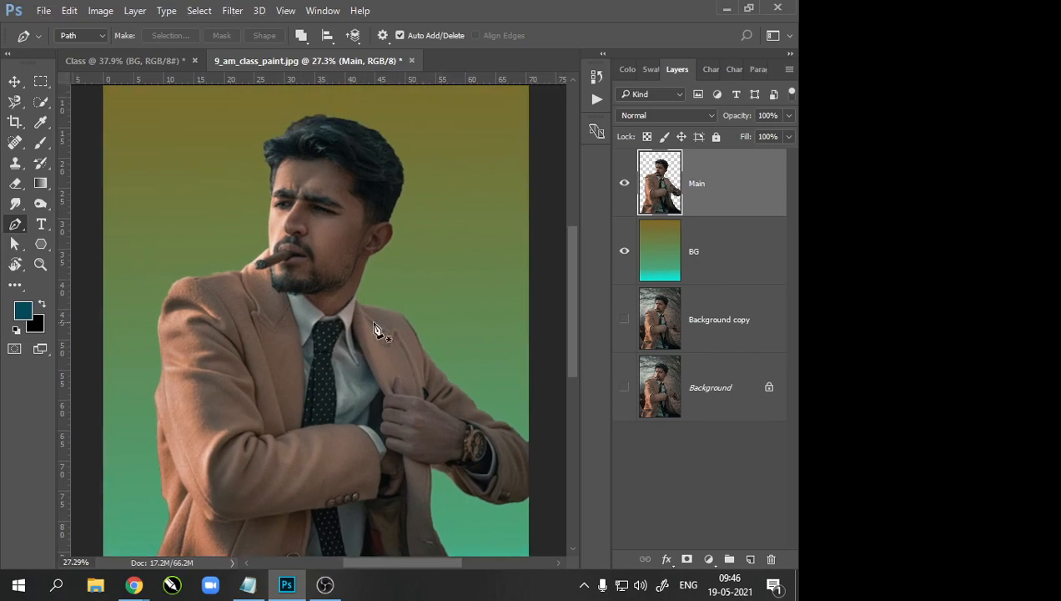
pyautogui.moveTo(332, 322); pyautogui.dragTo(334, 342)
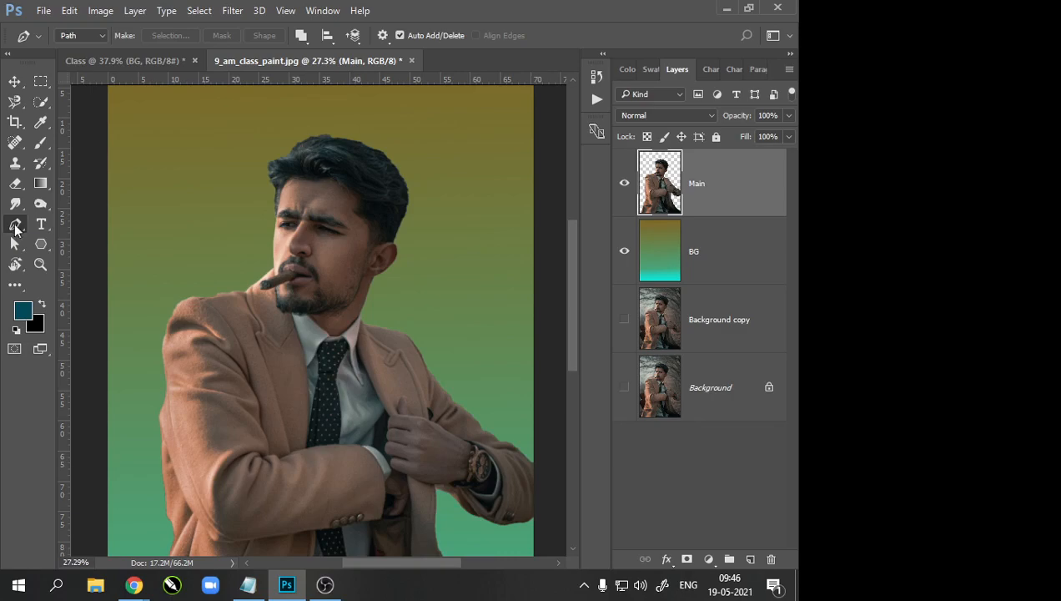
pyautogui.moveTo(272, 162); pyautogui.dragTo(366, 161)
pyautogui.moveTo(386, 218); pyautogui.dragTo(350, 306)
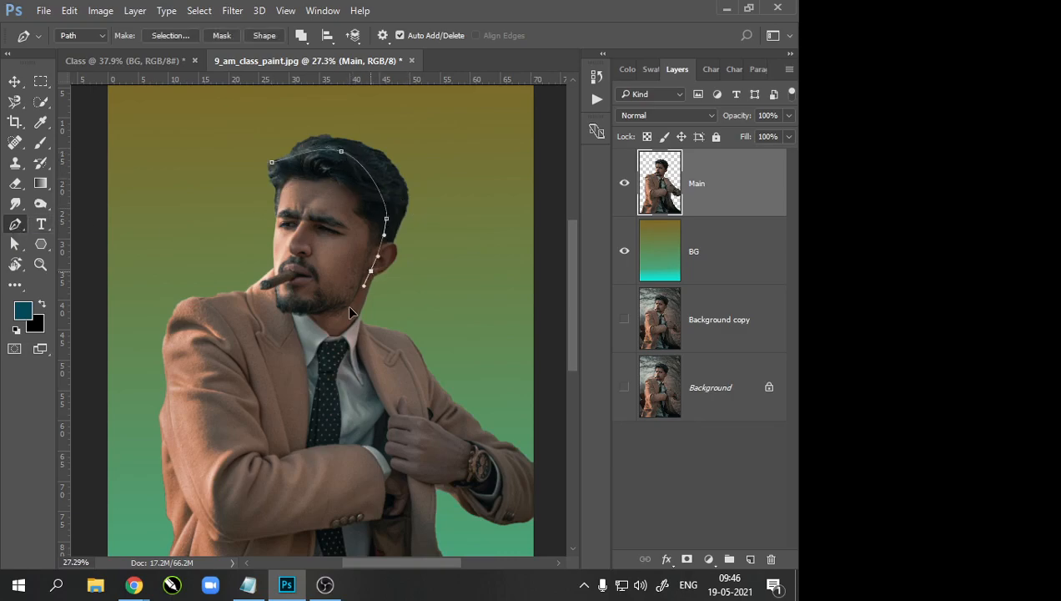
pyautogui.moveTo(278, 276); pyautogui.dragTo(280, 283)
pyautogui.moveTo(277, 259); pyautogui.dragTo(277, 203)
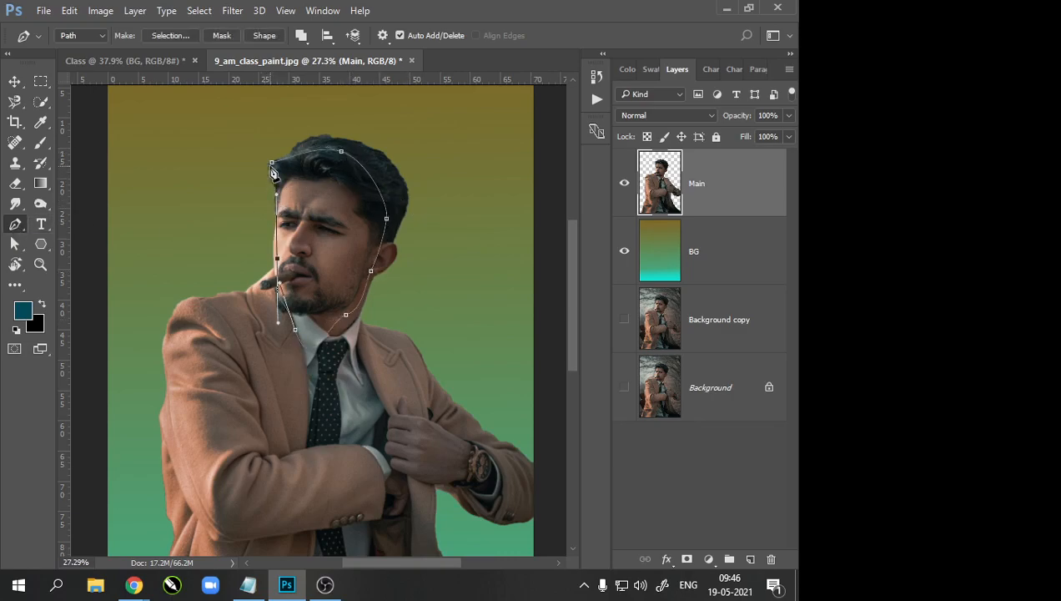
pyautogui.click(272, 163)
# Step: Try loading the face path directly as a selection, then revert to the path
pyautogui.rightClick(332, 185)
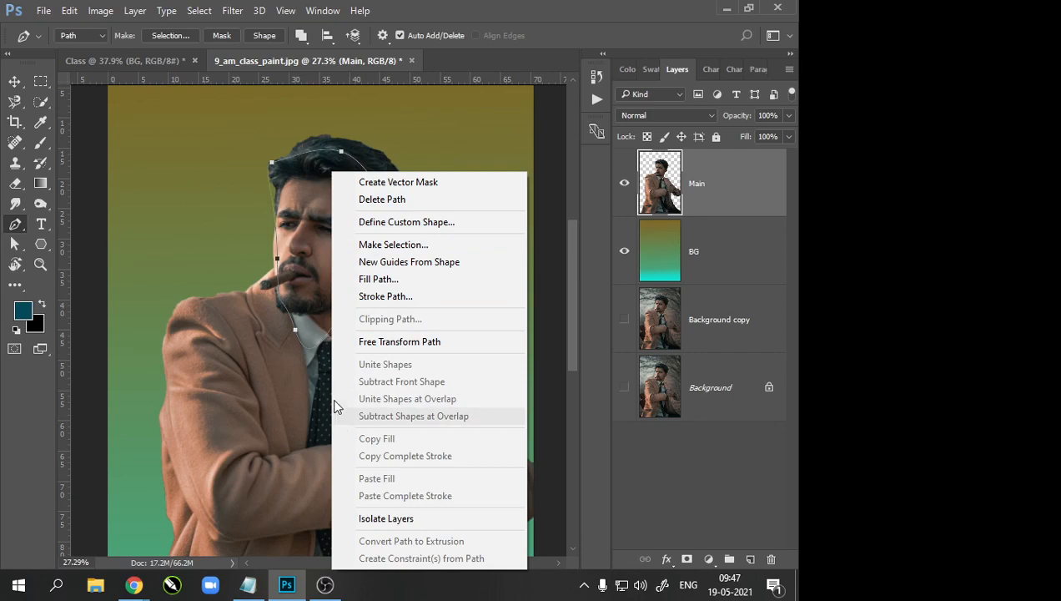
pyautogui.click(303, 194)
pyautogui.scroll(2, 296, 205)
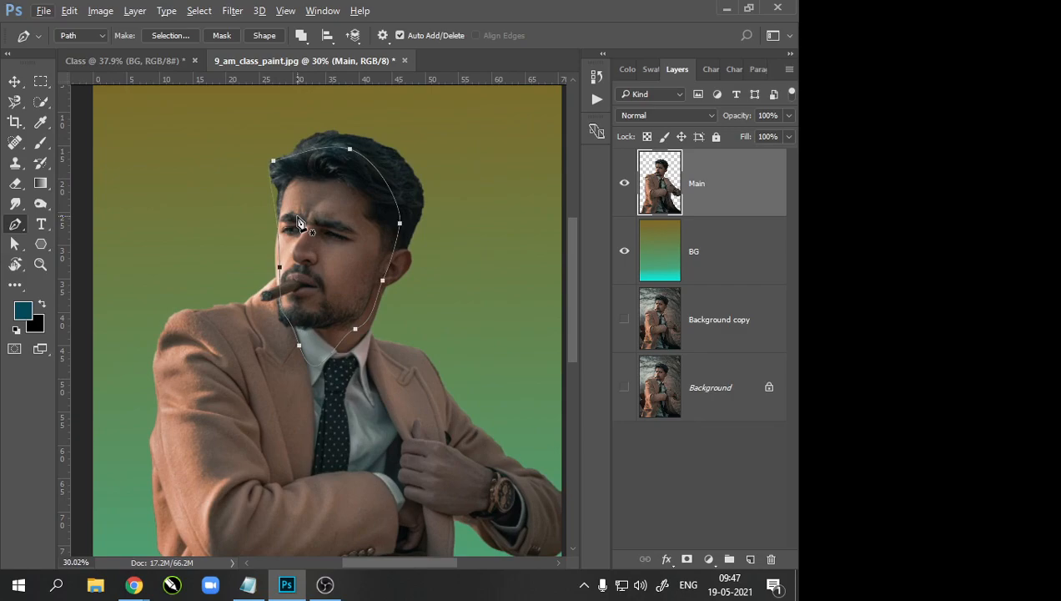
pyautogui.hotkey('ctrl', 'Return')
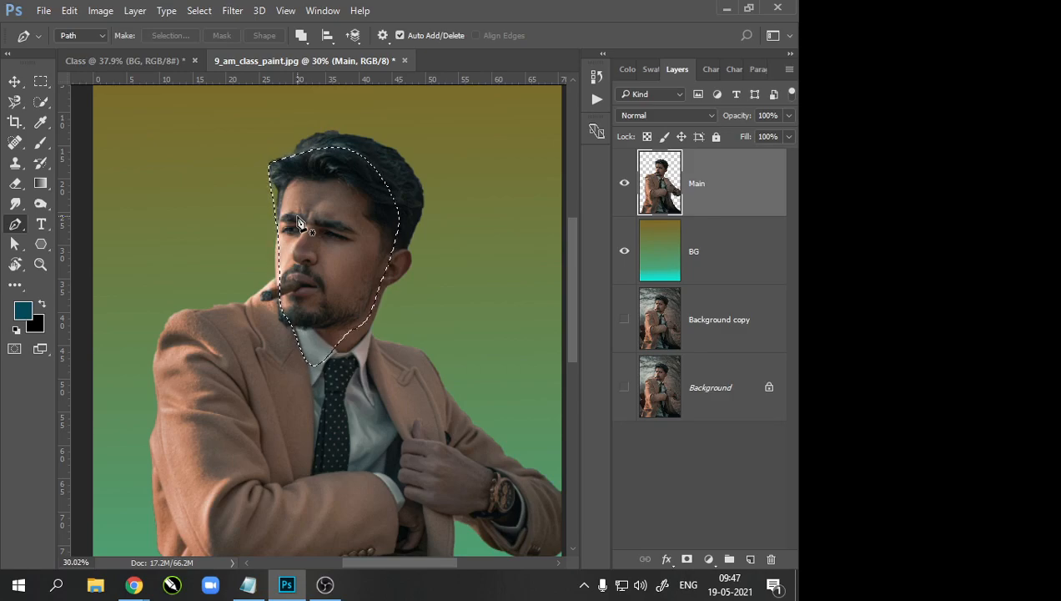
pyautogui.hotkey('ctrl', 'd')
pyautogui.rightClick(326, 219)
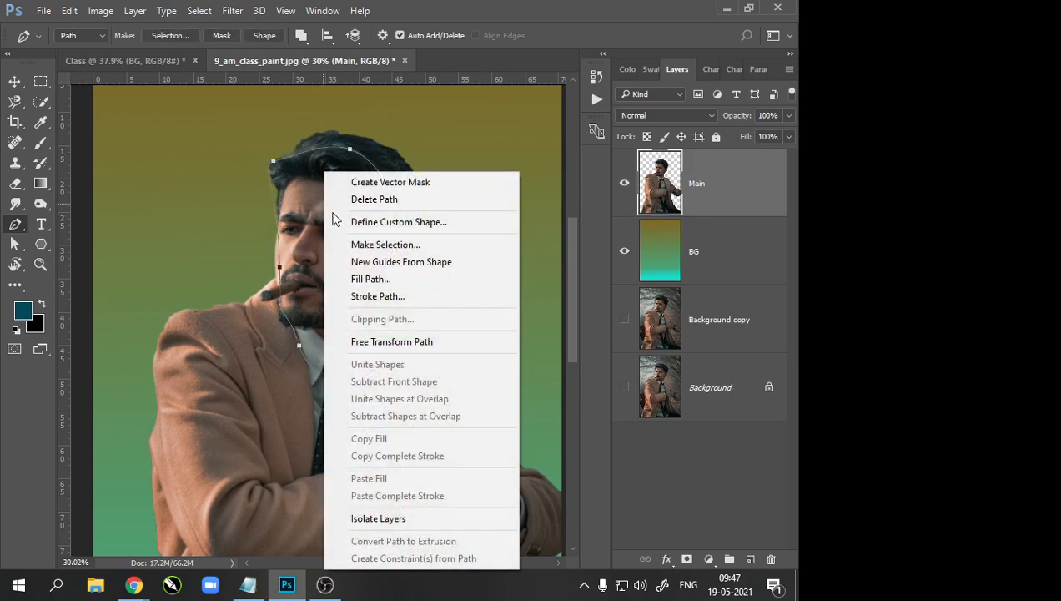
pyautogui.click(374, 244)
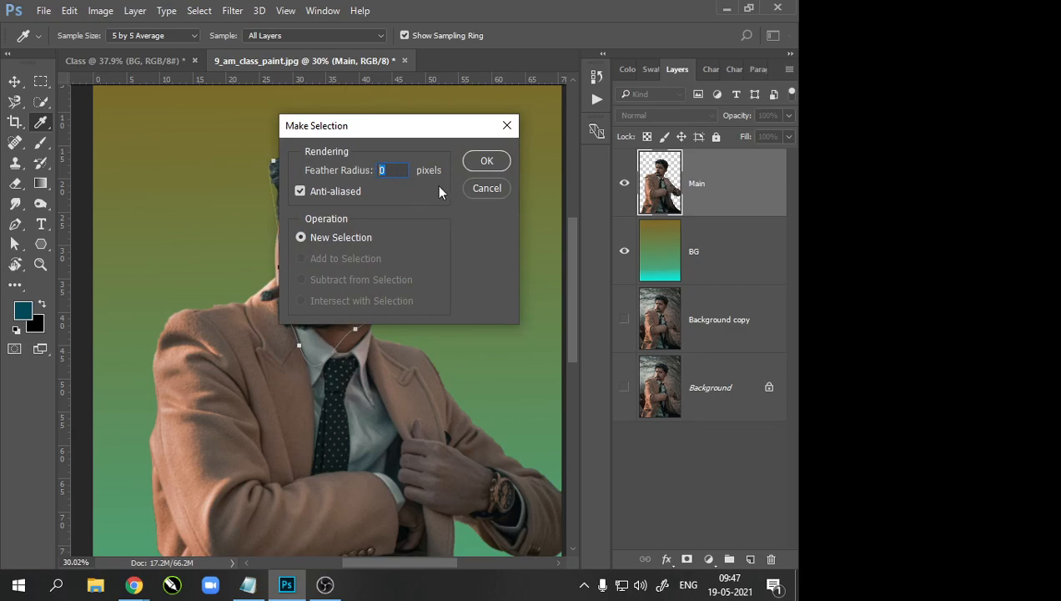
pyautogui.click(488, 187)
# Step: Turn the face path directly into a selection and copy it from Main to a new layer, viewed with Main hidden
pyautogui.hotkey('ctrl', 'Return')
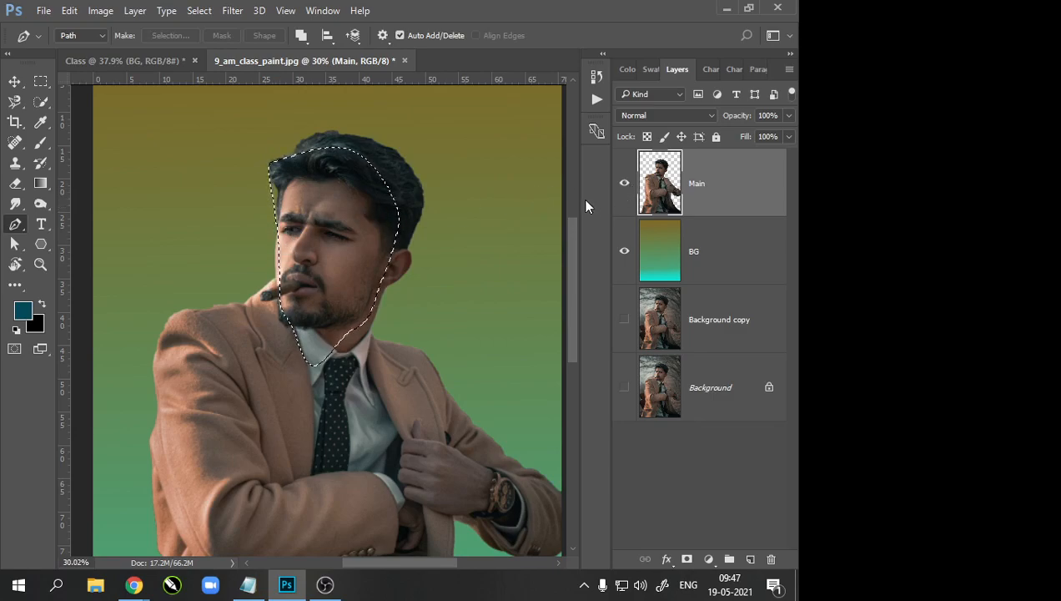
pyautogui.hotkey('ctrl', 'j')
pyautogui.click(625, 251)
pyautogui.scroll(6, 337, 209)
pyautogui.scroll(-3, 453, 203)
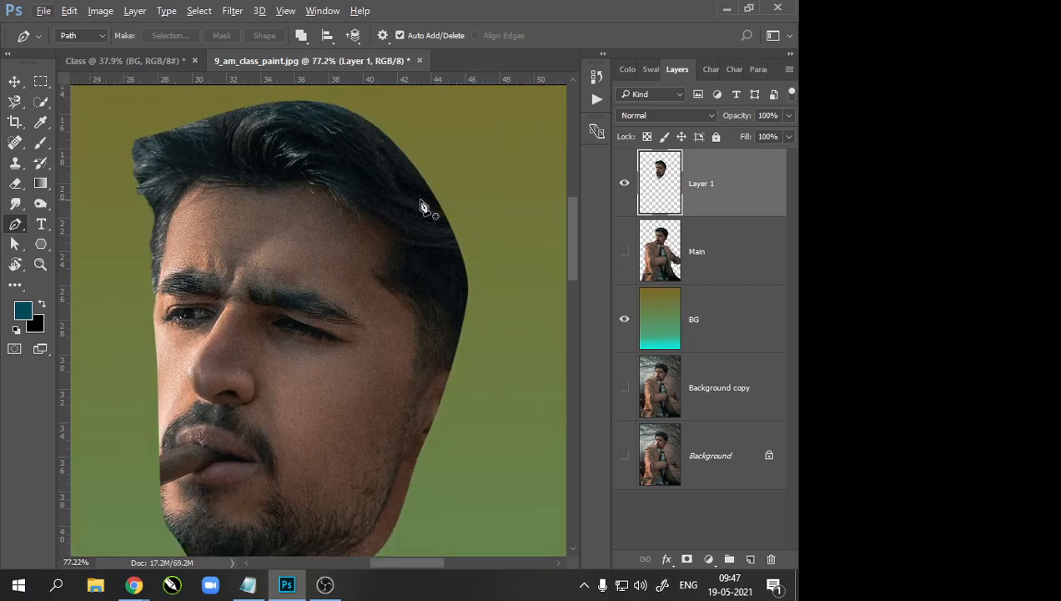
# Step: Undo the unfeathered face's layer copy and revert its selection to the Pen path
pyautogui.hotkey('ctrl', 'z')
pyautogui.scroll(-2, 321, 239)
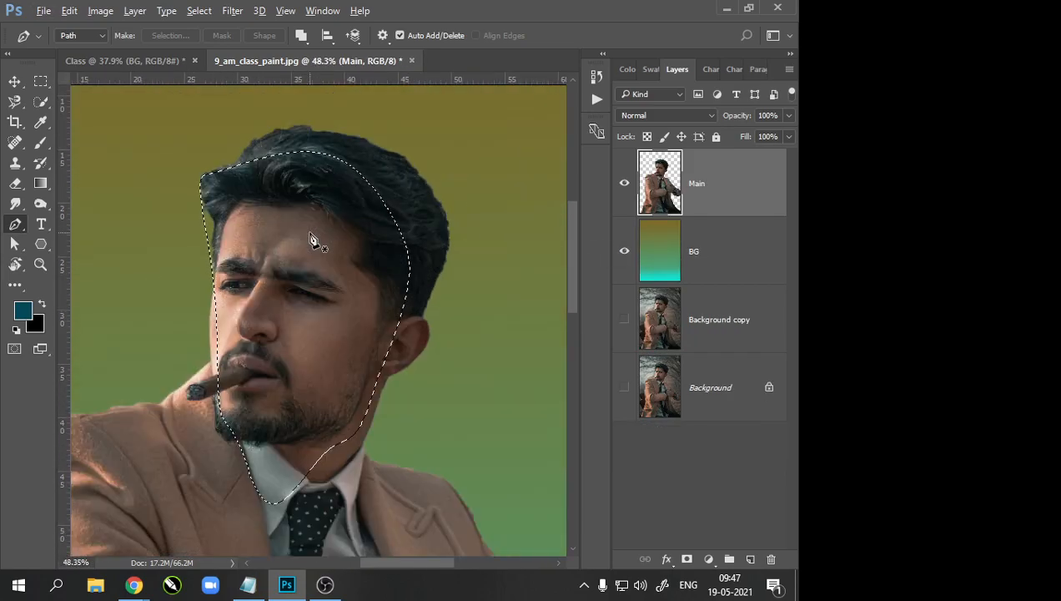
pyautogui.hotkey('ctrl', 'z')
# Step: Make an anti-aliased new selection from the face path with a feather radius of 5 pixels
pyautogui.rightClick(314, 239)
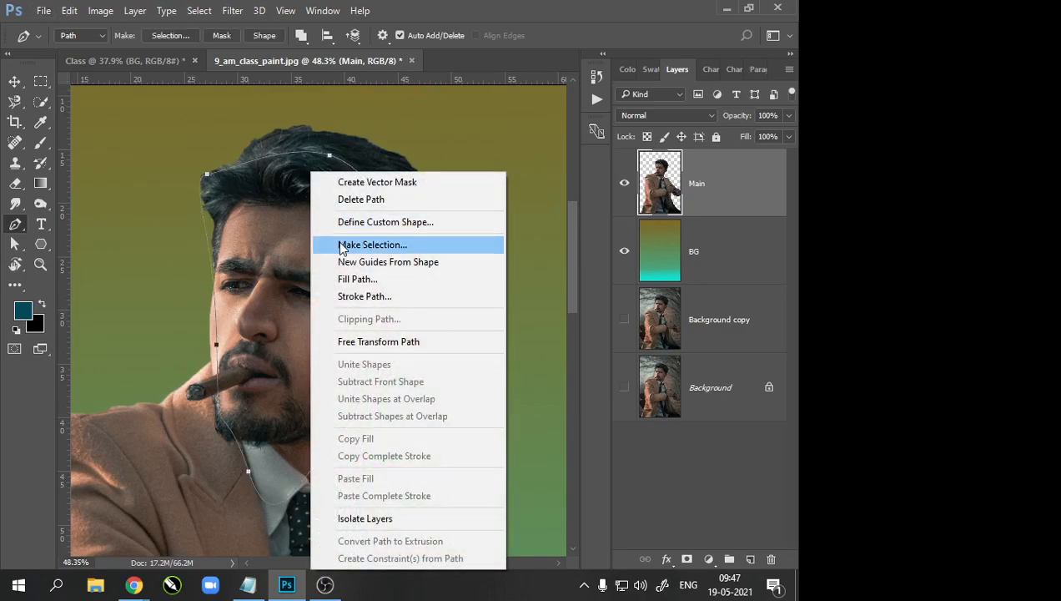
pyautogui.click(343, 243)
pyautogui.write('5')
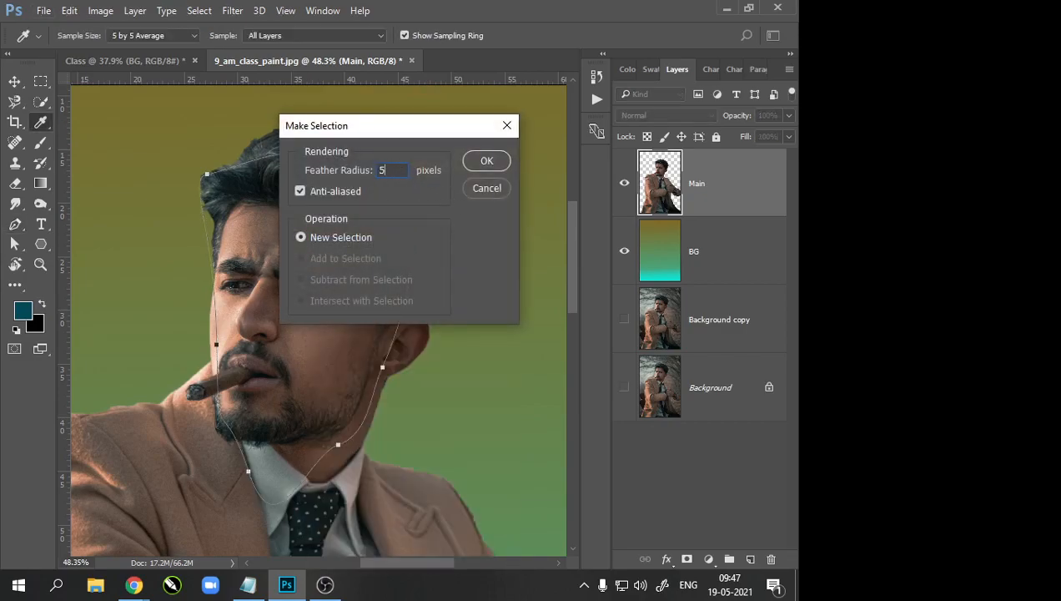
pyautogui.click(468, 165)
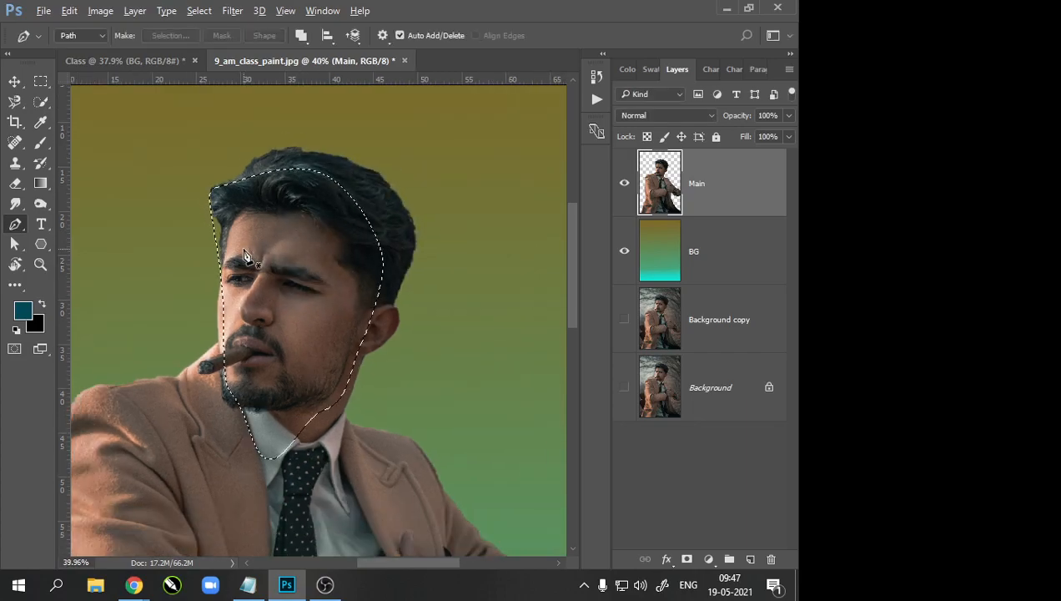
# Step: Copy the feathered face from Main to a new layer and inspect its soft edges with Main hidden
pyautogui.hotkey('ctrl', 'j')
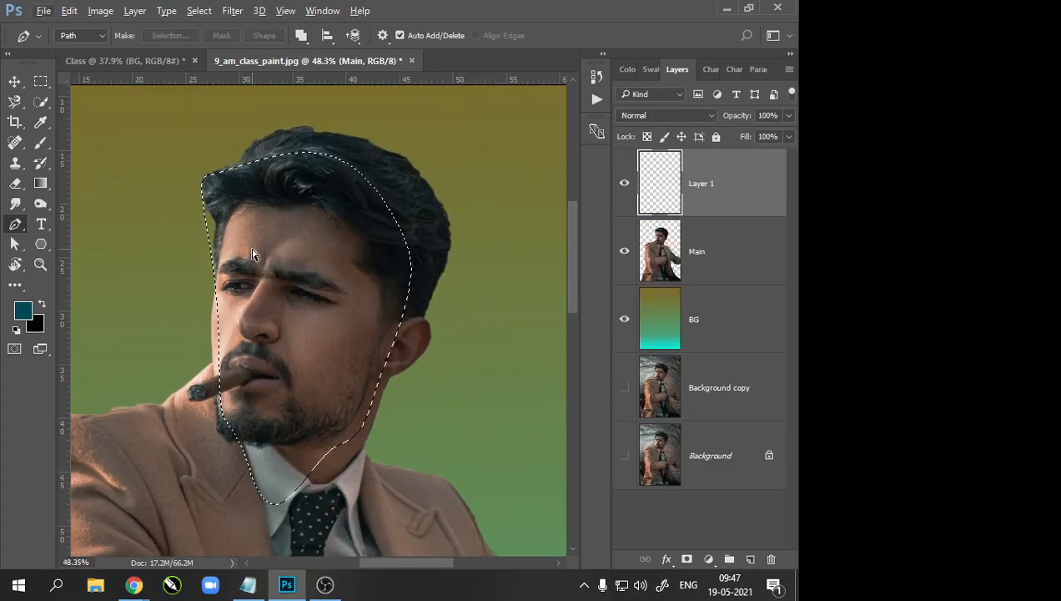
pyautogui.click(624, 251)
pyautogui.scroll(6, 356, 183)
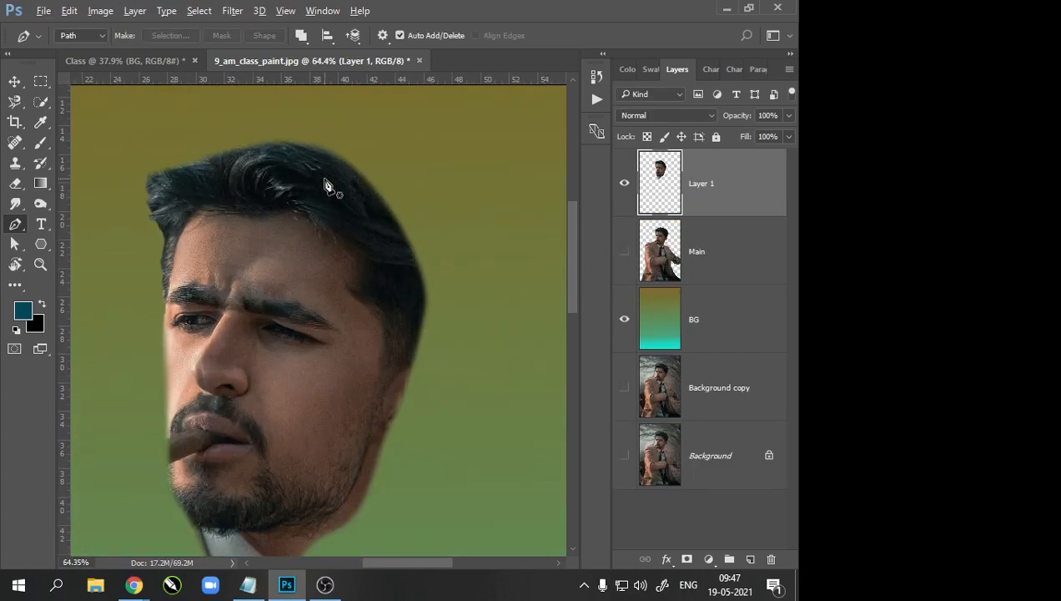
pyautogui.scroll(-5, 338, 248)
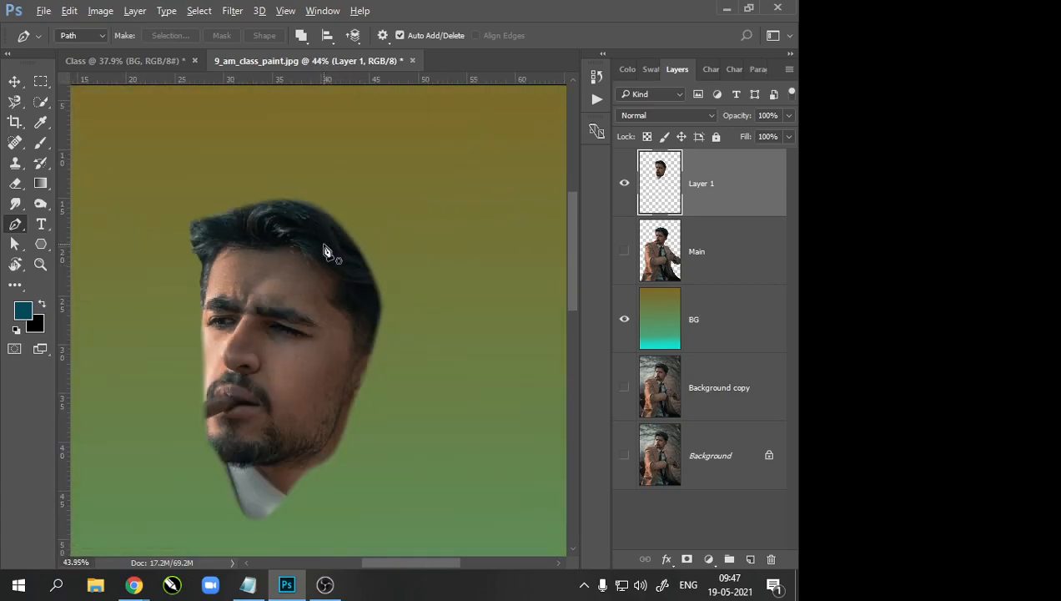
# Step: Revert the feathered copy to the face path and load the path directly as an unfeathered selection
pyautogui.hotkey('ctrl', 'alt', 'z')
pyautogui.hotkey('ctrl', 'alt', 'z')
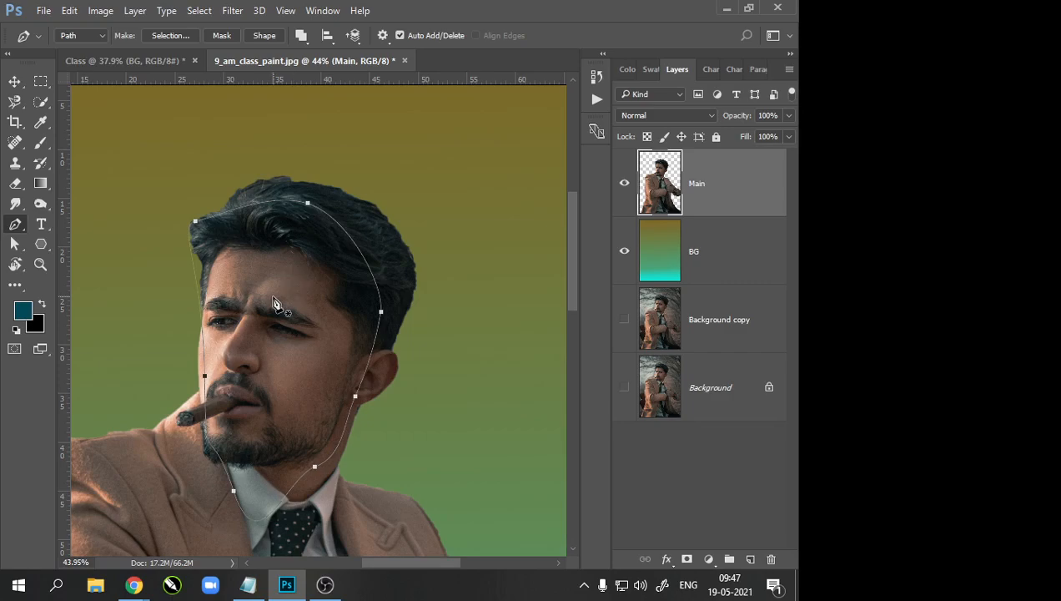
pyautogui.hotkey('ctrl', 'Return')
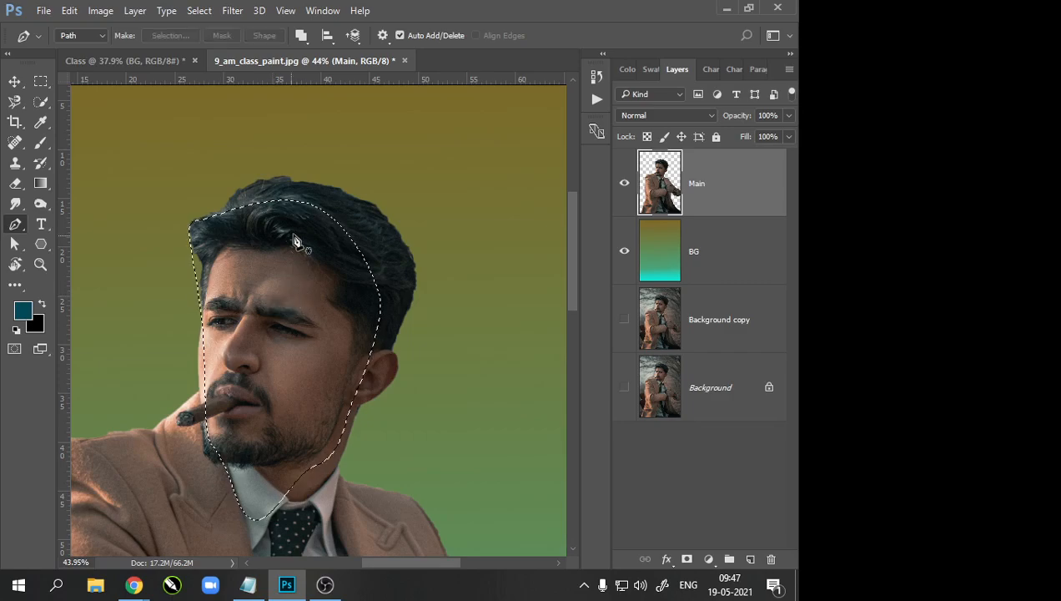
# Step: Copy the unfeathered face selection to a new layer and inspect the hair edge with Main hidden
pyautogui.scroll(2, 321, 221)
pyautogui.hotkey('ctrl', 'j')
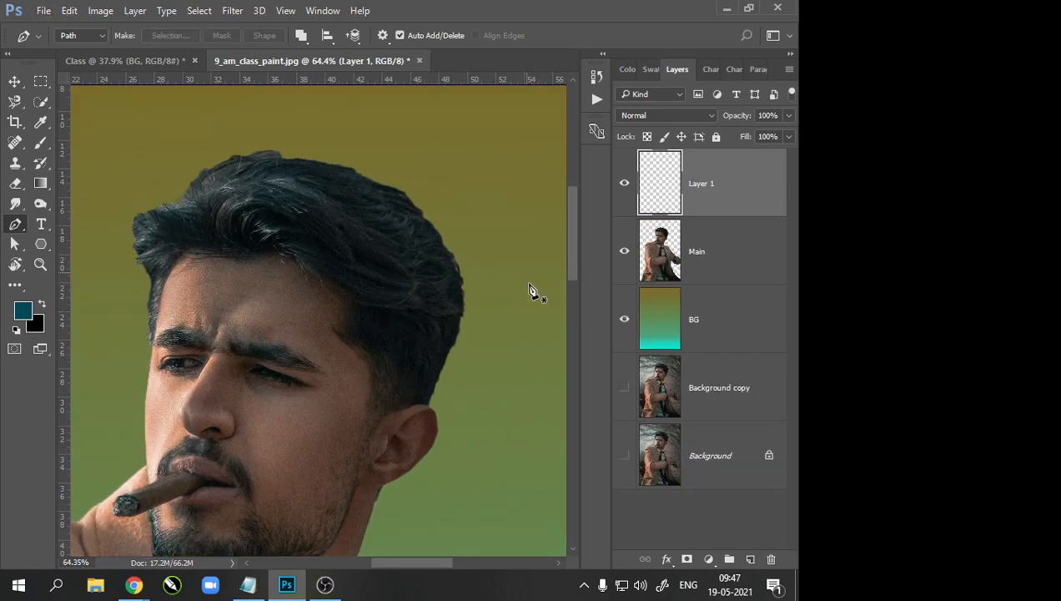
pyautogui.scroll(6, 385, 268)
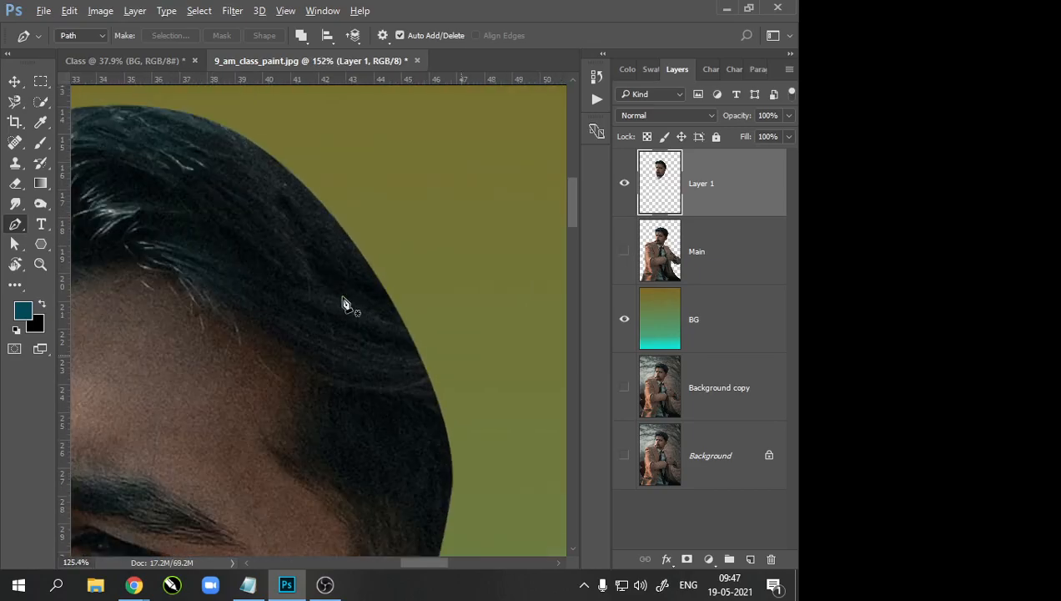
# Step: Undo the hard-edged face copy and its selection, returning to the Pen path on Main
pyautogui.scroll(-8, 344, 296)
pyautogui.hotkey('ctrl', 'alt', 'z')
pyautogui.hotkey('ctrl', 'alt', 'z')
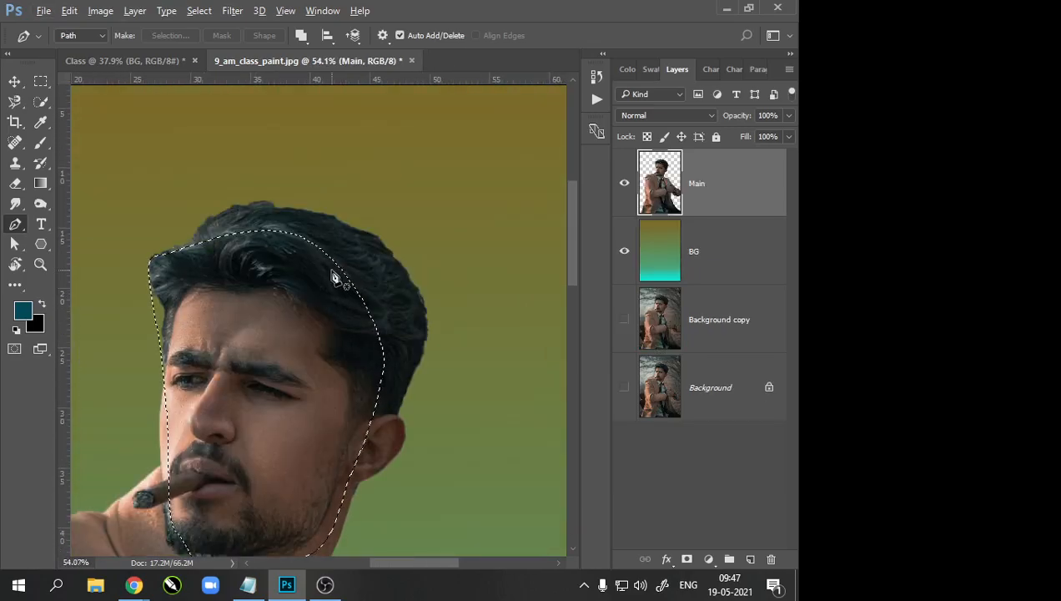
pyautogui.scroll(-3, 389, 342)
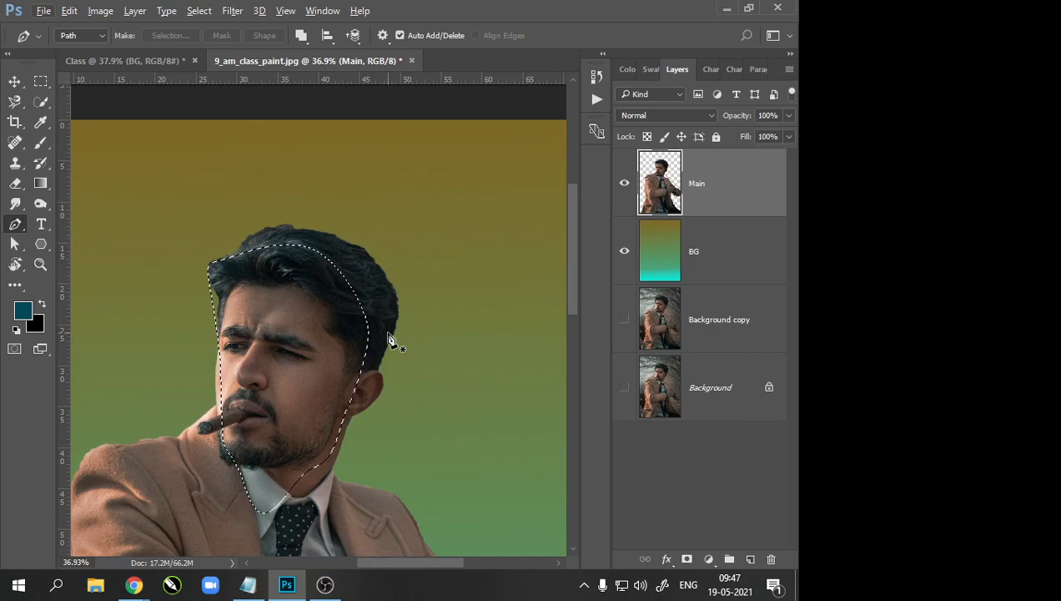
pyautogui.hotkey('ctrl', 'alt', 'z')
# Step: Convert the face path on Main into a new anti-aliased selection with a 5-pixel feather radius
pyautogui.rightClick(315, 312)
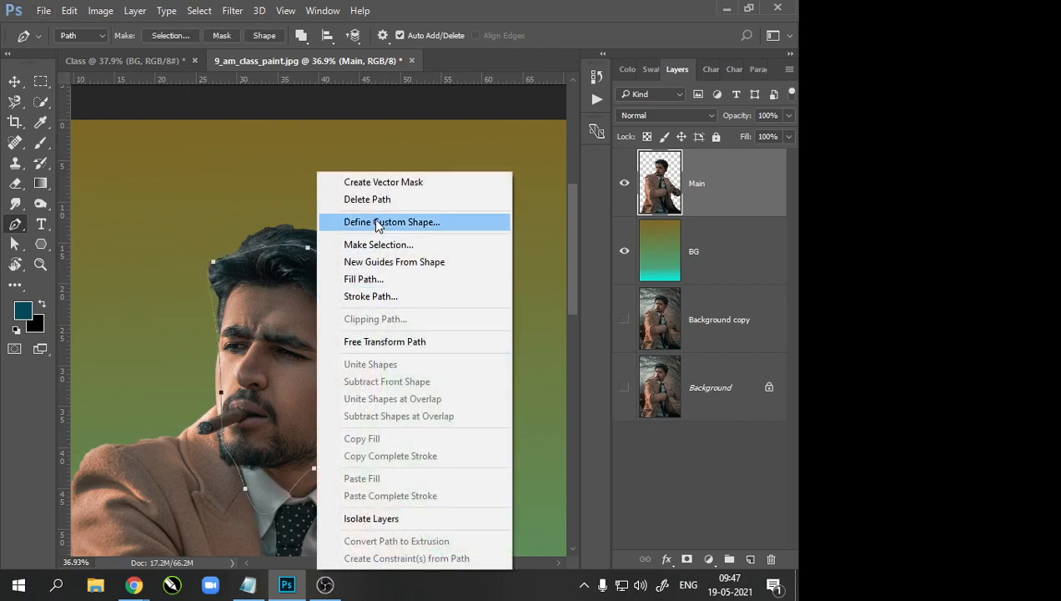
pyautogui.click(370, 241)
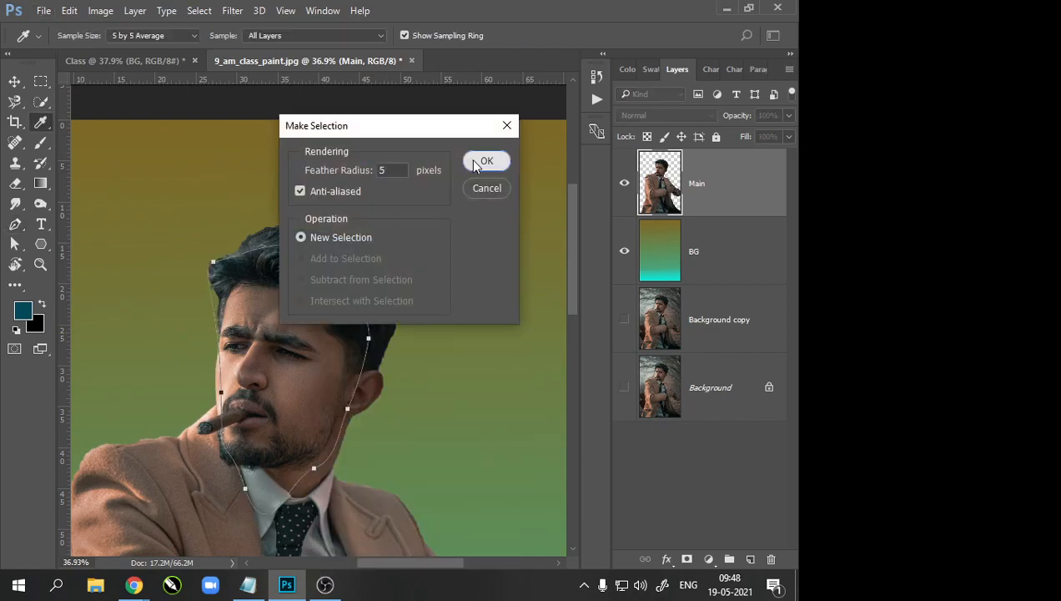
pyautogui.click(474, 161)
pyautogui.scroll(-2, 343, 305)
pyautogui.scroll(4, 344, 307)
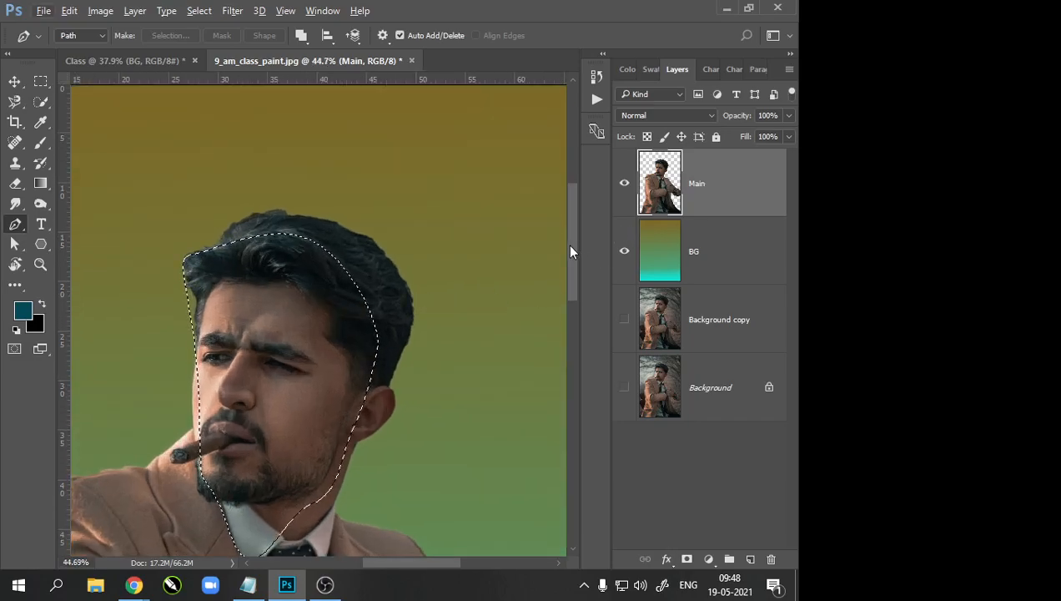
# Step: Copy the feathered face selection to a new layer and view it with Main hidden
pyautogui.hotkey('ctrl', 'j')
pyautogui.scroll(1, 334, 302)
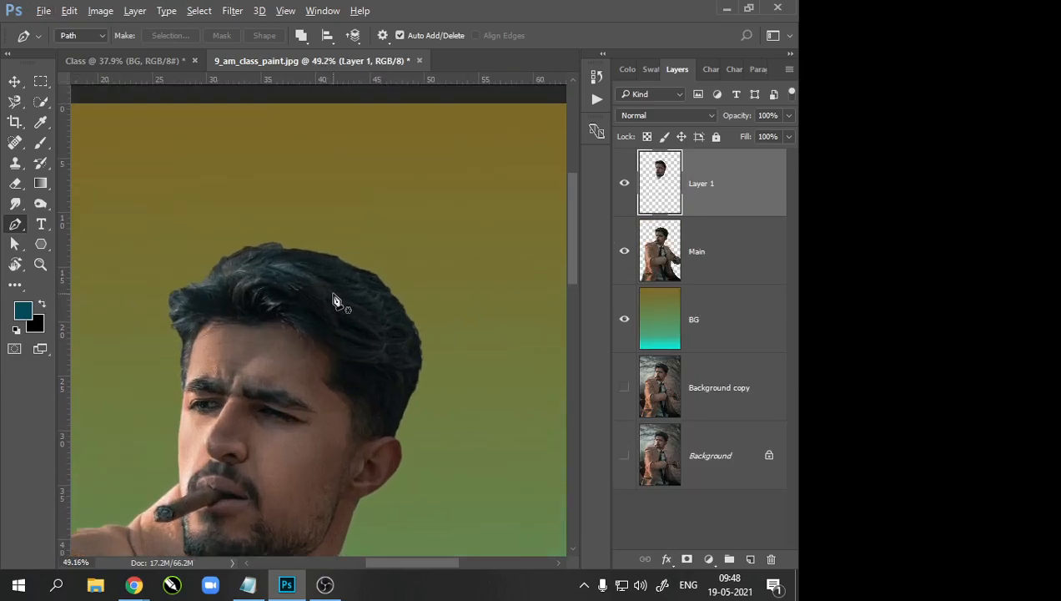
pyautogui.click(626, 252)
pyautogui.scroll(3, 327, 346)
pyautogui.scroll(-3, 327, 346)
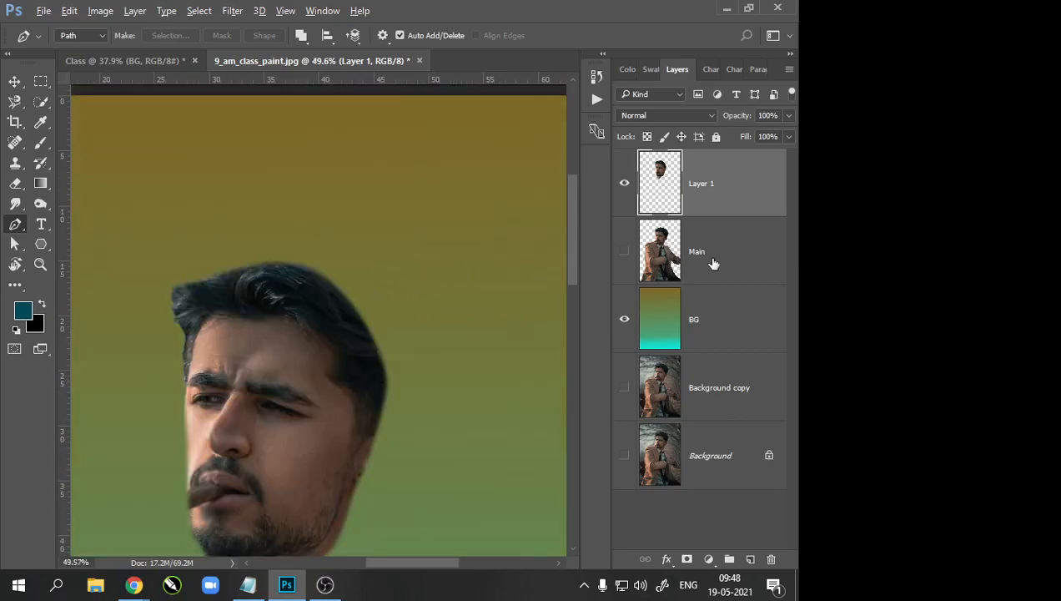
# Step: Show and activate Main, and outline a closed Pen path across his hair, forehead, eye and cheek
pyautogui.click(643, 255)
pyautogui.click(624, 251)
pyautogui.scroll(-1, 253, 300)
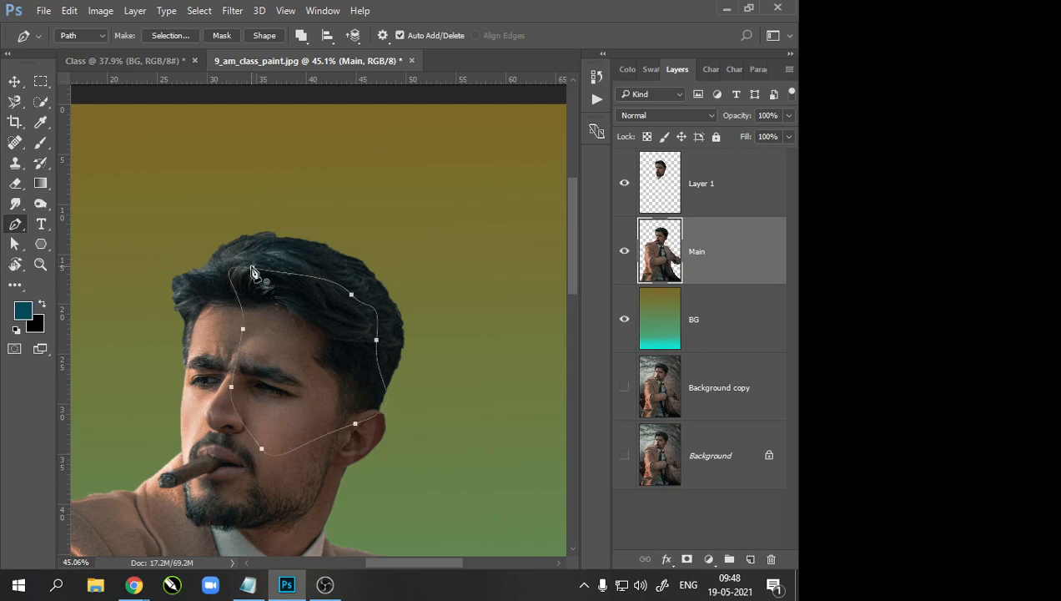
# Step: Load the hair-and-cheek path directly as a selection, copy it from Main to a new layer and hide Main
pyautogui.hotkey('ctrl', 'Return')
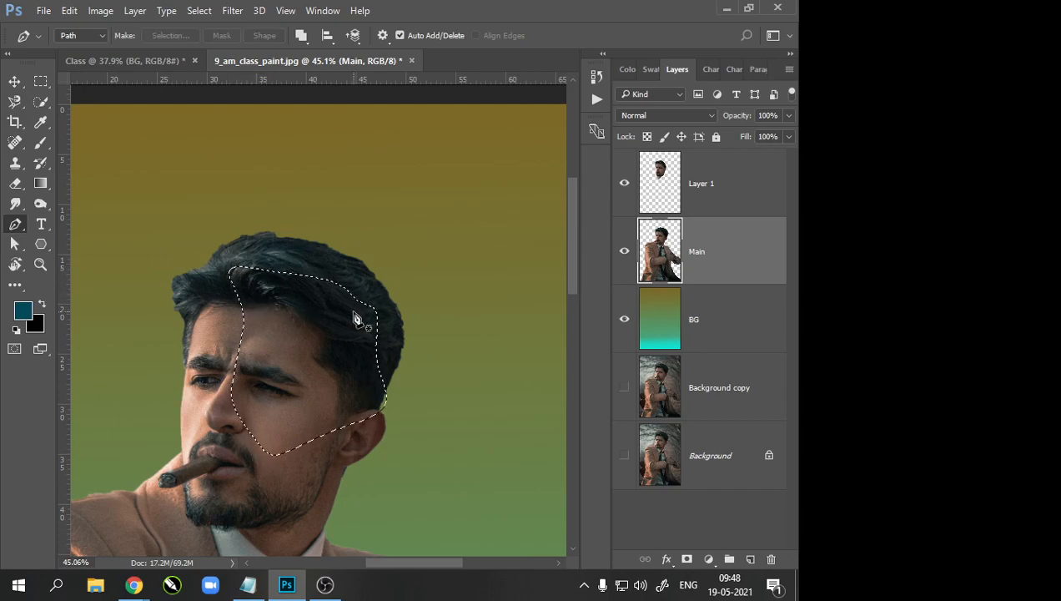
pyautogui.hotkey('ctrl', 'j')
pyautogui.click(624, 318)
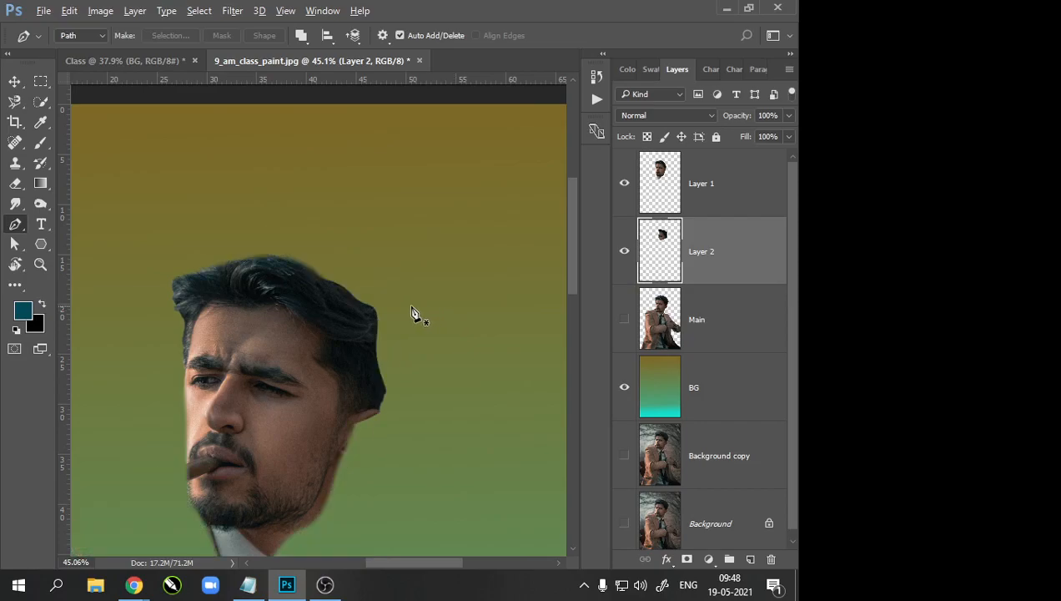
# Step: Compare the unfeathered patch's edges with the feathered face, and examine the patch alone with Layer 1 hidden
pyautogui.scroll(5, 409, 313)
pyautogui.scroll(-5, 284, 279)
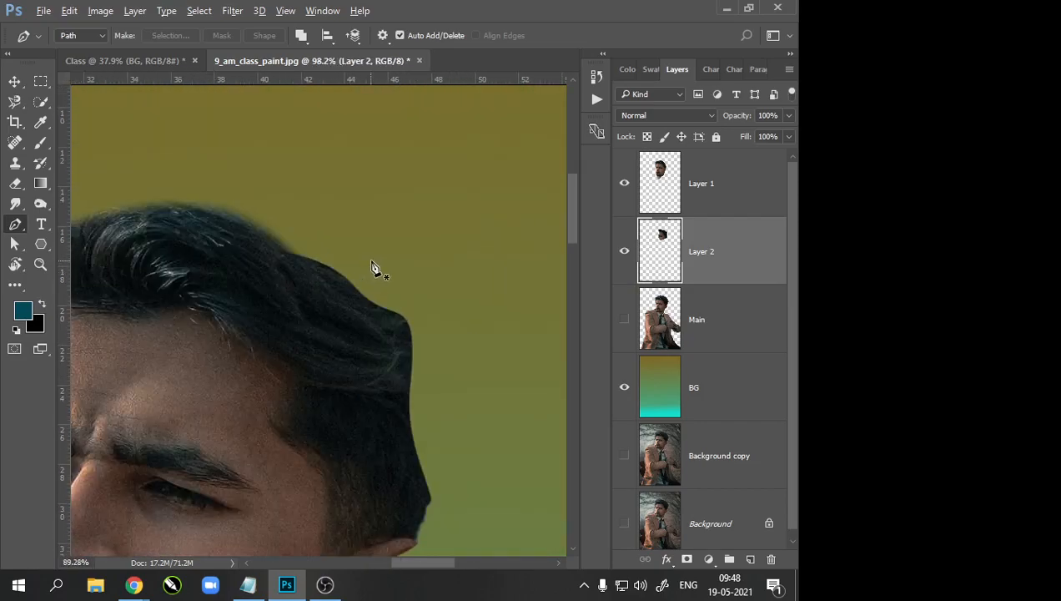
pyautogui.scroll(3, 457, 337)
pyautogui.scroll(-3, 458, 337)
pyautogui.click(624, 181)
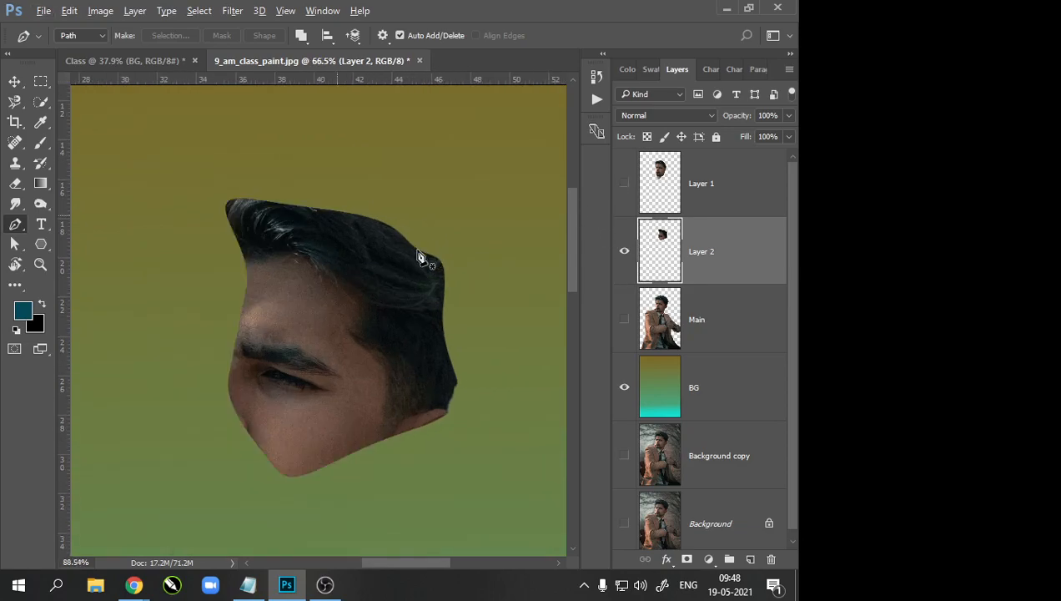
pyautogui.scroll(4, 308, 237)
pyautogui.scroll(-4, 367, 232)
pyautogui.scroll(-2, 368, 232)
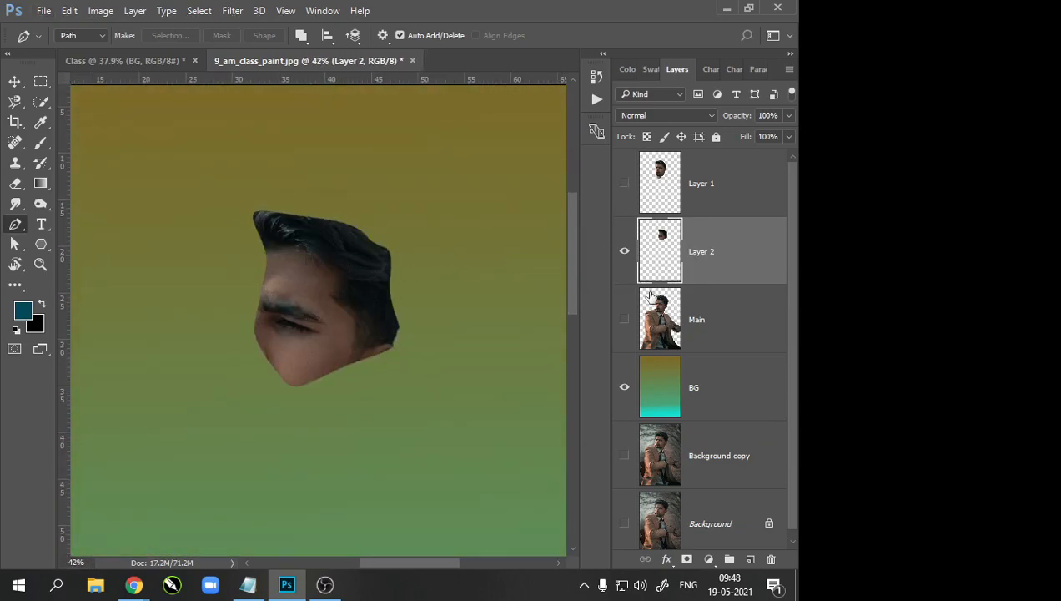
# Step: Undo the hair-and-cheek patch's layer copy, keeping its selection active on Main
pyautogui.hotkey('ctrl', 'z')
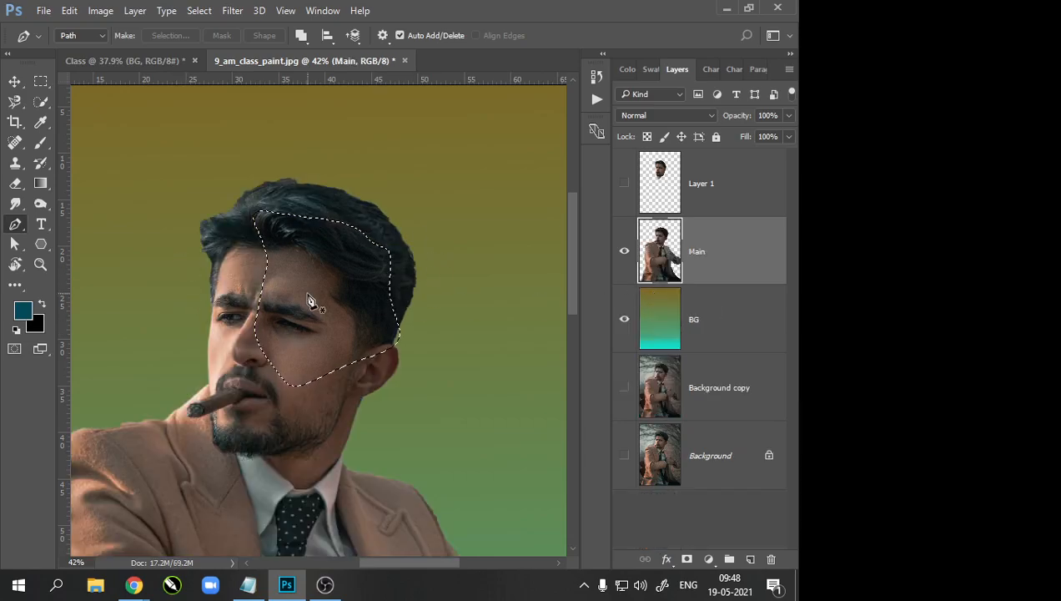
pyautogui.rightClick(699, 252)
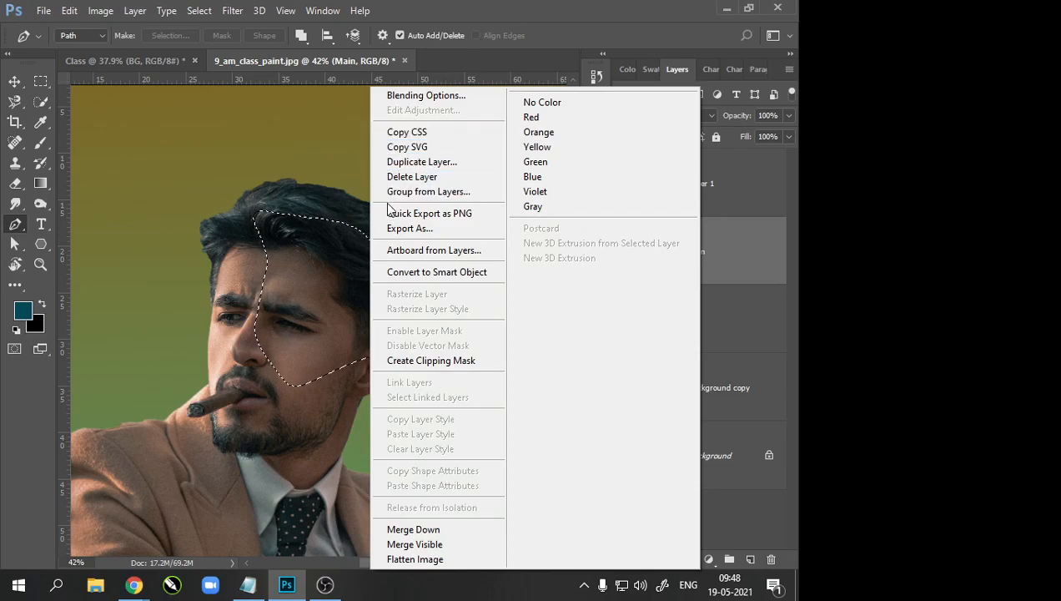
pyautogui.click(781, 263)
pyautogui.rightClick(650, 262)
pyautogui.click(719, 251)
pyautogui.rightClick(350, 279)
pyautogui.click(13, 107)
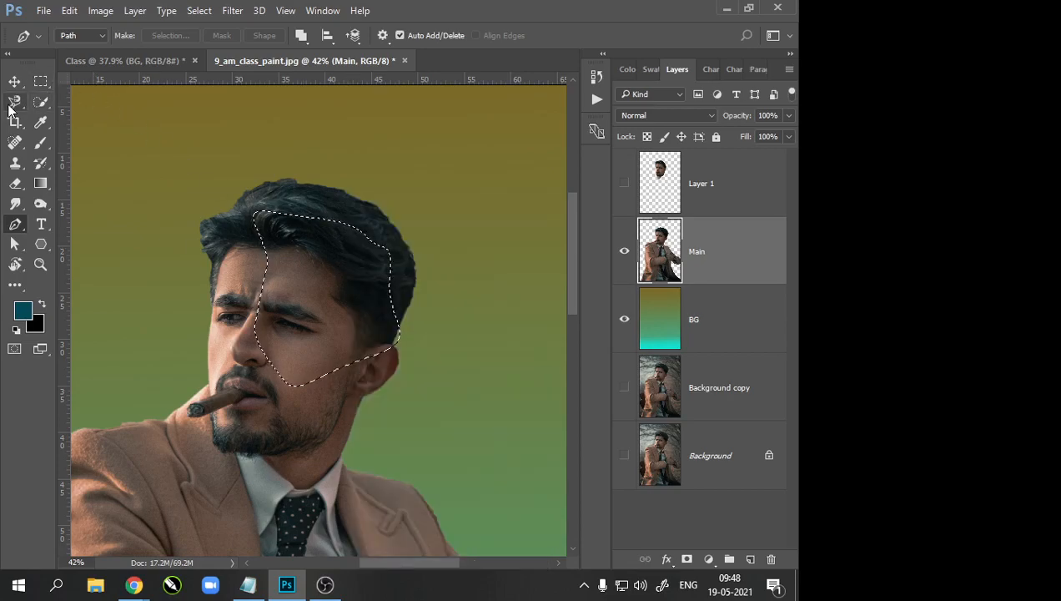
pyautogui.click(13, 107)
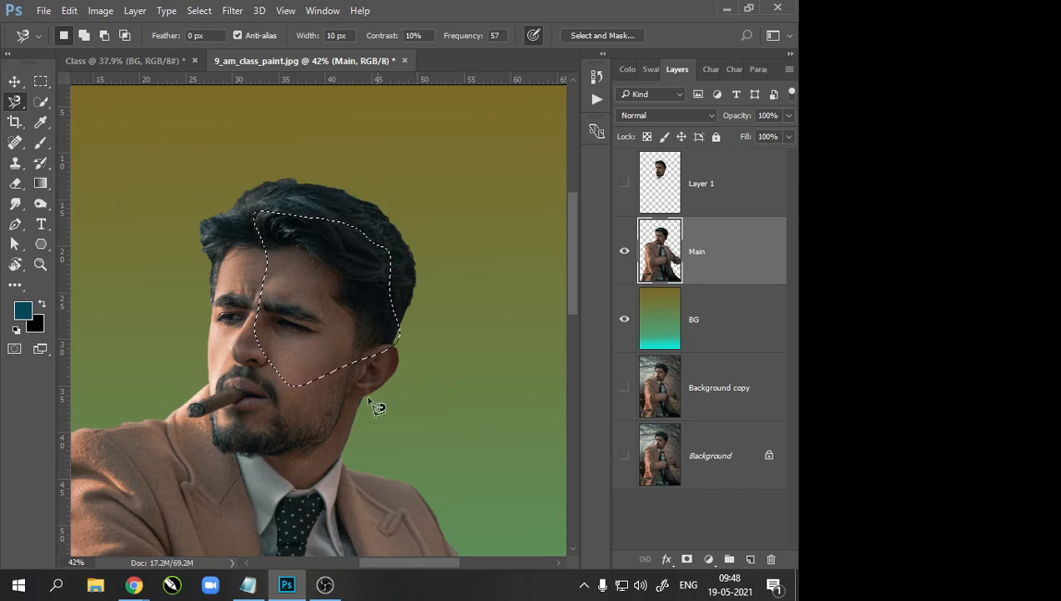
# Step: With the Quick Selection tool active, feather the existing hair-and-cheek selection by 5 pixels
pyautogui.click(41, 101)
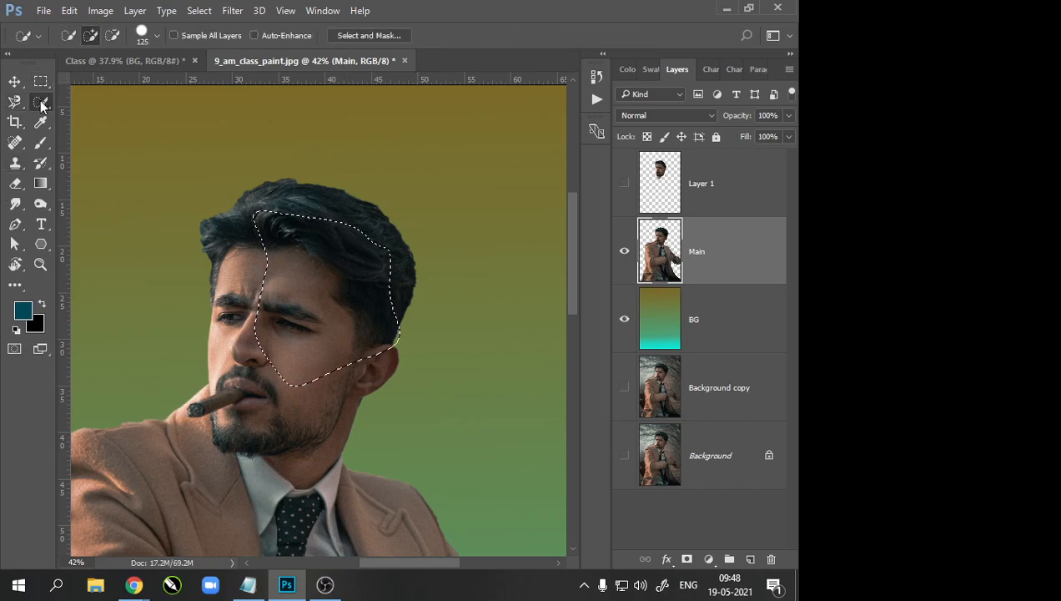
pyautogui.rightClick(327, 275)
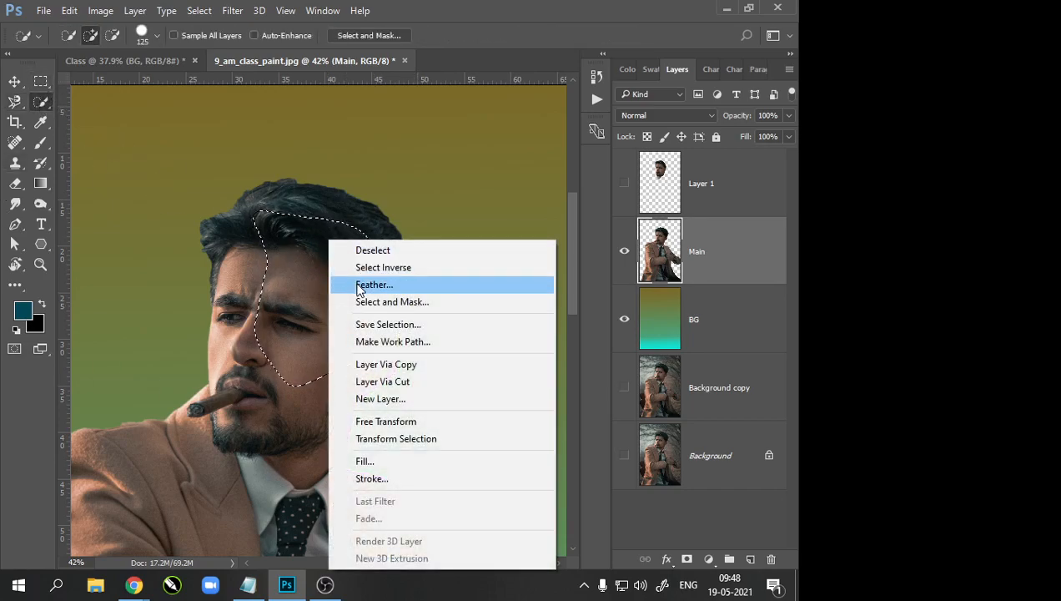
pyautogui.click(357, 284)
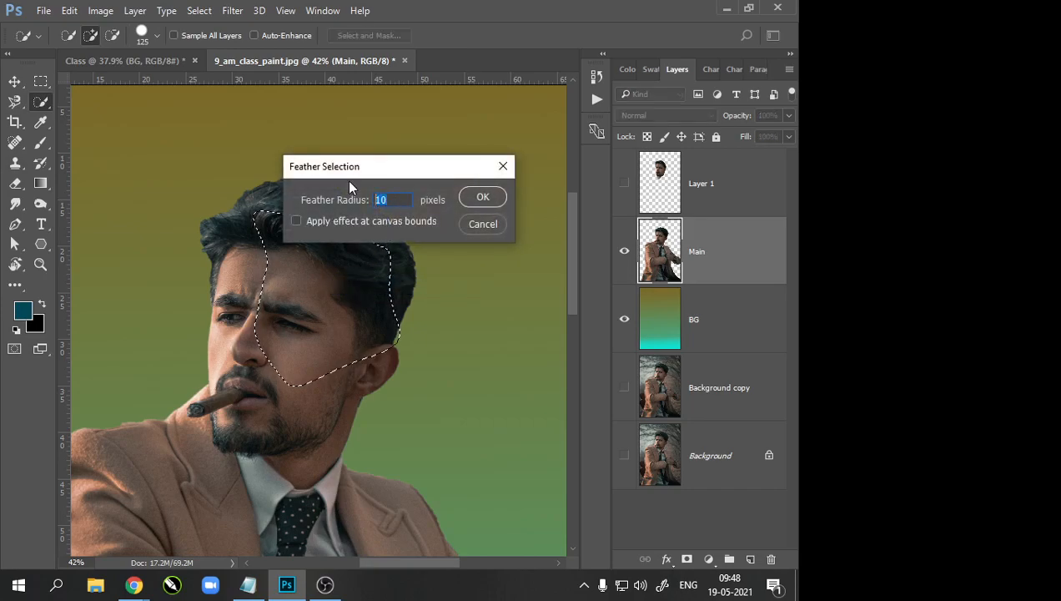
pyautogui.write('5')
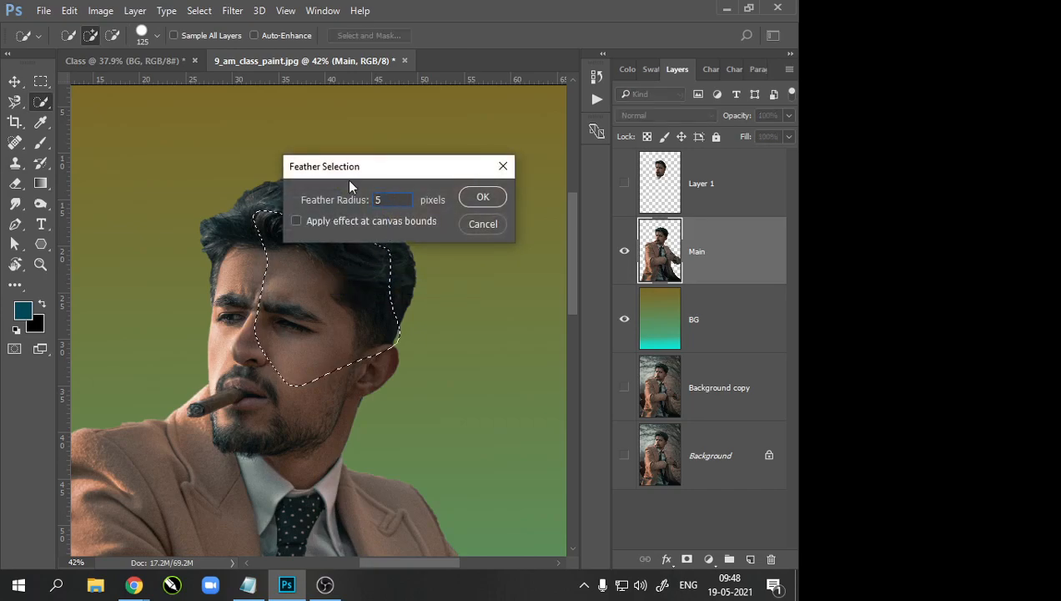
pyautogui.click(482, 197)
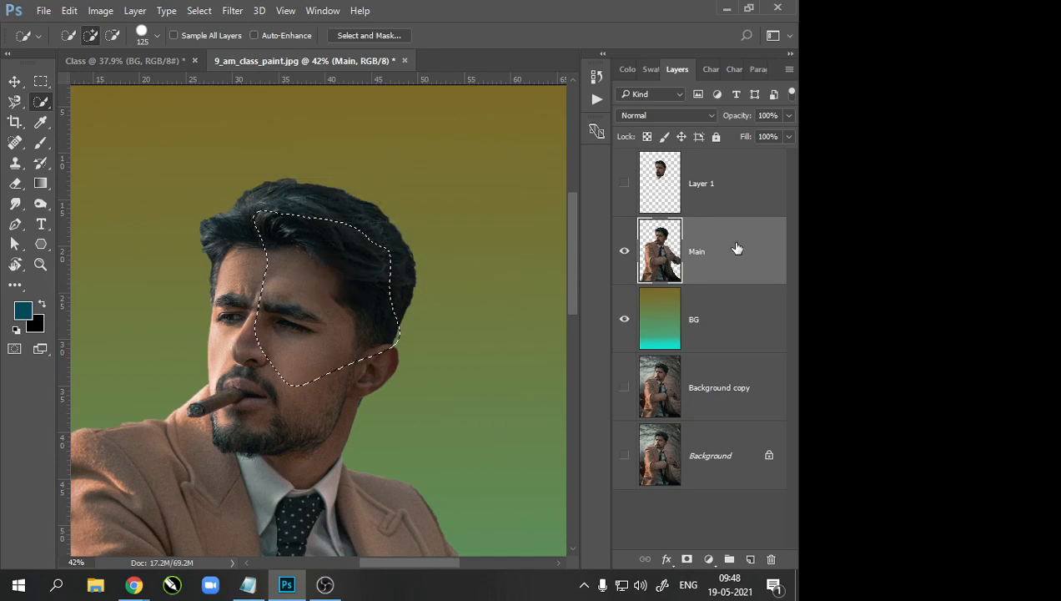
# Step: Copy the feathered hair-and-cheek selection from Main to a new layer and inspect its edges with Main hidden
pyautogui.hotkey('ctrl', 'j')
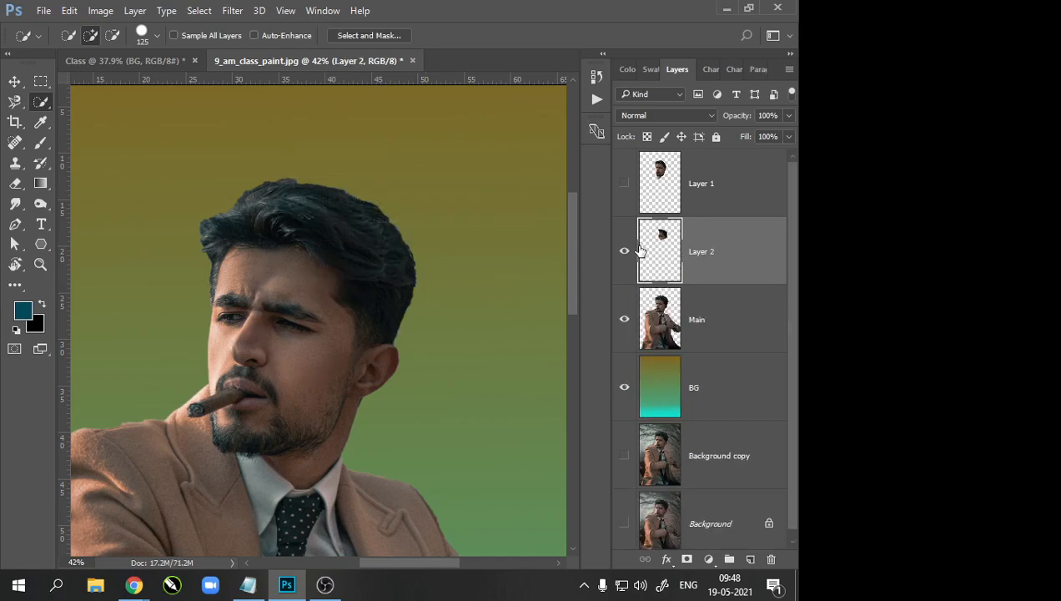
pyautogui.click(624, 318)
pyautogui.scroll(5, 361, 279)
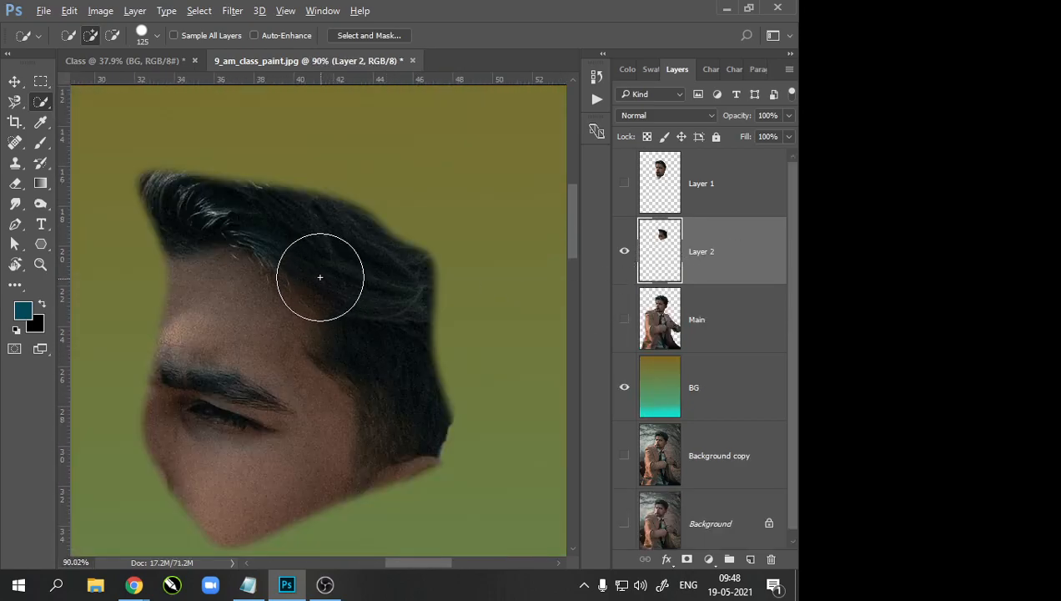
pyautogui.scroll(-3, 276, 266)
# Step: Switch to the Move tool and undo the feathered hair-and-cheek patch's layer copy
pyautogui.click(13, 80)
pyautogui.scroll(-2, 154, 224)
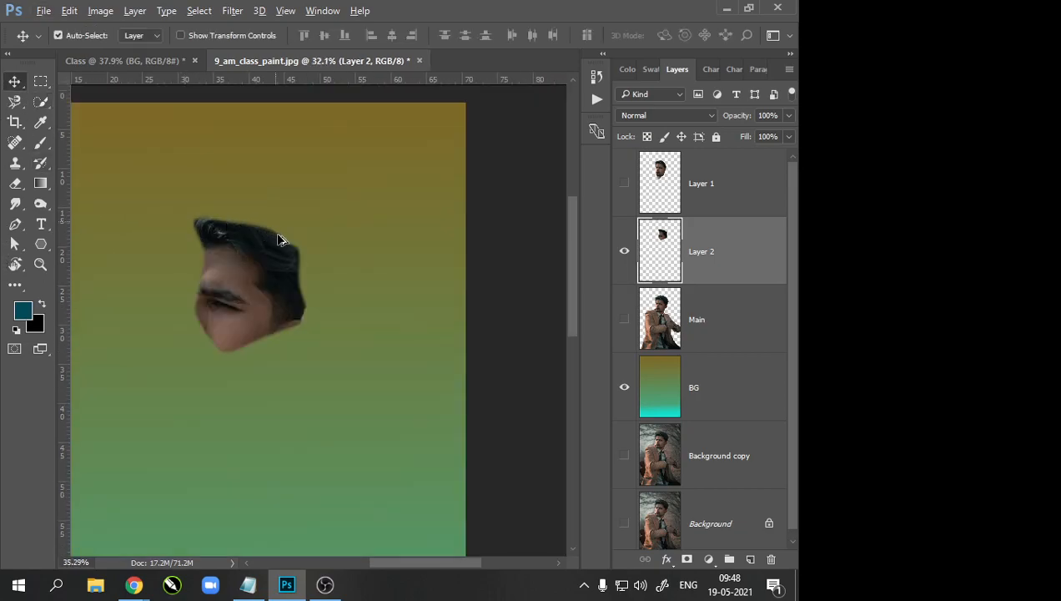
pyautogui.scroll(2, 280, 237)
pyautogui.hotkey('ctrl', 'z')
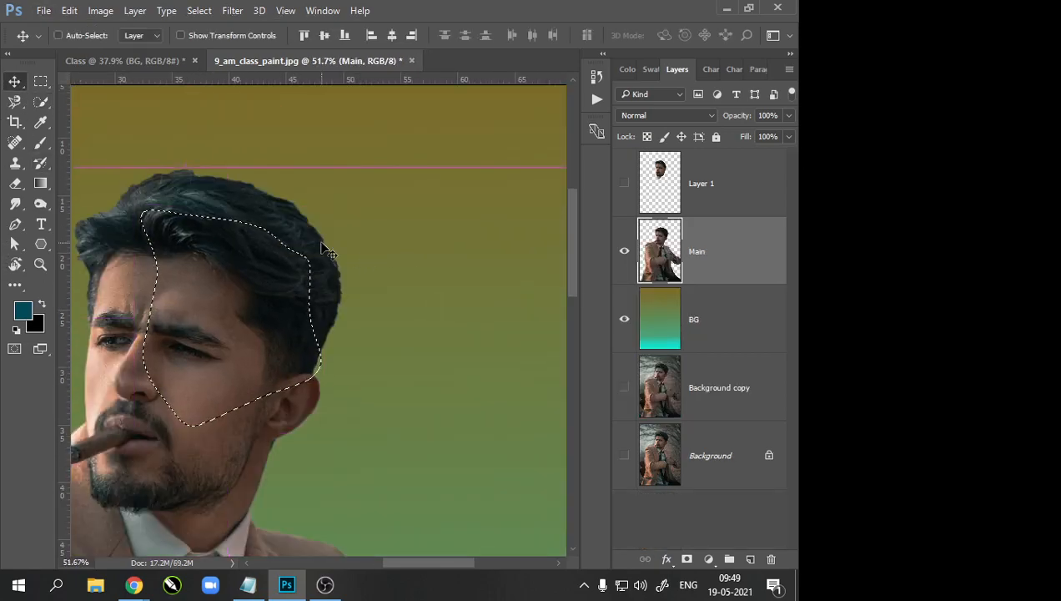
# Step: Delete the Layer 1, Main and BG layers together and clear the remaining selection
pyautogui.click(734, 175)
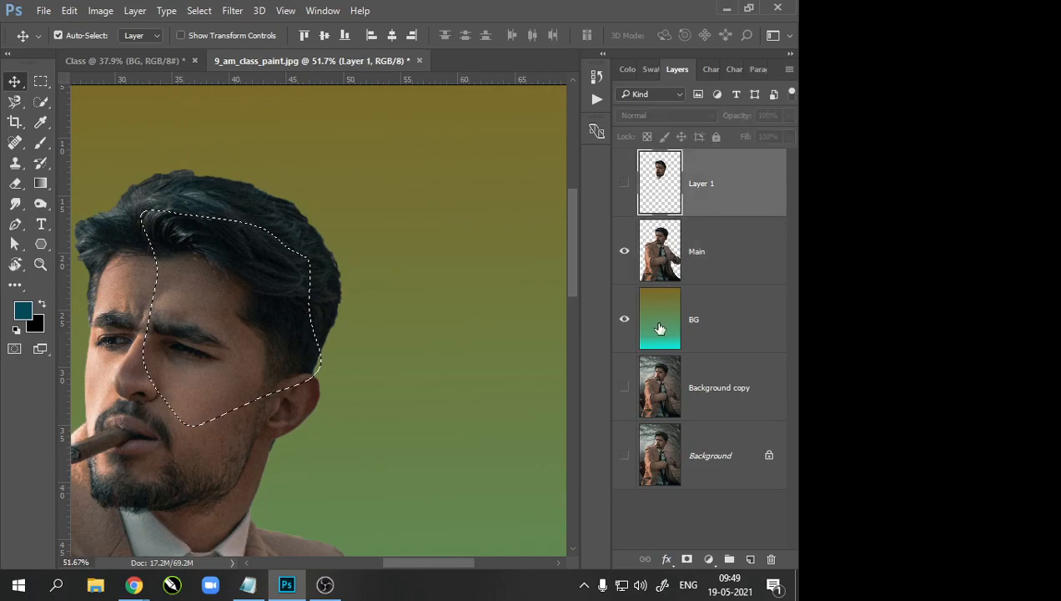
pyautogui.keyDown('shift'); pyautogui.click(714, 322); pyautogui.keyUp('shift')
pyautogui.moveTo(713, 322); pyautogui.dragTo(766, 557)
pyautogui.scroll(-3, 250, 357)
pyautogui.hotkey('ctrl', 'd')
pyautogui.scroll(-4, 329, 341)
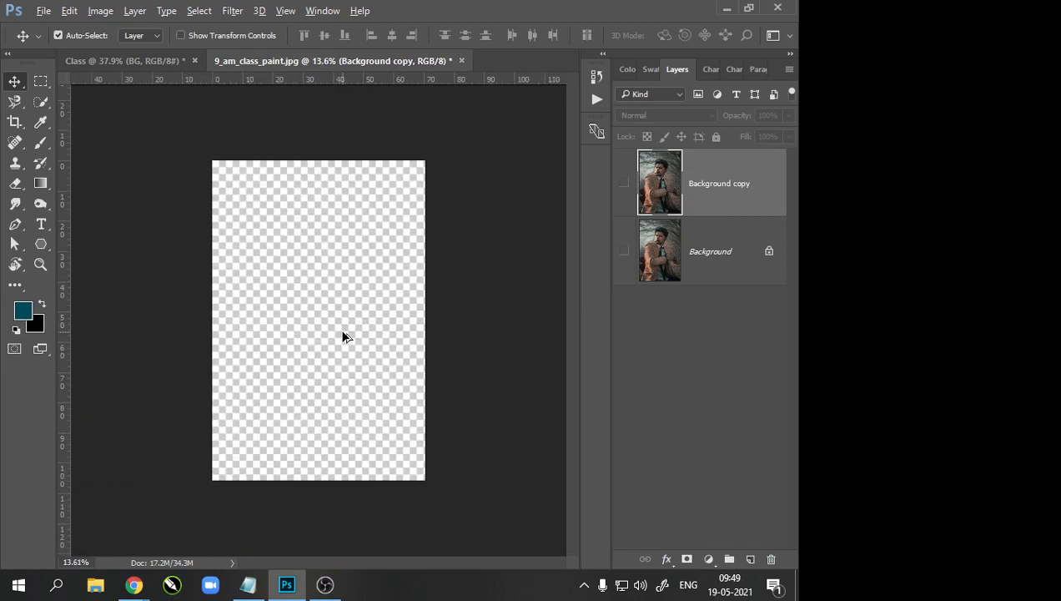